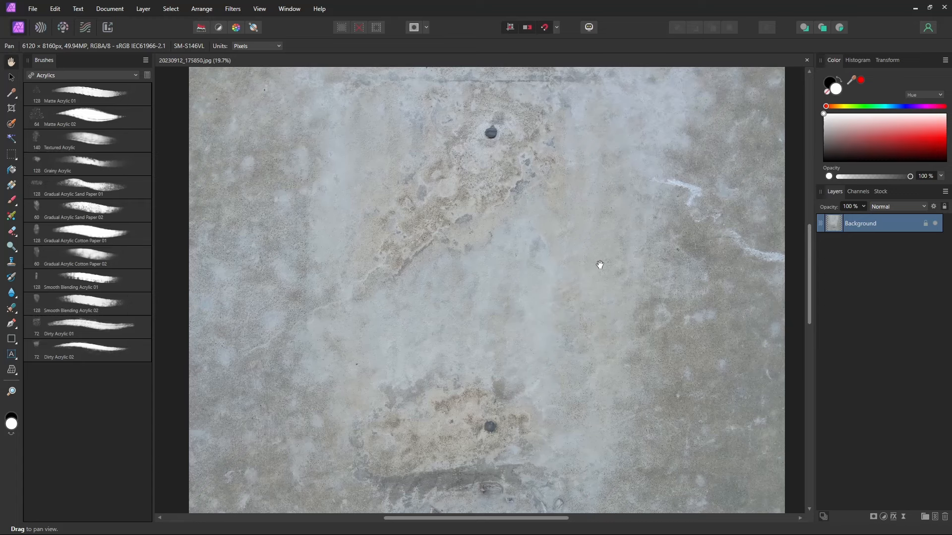
Select the entire concrete wall photo and copy it.
{"action": "scroll", "coordinate": [600, 264], "scroll_direction": "down", "scroll_amount": 2, "text": "ctrl"}
{"action": "left_click_drag", "start_coordinate": [563, 243], "coordinate": [549, 321]}
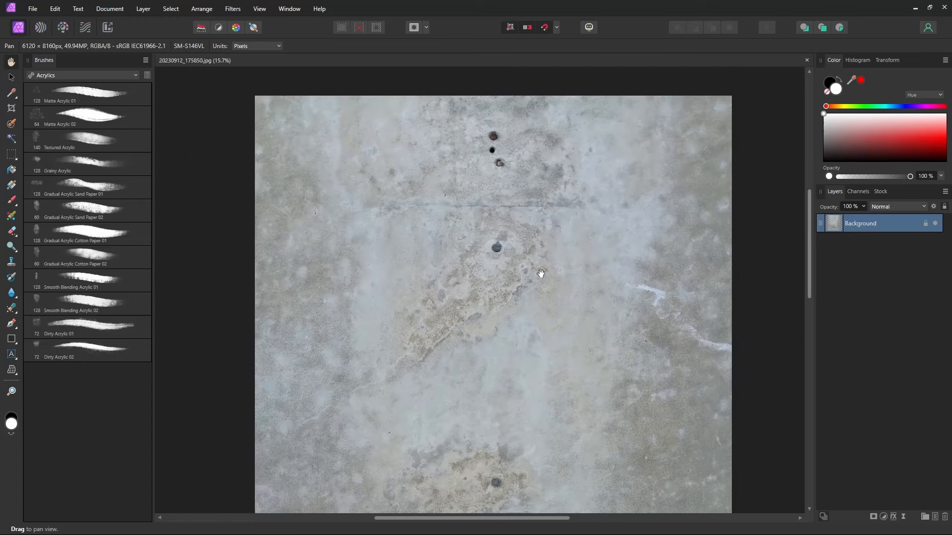
{"action": "left_click_drag", "start_coordinate": [541, 273], "coordinate": [527, 236]}
{"action": "key", "text": "ctrl+a"}
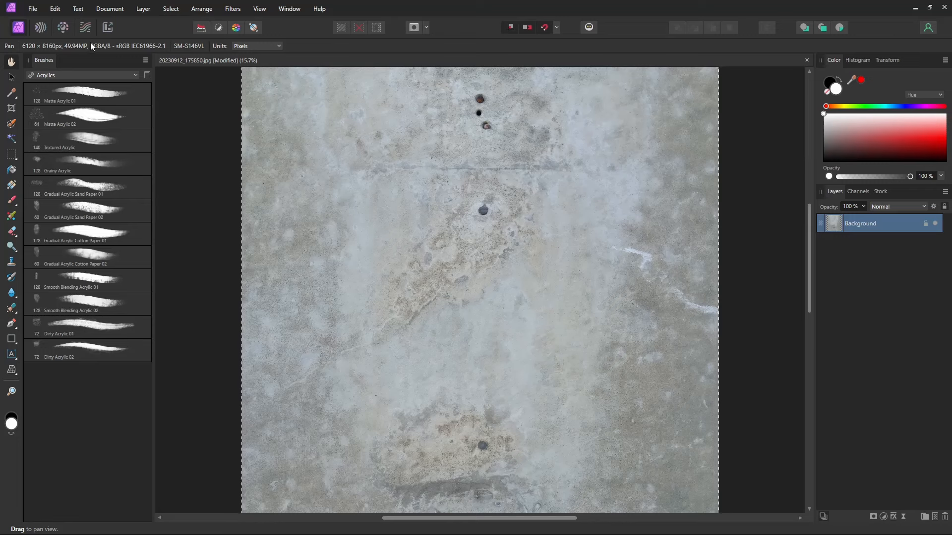
Create a new document 1024 px wide and 1024 px high.
{"action": "left_click", "coordinate": [33, 9]}
{"action": "left_click", "coordinate": [42, 20]}
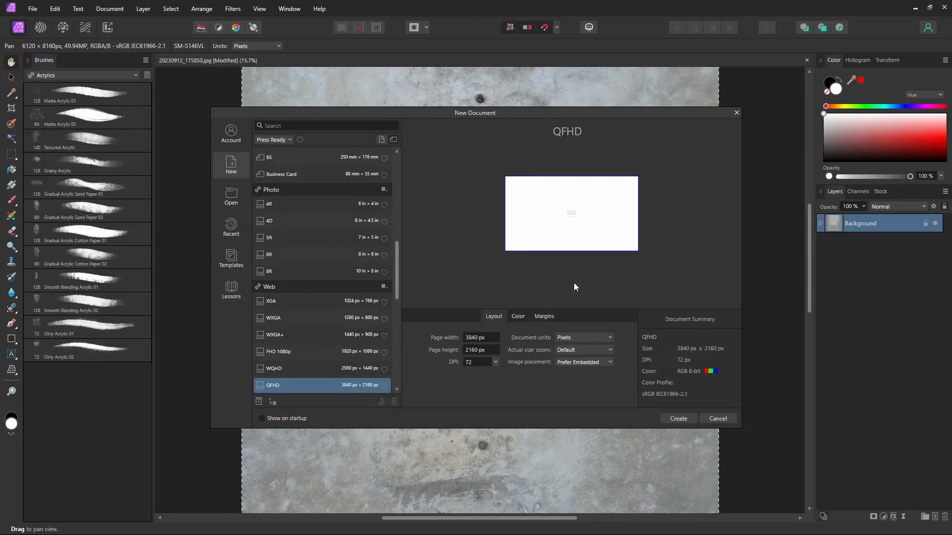
{"action": "left_click", "coordinate": [479, 335]}
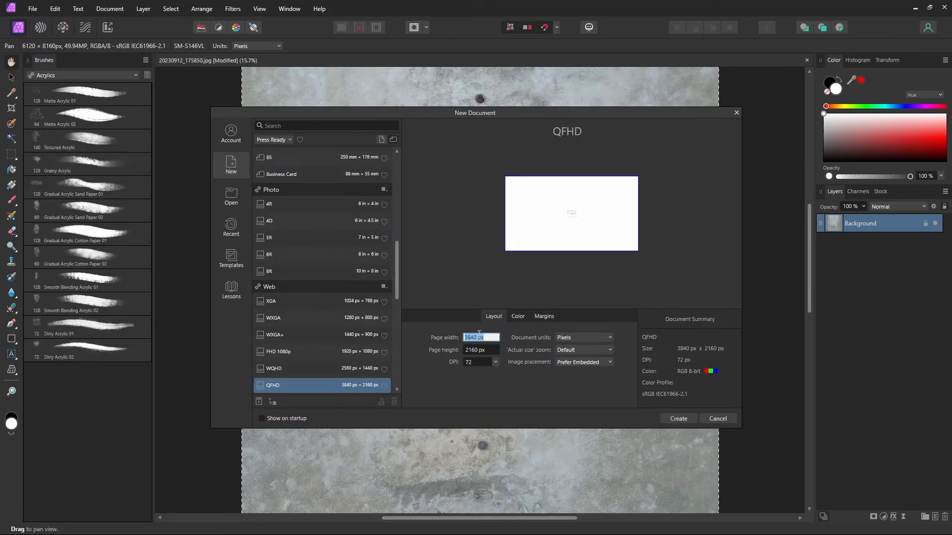
{"action": "type", "text": "1024"}
{"action": "key", "text": "Return"}
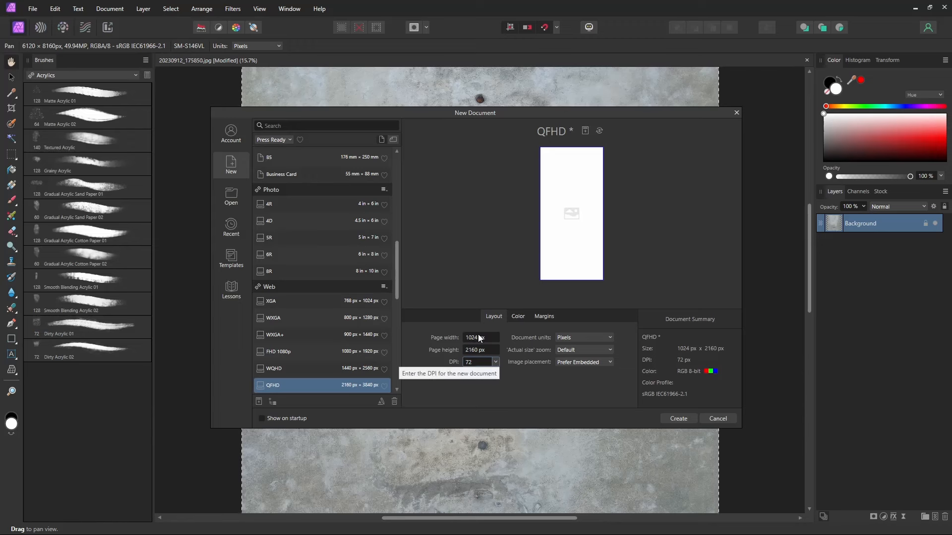
{"action": "left_click", "coordinate": [477, 351]}
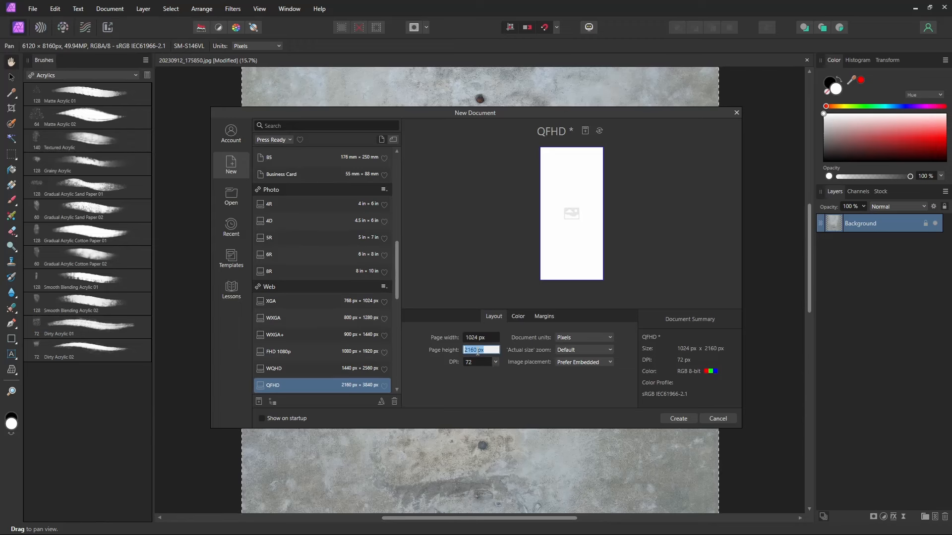
{"action": "type", "text": "1024"}
{"action": "key", "text": "Return"}
{"action": "key", "text": "Return"}
Paste the copied concrete photo into the new document and scale it down, keeping it larger than the canvas.
{"action": "key", "text": "ctrl+v"}
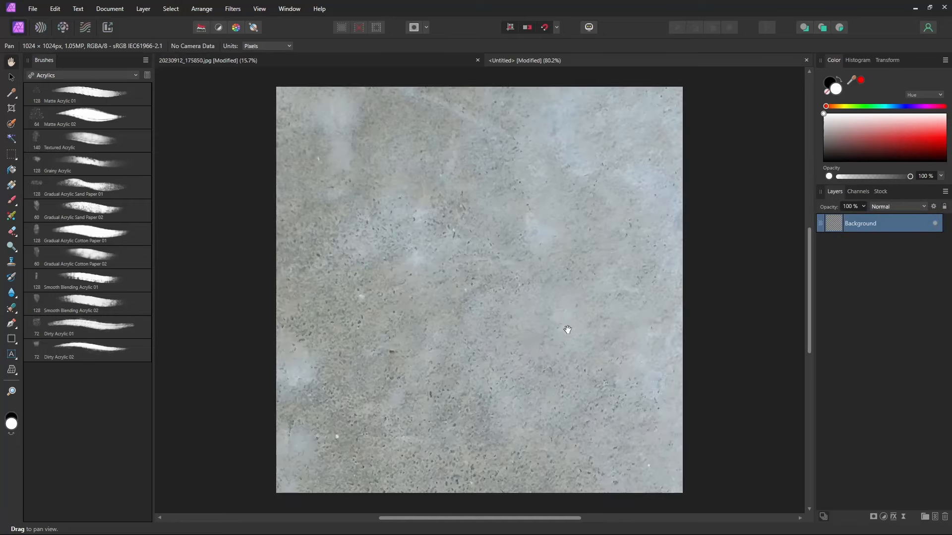
{"action": "key", "text": "v"}
{"action": "scroll", "coordinate": [567, 350], "scroll_direction": "down", "scroll_amount": 5, "text": "ctrl"}
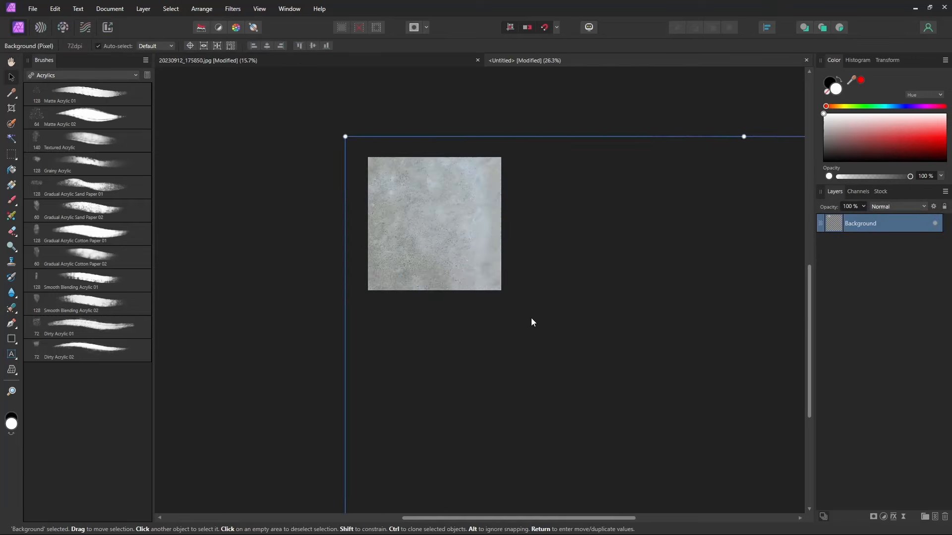
{"action": "scroll", "coordinate": [430, 215], "scroll_direction": "down", "scroll_amount": 3, "text": "ctrl"}
{"action": "left_click_drag", "start_coordinate": [310, 120], "coordinate": [531, 416]}
{"action": "left_click_drag", "start_coordinate": [603, 449], "coordinate": [427, 155]}
{"action": "scroll", "coordinate": [446, 191], "scroll_direction": "up", "scroll_amount": 2, "text": "ctrl"}
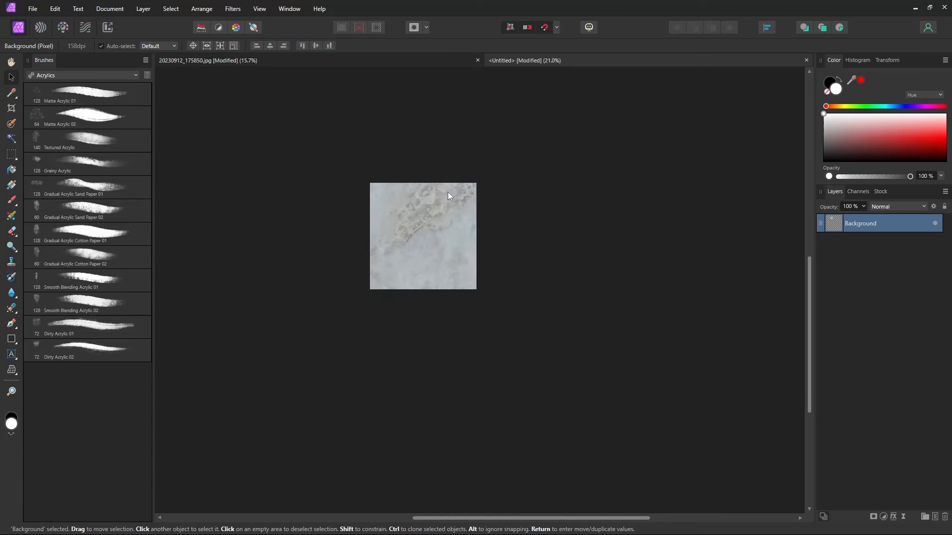
{"action": "left_click_drag", "start_coordinate": [593, 468], "coordinate": [478, 313]}
Reposition the scaled photo so its upper-left mottled area fills the canvas, with the brown stained patch in the lower-right corner.
{"action": "left_click_drag", "start_coordinate": [437, 277], "coordinate": [570, 444]}
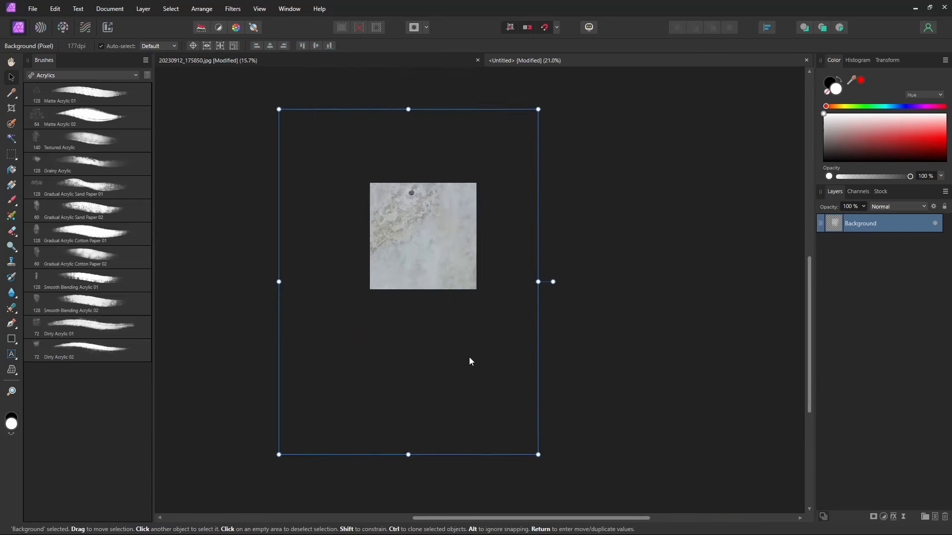
{"action": "left_click_drag", "start_coordinate": [470, 362], "coordinate": [474, 303]}
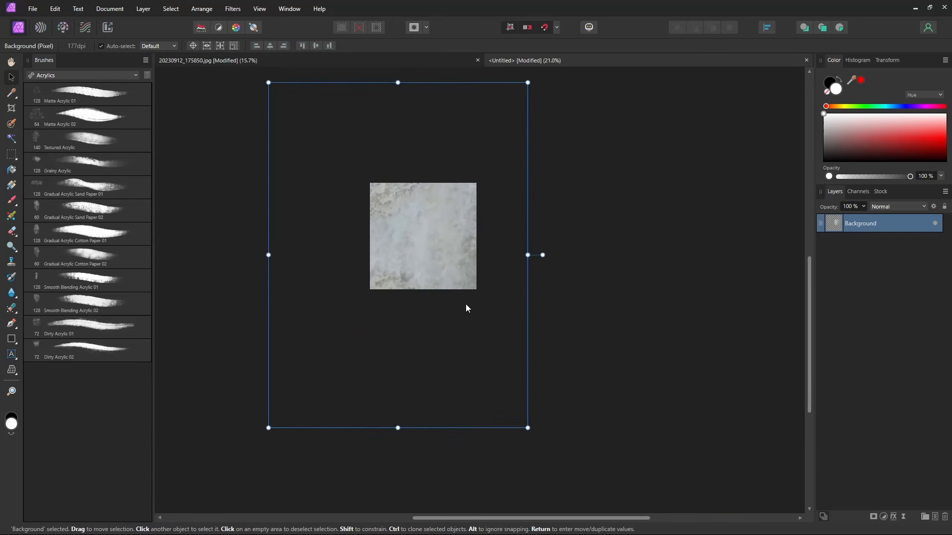
{"action": "scroll", "coordinate": [459, 279], "scroll_direction": "up", "scroll_amount": 4, "text": "ctrl"}
{"action": "left_click_drag", "start_coordinate": [418, 289], "coordinate": [657, 461]}
{"action": "scroll", "coordinate": [554, 346], "scroll_direction": "up", "scroll_amount": 2, "text": "ctrl"}
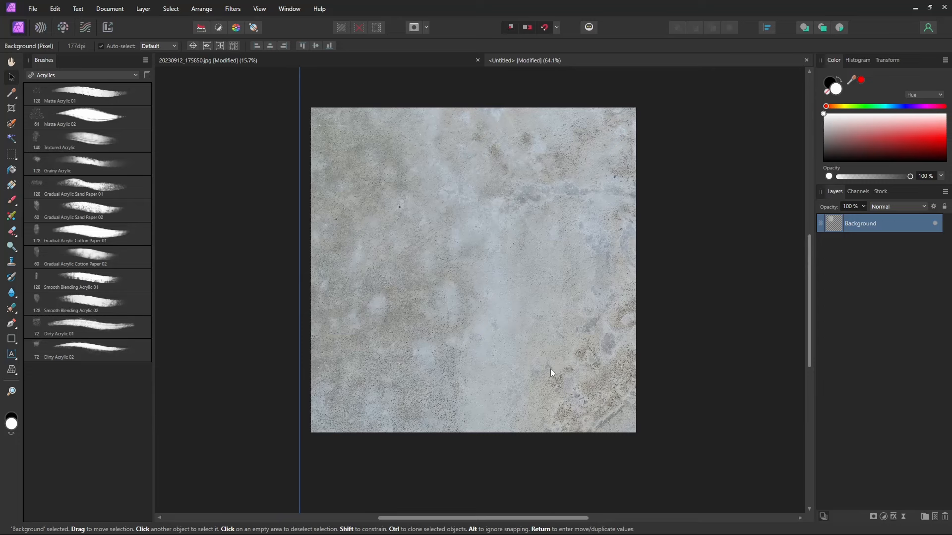
Rasterize and trim the Background layer to the canvas bounds.
{"action": "key", "text": "Return"}
{"action": "left_click", "coordinate": [526, 342]}
{"action": "right_click", "coordinate": [890, 231]}
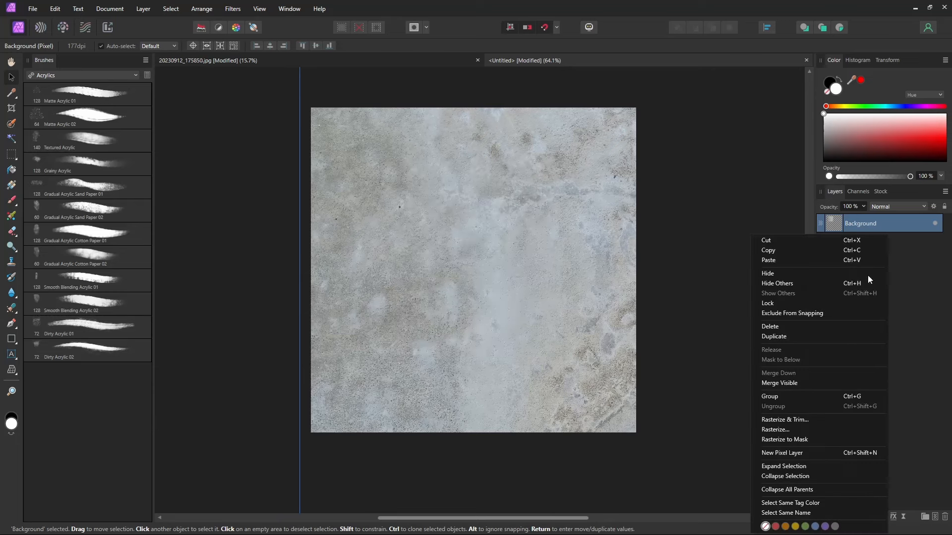
{"action": "left_click", "coordinate": [840, 416]}
Apply the Affine distortion to the texture with Offset X 50%, Offset Y 50% and Wrap extend mode.
{"action": "left_click", "coordinate": [232, 8]}
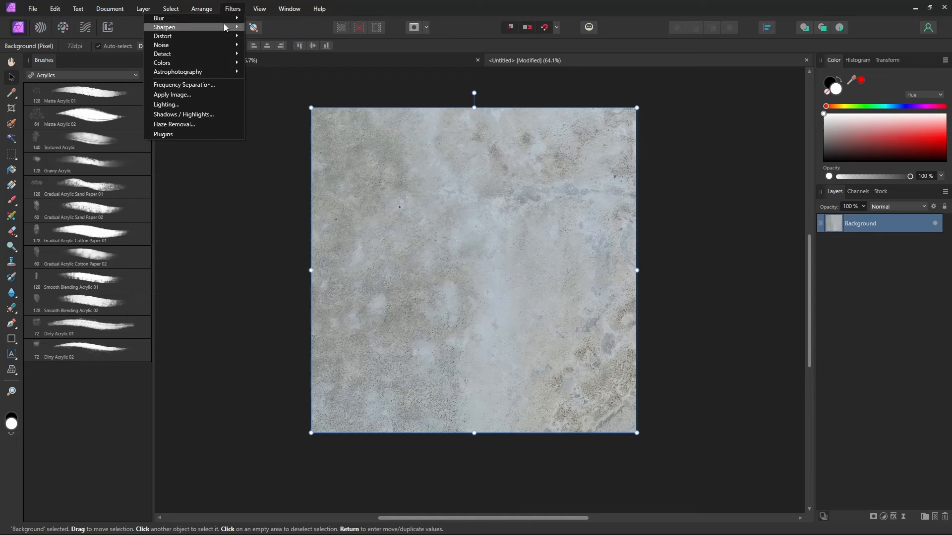
{"action": "mouse_move", "coordinate": [221, 36]}
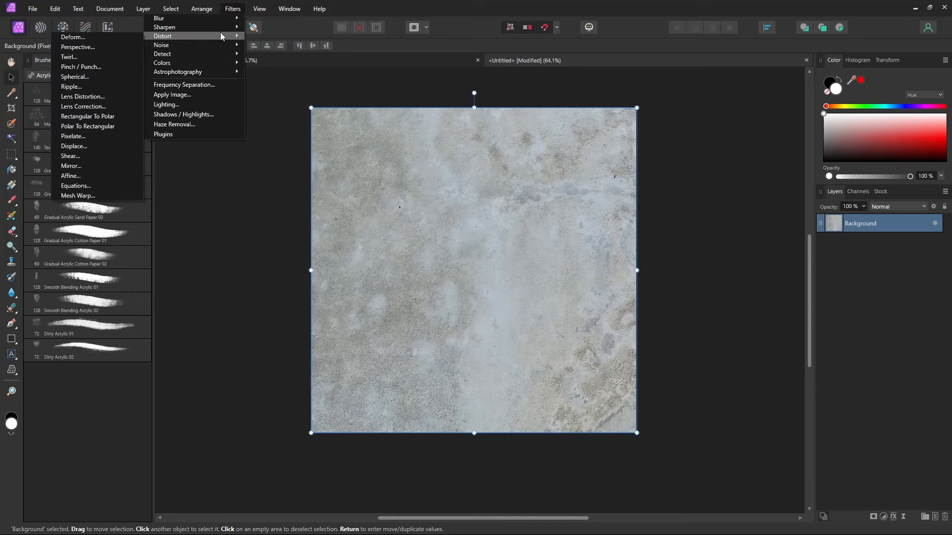
{"action": "left_click", "coordinate": [94, 175]}
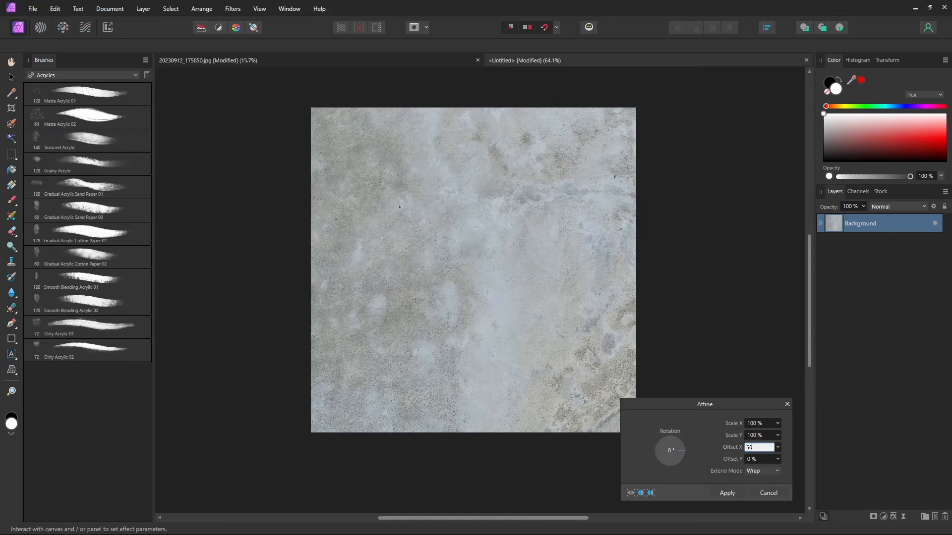
{"action": "type", "text": "50"}
{"action": "key", "text": "Return"}
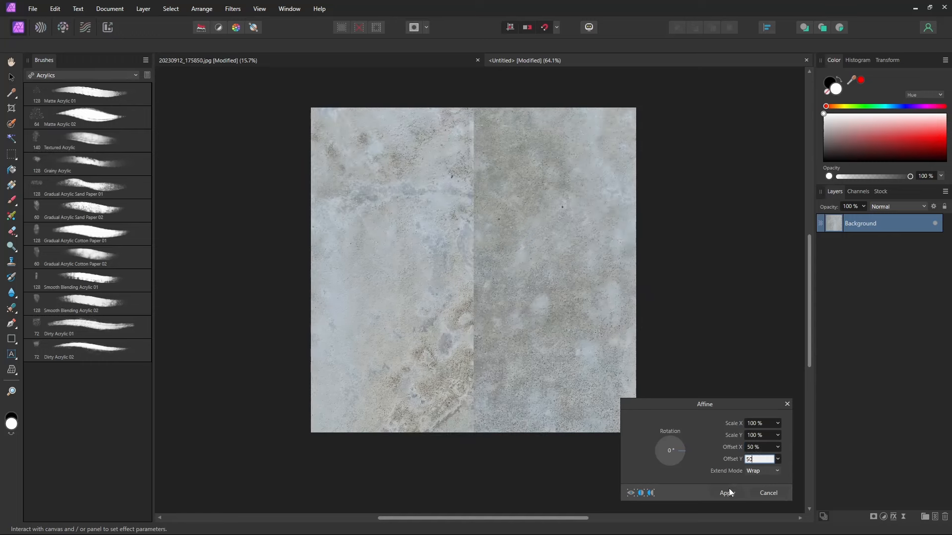
{"action": "type", "text": "50"}
{"action": "left_click", "coordinate": [728, 493]}
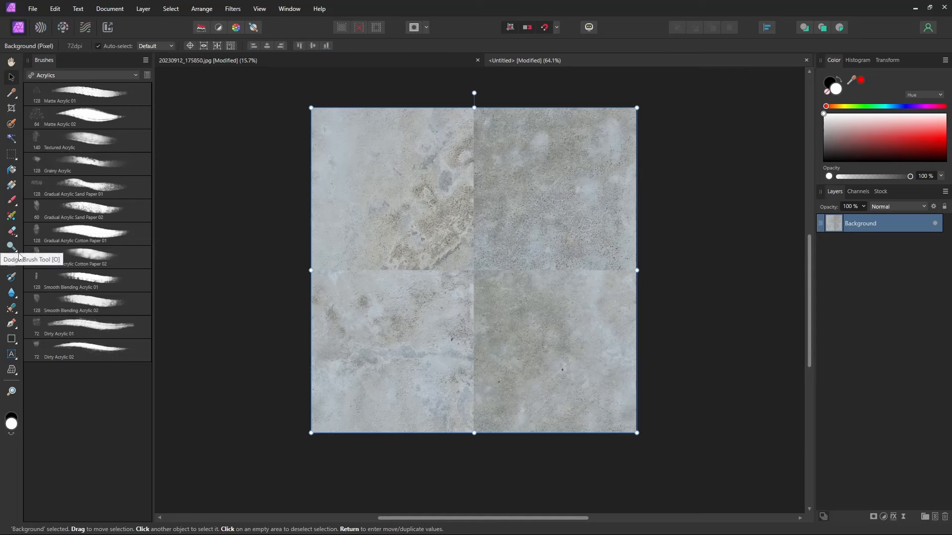
Blend away the central horizontal and vertical seams with the Healing Brush, sampling clean concrete areas, and repeat the Affine filter.
{"action": "left_click", "coordinate": [11, 308]}
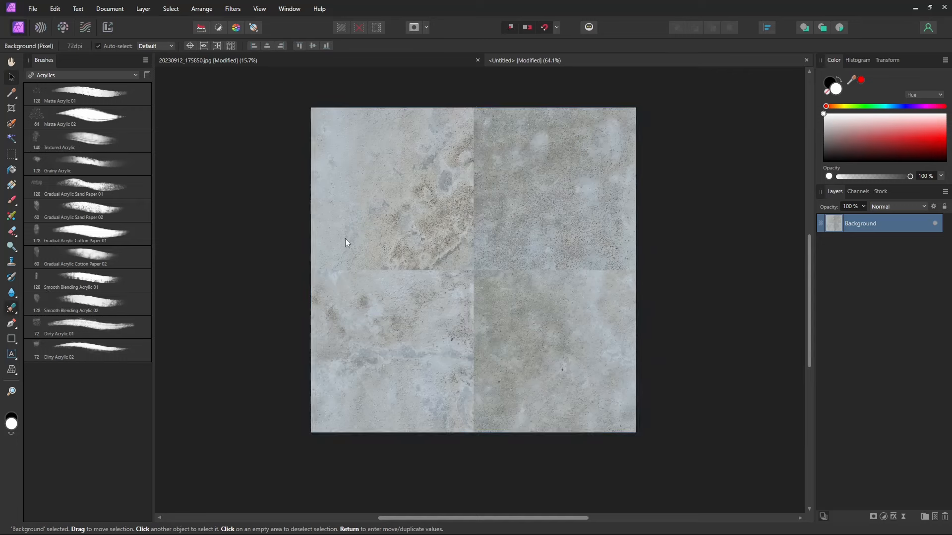
{"action": "left_click", "coordinate": [429, 206]}
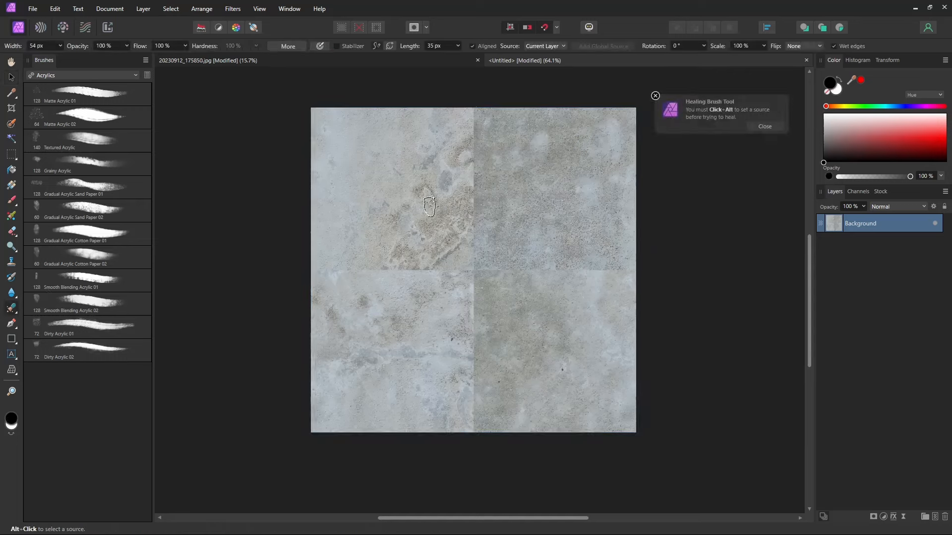
{"action": "left_click", "coordinate": [378, 173], "text": "alt"}
{"action": "mouse_move", "coordinate": [479, 124]}
{"action": "left_mouse_down"}
{"action": "mouse_move", "coordinate": [470, 172]}
{"action": "mouse_move", "coordinate": [484, 225]}
{"action": "mouse_move", "coordinate": [473, 258]}
{"action": "mouse_move", "coordinate": [485, 272]}
{"action": "mouse_move", "coordinate": [629, 276]}
{"action": "left_mouse_up"}
{"action": "left_click", "coordinate": [543, 172], "text": "alt"}
{"action": "mouse_move", "coordinate": [492, 266]}
{"action": "left_mouse_down"}
{"action": "mouse_move", "coordinate": [353, 279]}
{"action": "mouse_move", "coordinate": [317, 272]}
{"action": "left_mouse_up"}
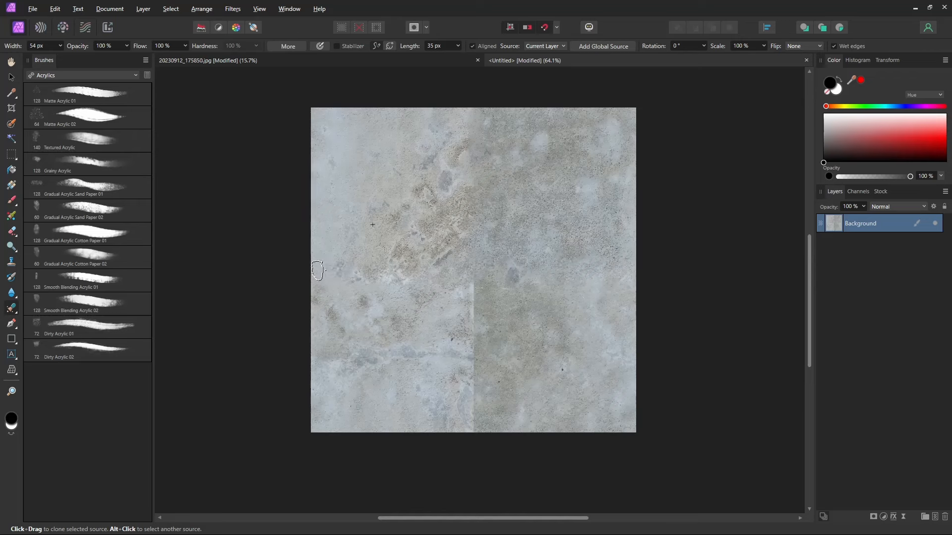
{"action": "left_click_drag", "start_coordinate": [472, 281], "coordinate": [471, 423]}
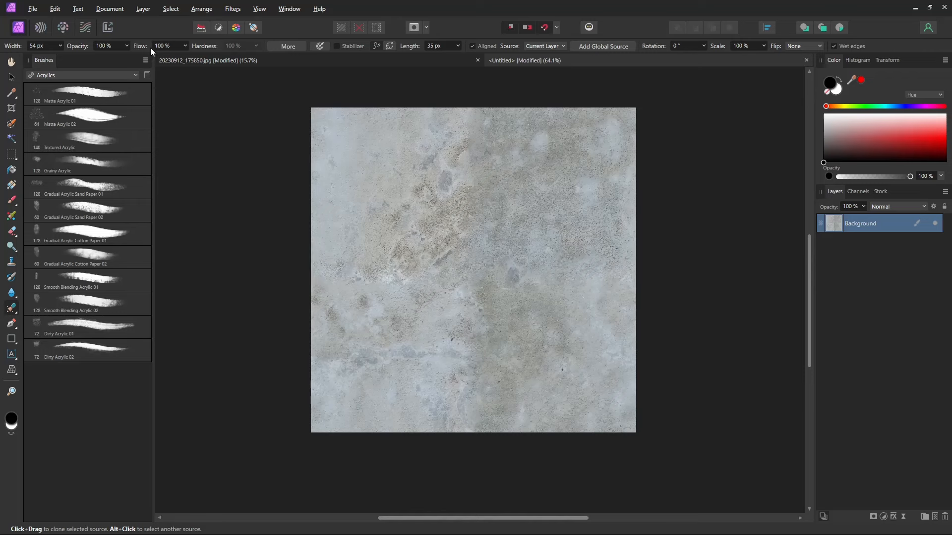
{"action": "left_click", "coordinate": [232, 8]}
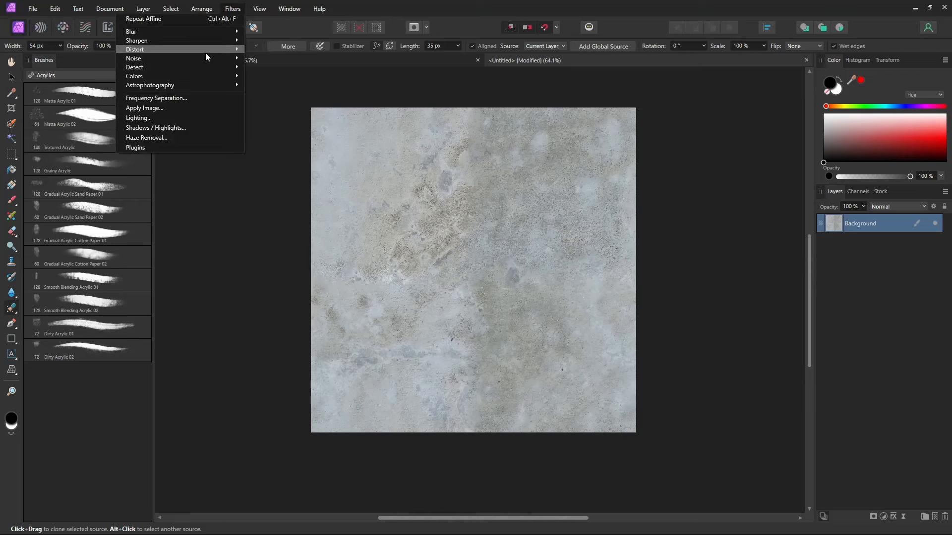
{"action": "left_click", "coordinate": [197, 18]}
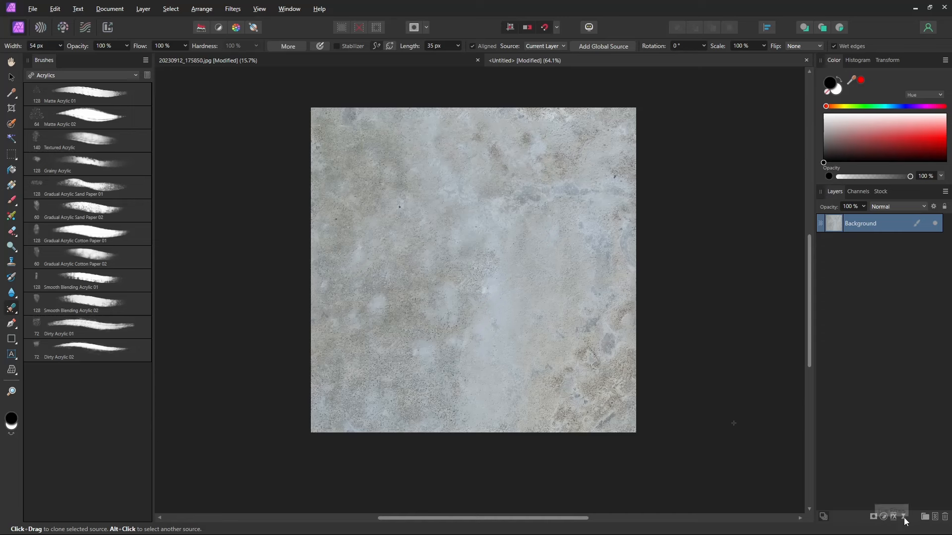
Try a live High Pass filter with a 28.6 px radius on the Background layer and undo it.
{"action": "left_click", "coordinate": [903, 519]}
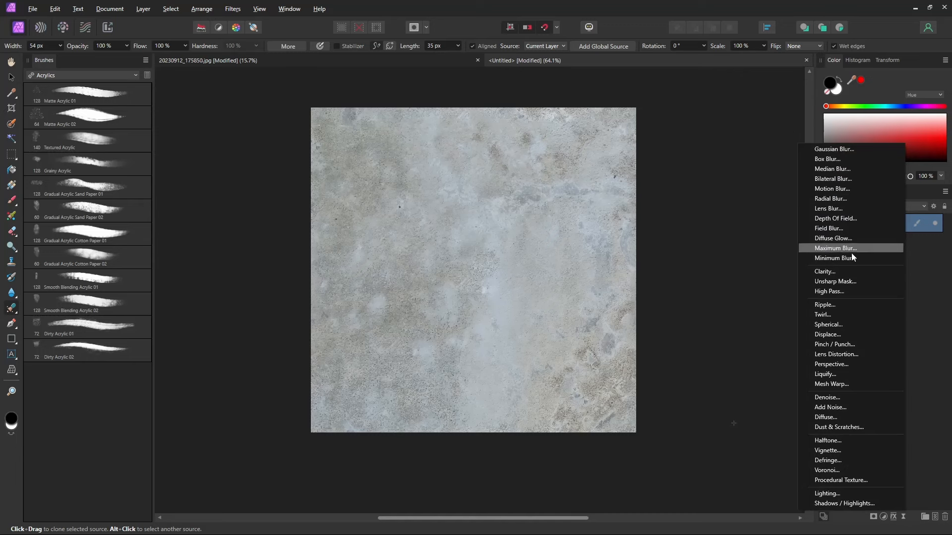
{"action": "left_click", "coordinate": [850, 291]}
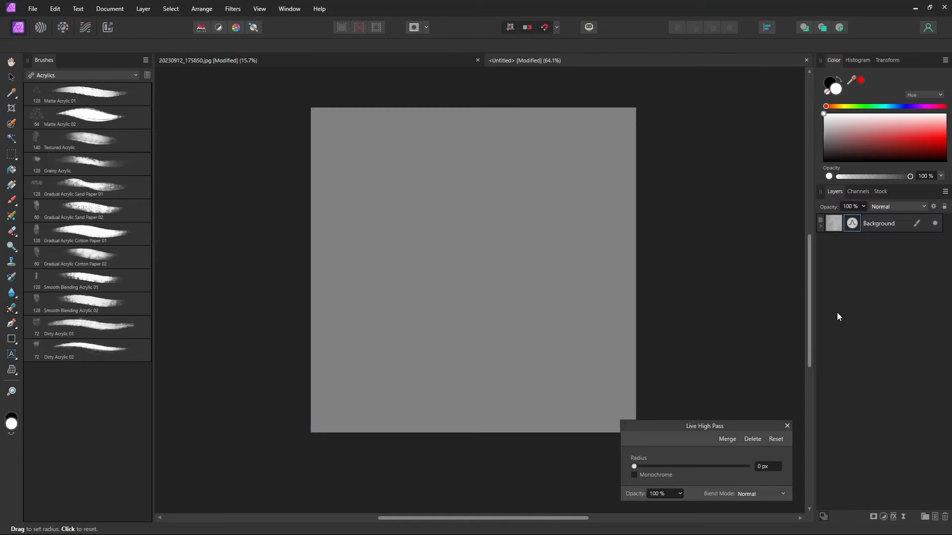
{"action": "left_click_drag", "start_coordinate": [655, 466], "coordinate": [687, 466]}
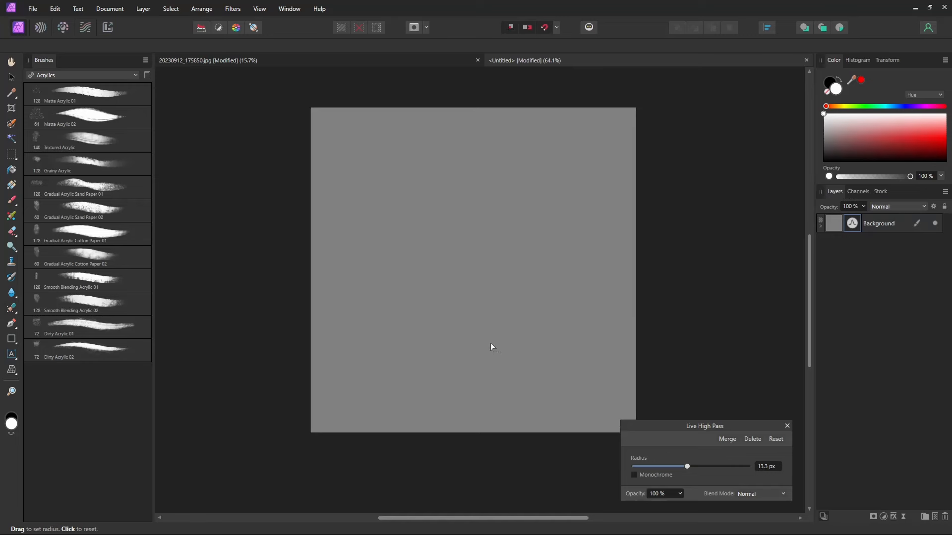
{"action": "scroll", "coordinate": [490, 344], "scroll_direction": "up", "scroll_amount": 3, "text": "ctrl"}
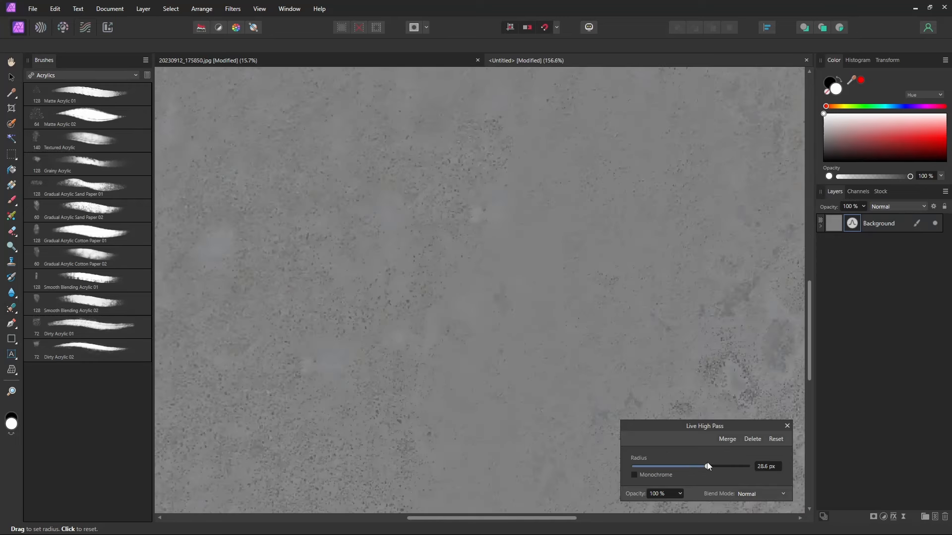
{"action": "scroll", "coordinate": [466, 321], "scroll_direction": "down", "scroll_amount": 3, "text": "ctrl"}
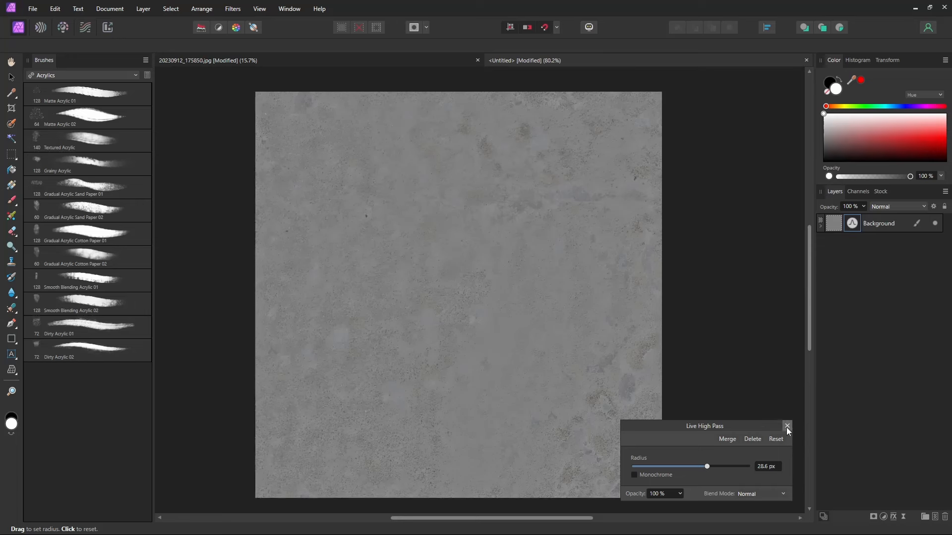
{"action": "left_click", "coordinate": [787, 426]}
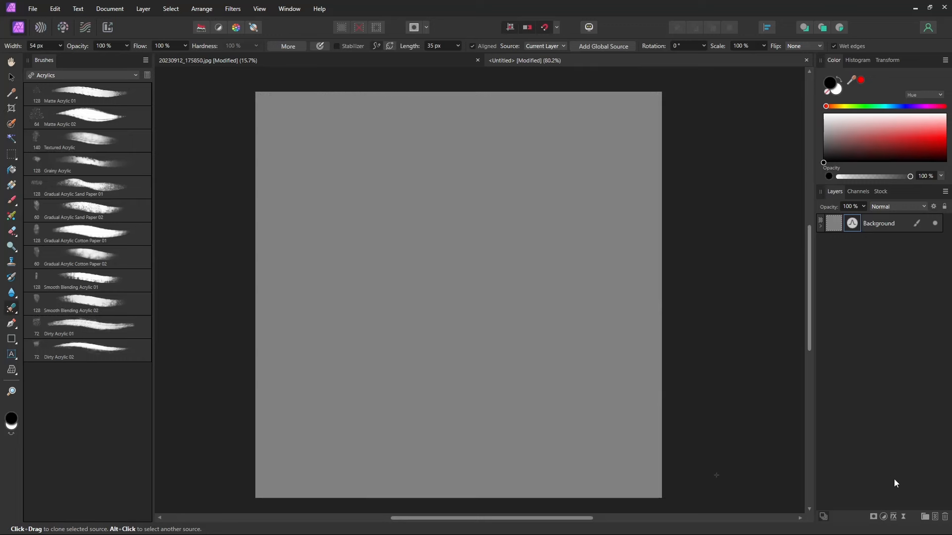
{"action": "key", "text": "ctrl+z"}
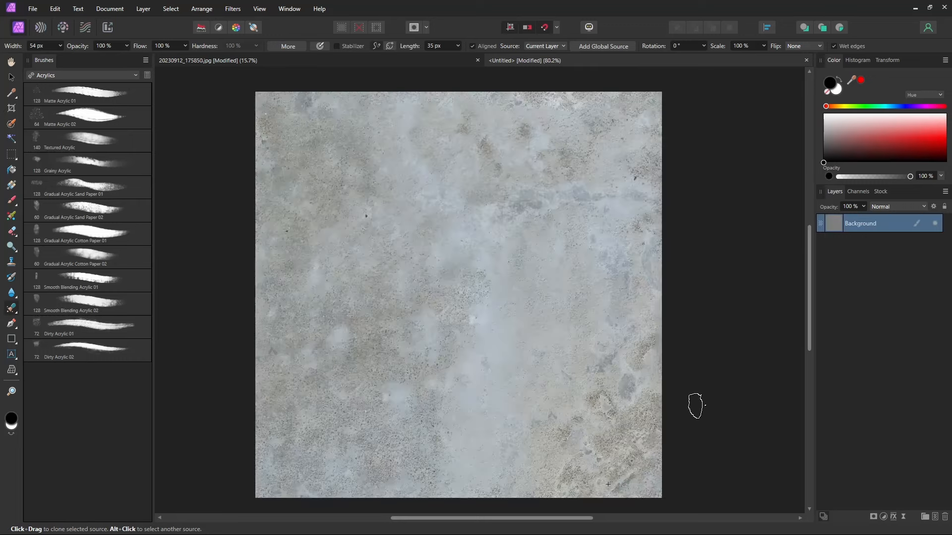
{"action": "left_click", "coordinate": [874, 517]}
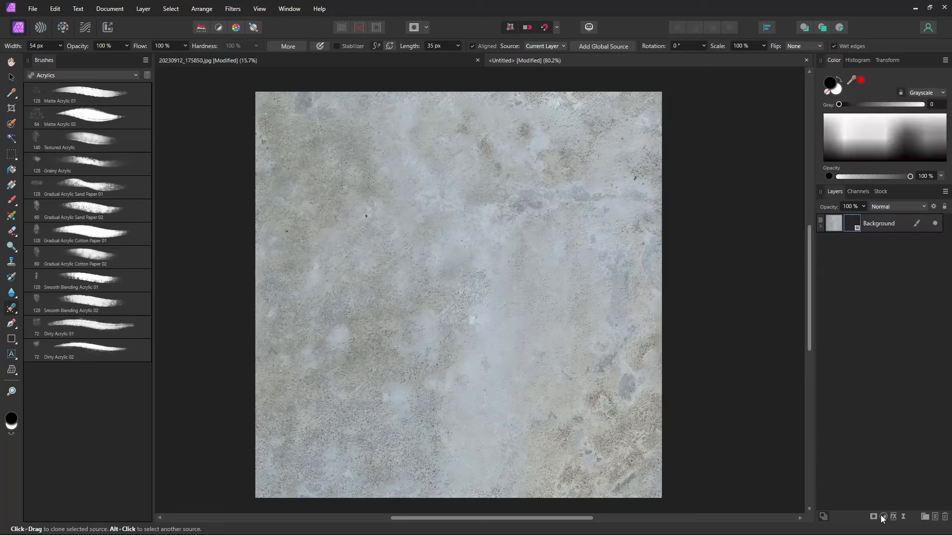
{"action": "key", "text": "ctrl+z"}
Add a Curves adjustment above the Background layer and lower its Green channel curve with points at about 0.48/0.30 and 0.75/0.57.
{"action": "left_click", "coordinate": [883, 517]}
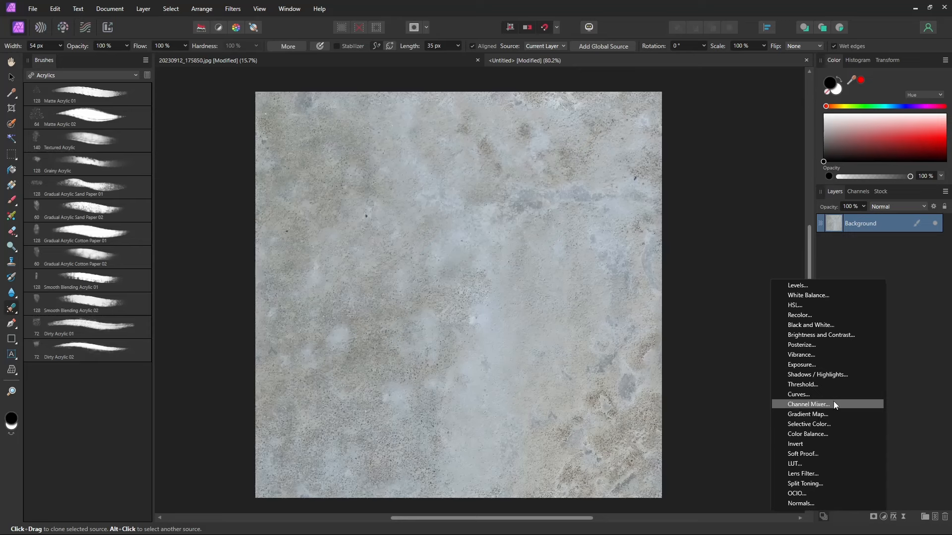
{"action": "left_click", "coordinate": [821, 395]}
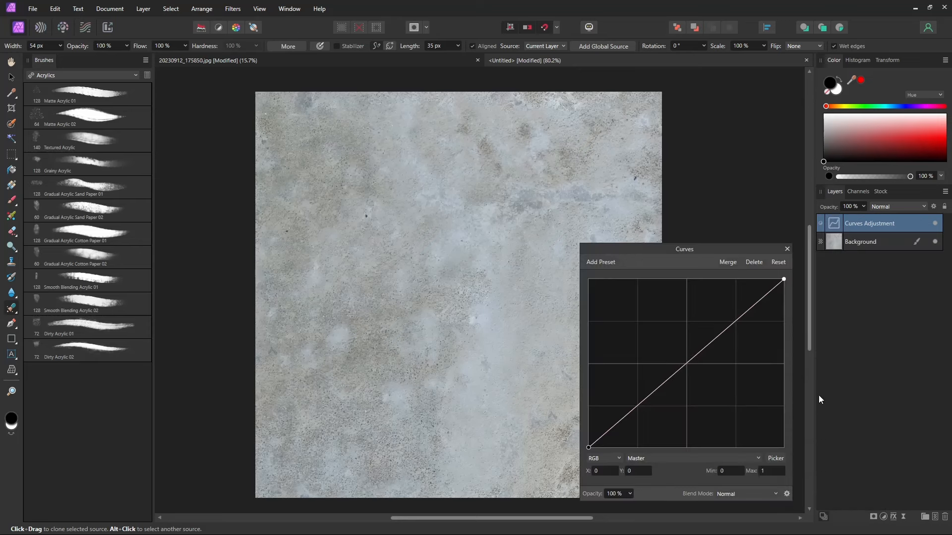
{"action": "left_click", "coordinate": [651, 458]}
{"action": "left_click", "coordinate": [652, 484]}
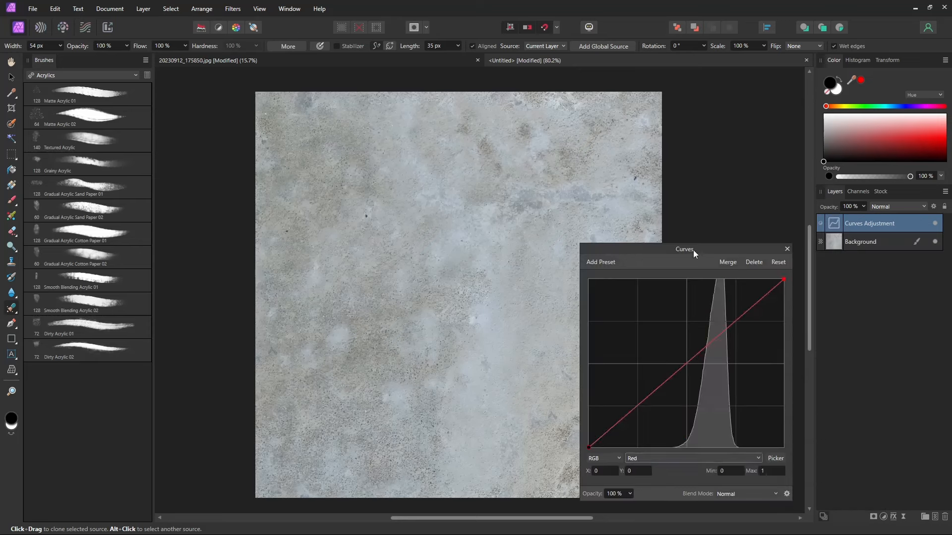
{"action": "left_click_drag", "start_coordinate": [694, 250], "coordinate": [620, 158]}
{"action": "left_click", "coordinate": [584, 370]}
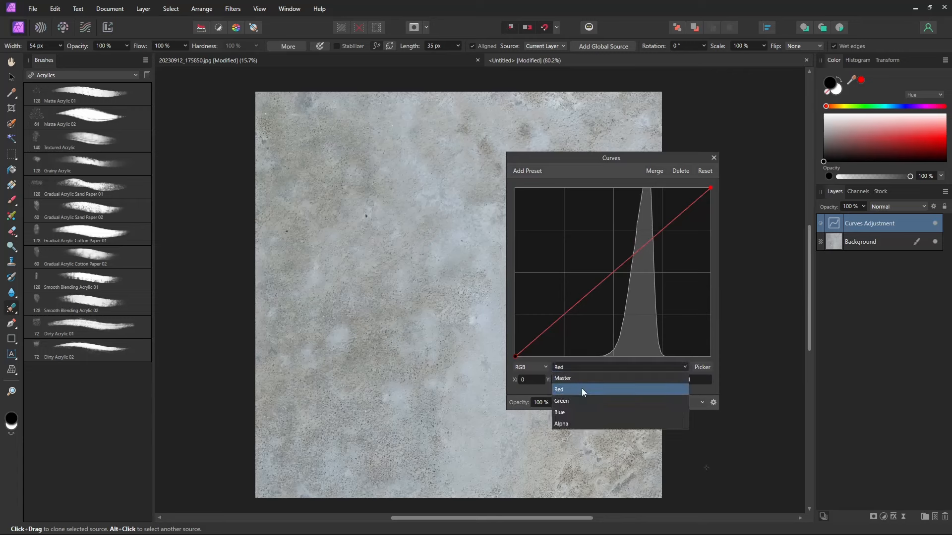
{"action": "left_click", "coordinate": [583, 397]}
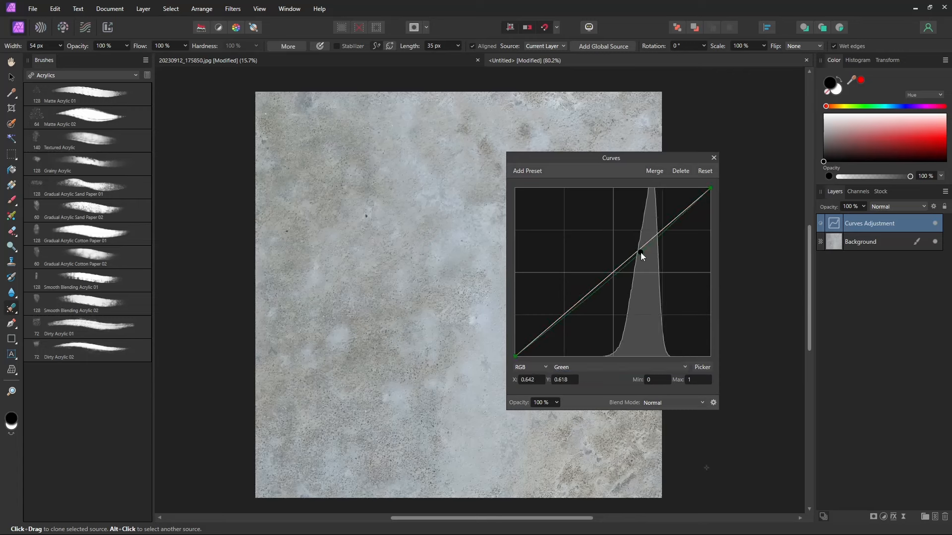
{"action": "left_click_drag", "start_coordinate": [610, 284], "coordinate": [608, 311]}
{"action": "left_click", "coordinate": [656, 233]}
{"action": "left_click_drag", "start_coordinate": [657, 233], "coordinate": [662, 260]}
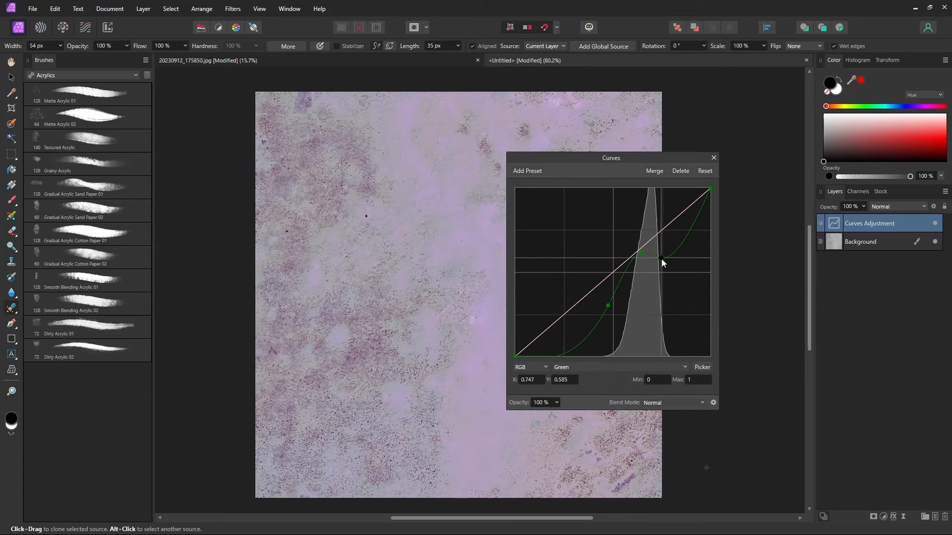
Add a Black & White adjustment with all color sliders kept at 100% above the Curves adjustment.
{"action": "left_click", "coordinate": [884, 517]}
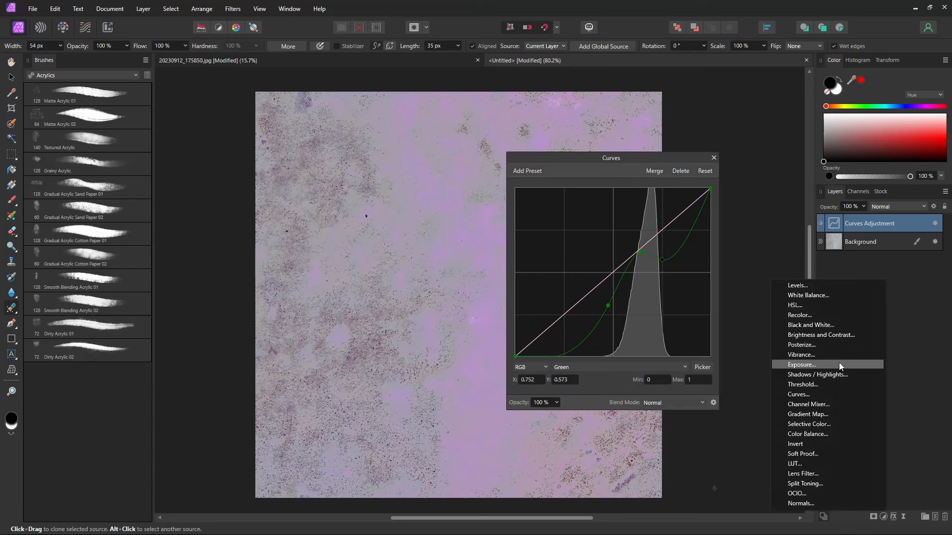
{"action": "left_click", "coordinate": [843, 325]}
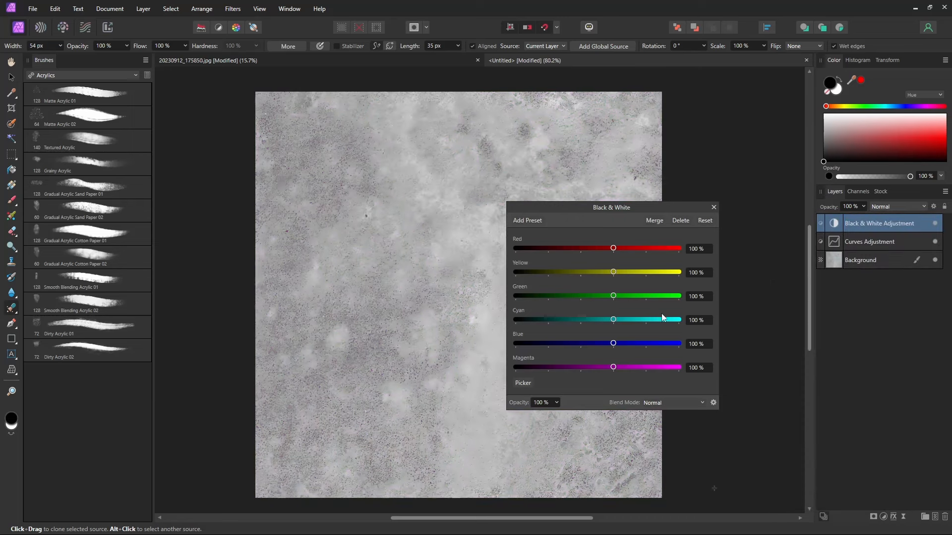
{"action": "left_click", "coordinate": [713, 207]}
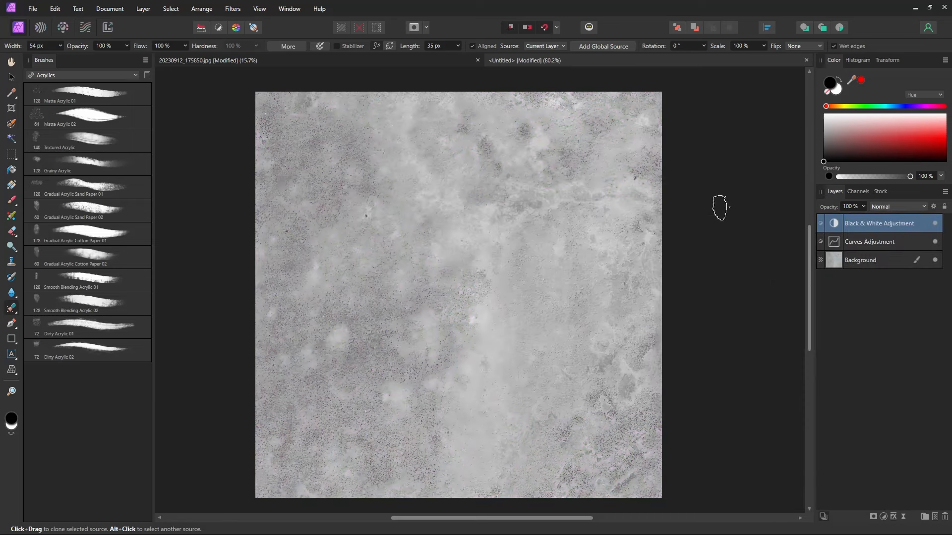
Reshape the Green channel of the Curves adjustment into a wave, including points at about 0.37/0.33 and 0.86/0.25.
{"action": "double_click", "coordinate": [835, 244]}
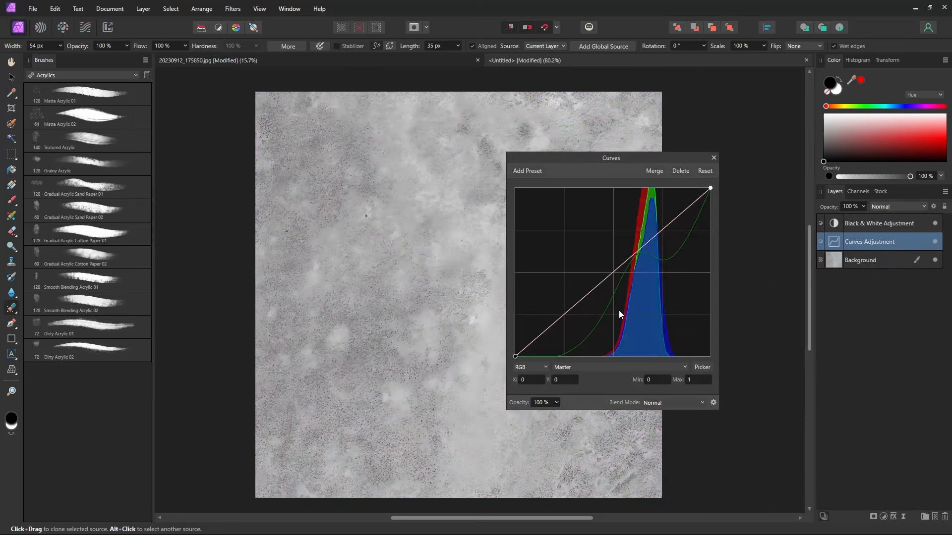
{"action": "left_click", "coordinate": [588, 367]}
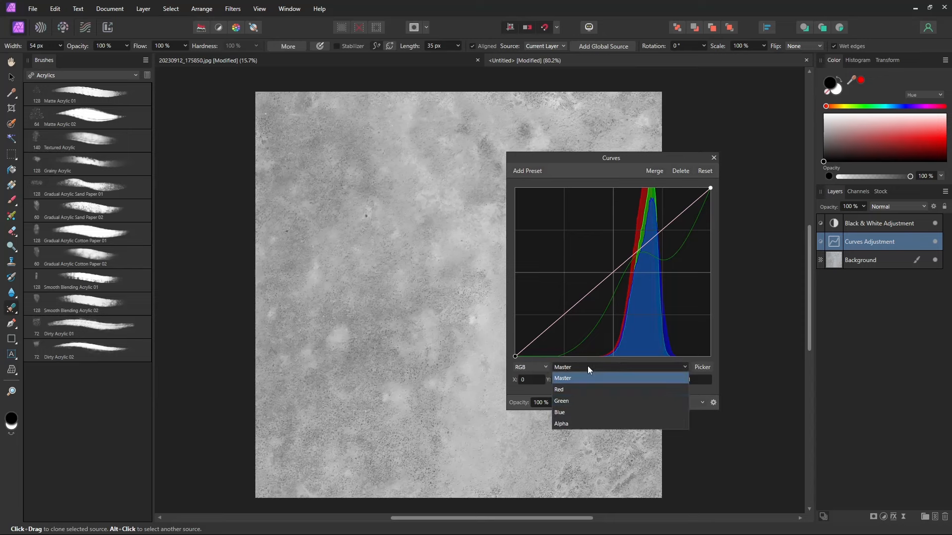
{"action": "left_click", "coordinate": [587, 400]}
{"action": "left_click_drag", "start_coordinate": [644, 257], "coordinate": [641, 277]}
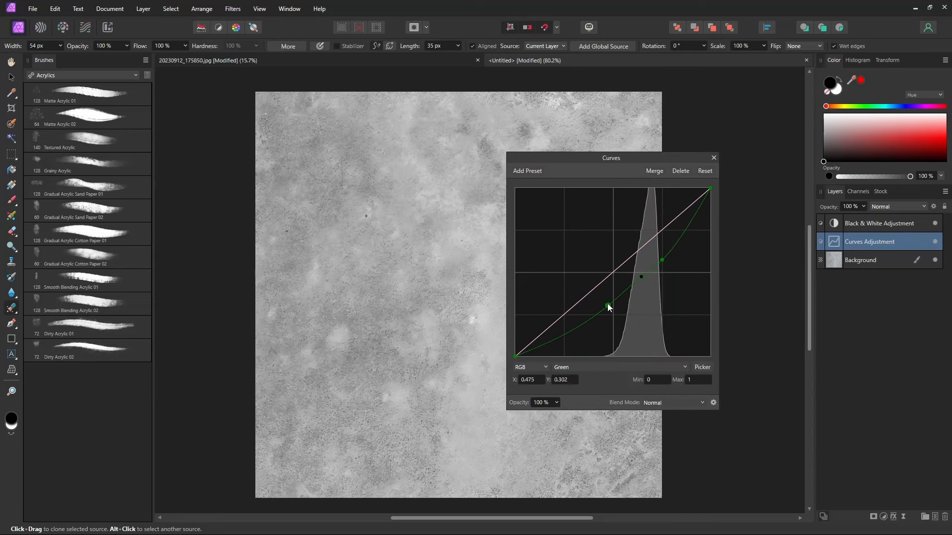
{"action": "left_click_drag", "start_coordinate": [608, 307], "coordinate": [573, 232]}
{"action": "left_click_drag", "start_coordinate": [662, 261], "coordinate": [684, 319]}
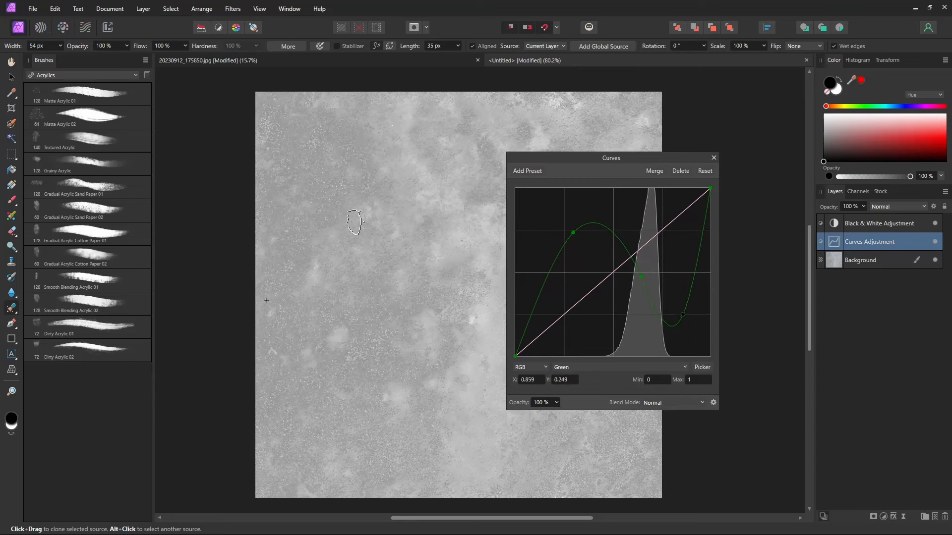
{"action": "left_click_drag", "start_coordinate": [641, 276], "coordinate": [644, 221]}
{"action": "left_click_drag", "start_coordinate": [573, 232], "coordinate": [587, 302]}
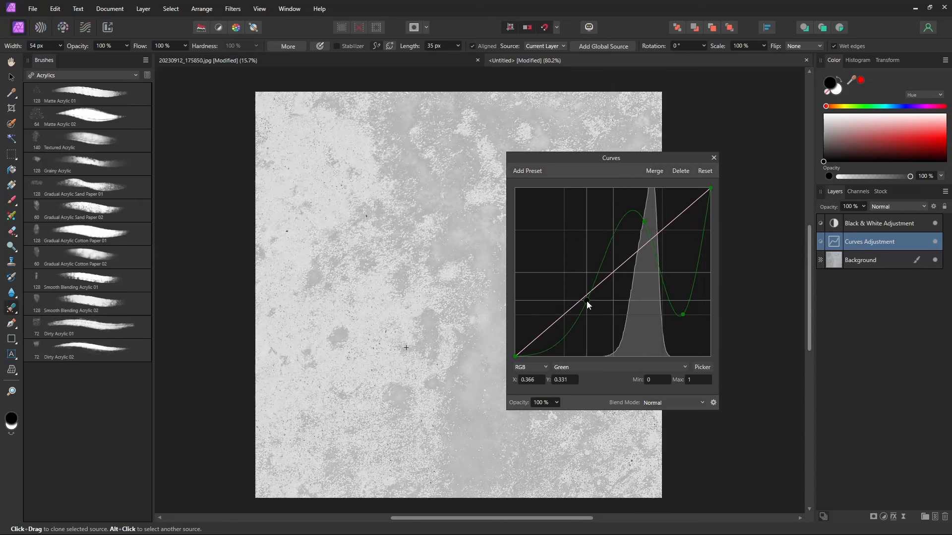
{"action": "left_click", "coordinate": [713, 158]}
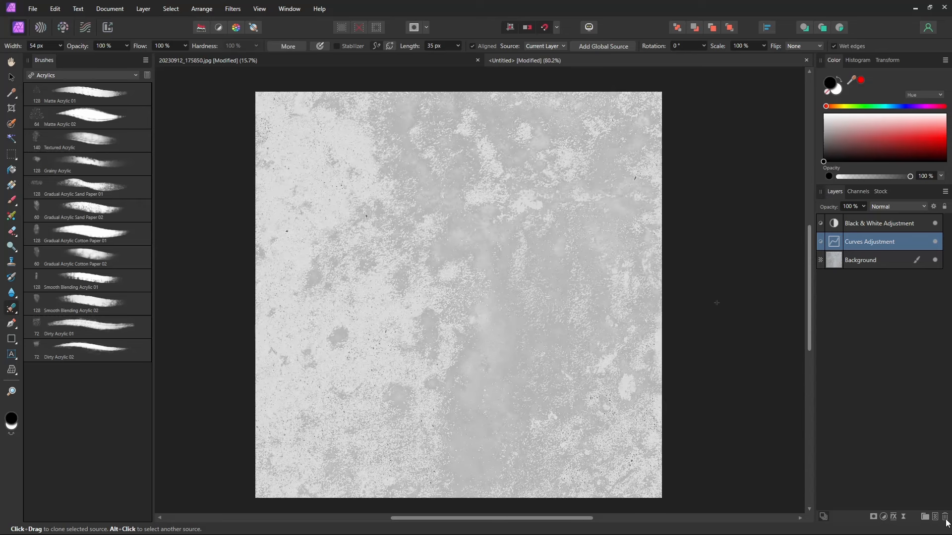
Delete the Curves and Black & White adjustments.
{"action": "left_click", "coordinate": [945, 518]}
{"action": "left_click", "coordinate": [879, 227]}
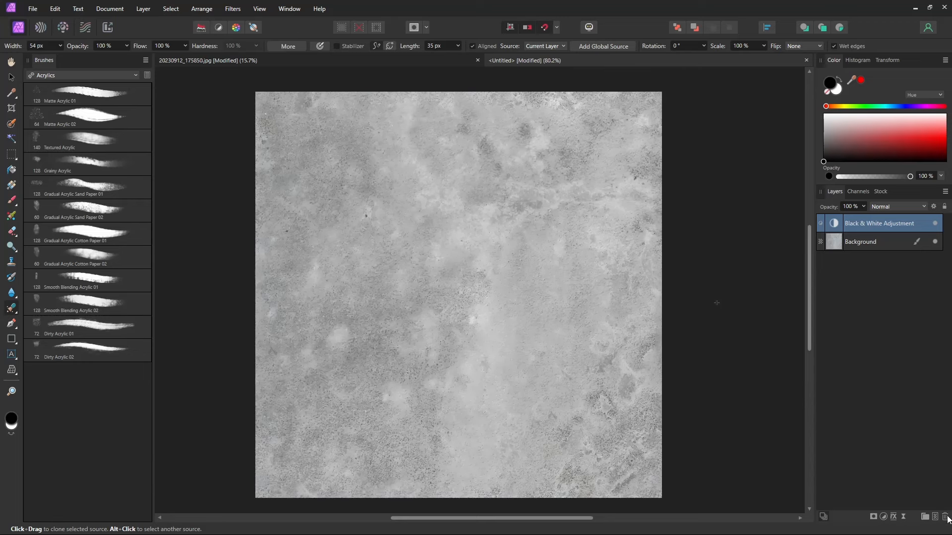
{"action": "left_click", "coordinate": [945, 517]}
Try a live Gaussian Blur with a 9 px radius and a mask on the Background layer, and undo the blur radius and mask.
{"action": "left_click", "coordinate": [904, 518]}
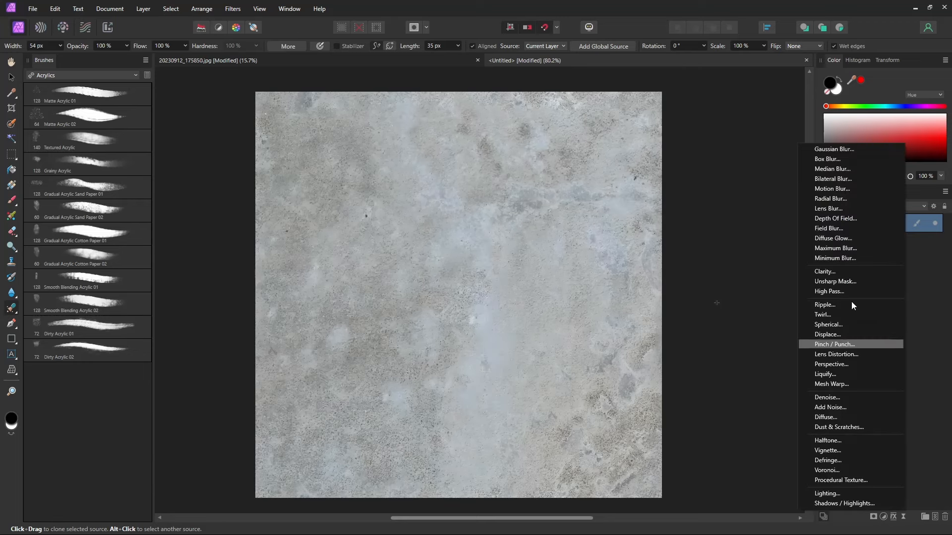
{"action": "left_click", "coordinate": [841, 150]}
{"action": "left_click_drag", "start_coordinate": [634, 474], "coordinate": [680, 475]}
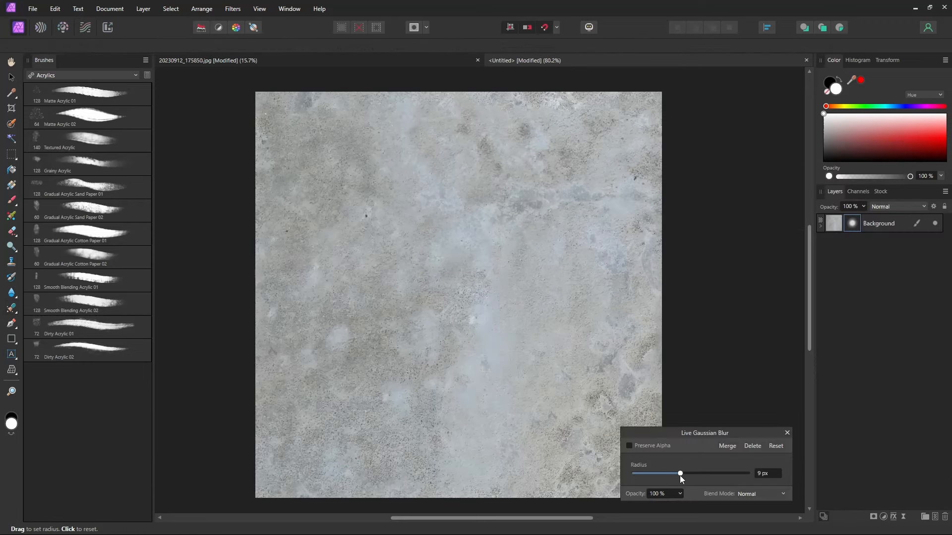
{"action": "left_click", "coordinate": [787, 434]}
{"action": "key", "text": "s"}
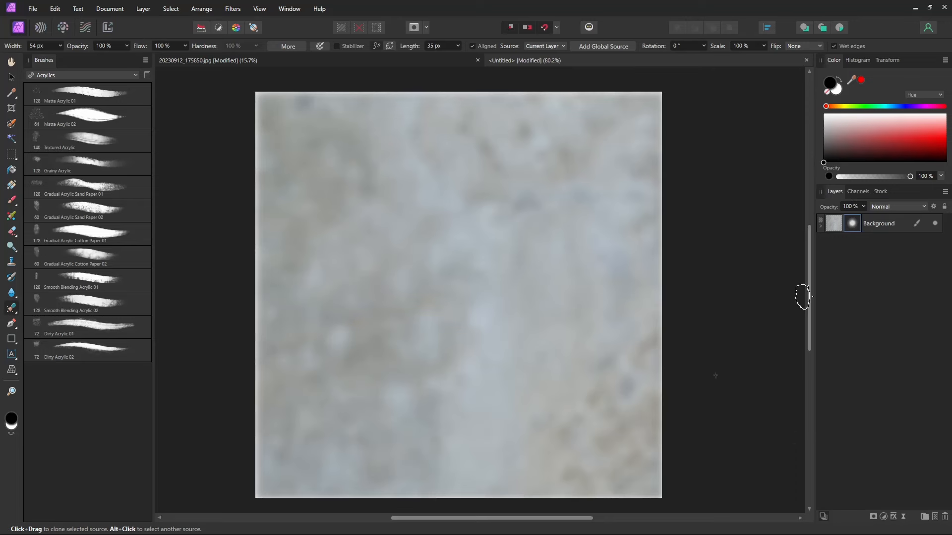
{"action": "key", "text": "ctrl+z"}
{"action": "left_click", "coordinate": [876, 520]}
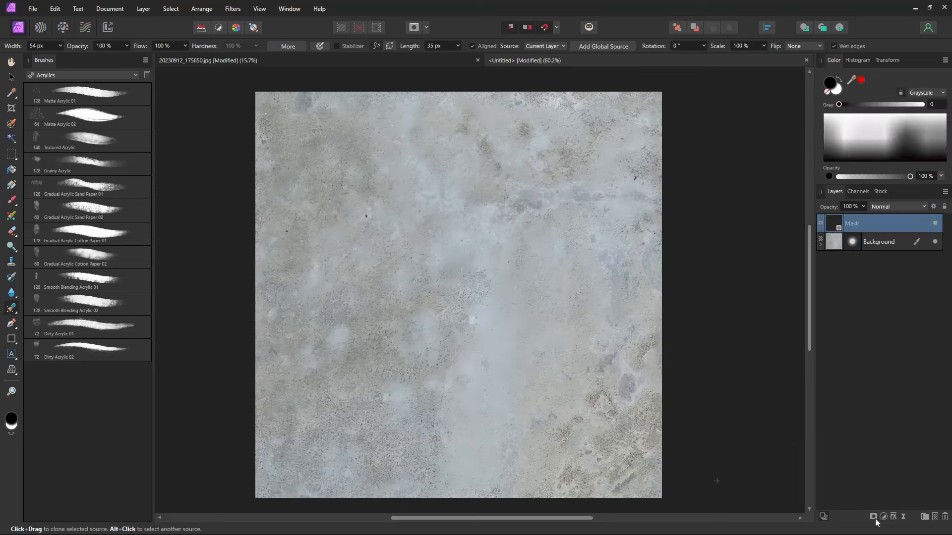
{"action": "key", "text": "ctrl+z"}
Try a Posterize adjustment at 171 and 4 levels on the texture and delete it.
{"action": "left_click", "coordinate": [884, 516]}
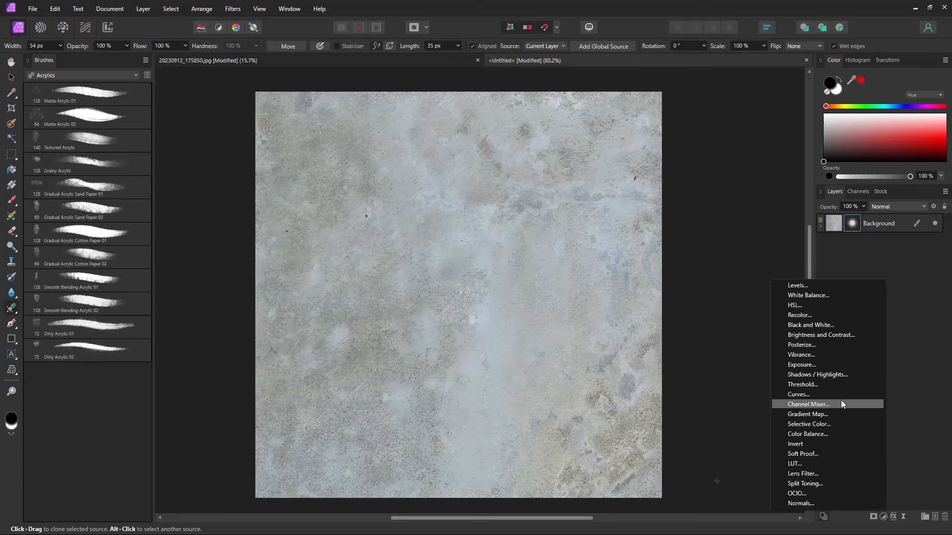
{"action": "left_click", "coordinate": [823, 345]}
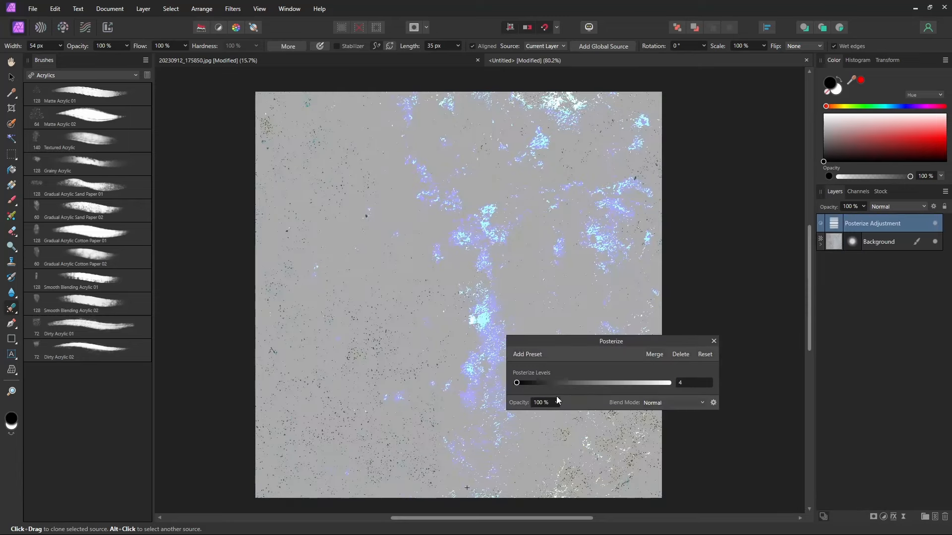
{"action": "left_click_drag", "start_coordinate": [575, 383], "coordinate": [584, 388]}
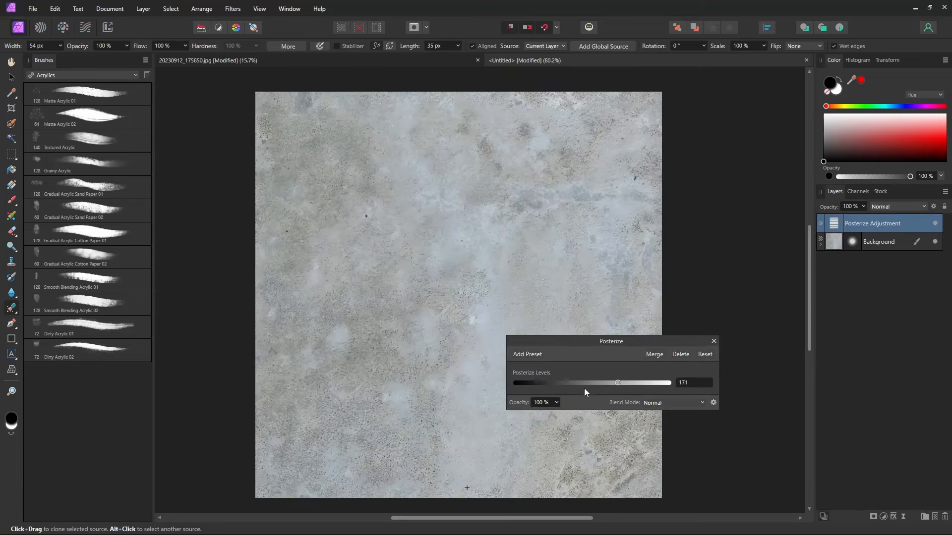
{"action": "left_click_drag", "start_coordinate": [521, 387], "coordinate": [517, 387]}
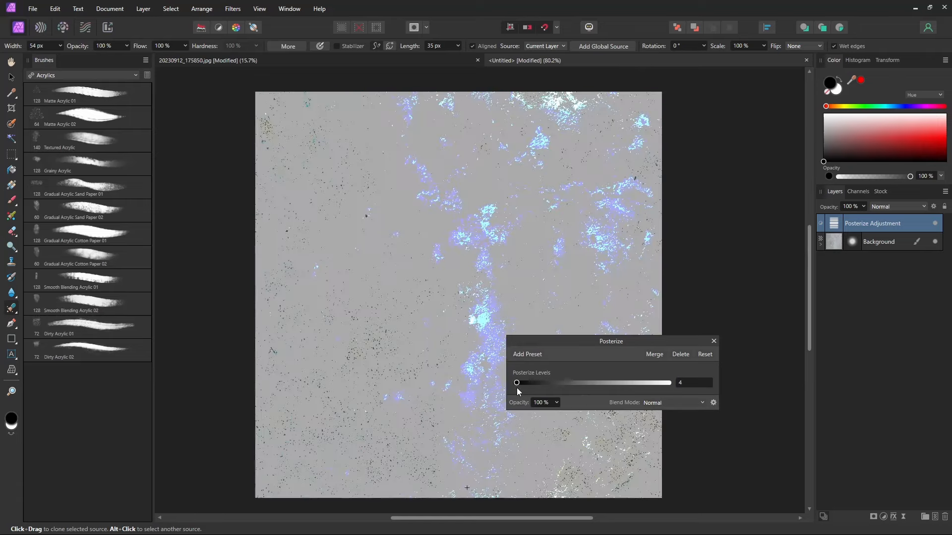
{"action": "left_click", "coordinate": [714, 342]}
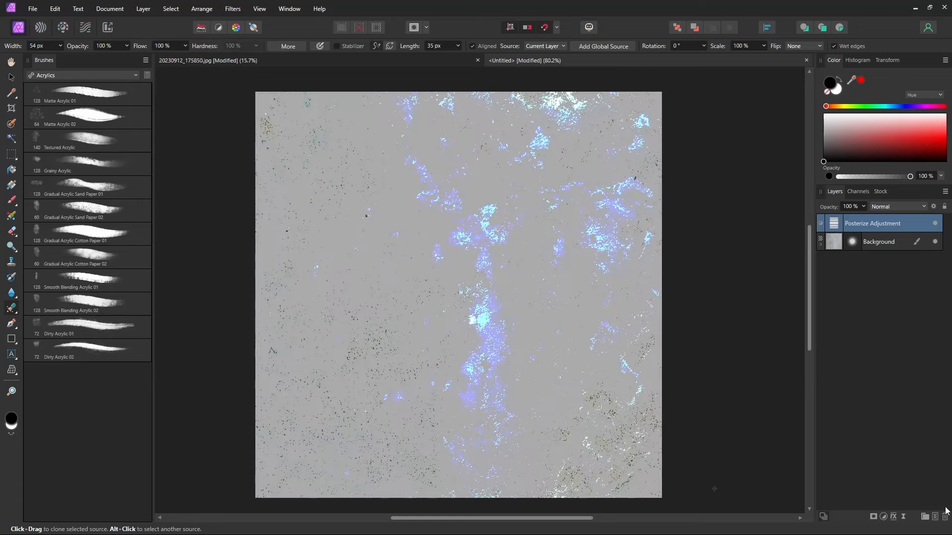
{"action": "left_click", "coordinate": [946, 517]}
Try a Levels adjustment with the White Level at 89% and delete it.
{"action": "left_click", "coordinate": [883, 517]}
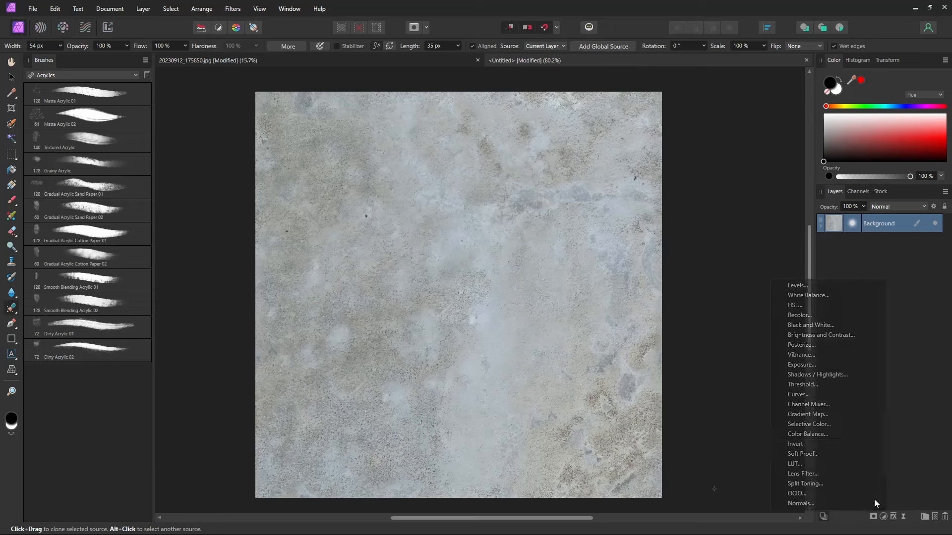
{"action": "left_click", "coordinate": [827, 290]}
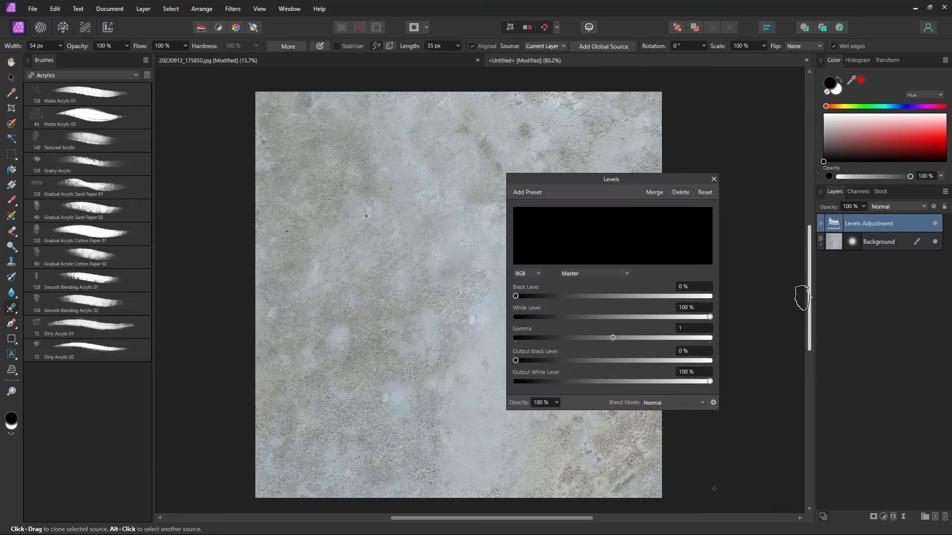
{"action": "left_click_drag", "start_coordinate": [709, 318], "coordinate": [689, 321]}
{"action": "mouse_move", "coordinate": [515, 296]}
{"action": "left_mouse_down"}
{"action": "mouse_move", "coordinate": [590, 297]}
{"action": "mouse_move", "coordinate": [516, 296]}
{"action": "left_mouse_up"}
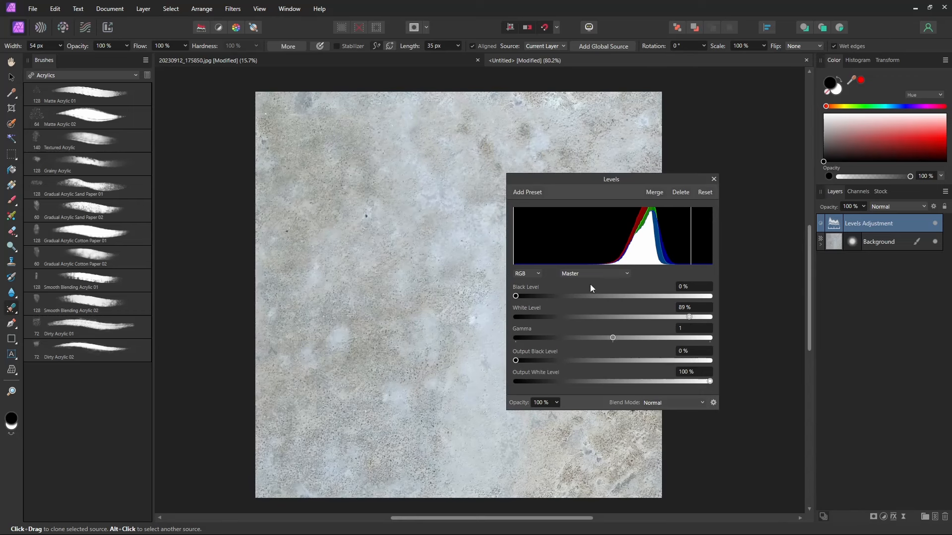
{"action": "left_click", "coordinate": [714, 179]}
{"action": "left_click", "coordinate": [945, 517]}
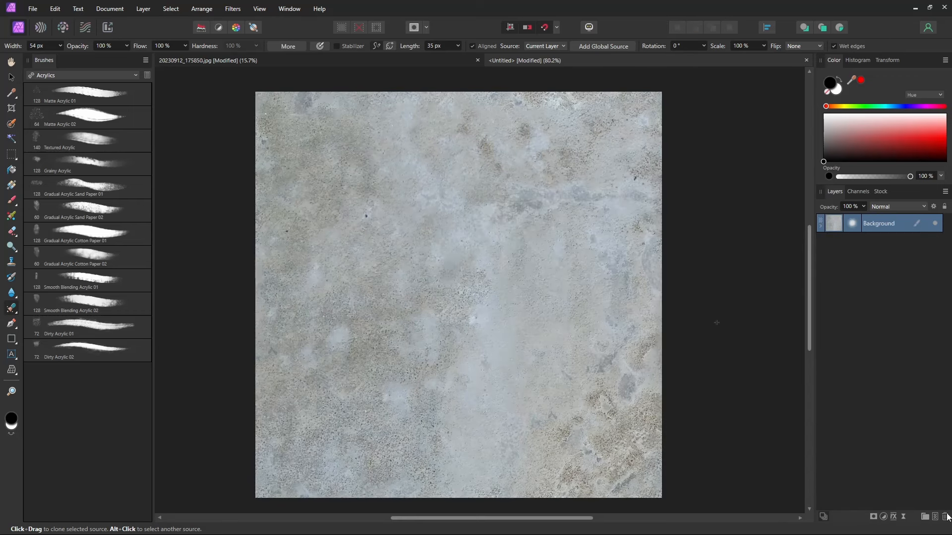
Add a live Procedural Texture filter to the concrete Background layer.
{"action": "left_click", "coordinate": [884, 518]}
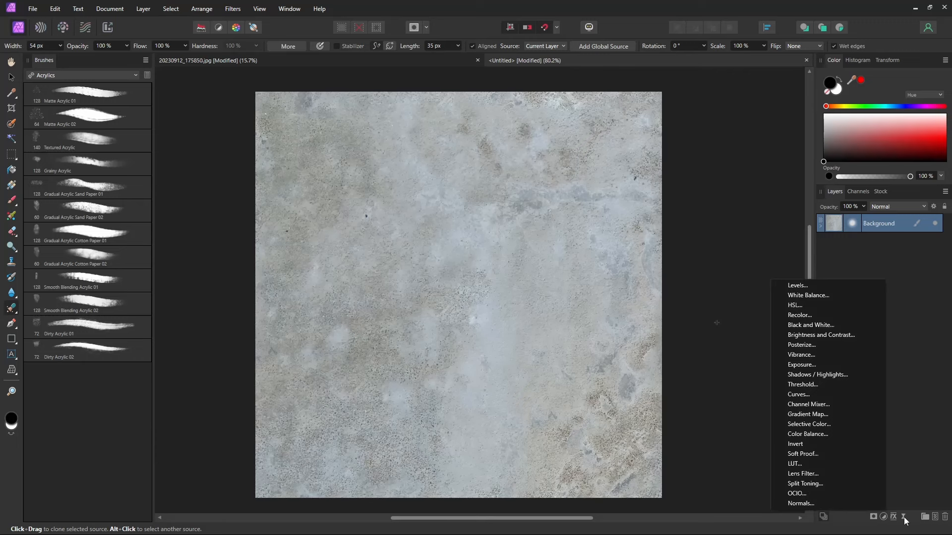
{"action": "left_click", "coordinate": [903, 516]}
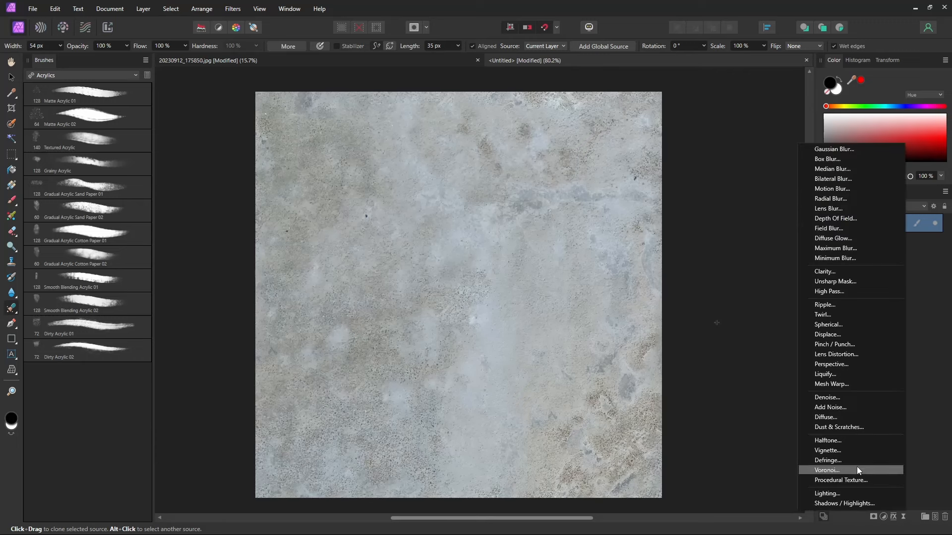
{"action": "left_click", "coordinate": [859, 480]}
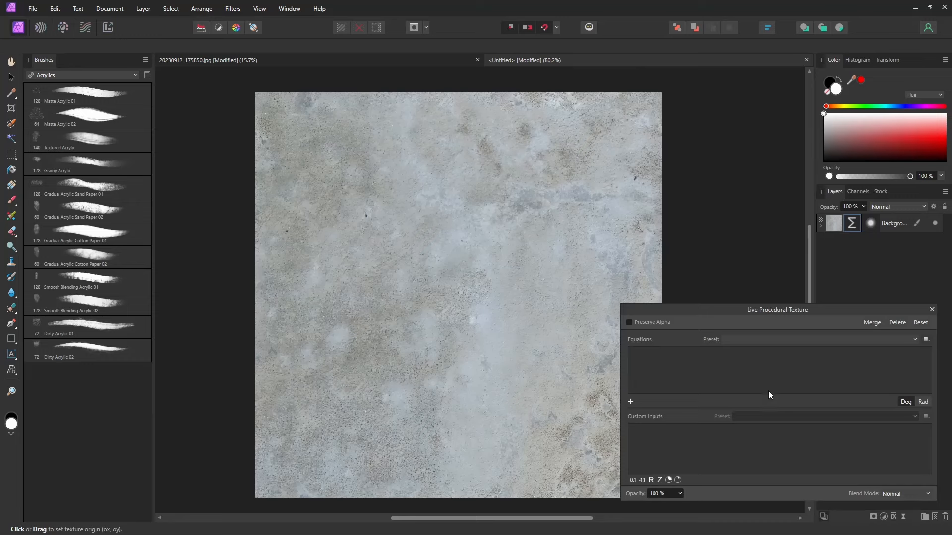
Try the Checkered, Waves, Overlapped sine waves, Lava and Urban Camouflage presets on the procedural texture, reset it to empty and close its settings.
{"action": "left_click", "coordinate": [770, 339]}
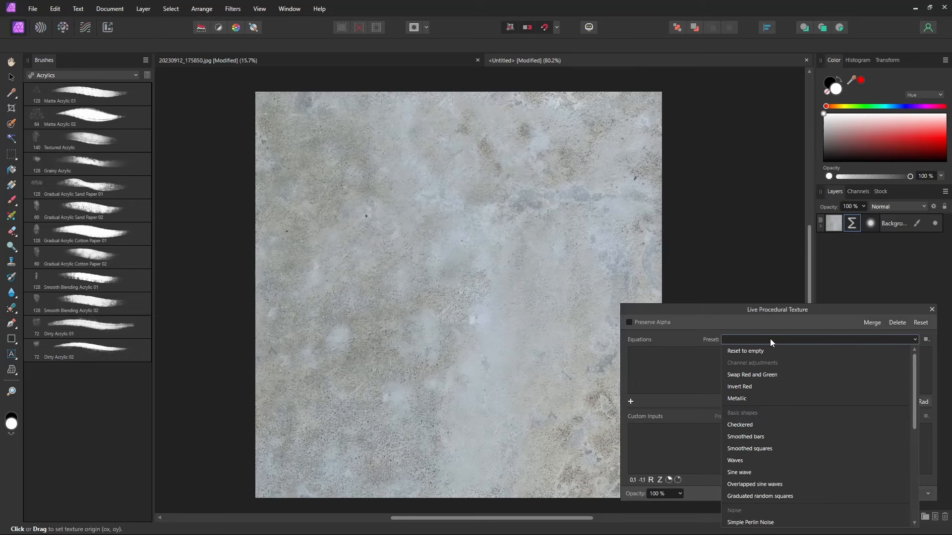
{"action": "left_click", "coordinate": [766, 429]}
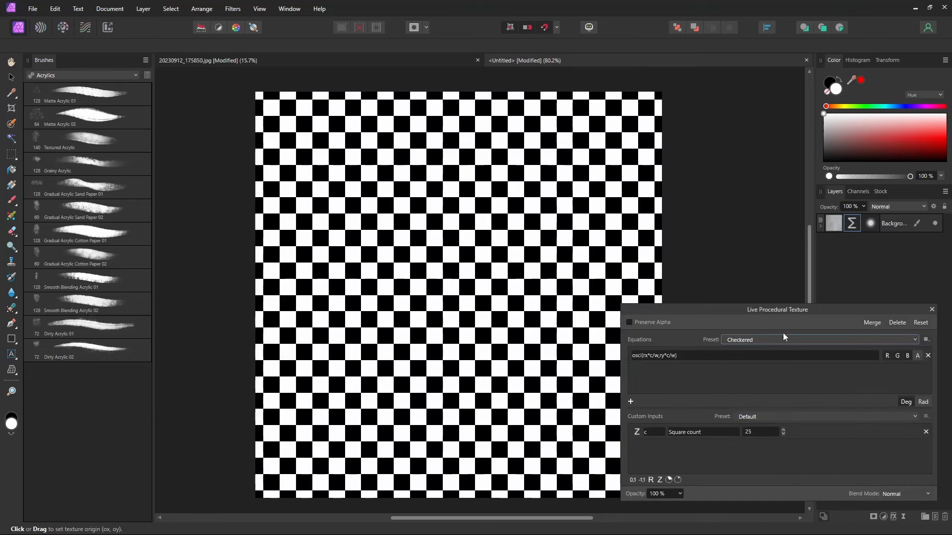
{"action": "left_click", "coordinate": [784, 336]}
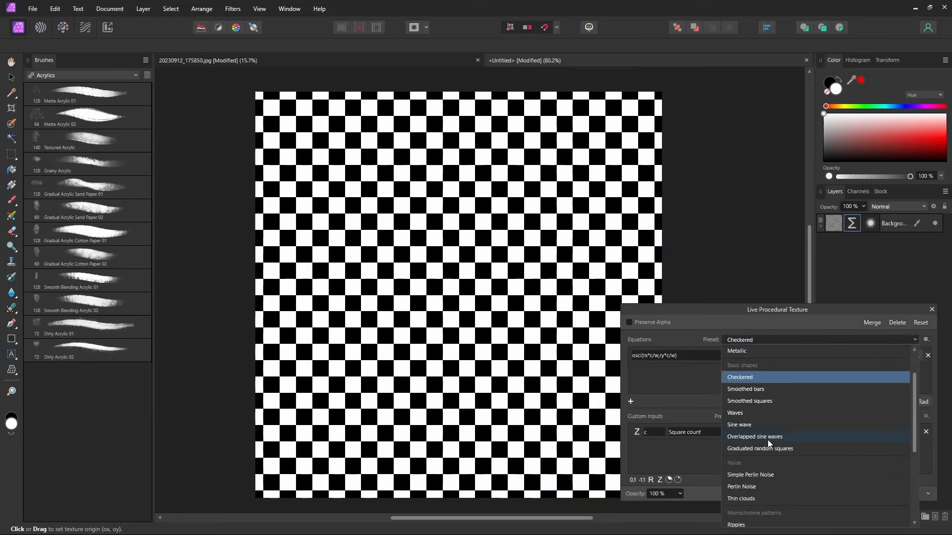
{"action": "left_click", "coordinate": [764, 413]}
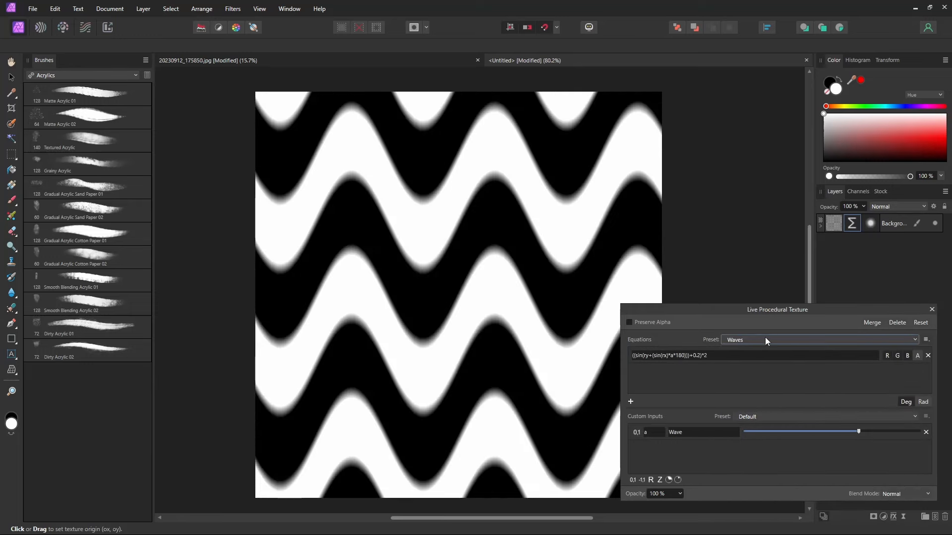
{"action": "left_click", "coordinate": [765, 337]}
{"action": "left_click", "coordinate": [757, 379]}
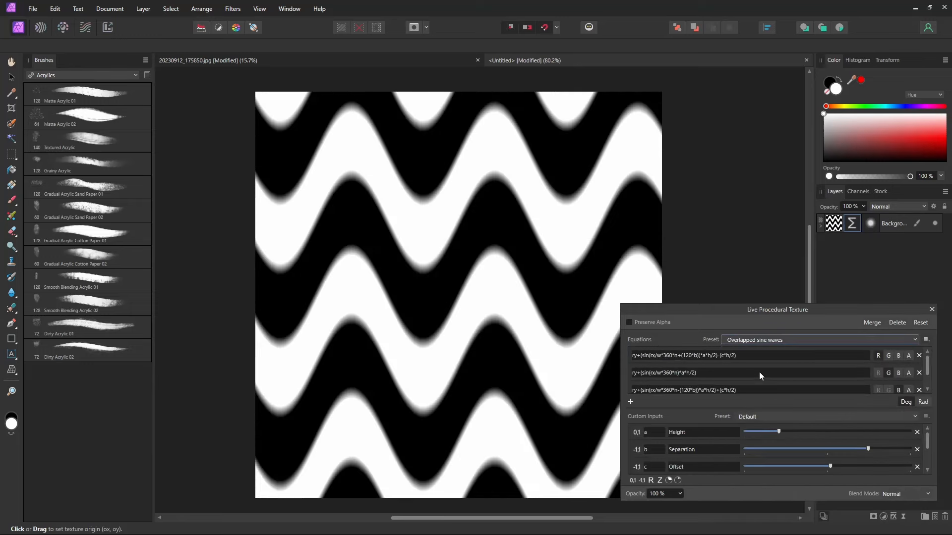
{"action": "left_click", "coordinate": [765, 337]}
{"action": "left_click", "coordinate": [754, 469]}
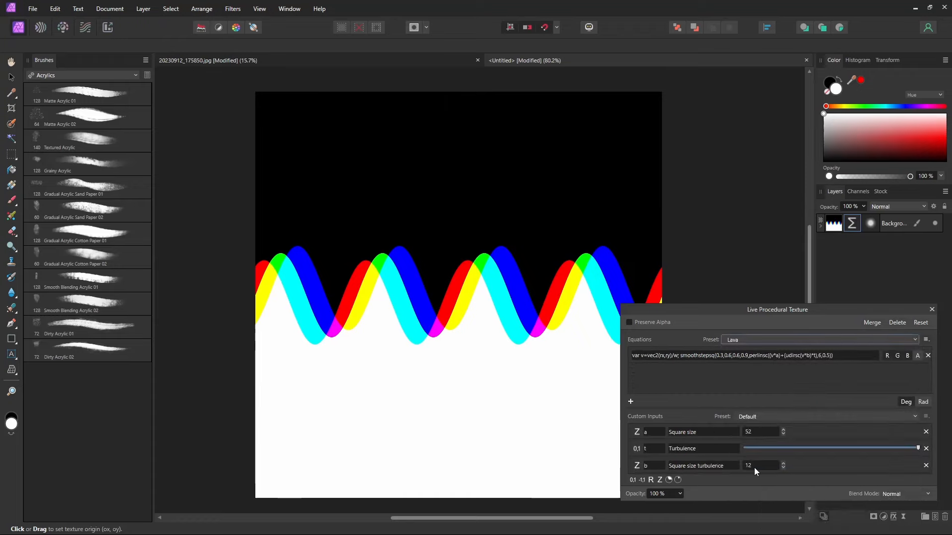
{"action": "left_click", "coordinate": [751, 338]}
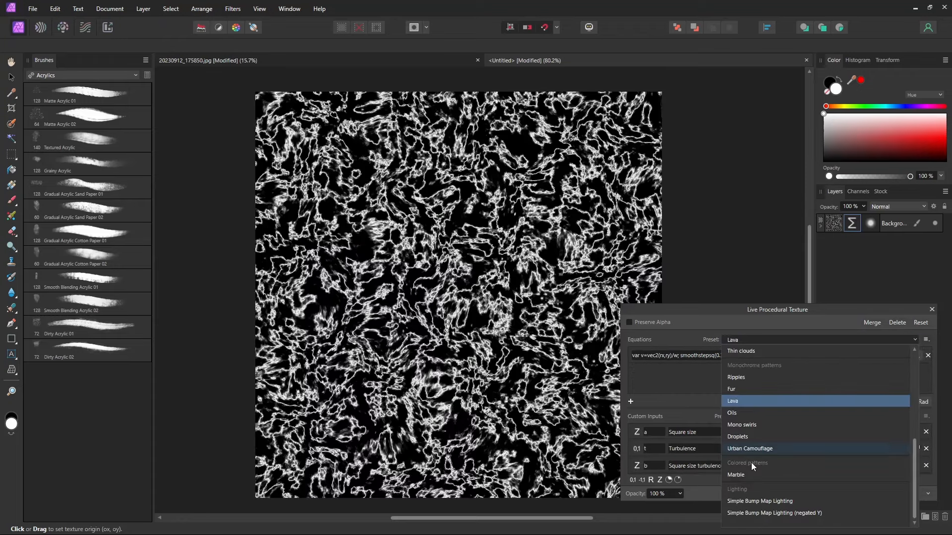
{"action": "left_click", "coordinate": [748, 449]}
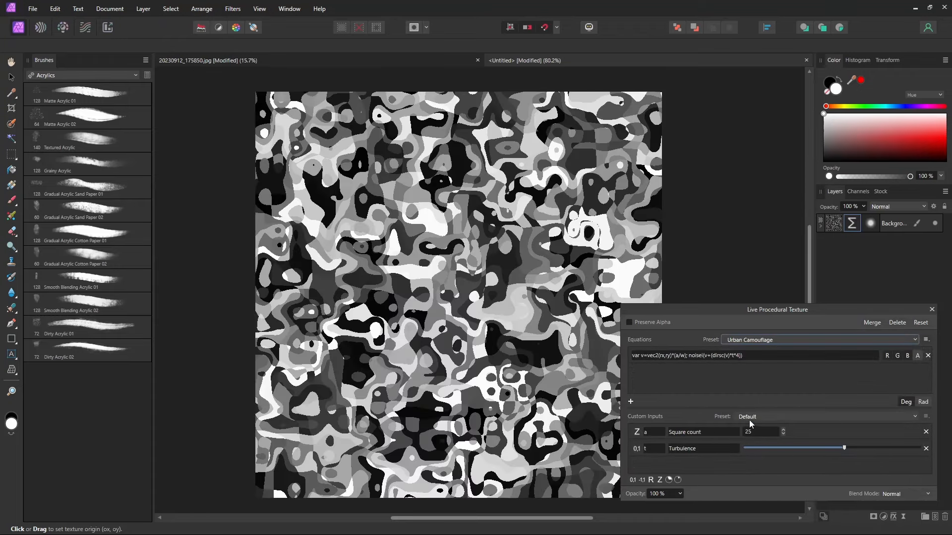
{"action": "left_click", "coordinate": [932, 309]}
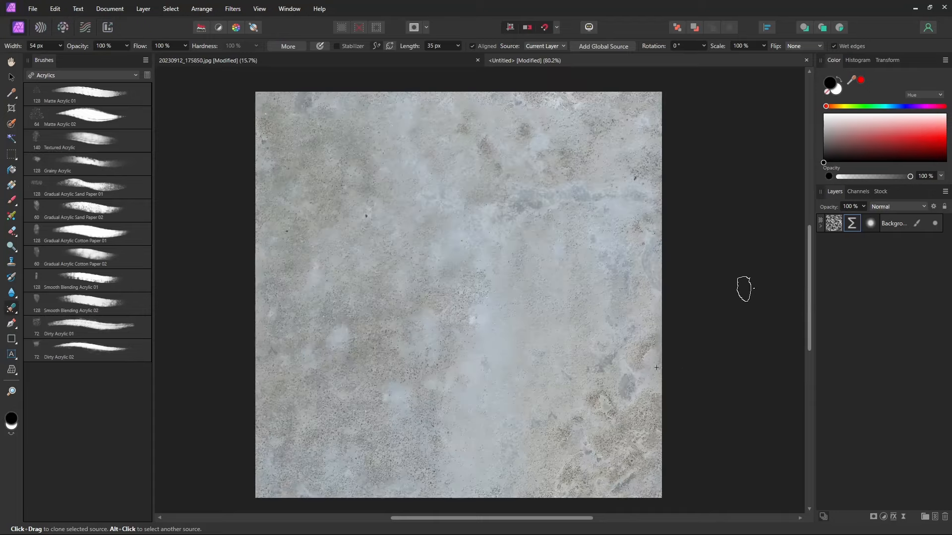
{"action": "left_click", "coordinate": [851, 223]}
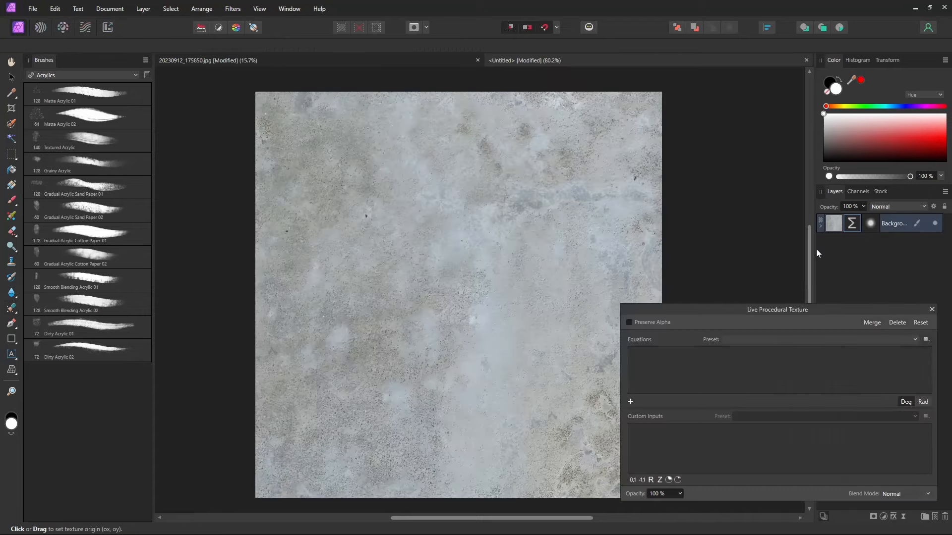
{"action": "left_click", "coordinate": [932, 309]}
Open the Concrete3 image from the Desktop folder.
{"action": "left_click", "coordinate": [32, 9]}
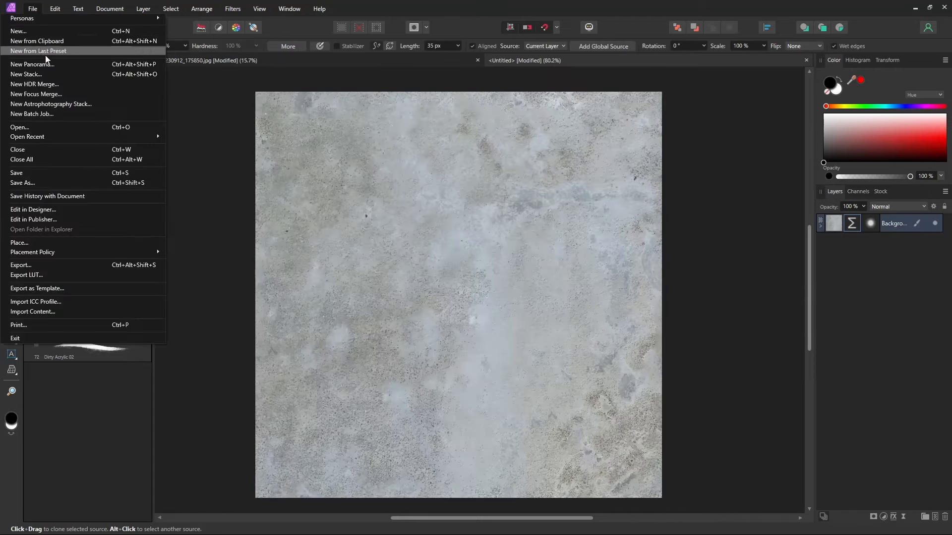
{"action": "left_click", "coordinate": [64, 125]}
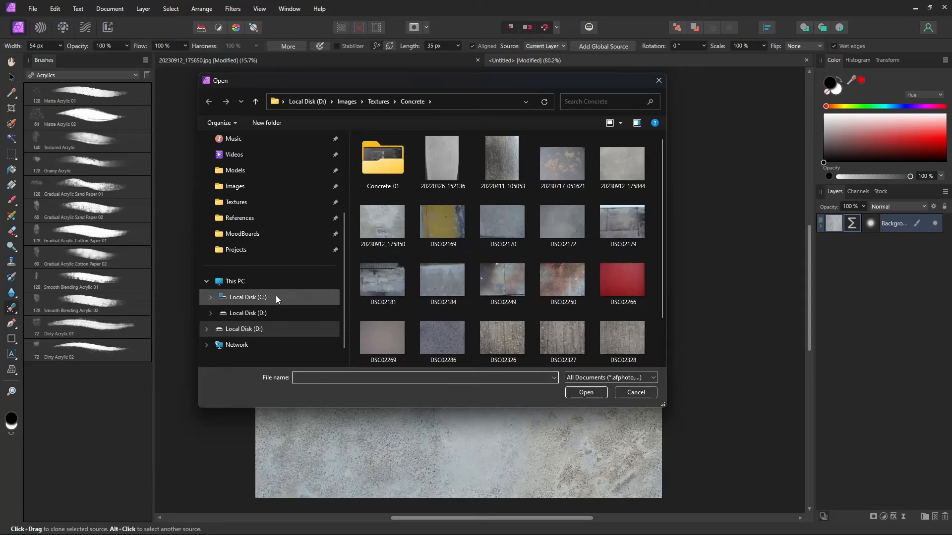
{"action": "scroll", "coordinate": [276, 296], "scroll_direction": "up", "scroll_amount": 3}
{"action": "left_click", "coordinate": [247, 194]}
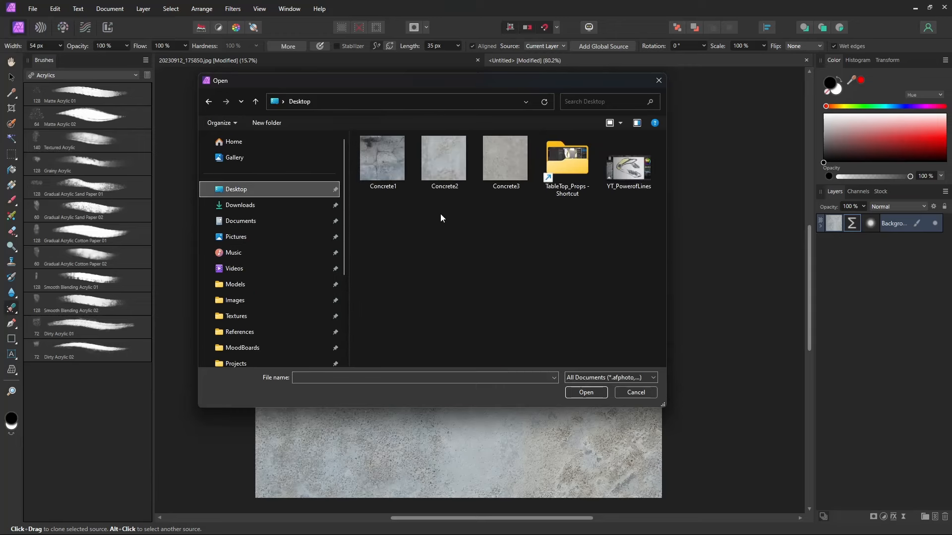
{"action": "left_click", "coordinate": [395, 156]}
{"action": "left_click", "coordinate": [445, 168]}
{"action": "double_click", "coordinate": [505, 159]}
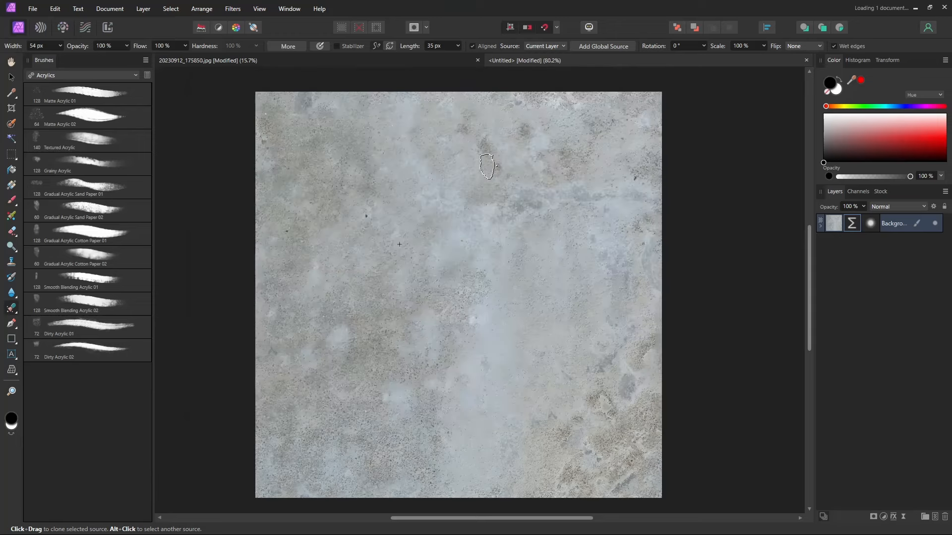
Copy the whole Concrete3 image and paste it into the untitled texture document as a new layer.
{"action": "key", "text": "h"}
{"action": "key", "text": "ctrl+a"}
{"action": "left_click", "coordinate": [413, 61]}
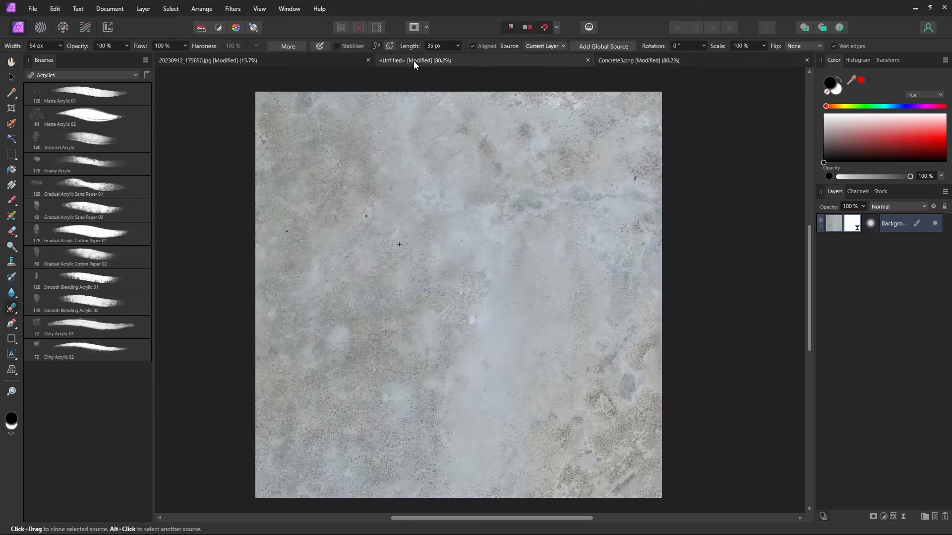
{"action": "key", "text": "ctrl+v"}
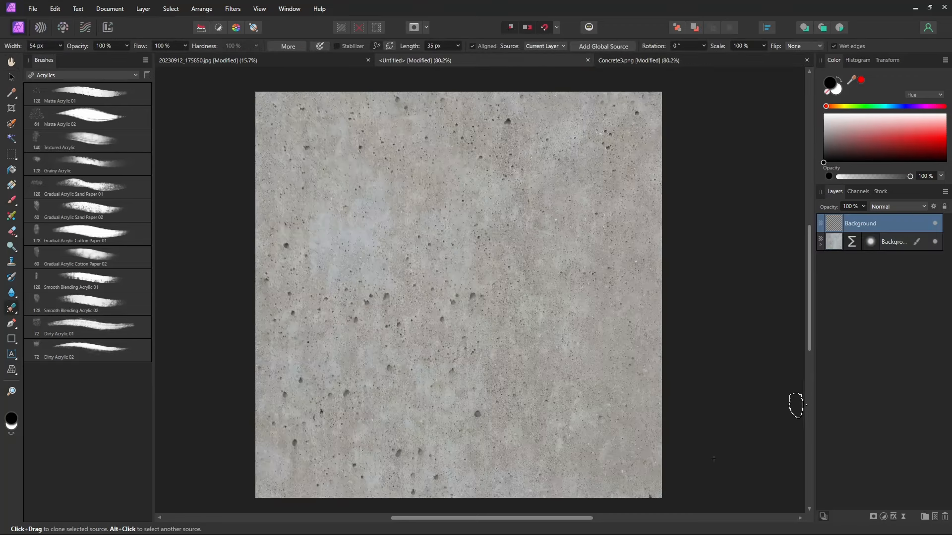
Add a mask to the pasted concrete layer and paint black over its centre with the Gradual Acrylic Sand Paper 01 brush.
{"action": "left_click", "coordinate": [875, 519]}
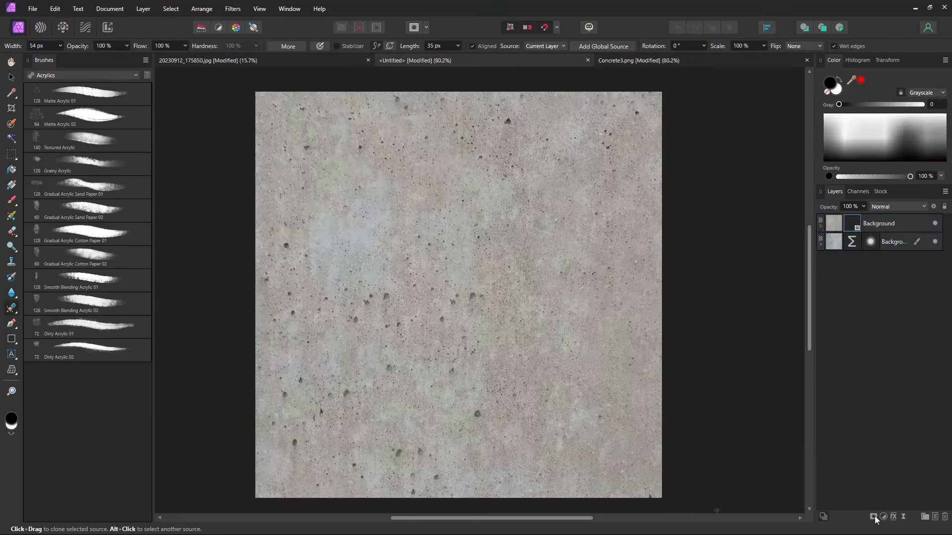
{"action": "left_click", "coordinate": [853, 225]}
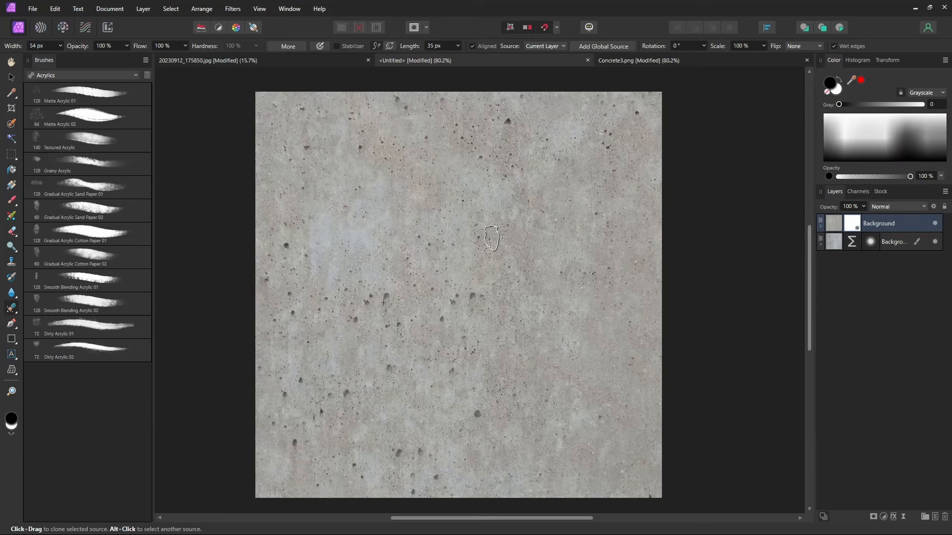
{"action": "left_click_drag", "start_coordinate": [829, 153], "coordinate": [820, 165]}
{"action": "left_click", "coordinate": [11, 200]}
{"action": "left_click", "coordinate": [87, 187]}
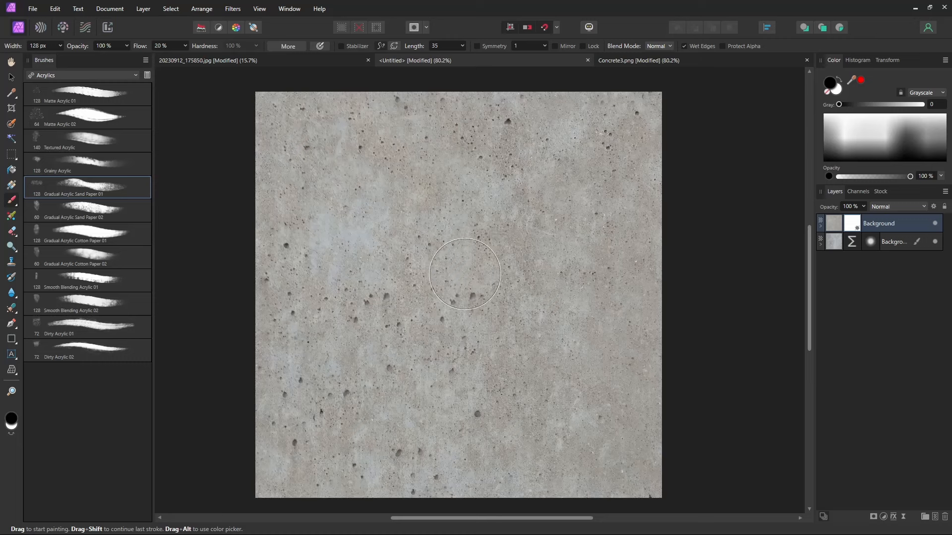
{"action": "mouse_move", "coordinate": [465, 274]}
{"action": "left_mouse_down"}
{"action": "mouse_move", "coordinate": [436, 278]}
{"action": "mouse_move", "coordinate": [416, 317]}
{"action": "mouse_move", "coordinate": [525, 248]}
{"action": "mouse_move", "coordinate": [484, 274]}
{"action": "mouse_move", "coordinate": [495, 347]}
{"action": "mouse_move", "coordinate": [530, 362]}
{"action": "mouse_move", "coordinate": [575, 298]}
{"action": "mouse_move", "coordinate": [518, 282]}
{"action": "mouse_move", "coordinate": [550, 258]}
{"action": "mouse_move", "coordinate": [535, 238]}
{"action": "left_mouse_up"}
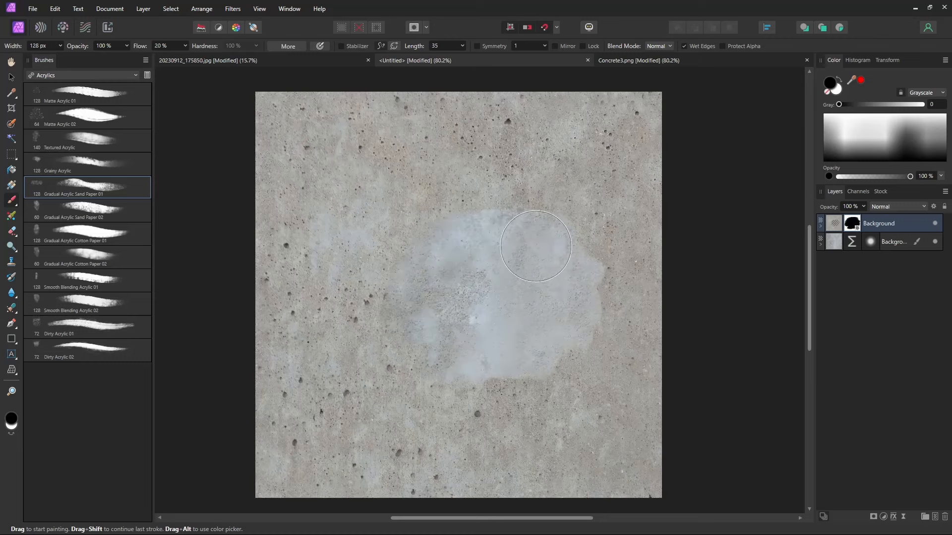
Isolate the pasted layer's mask, paint more black around the central patch, and return to the normal image view.
{"action": "left_click", "coordinate": [855, 228], "text": "alt"}
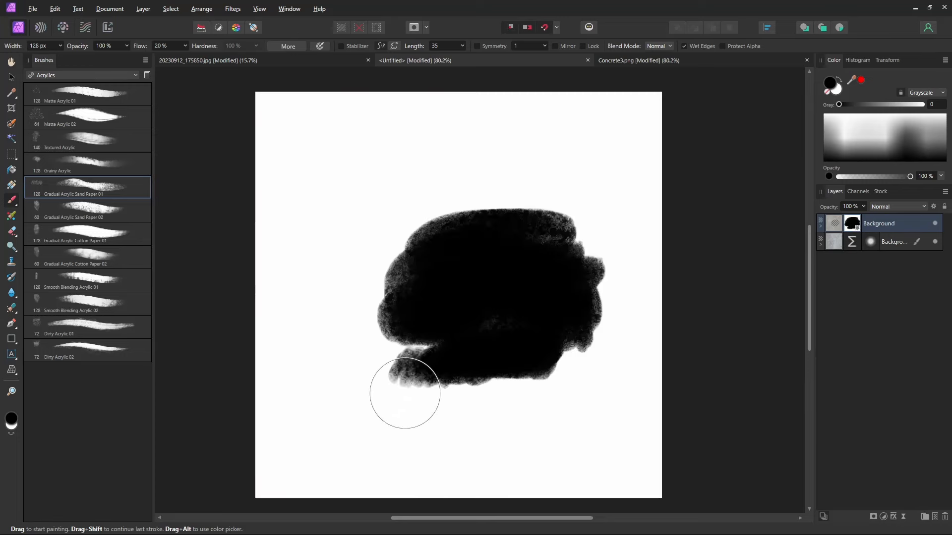
{"action": "mouse_move", "coordinate": [405, 393]}
{"action": "left_mouse_down"}
{"action": "mouse_move", "coordinate": [361, 393]}
{"action": "mouse_move", "coordinate": [423, 229]}
{"action": "mouse_move", "coordinate": [534, 214]}
{"action": "mouse_move", "coordinate": [522, 396]}
{"action": "left_mouse_up"}
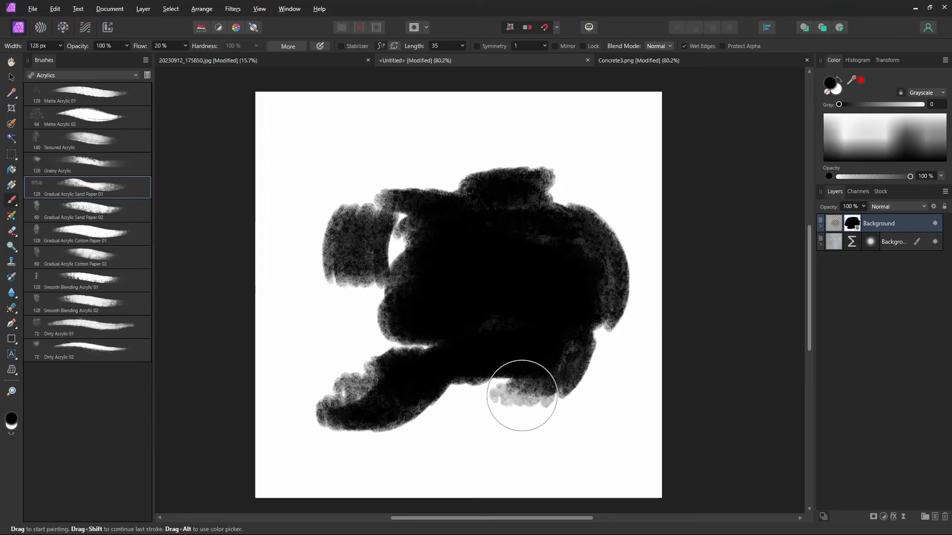
{"action": "left_click", "coordinate": [837, 224]}
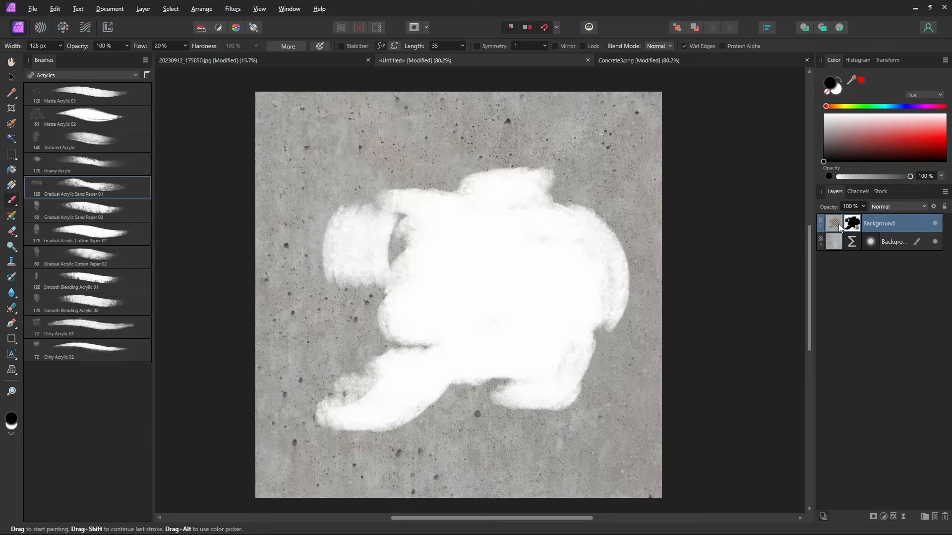
{"action": "left_click", "coordinate": [835, 227], "text": "ctrl"}
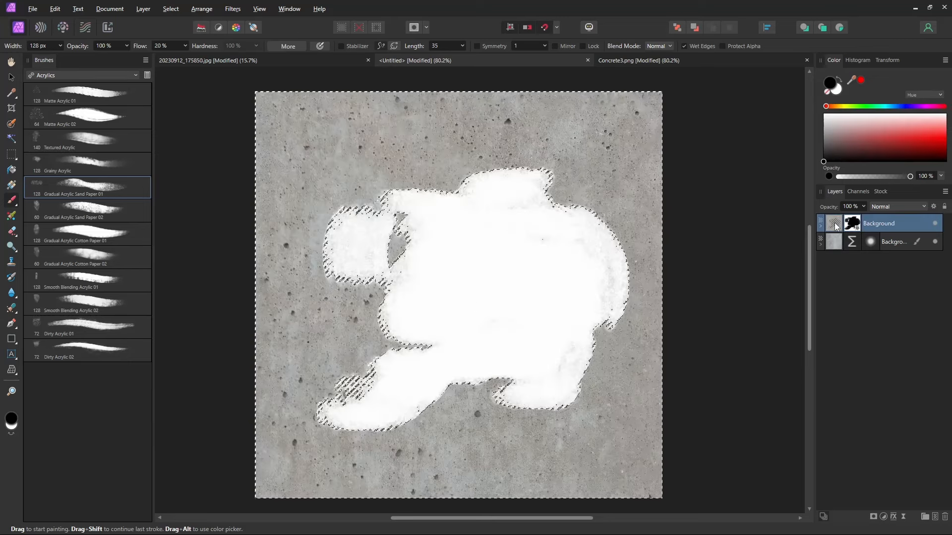
{"action": "key", "text": "ctrl+d"}
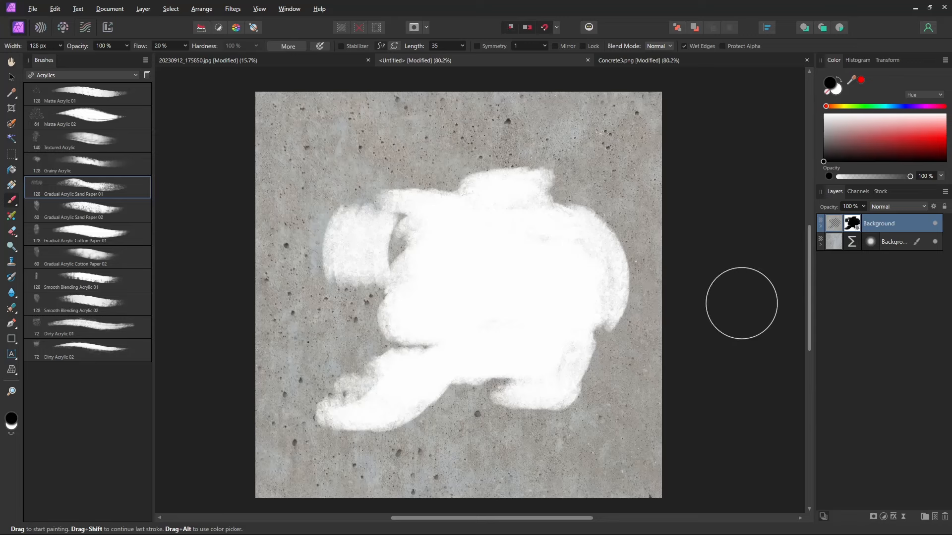
{"action": "left_click", "coordinate": [859, 226], "text": "alt"}
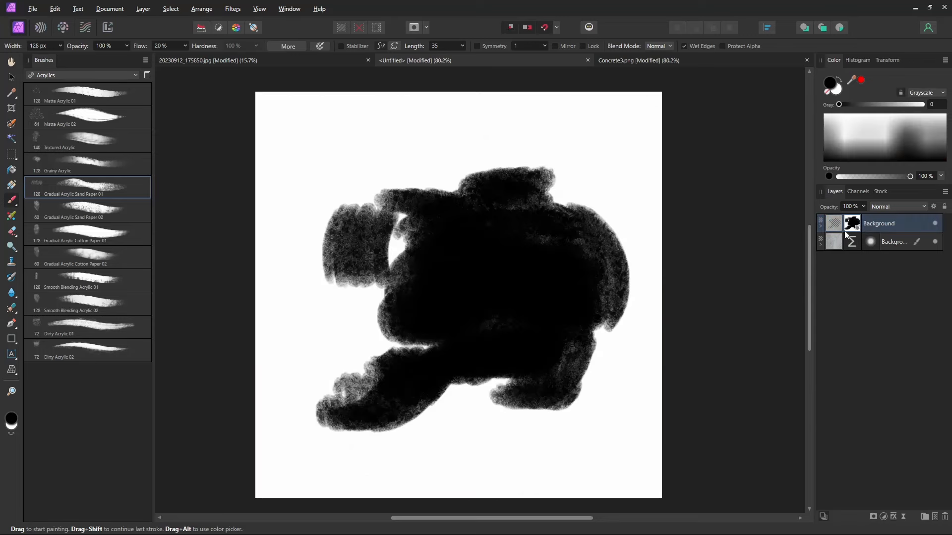
{"action": "left_click", "coordinate": [857, 226], "text": "alt"}
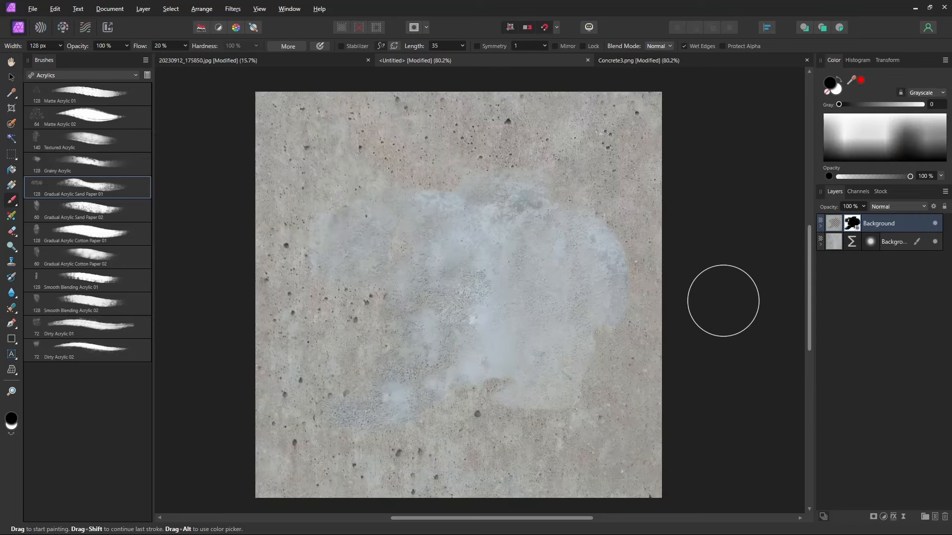
Paint black on the mask toward the upper right of the texture, and swap to white to paint parts of the pasted concrete back.
{"action": "mouse_move", "coordinate": [591, 200]}
{"action": "left_mouse_down"}
{"action": "mouse_move", "coordinate": [550, 159]}
{"action": "mouse_move", "coordinate": [488, 163]}
{"action": "left_mouse_up"}
{"action": "key", "text": "x"}
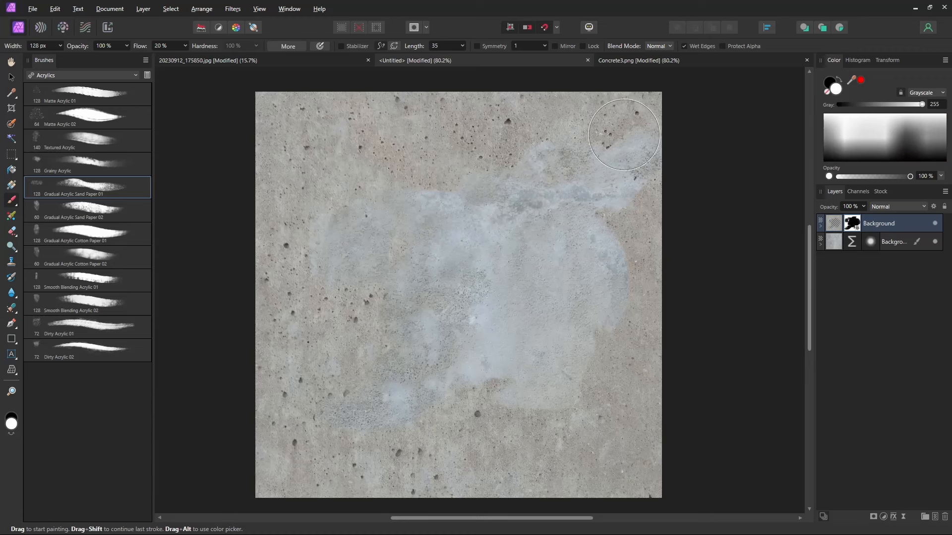
{"action": "mouse_move", "coordinate": [595, 134]}
{"action": "left_mouse_down"}
{"action": "mouse_move", "coordinate": [634, 154]}
{"action": "mouse_move", "coordinate": [613, 209]}
{"action": "left_mouse_up"}
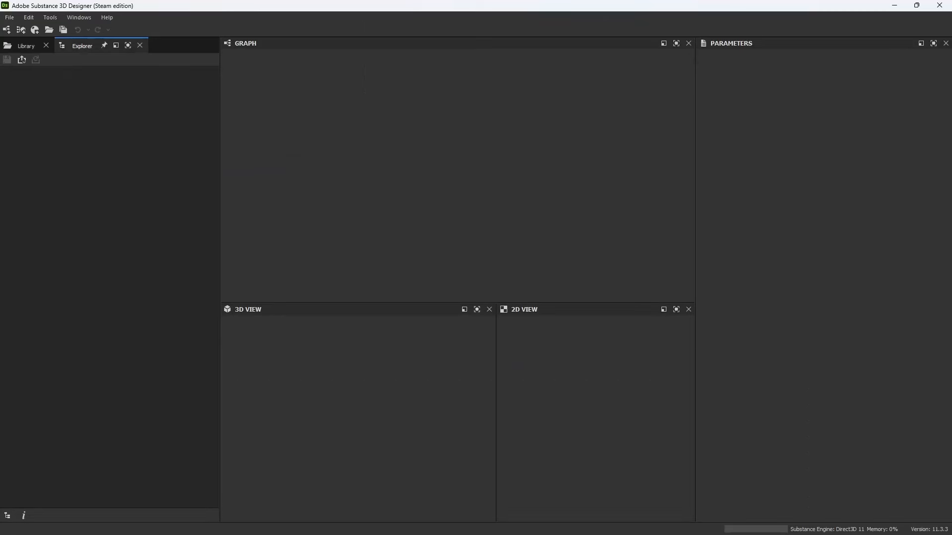
Create a new package and add an empty Substance graph named Concrete to it.
{"action": "right_click", "coordinate": [149, 159]}
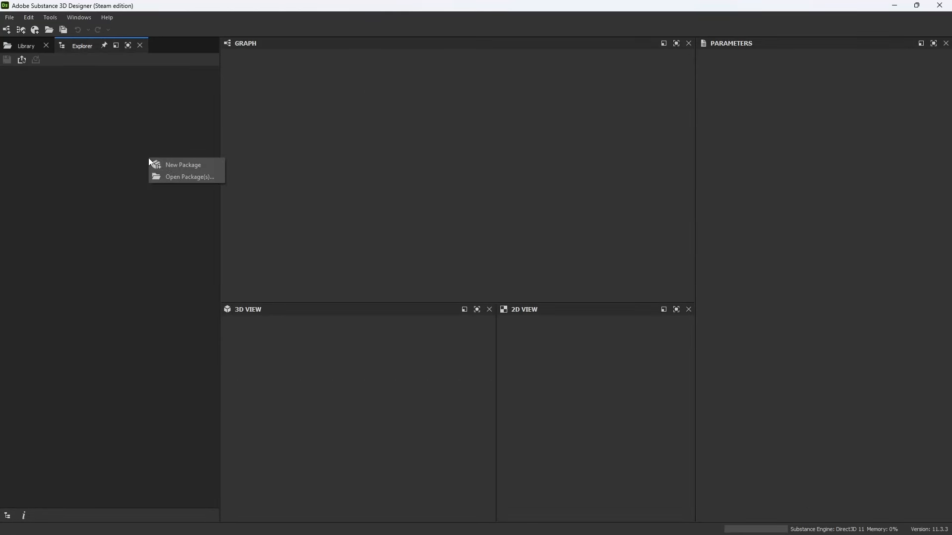
{"action": "left_click", "coordinate": [177, 166]}
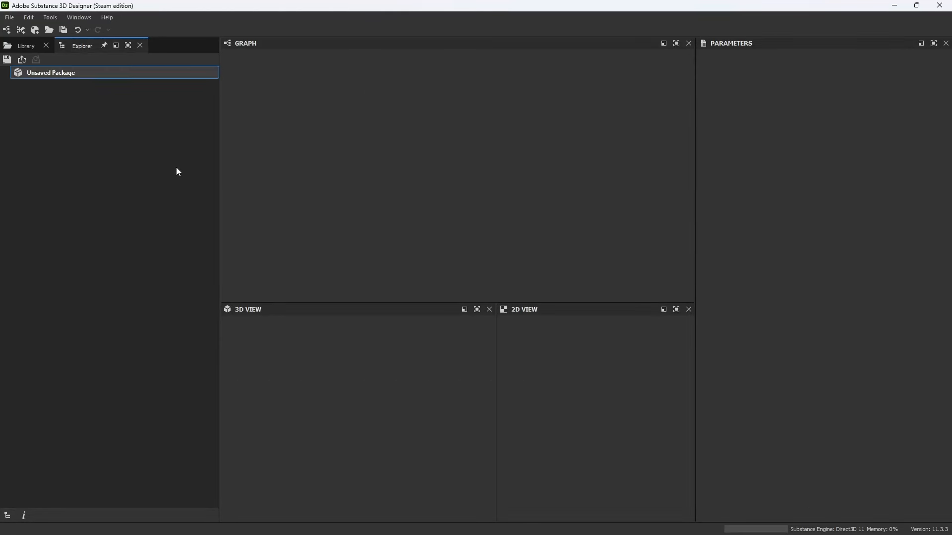
{"action": "right_click", "coordinate": [123, 71]}
{"action": "mouse_move", "coordinate": [195, 77]}
{"action": "left_click", "coordinate": [279, 80]}
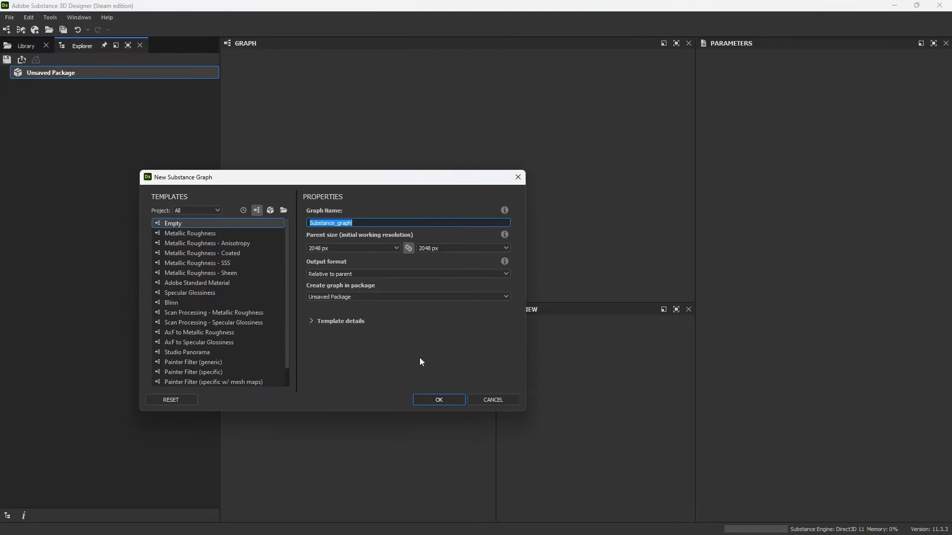
{"action": "type", "text": "tutorial"}
{"action": "key", "text": "Return"}
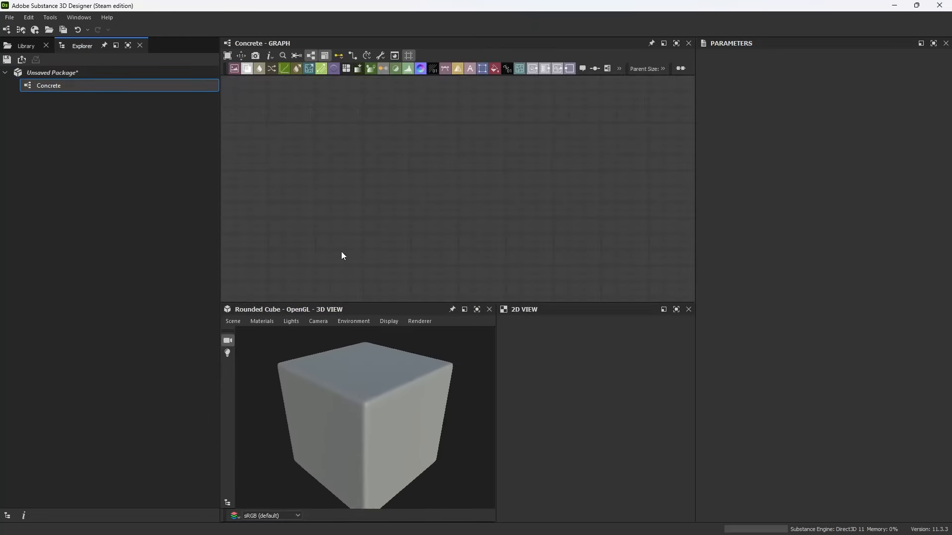
Add a Base Material node to the Concrete graph.
{"action": "key", "text": "space"}
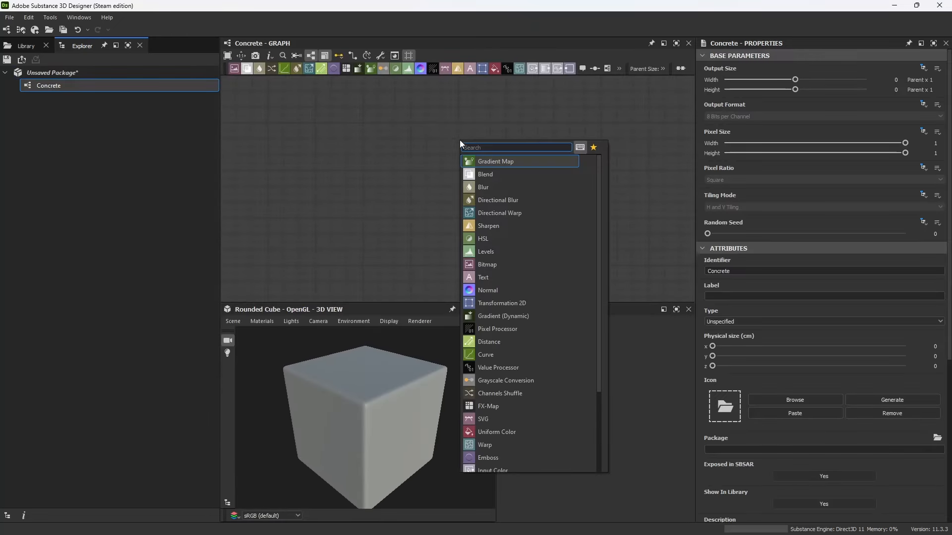
{"action": "type", "text": "base"}
{"action": "left_click", "coordinate": [498, 226]}
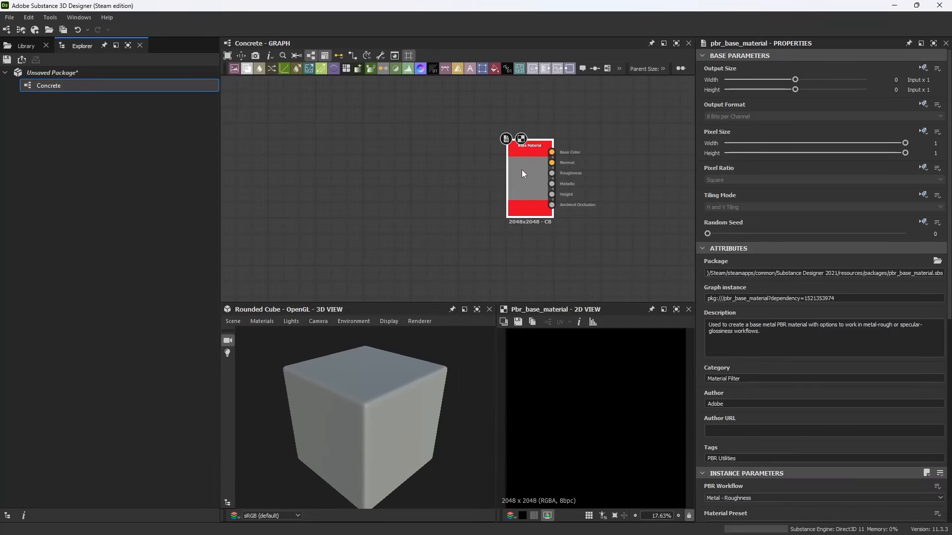
Enable the Base Material's user-defined maps for Base Color, Normal, Roughness, Metallic, Ambient Occlusion and Height.
{"action": "left_click", "coordinate": [522, 170]}
{"action": "scroll", "coordinate": [793, 404], "scroll_direction": "down", "scroll_amount": 3}
{"action": "scroll", "coordinate": [820, 414], "scroll_direction": "down", "scroll_amount": 8}
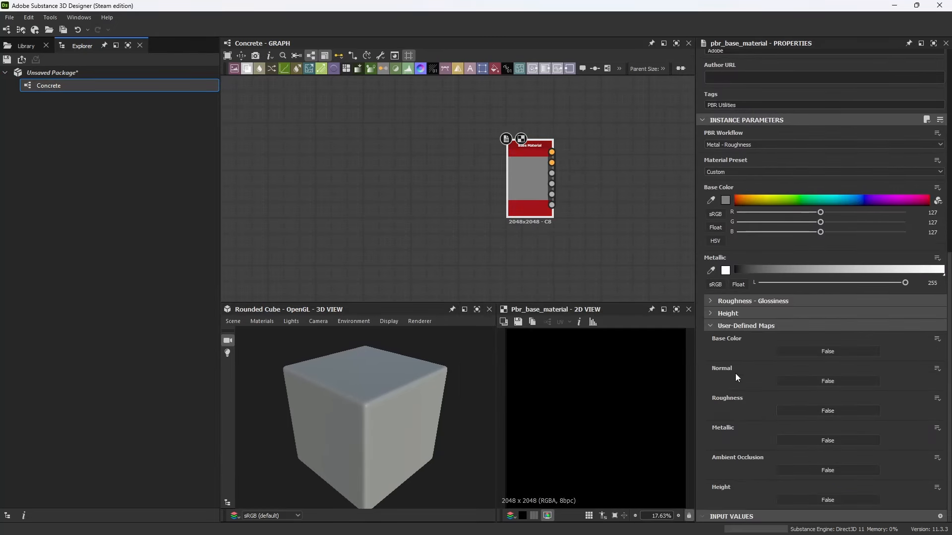
{"action": "left_click", "coordinate": [804, 352]}
{"action": "left_click", "coordinate": [813, 382]}
{"action": "left_click", "coordinate": [822, 411]}
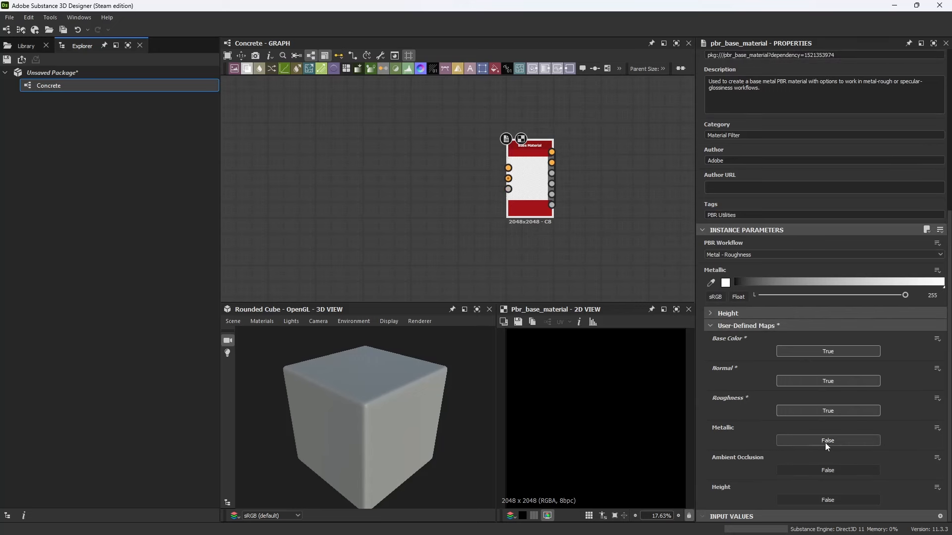
{"action": "left_click", "coordinate": [825, 441]}
{"action": "left_click", "coordinate": [823, 470]}
{"action": "left_click", "coordinate": [824, 500]}
{"action": "right_click", "coordinate": [483, 183]}
{"action": "left_click", "coordinate": [413, 174]}
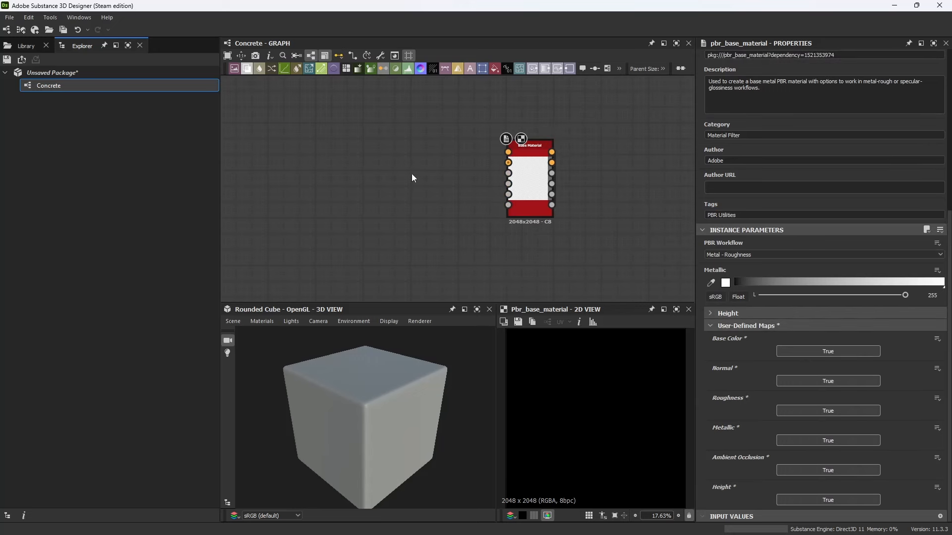
Bring the Concrete2 image from the Desktop into the graph as a bitmap node, placed well to the left of the Base Material node.
{"action": "middle_click_drag", "start_coordinate": [443, 158], "coordinate": [495, 164]}
{"action": "scroll", "coordinate": [389, 124], "scroll_direction": "up", "scroll_amount": 1}
{"action": "left_click", "coordinate": [235, 70]}
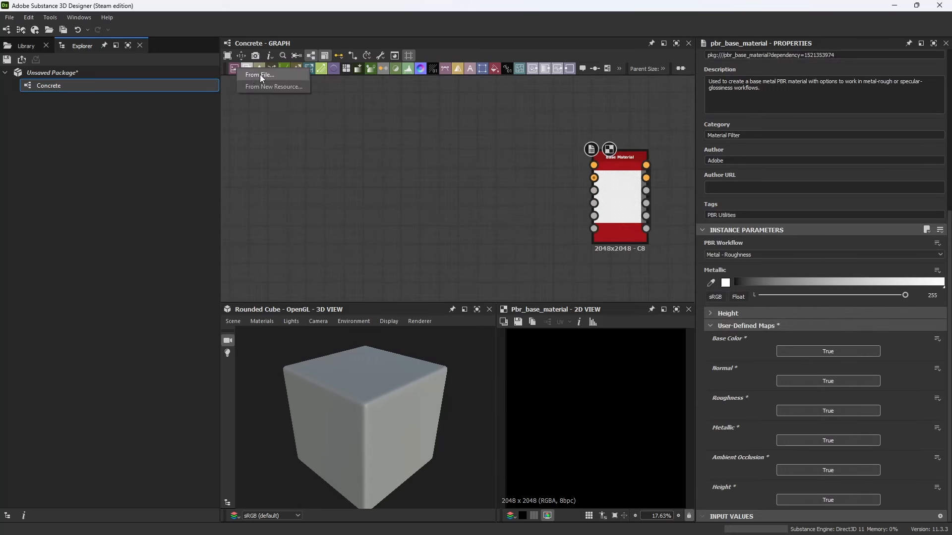
{"action": "left_click", "coordinate": [259, 74]}
{"action": "left_click", "coordinate": [112, 186]}
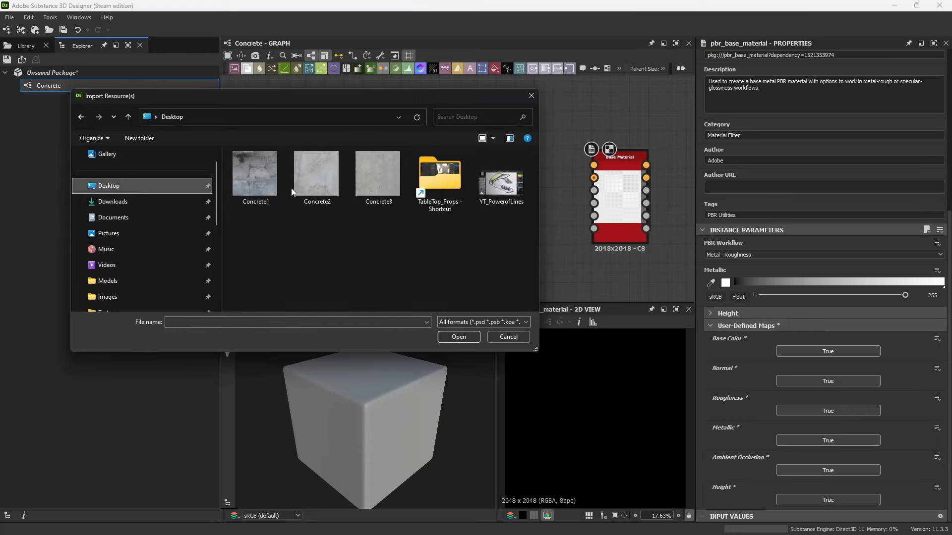
{"action": "double_click", "coordinate": [329, 171]}
{"action": "left_click", "coordinate": [364, 178]}
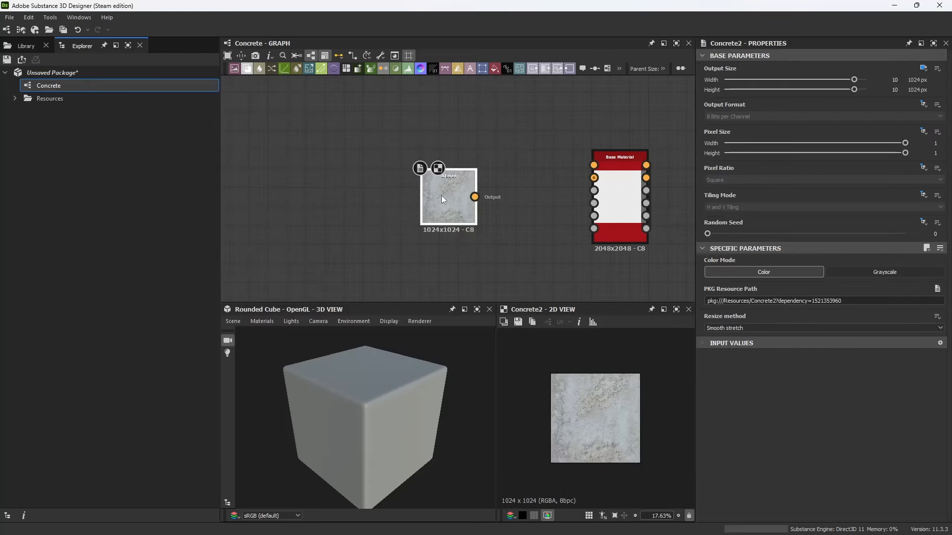
{"action": "left_click_drag", "start_coordinate": [441, 195], "coordinate": [281, 185]}
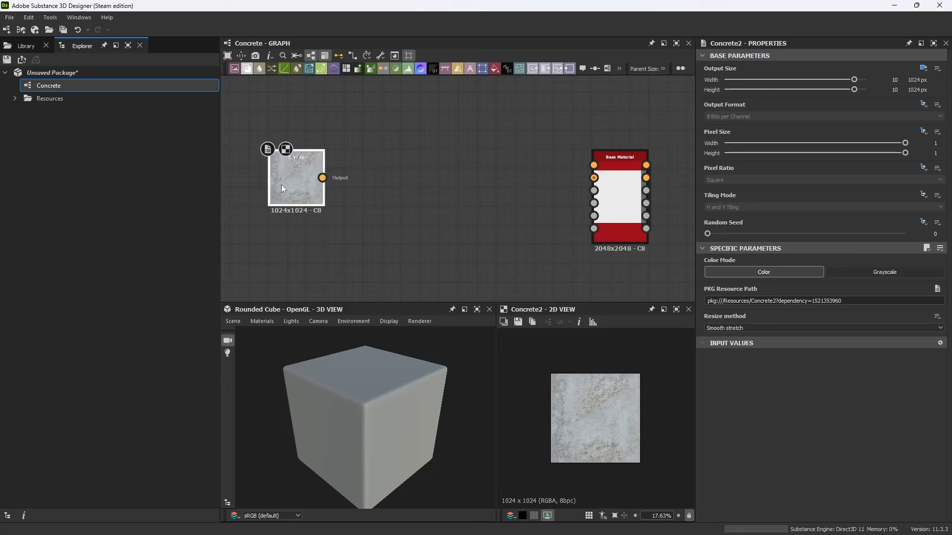
{"action": "scroll", "coordinate": [602, 412], "scroll_direction": "up", "scroll_amount": 5}
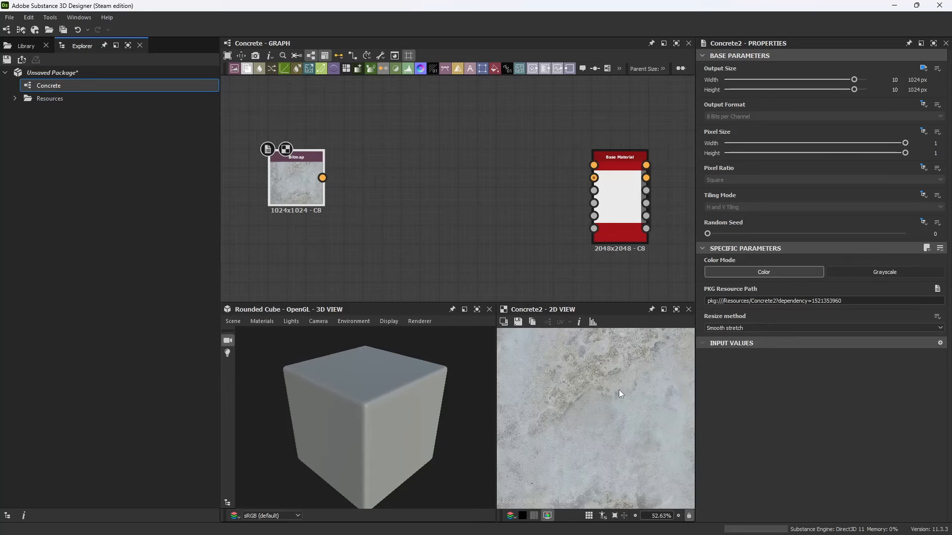
{"action": "left_click_drag", "start_coordinate": [375, 394], "coordinate": [409, 379]}
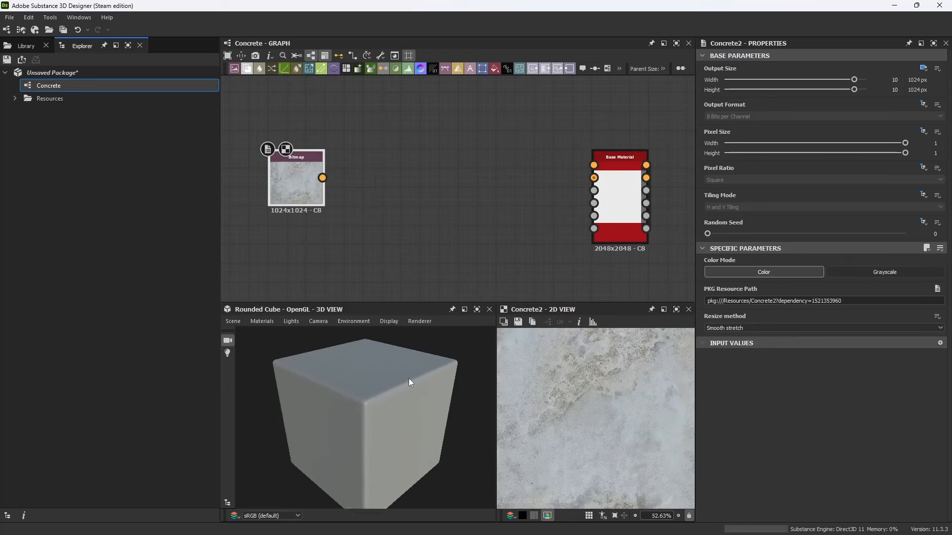
Add a Bitmap to Material Light node fed by the concrete bitmap's output.
{"action": "left_click_drag", "start_coordinate": [322, 177], "coordinate": [384, 177]}
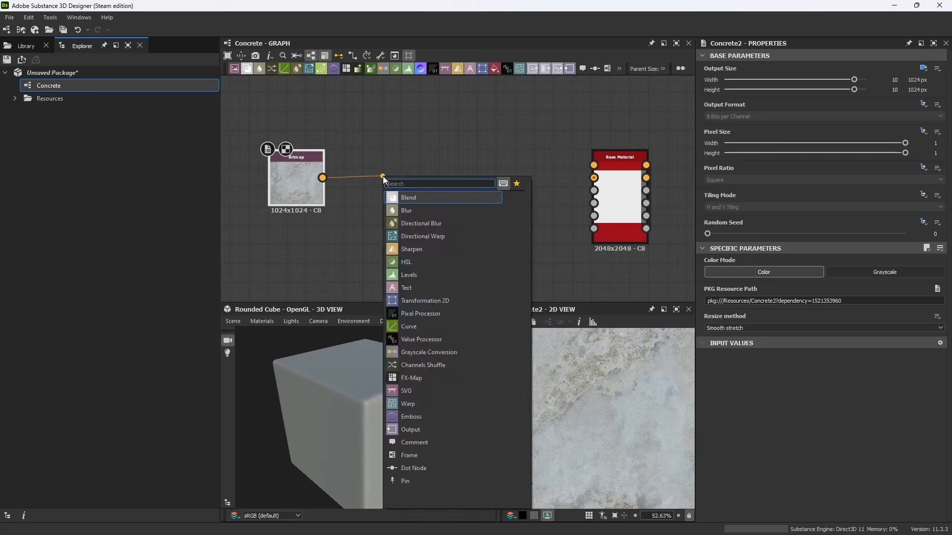
{"action": "type", "text": "bit"}
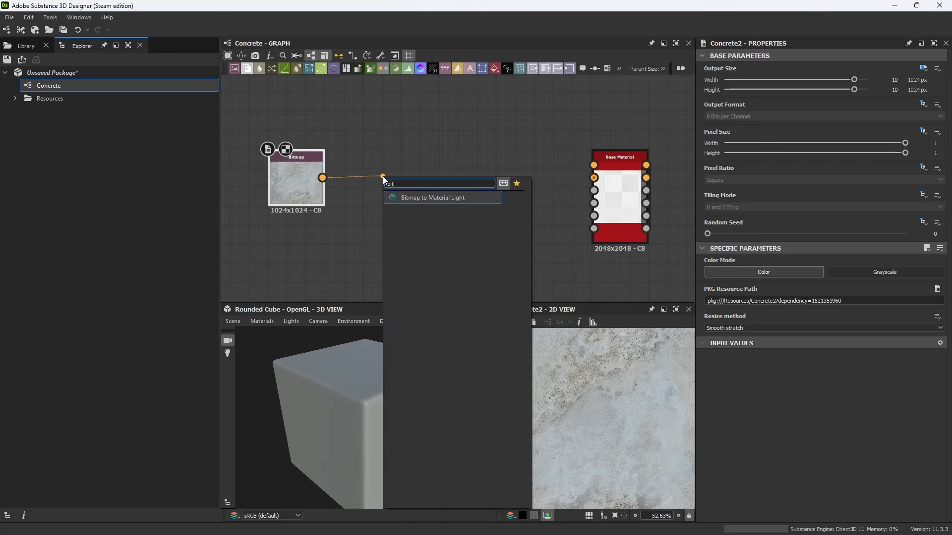
{"action": "left_click", "coordinate": [466, 198]}
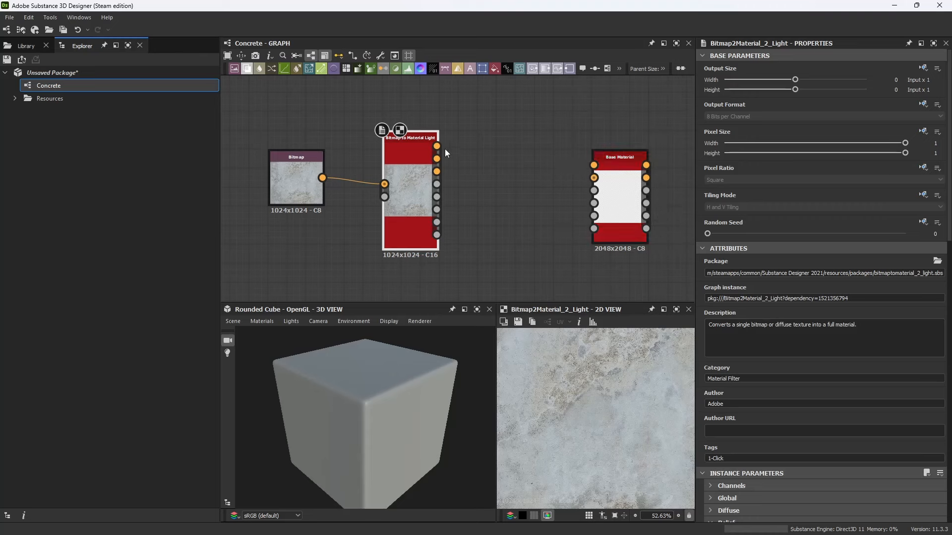
Connect Bitmap to Material Light's Diffuse, Normal, Roughness, Metallic, Height and Ambient Occlusion outputs to the corresponding Base Material inputs, with Diffuse feeding Base Color.
{"action": "left_click_drag", "start_coordinate": [436, 146], "coordinate": [593, 165]}
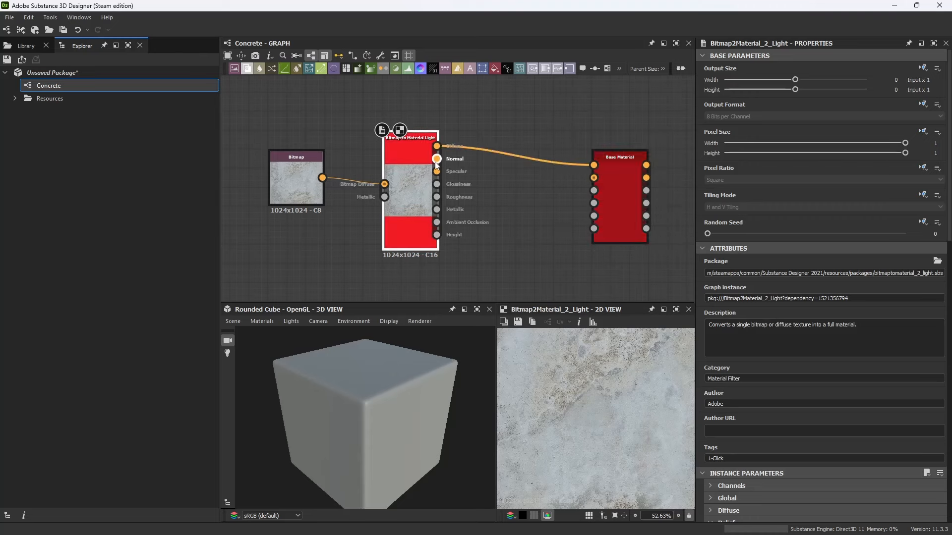
{"action": "left_click_drag", "start_coordinate": [437, 159], "coordinate": [594, 178]}
{"action": "left_click_drag", "start_coordinate": [437, 197], "coordinate": [594, 190]}
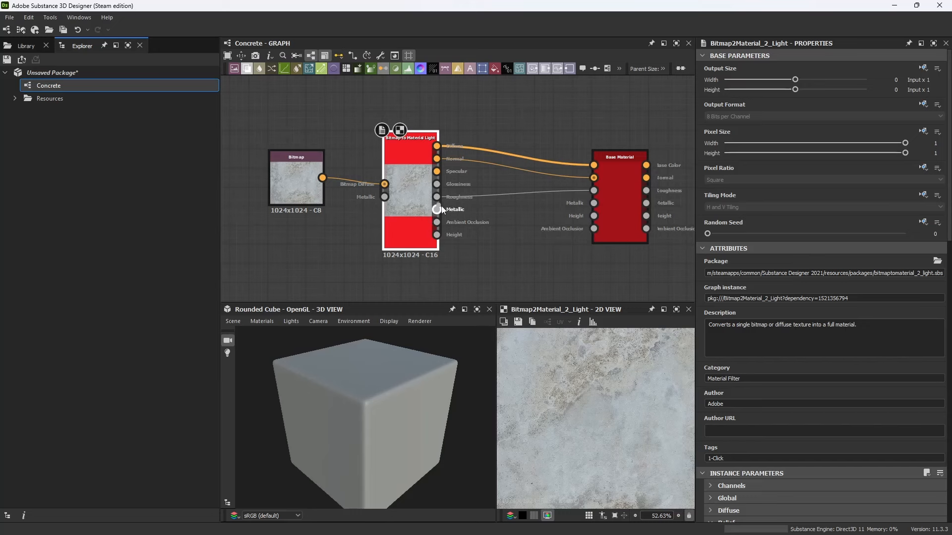
{"action": "left_click_drag", "start_coordinate": [436, 209], "coordinate": [594, 203]}
{"action": "left_click_drag", "start_coordinate": [436, 235], "coordinate": [593, 218]}
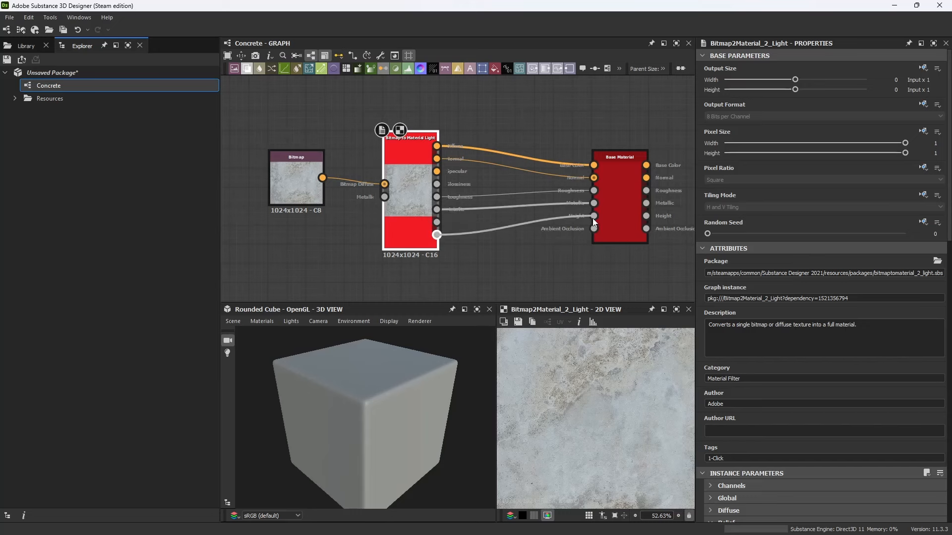
{"action": "left_click_drag", "start_coordinate": [481, 226], "coordinate": [593, 228]}
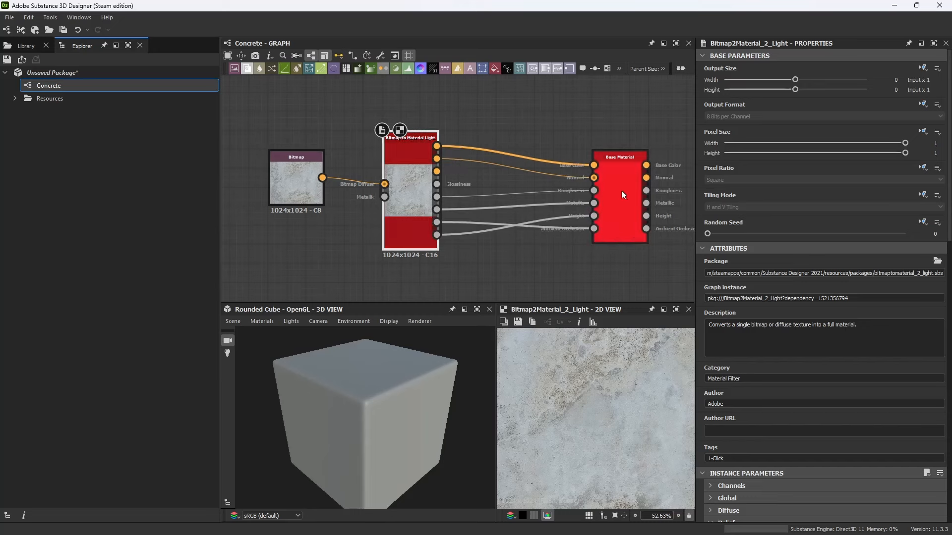
Preview the Base Material up close on the 3D rounded cube, and move the Bitmap to Material Light node slightly higher in the graph.
{"action": "scroll", "coordinate": [367, 385], "scroll_direction": "up", "scroll_amount": 5}
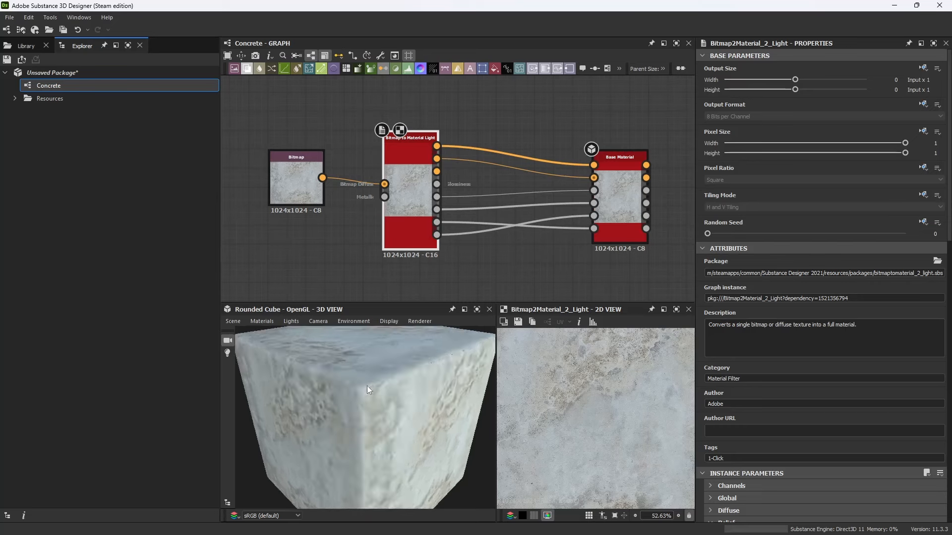
{"action": "left_click_drag", "start_coordinate": [370, 388], "coordinate": [408, 382]}
{"action": "scroll", "coordinate": [420, 400], "scroll_direction": "up", "scroll_amount": 4}
{"action": "left_click_drag", "start_coordinate": [412, 218], "coordinate": [411, 180]}
Set Bitmap to Material Light's Relief Equalizer to fine 0.19, medium 0.21, large 0.42 and very large details 0.65.
{"action": "scroll", "coordinate": [750, 468], "scroll_direction": "down", "scroll_amount": 5}
{"action": "scroll", "coordinate": [764, 421], "scroll_direction": "down", "scroll_amount": 4}
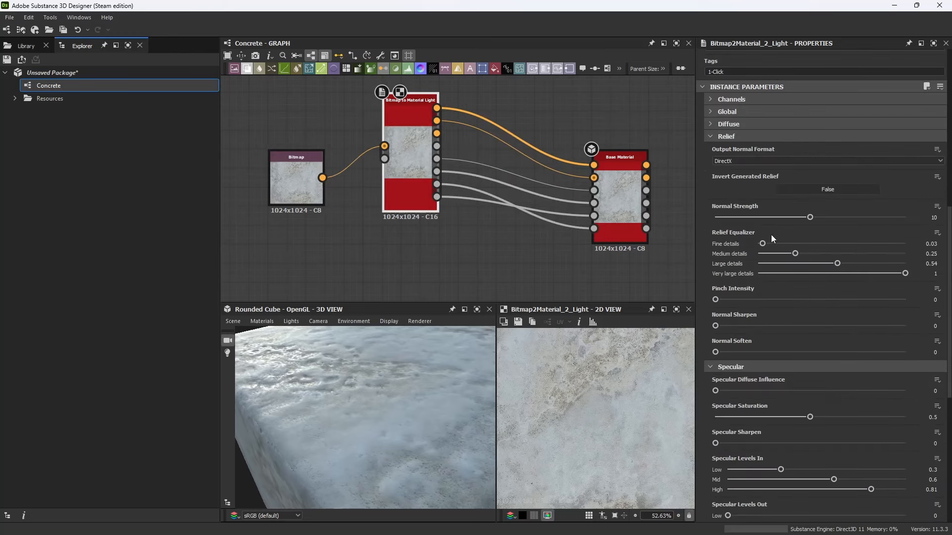
{"action": "left_click", "coordinate": [833, 243]}
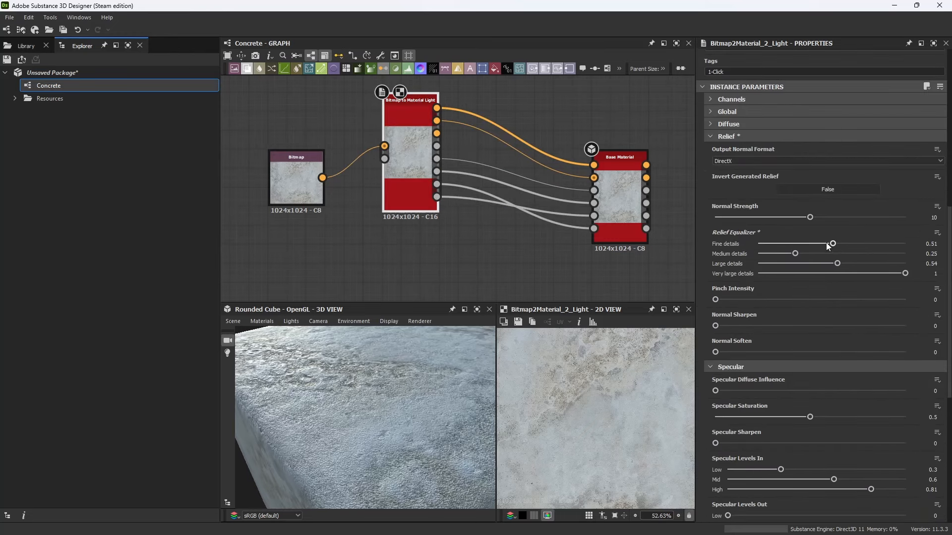
{"action": "left_click", "coordinate": [786, 243]}
{"action": "left_click", "coordinate": [776, 253]}
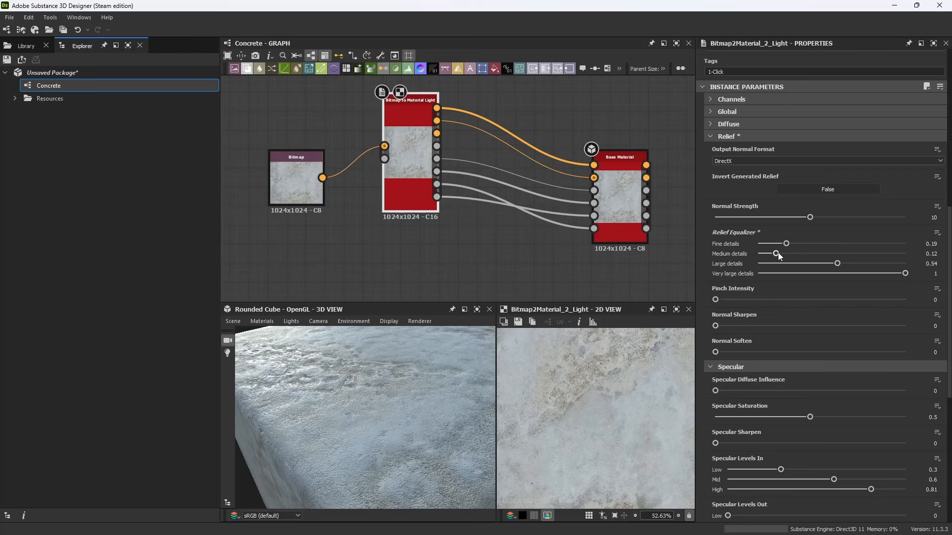
{"action": "left_click", "coordinate": [820, 263]}
{"action": "left_click", "coordinate": [853, 273]}
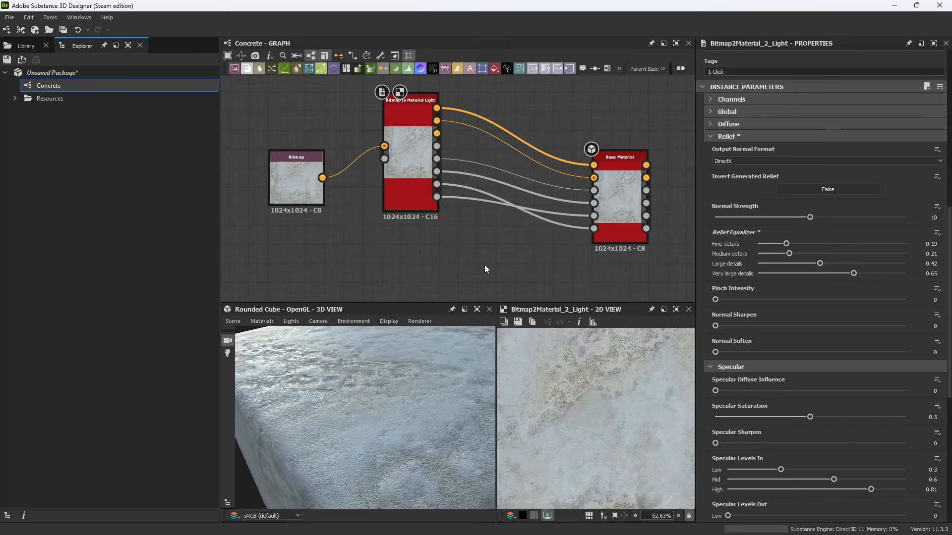
Rearrange the Bitmap, Bitmap to Material Light and Base Material nodes into a roughly level row with wider gaps.
{"action": "mouse_move", "coordinate": [374, 367]}
{"action": "left_mouse_down"}
{"action": "mouse_move", "coordinate": [364, 403]}
{"action": "mouse_move", "coordinate": [336, 389]}
{"action": "mouse_move", "coordinate": [372, 386]}
{"action": "mouse_move", "coordinate": [349, 417]}
{"action": "mouse_move", "coordinate": [380, 395]}
{"action": "mouse_move", "coordinate": [370, 382]}
{"action": "mouse_move", "coordinate": [376, 367]}
{"action": "left_mouse_up"}
{"action": "scroll", "coordinate": [446, 231], "scroll_direction": "down", "scroll_amount": 2}
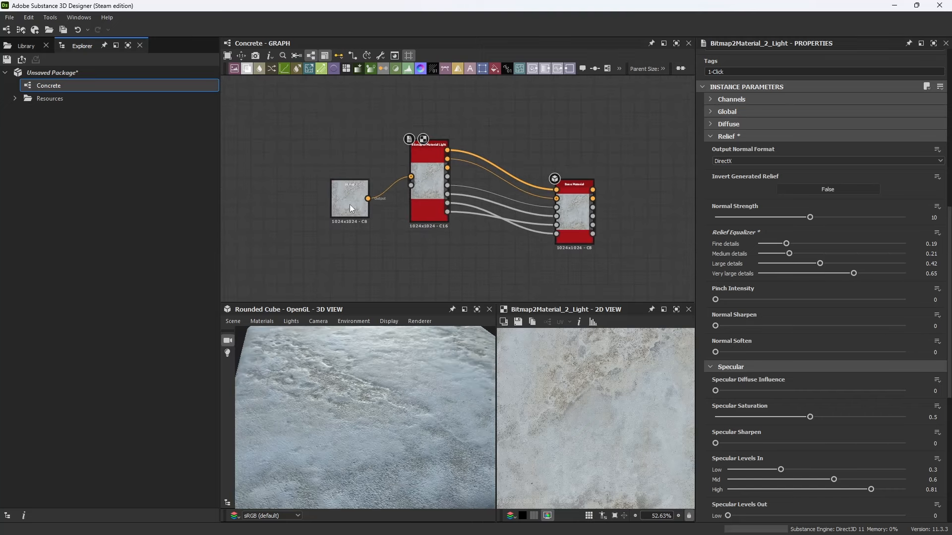
{"action": "left_click_drag", "start_coordinate": [349, 204], "coordinate": [284, 191]}
{"action": "left_click_drag", "start_coordinate": [422, 192], "coordinate": [409, 197]}
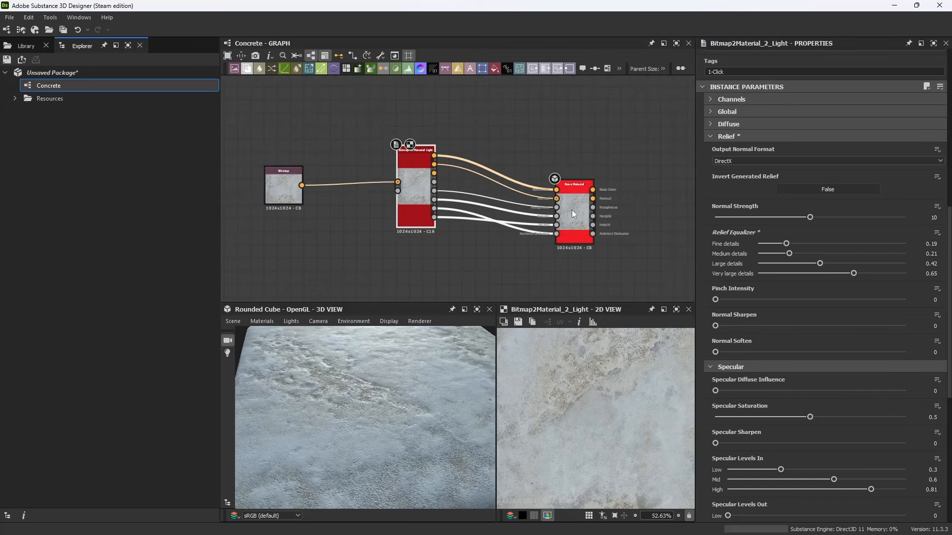
{"action": "left_click_drag", "start_coordinate": [572, 210], "coordinate": [588, 180]}
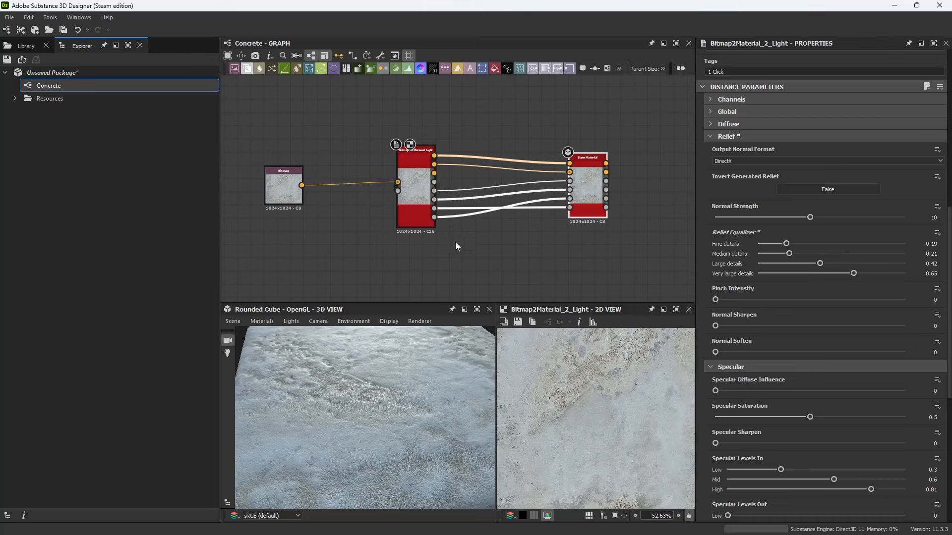
{"action": "middle_click_drag", "start_coordinate": [456, 242], "coordinate": [513, 236]}
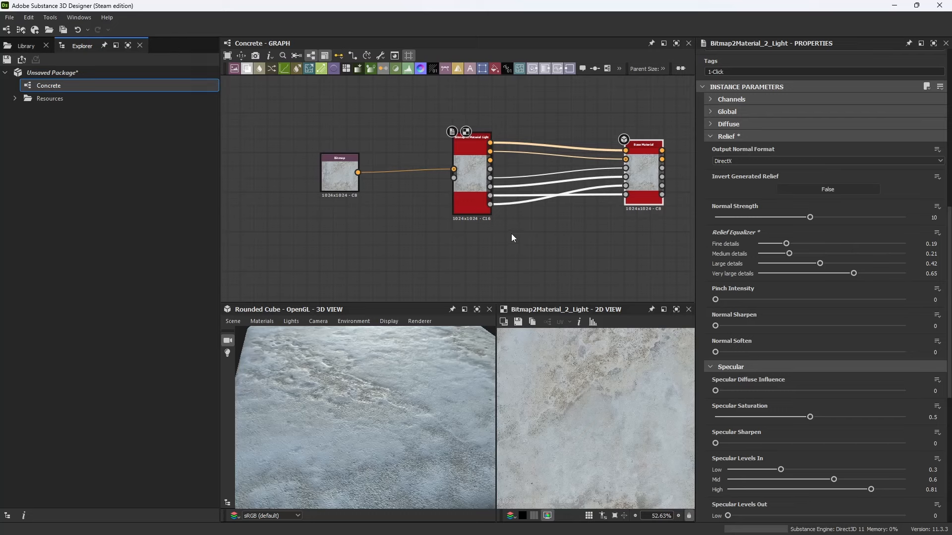
Show the Adjustments filters in the node library and widen the library to fit four thumbnails per row.
{"action": "left_click", "coordinate": [40, 49]}
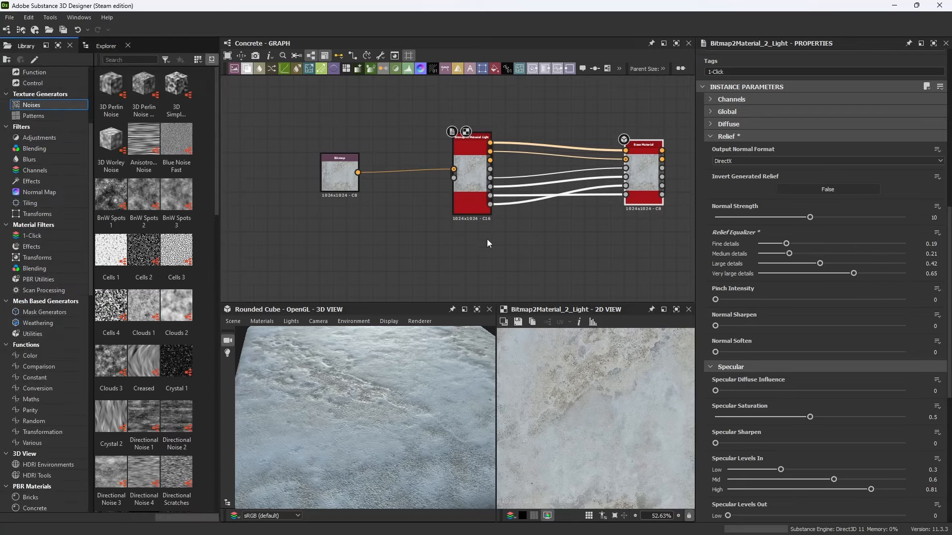
{"action": "middle_click_drag", "start_coordinate": [487, 239], "coordinate": [550, 230]}
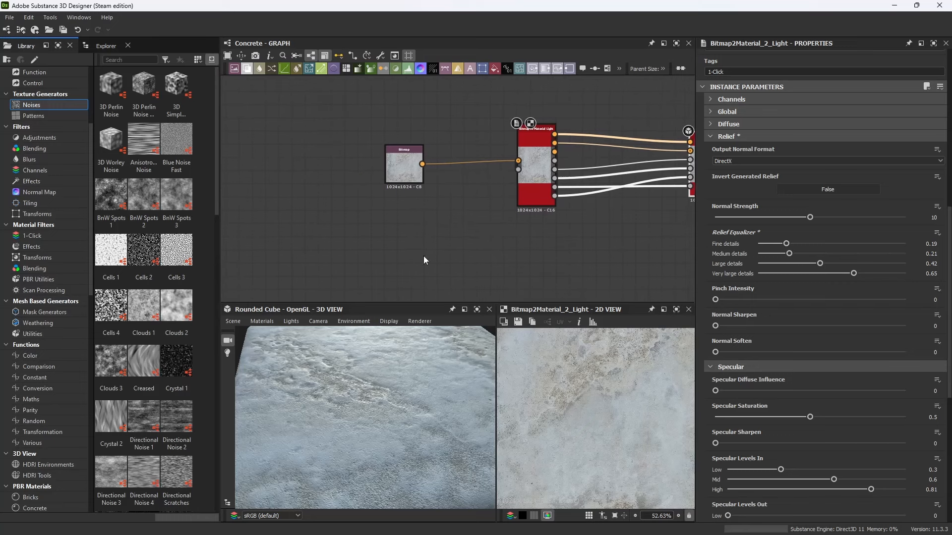
{"action": "left_click", "coordinate": [50, 138]}
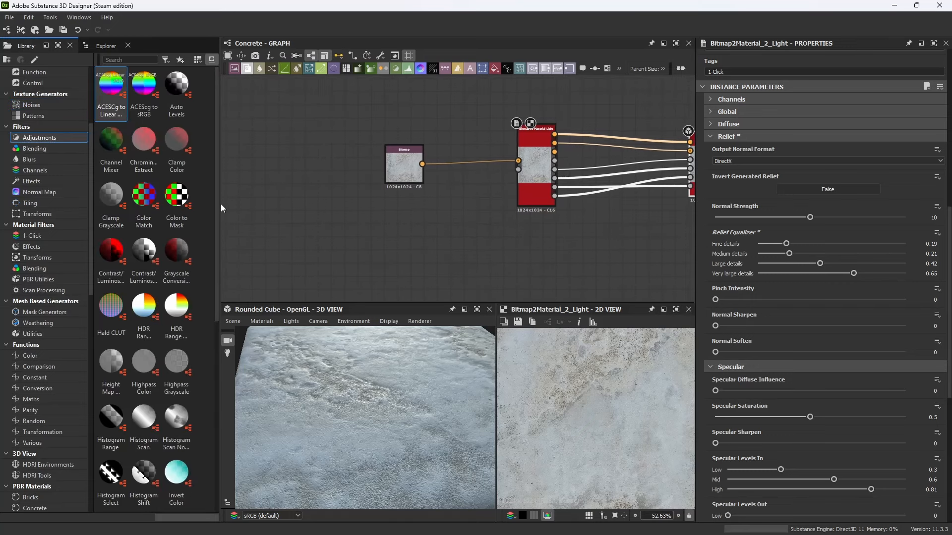
{"action": "left_click_drag", "start_coordinate": [221, 205], "coordinate": [263, 211]}
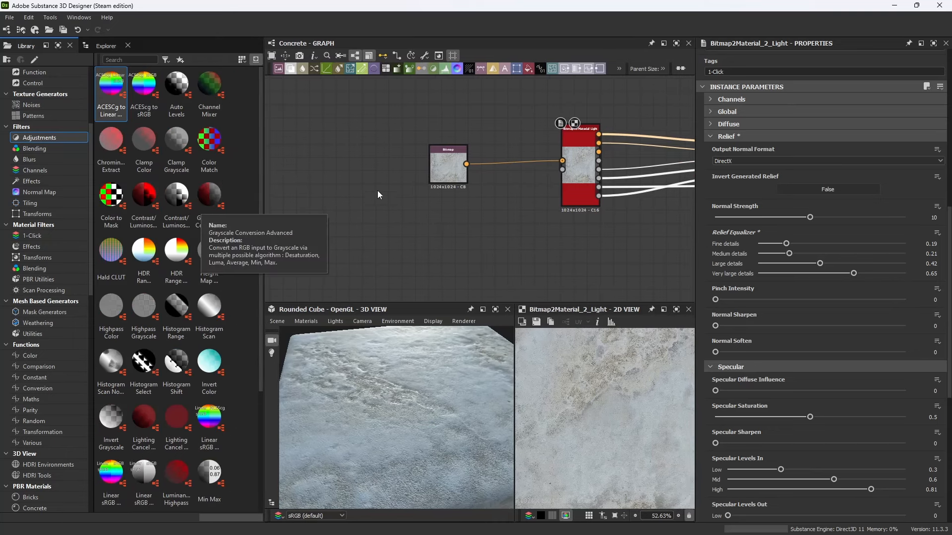
Add a Highpass Color node below the Bitmap node and a Levels node to the right of it, leaving both unconnected.
{"action": "key", "text": "space"}
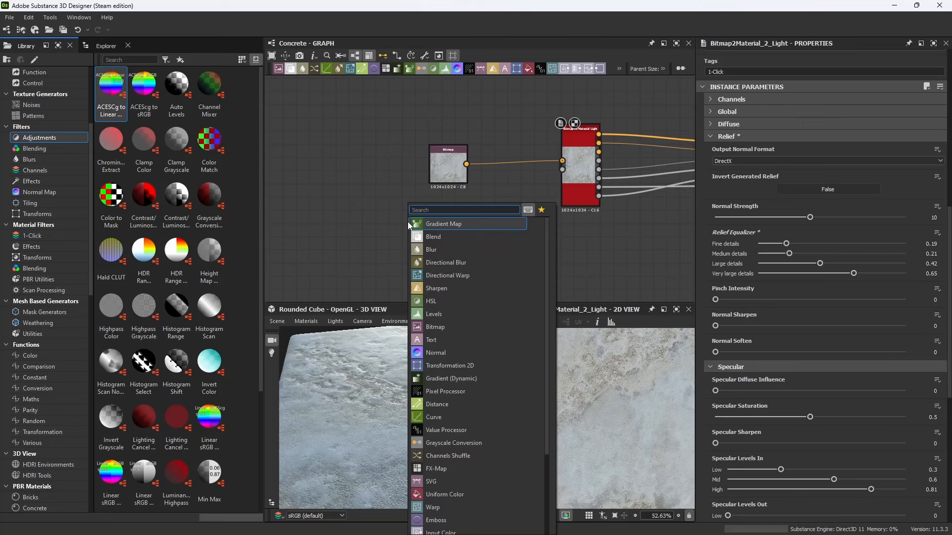
{"action": "type", "text": "high"}
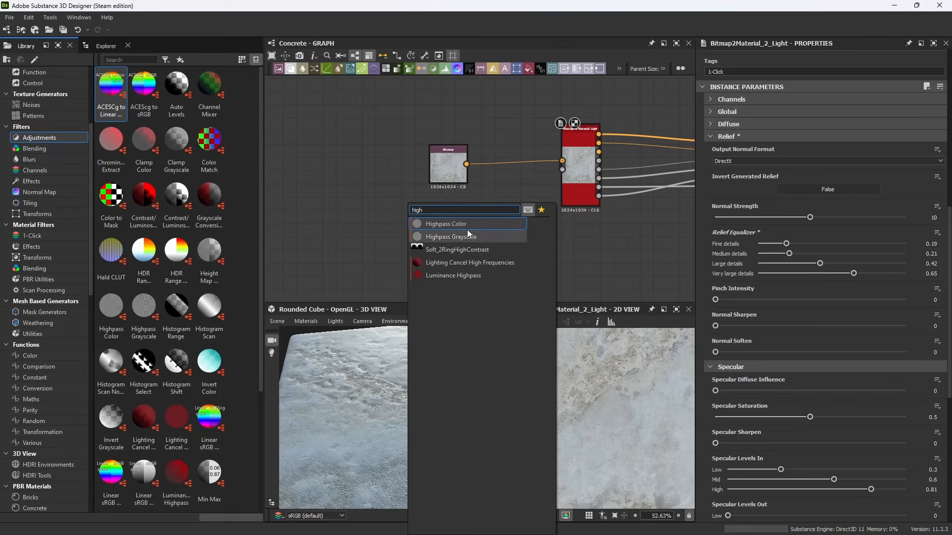
{"action": "left_click", "coordinate": [447, 225]}
{"action": "left_click_drag", "start_coordinate": [411, 230], "coordinate": [371, 244]}
{"action": "key", "text": "space"}
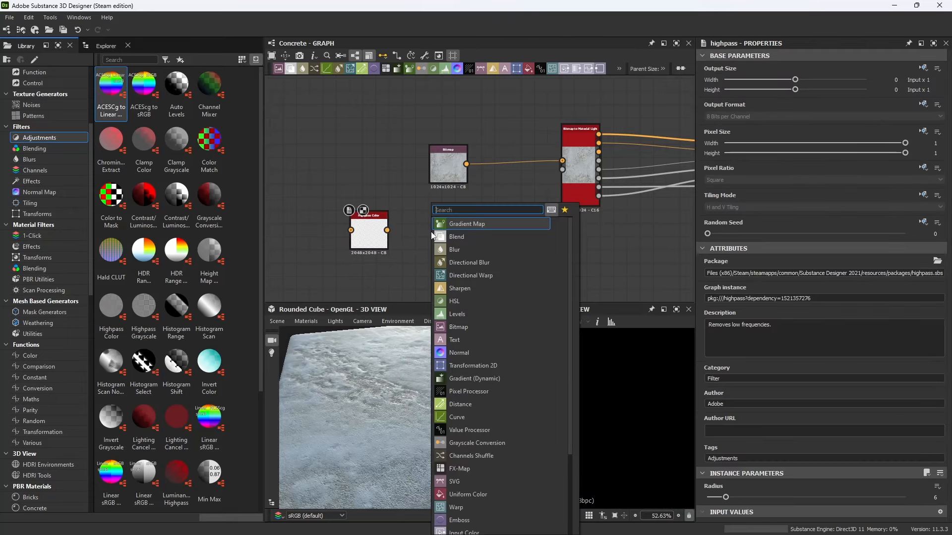
{"action": "type", "text": "level"}
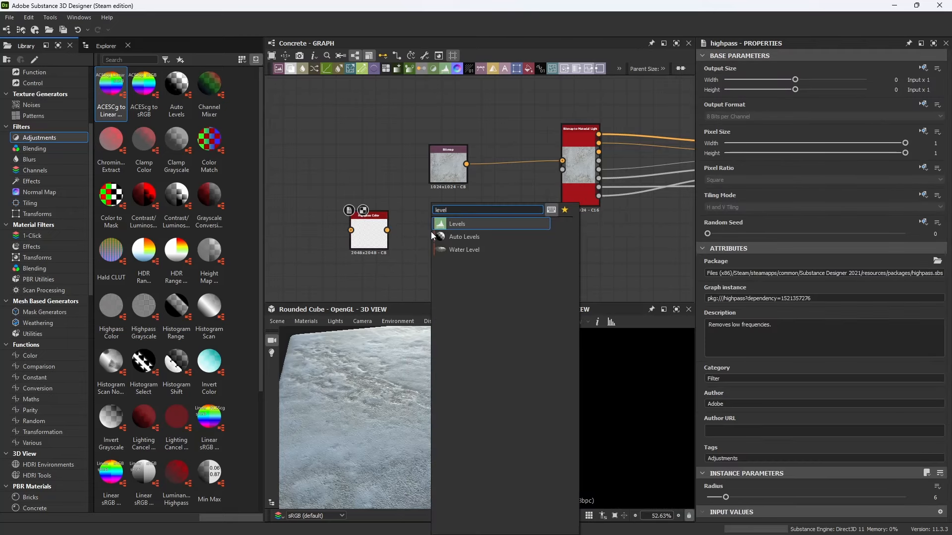
{"action": "left_click", "coordinate": [468, 224]}
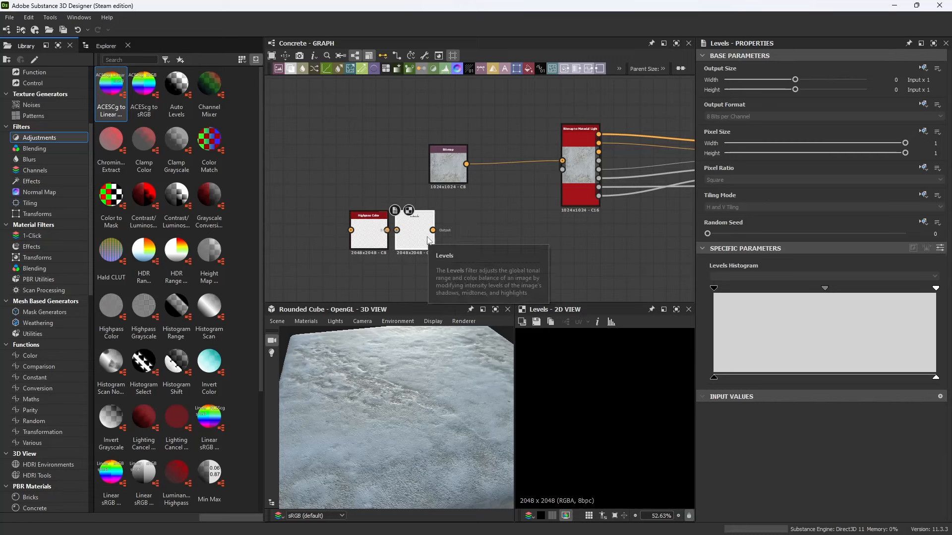
Search the available nodes for blur and look through the blur variants without adding one.
{"action": "right_click", "coordinate": [479, 237]}
{"action": "key", "text": "Escape"}
{"action": "key", "text": "space"}
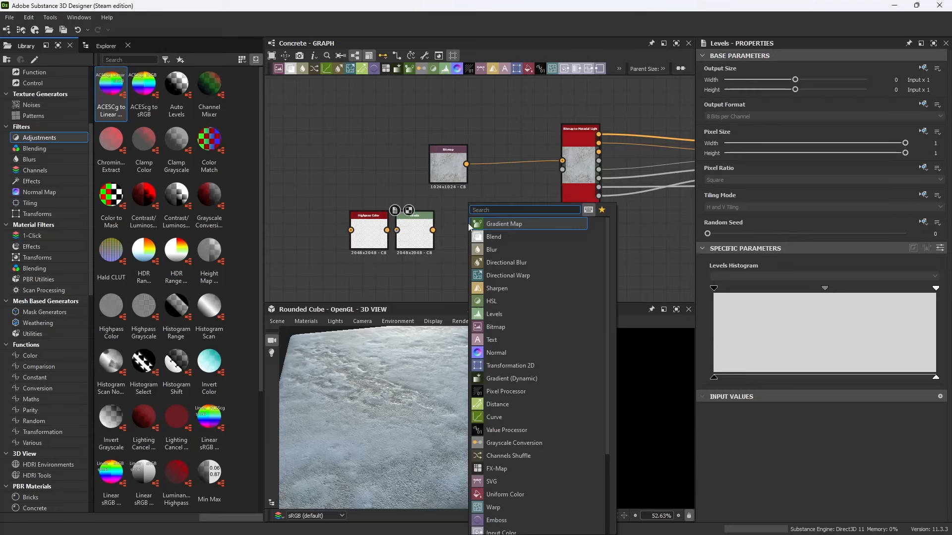
{"action": "type", "text": "blur"}
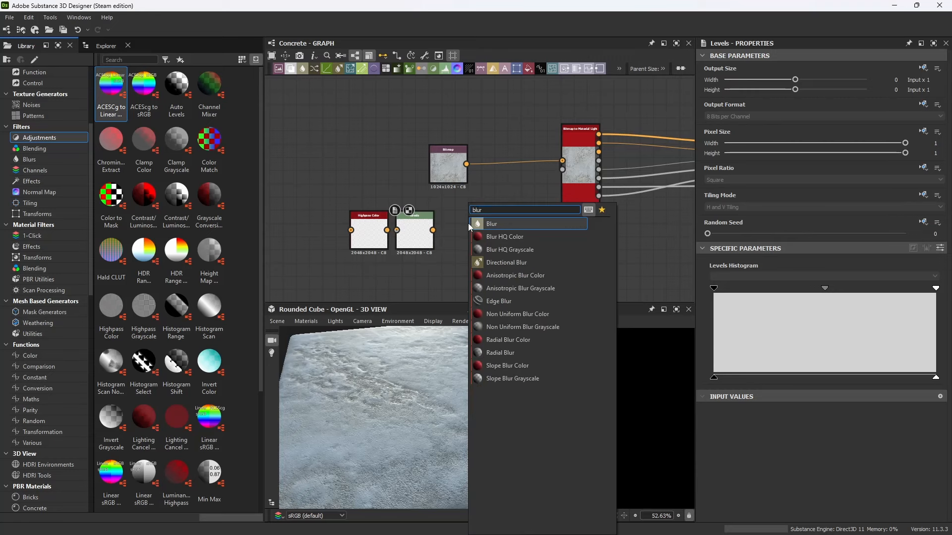
{"action": "key", "text": "Down"}
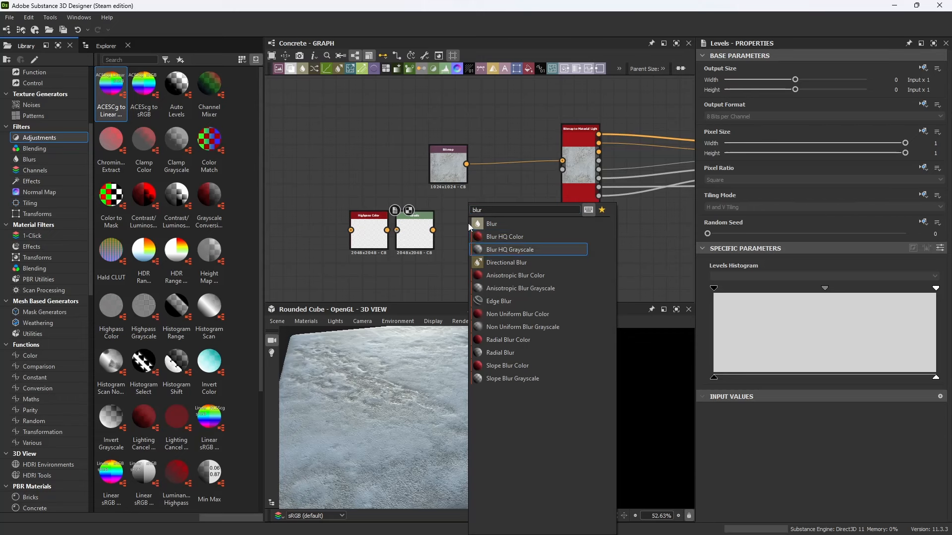
{"action": "key", "text": "Up"}
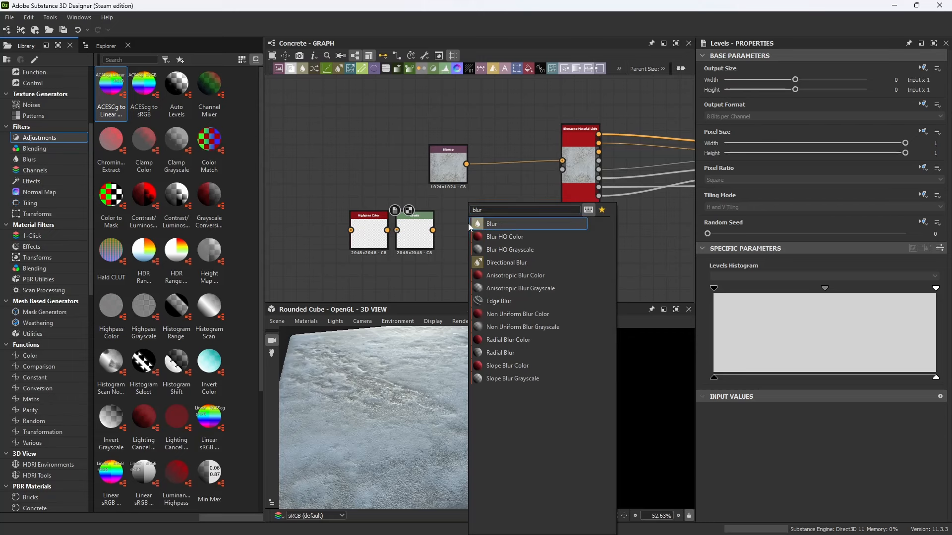
{"action": "key", "text": "Down"}
{"action": "key", "text": "Down"}
{"action": "key", "text": "Down"}
{"action": "key", "text": "Down"}
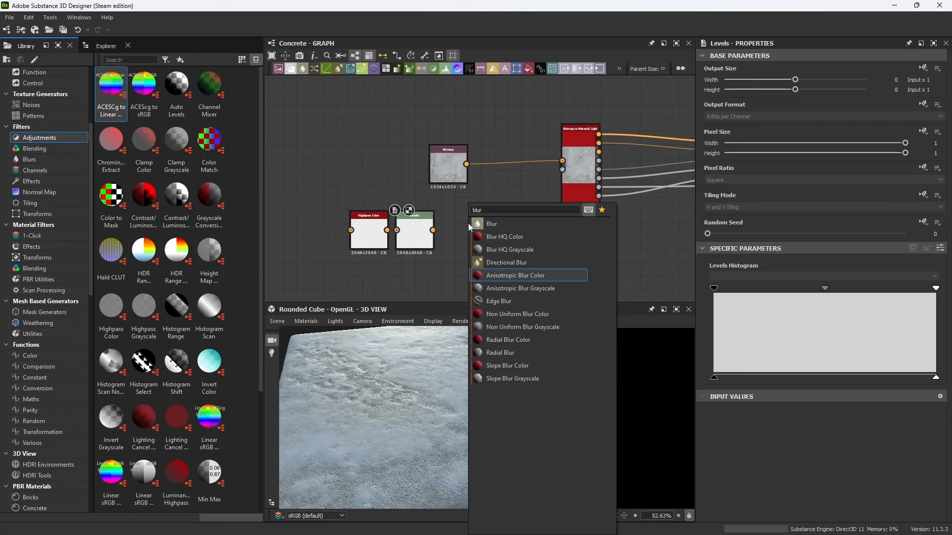
{"action": "key", "text": "Up"}
{"action": "key", "text": "Escape"}
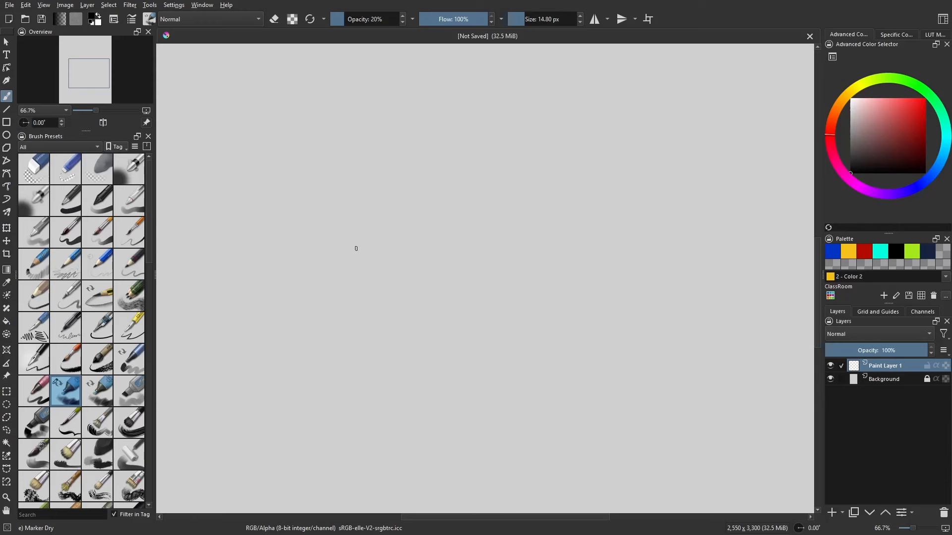
Switch to Krita and paint overlapping diagonal black strokes at 20% opacity with the Marker Dry brush at about 31 px.
{"action": "left_click_drag", "start_coordinate": [356, 249], "coordinate": [366, 252], "text": "shift"}
{"action": "left_click_drag", "start_coordinate": [335, 277], "coordinate": [399, 206]}
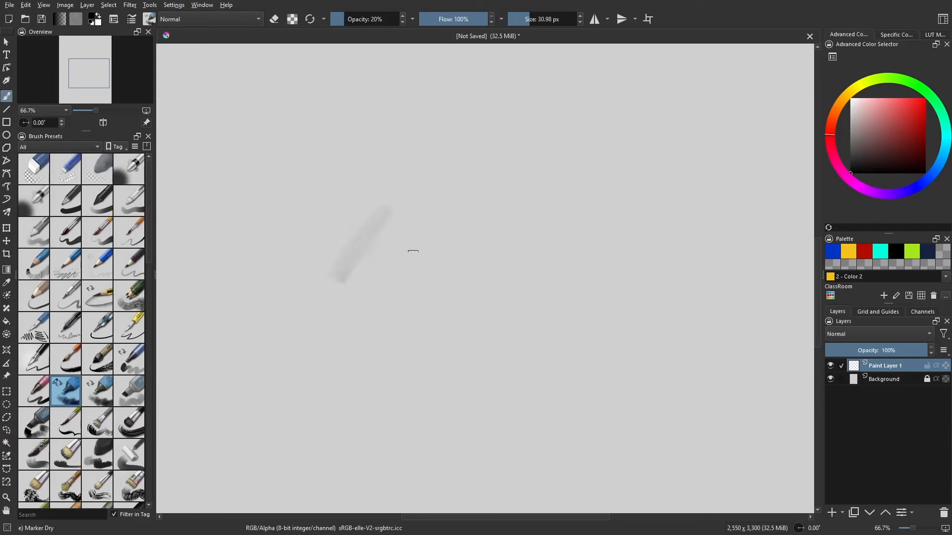
{"action": "left_click_drag", "start_coordinate": [384, 300], "coordinate": [426, 208]}
{"action": "mouse_move", "coordinate": [357, 295]}
{"action": "left_mouse_down"}
{"action": "mouse_move", "coordinate": [424, 208]}
{"action": "mouse_move", "coordinate": [387, 275]}
{"action": "mouse_move", "coordinate": [402, 297]}
{"action": "mouse_move", "coordinate": [419, 270]}
{"action": "left_mouse_up"}
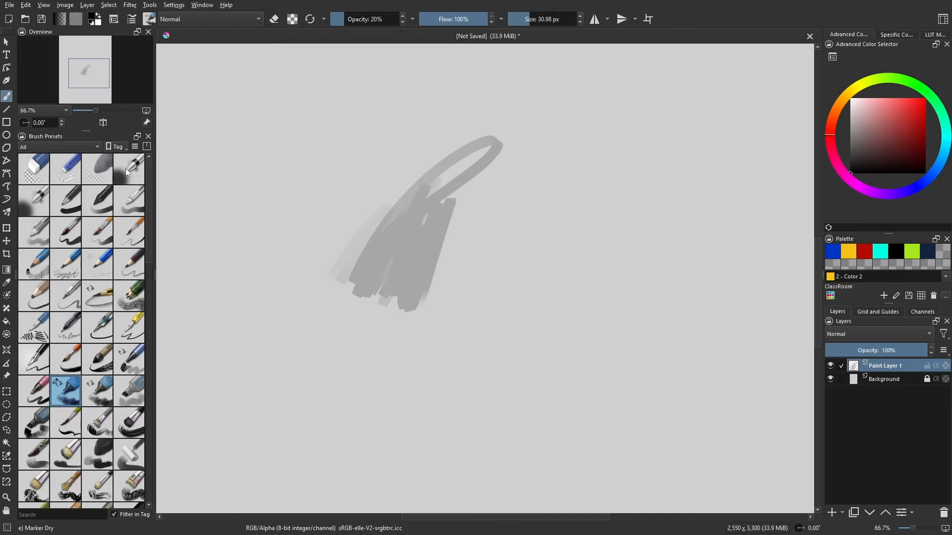
Paint diagonal black, mid-grey and white bands side by side over the marker strokes with the Airbrush Soft preset at about 128 px.
{"action": "left_click", "coordinate": [128, 169]}
{"action": "left_click", "coordinate": [35, 200]}
{"action": "mouse_move", "coordinate": [418, 276]}
{"action": "left_mouse_down"}
{"action": "mouse_move", "coordinate": [457, 202]}
{"action": "mouse_move", "coordinate": [466, 261]}
{"action": "mouse_move", "coordinate": [423, 238]}
{"action": "mouse_move", "coordinate": [427, 262]}
{"action": "mouse_move", "coordinate": [399, 297]}
{"action": "left_mouse_up"}
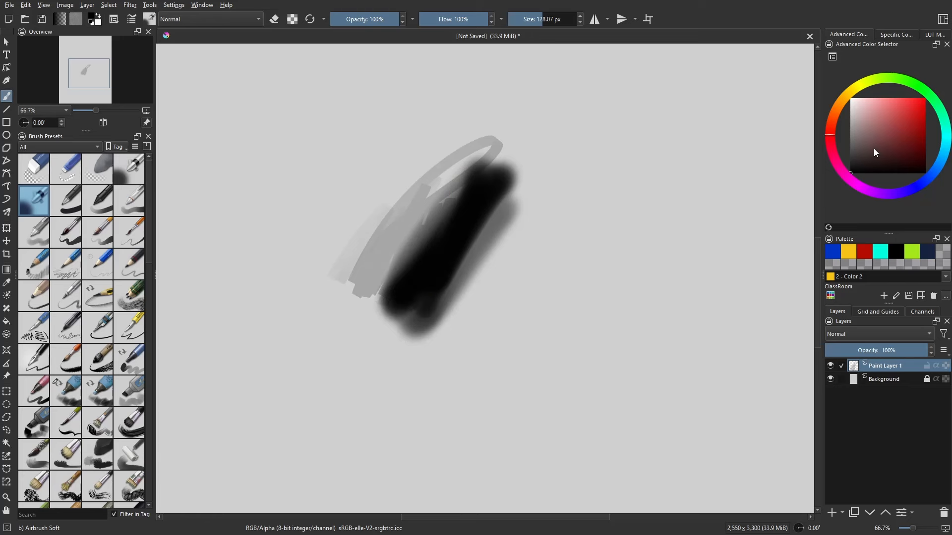
{"action": "left_click", "coordinate": [851, 140]}
{"action": "mouse_move", "coordinate": [378, 236]}
{"action": "left_mouse_down"}
{"action": "mouse_move", "coordinate": [451, 195]}
{"action": "mouse_move", "coordinate": [418, 224]}
{"action": "mouse_move", "coordinate": [483, 156]}
{"action": "left_mouse_up"}
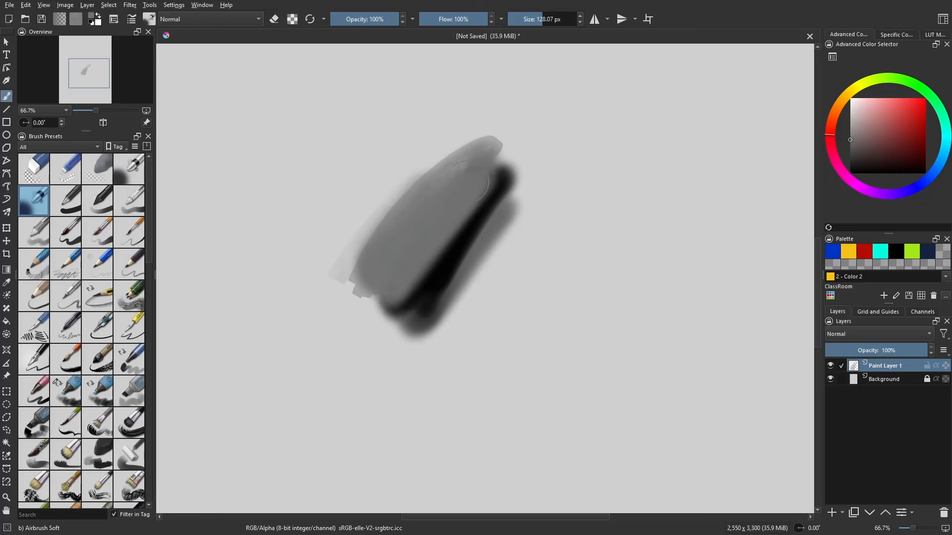
{"action": "left_click", "coordinate": [850, 103]}
{"action": "mouse_move", "coordinate": [386, 214]}
{"action": "left_mouse_down"}
{"action": "mouse_move", "coordinate": [353, 257]}
{"action": "mouse_move", "coordinate": [386, 204]}
{"action": "mouse_move", "coordinate": [471, 151]}
{"action": "left_mouse_up"}
Darken the lower side of the shaded bands with black, using Airbrush Soft at about 225 px.
{"action": "left_click", "coordinate": [878, 159]}
{"action": "left_click_drag", "start_coordinate": [877, 154], "coordinate": [850, 173]}
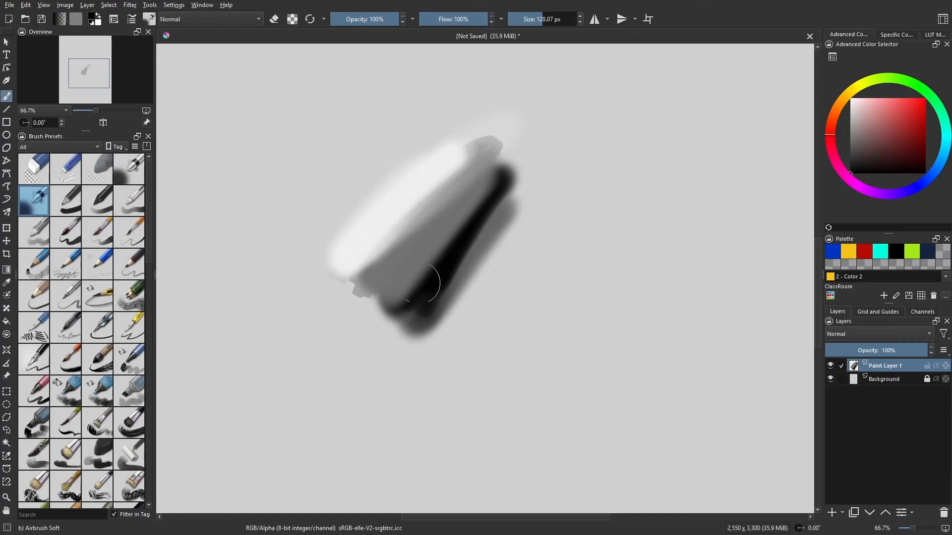
{"action": "mouse_move", "coordinate": [399, 283]}
{"action": "left_mouse_down"}
{"action": "mouse_move", "coordinate": [426, 265]}
{"action": "mouse_move", "coordinate": [417, 283]}
{"action": "left_mouse_up"}
{"action": "mouse_move", "coordinate": [449, 275]}
{"action": "left_mouse_down", "text": "shift"}
{"action": "mouse_move", "coordinate": [480, 274]}
{"action": "mouse_move", "coordinate": [430, 309]}
{"action": "left_mouse_up", "text": "shift"}
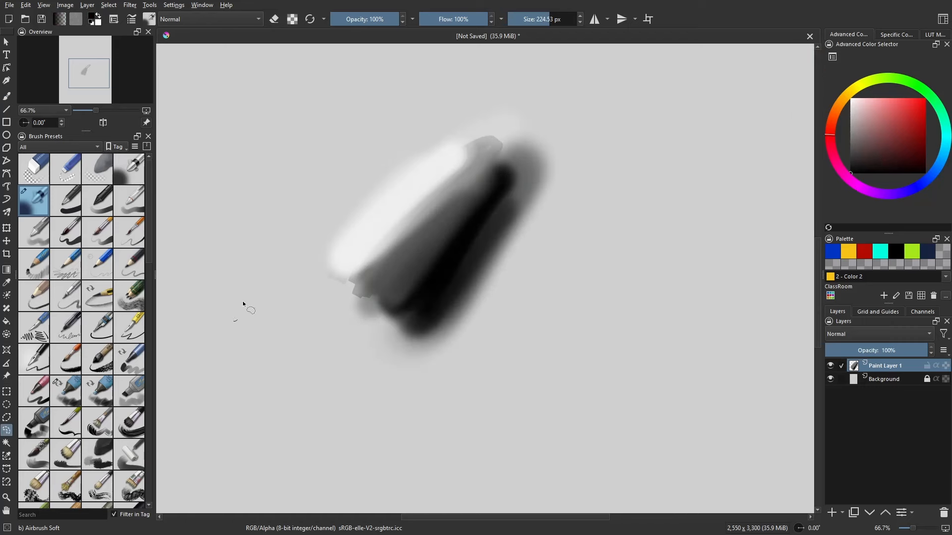
Draw a large leaf-shaped freehand selection around the strokes and shade its lower part black with Airbrush Soft at about 797 px.
{"action": "mouse_move", "coordinate": [235, 320]}
{"action": "left_mouse_down"}
{"action": "mouse_move", "coordinate": [597, 262]}
{"action": "mouse_move", "coordinate": [239, 325]}
{"action": "left_mouse_up"}
{"action": "left_click_drag", "start_coordinate": [306, 346], "coordinate": [465, 356], "text": "shift"}
{"action": "left_click_drag", "start_coordinate": [374, 356], "coordinate": [595, 184]}
{"action": "mouse_move", "coordinate": [595, 183]}
{"action": "left_mouse_down"}
{"action": "mouse_move", "coordinate": [368, 365]}
{"action": "mouse_move", "coordinate": [662, 217]}
{"action": "left_mouse_up"}
{"action": "left_click_drag", "start_coordinate": [662, 217], "coordinate": [352, 491]}
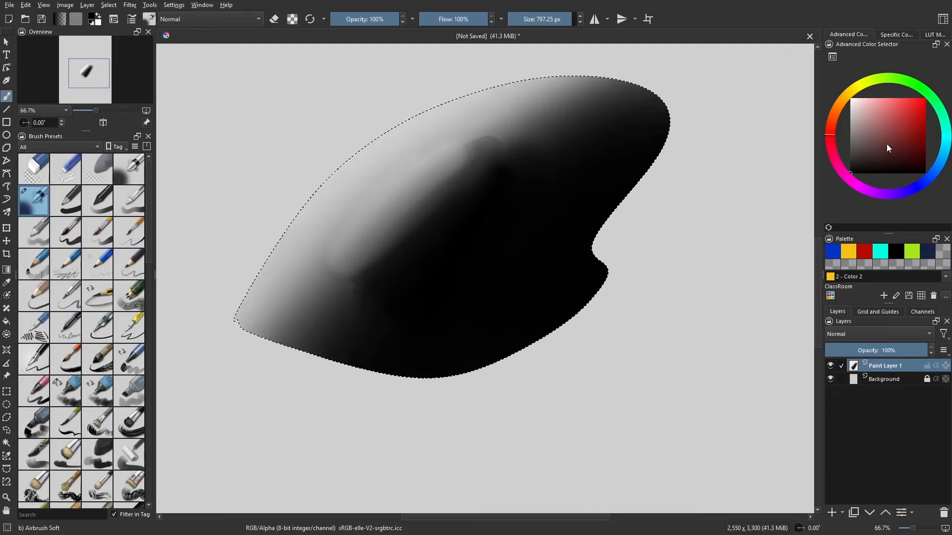
Airbrush light grey and white over the upper part of the selected shape, then clear the selection.
{"action": "left_click_drag", "start_coordinate": [851, 164], "coordinate": [851, 111]}
{"action": "mouse_move", "coordinate": [276, 319]}
{"action": "left_mouse_down"}
{"action": "mouse_move", "coordinate": [433, 121]}
{"action": "mouse_move", "coordinate": [288, 201]}
{"action": "left_mouse_up"}
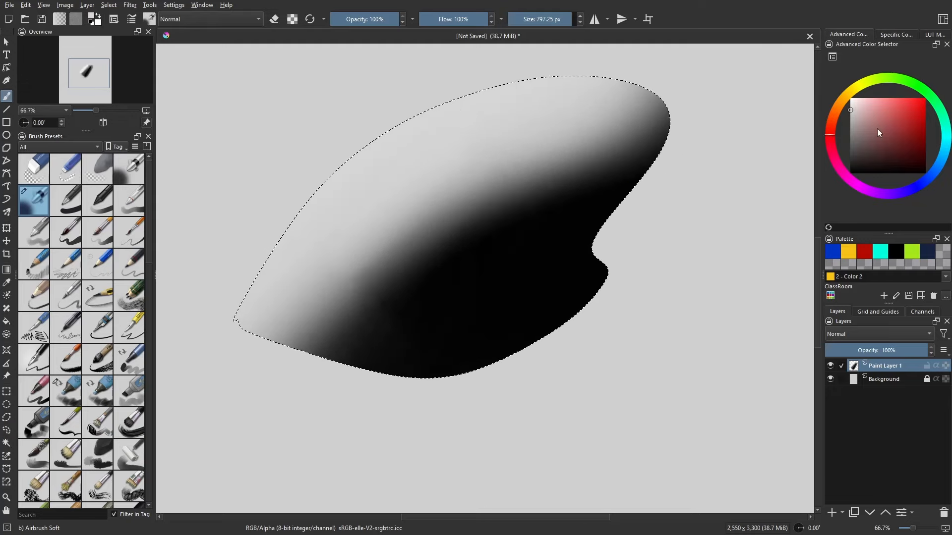
{"action": "left_click_drag", "start_coordinate": [877, 129], "coordinate": [851, 99]}
{"action": "mouse_move", "coordinate": [232, 147]}
{"action": "left_mouse_down"}
{"action": "mouse_move", "coordinate": [300, 147]}
{"action": "mouse_move", "coordinate": [184, 242]}
{"action": "mouse_move", "coordinate": [425, 32]}
{"action": "mouse_move", "coordinate": [279, 323]}
{"action": "mouse_move", "coordinate": [457, 231]}
{"action": "mouse_move", "coordinate": [564, 124]}
{"action": "mouse_move", "coordinate": [545, 120]}
{"action": "left_mouse_up"}
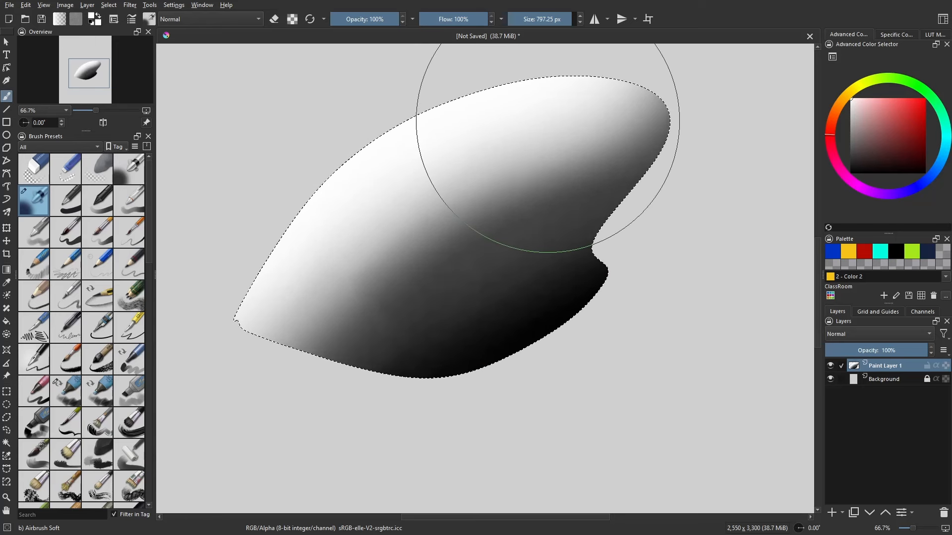
{"action": "key", "text": "ctrl+shift+a"}
Start a new filter mask on Paint Layer 1 and choose the Gradient Map filter for it.
{"action": "left_click", "coordinate": [9, 43]}
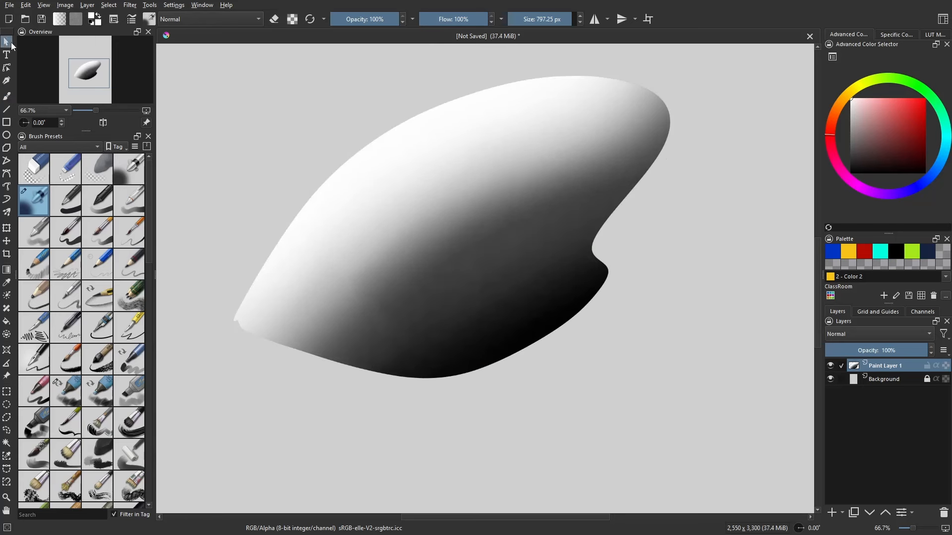
{"action": "left_click", "coordinate": [842, 514]}
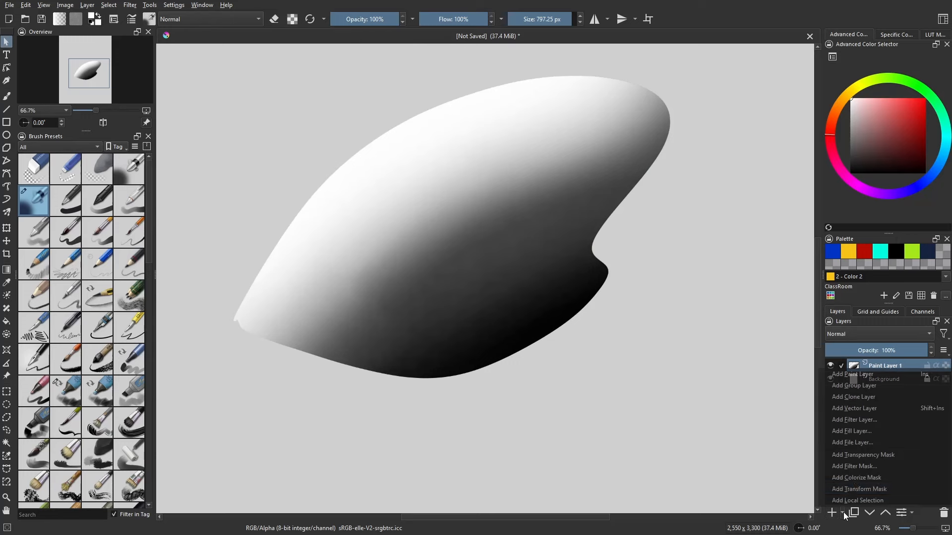
{"action": "left_click", "coordinate": [877, 467]}
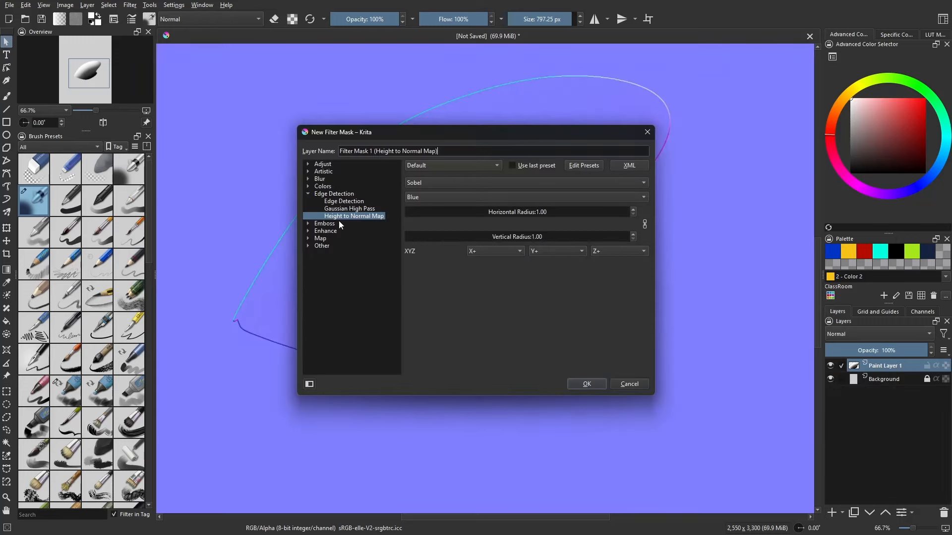
{"action": "left_click_drag", "start_coordinate": [483, 134], "coordinate": [616, 140]}
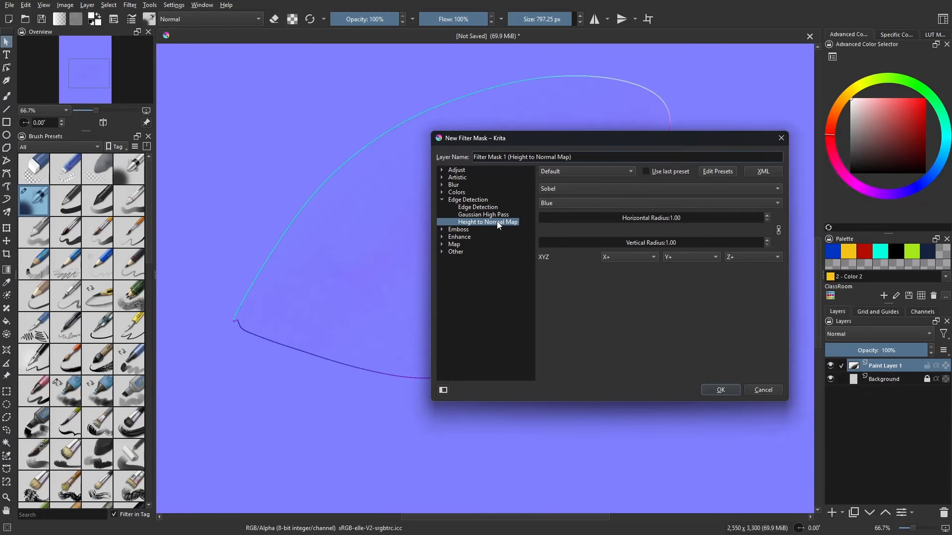
{"action": "left_click", "coordinate": [442, 192]}
{"action": "left_click", "coordinate": [441, 193]}
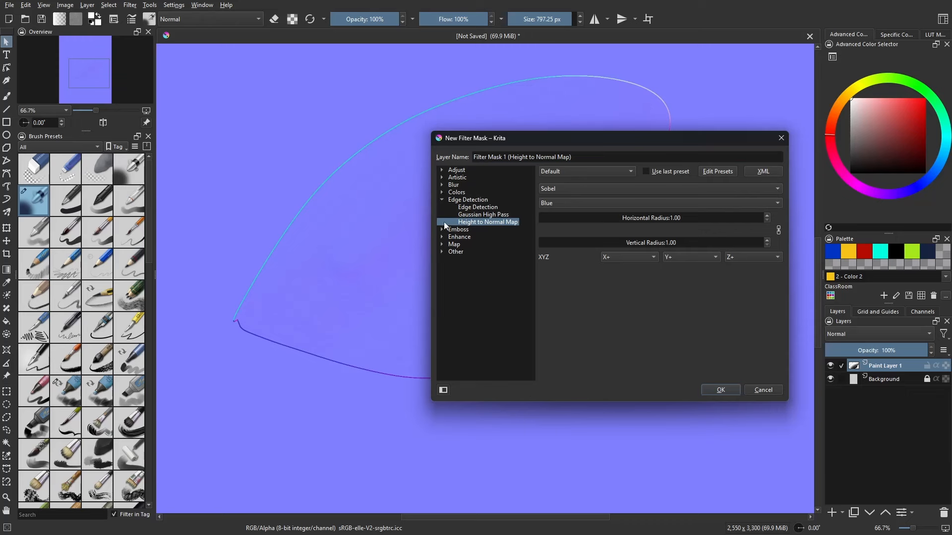
{"action": "left_click", "coordinate": [442, 238]}
{"action": "left_click", "coordinate": [442, 236]}
{"action": "left_click", "coordinate": [442, 244]}
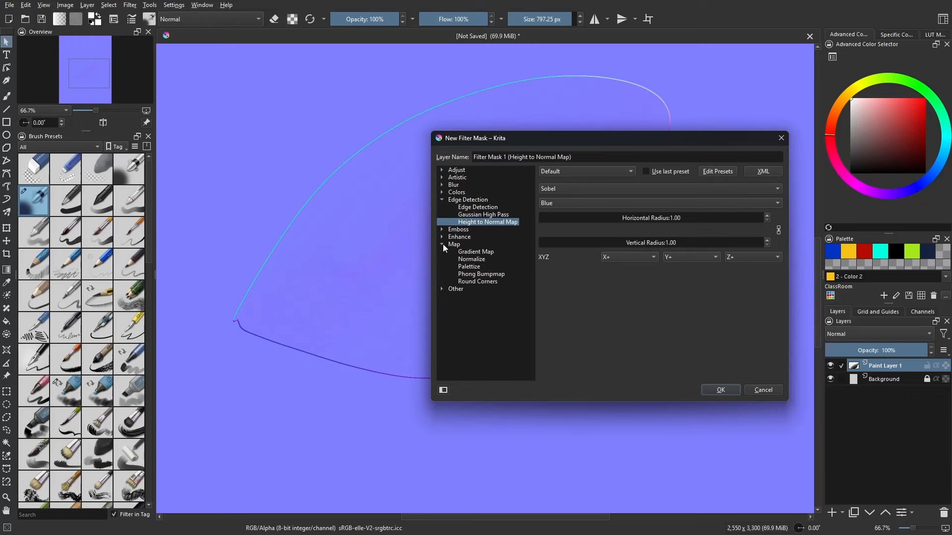
{"action": "left_click", "coordinate": [476, 251]}
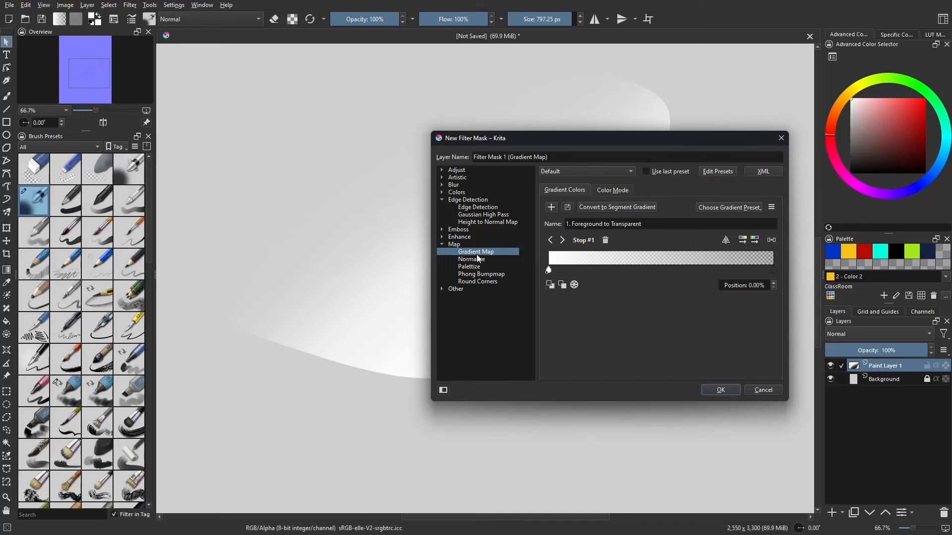
Set the colour of the gradient map's first stop to black (#000000).
{"action": "double_click", "coordinate": [549, 271]}
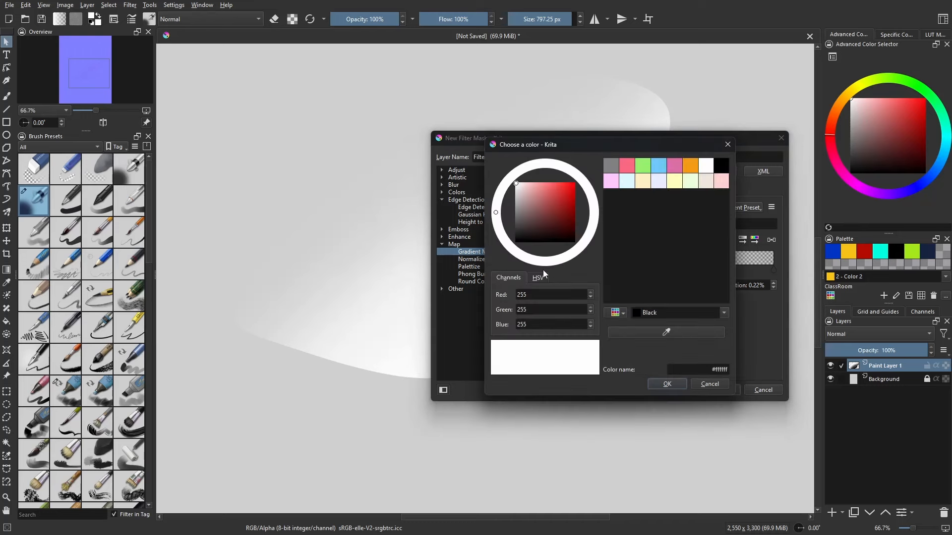
{"action": "left_click", "coordinate": [516, 239]}
{"action": "left_click_drag", "start_coordinate": [515, 239], "coordinate": [516, 183]}
{"action": "left_click", "coordinate": [668, 384]}
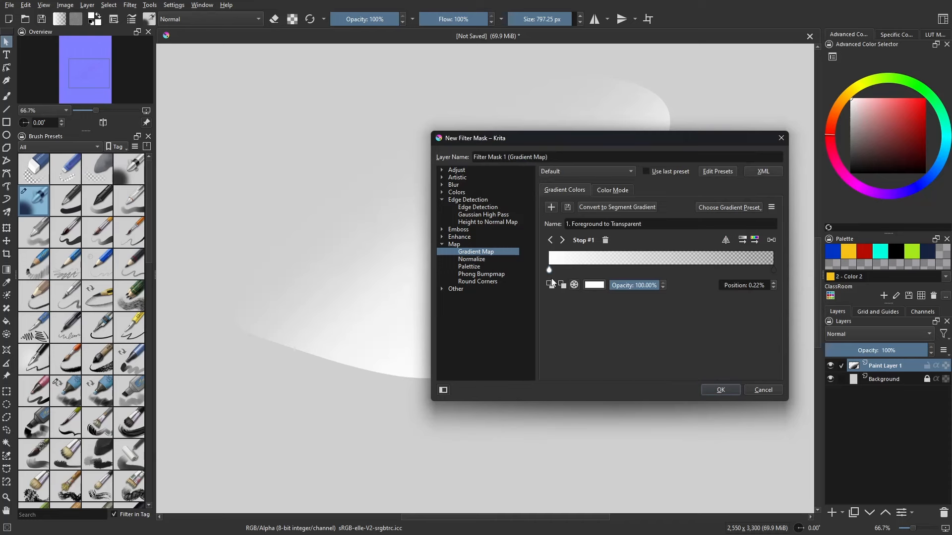
{"action": "left_click", "coordinate": [588, 287]}
{"action": "left_click_drag", "start_coordinate": [548, 240], "coordinate": [487, 269]}
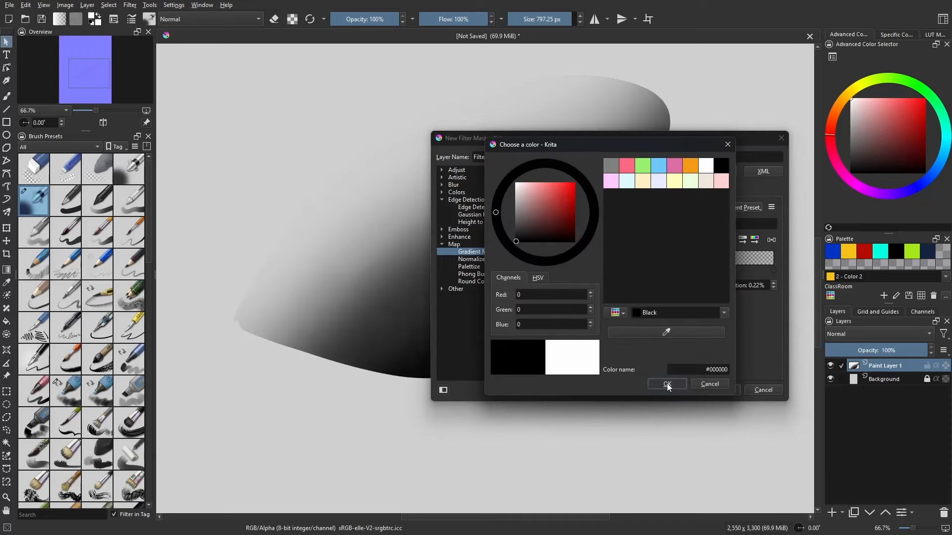
{"action": "key", "text": "Return"}
Set the gradient map's second stop to 100% opacity and colour it pure red (#ff0000).
{"action": "left_click", "coordinate": [773, 269]}
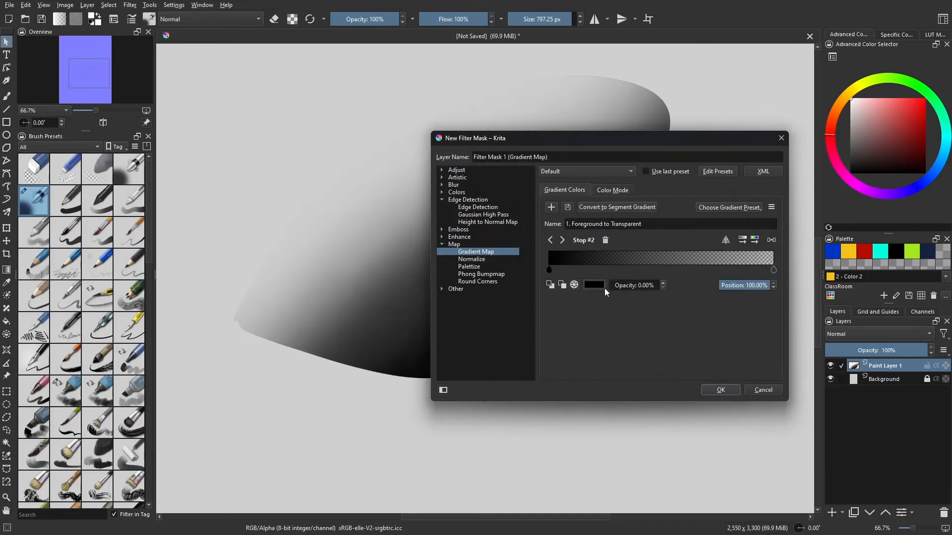
{"action": "left_click", "coordinate": [635, 286]}
{"action": "type", "text": "100"}
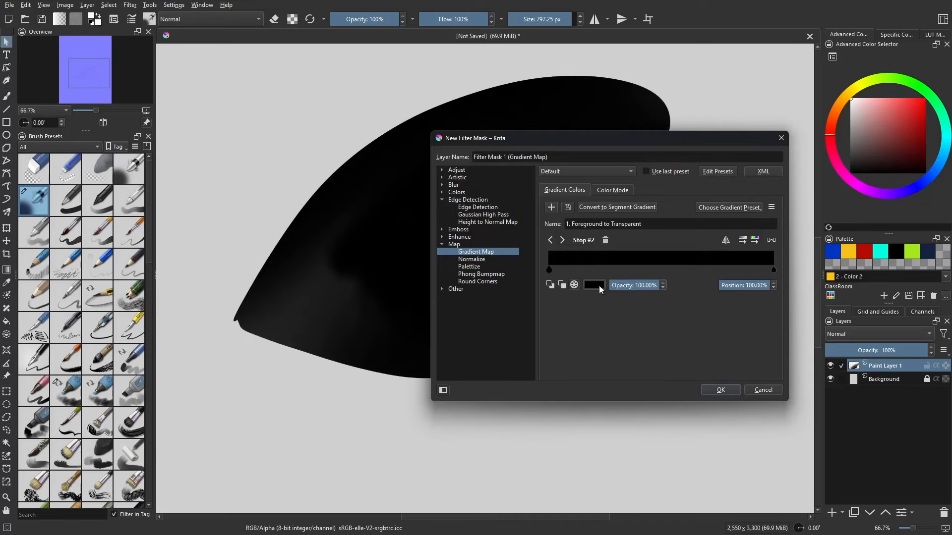
{"action": "left_click", "coordinate": [595, 285]}
{"action": "left_click_drag", "start_coordinate": [536, 211], "coordinate": [493, 156]}
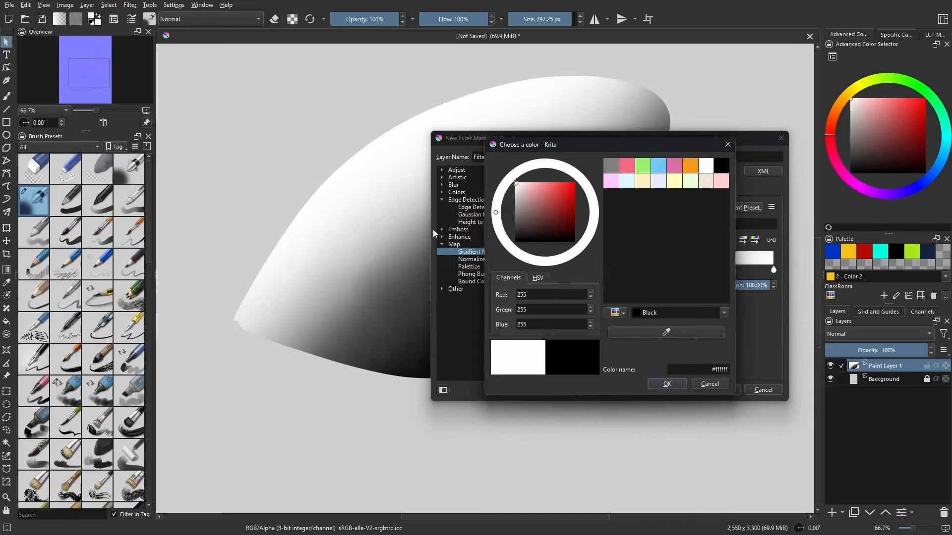
{"action": "left_click_drag", "start_coordinate": [563, 193], "coordinate": [573, 183]}
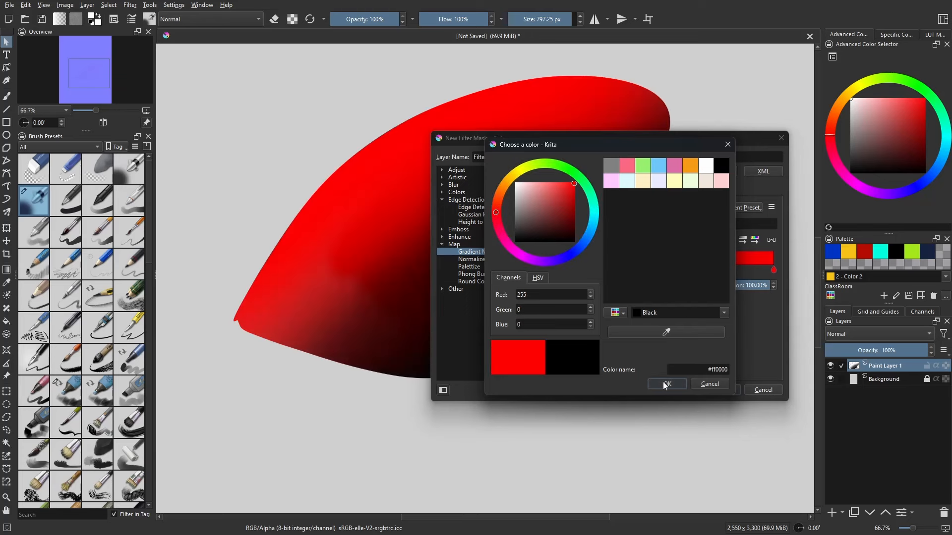
{"action": "left_click", "coordinate": [665, 384]}
Recolour the gradient map's first stop dark blue (#0a486a) and accept the new filter mask.
{"action": "double_click", "coordinate": [548, 268]}
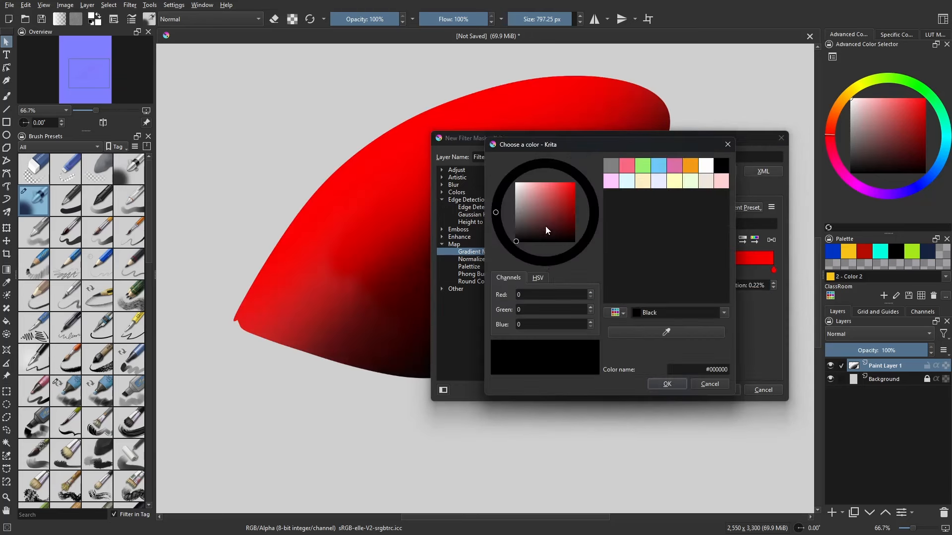
{"action": "left_click", "coordinate": [658, 166]}
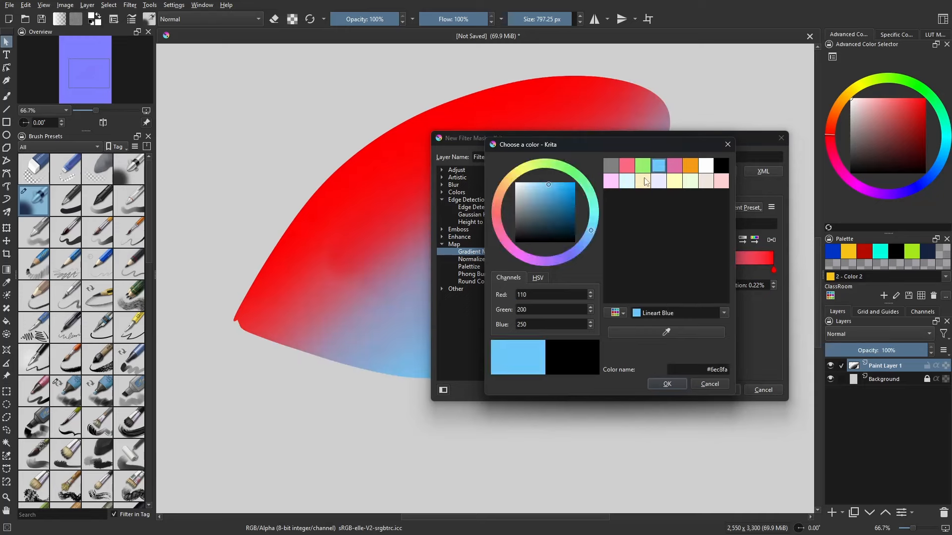
{"action": "left_click", "coordinate": [568, 217]}
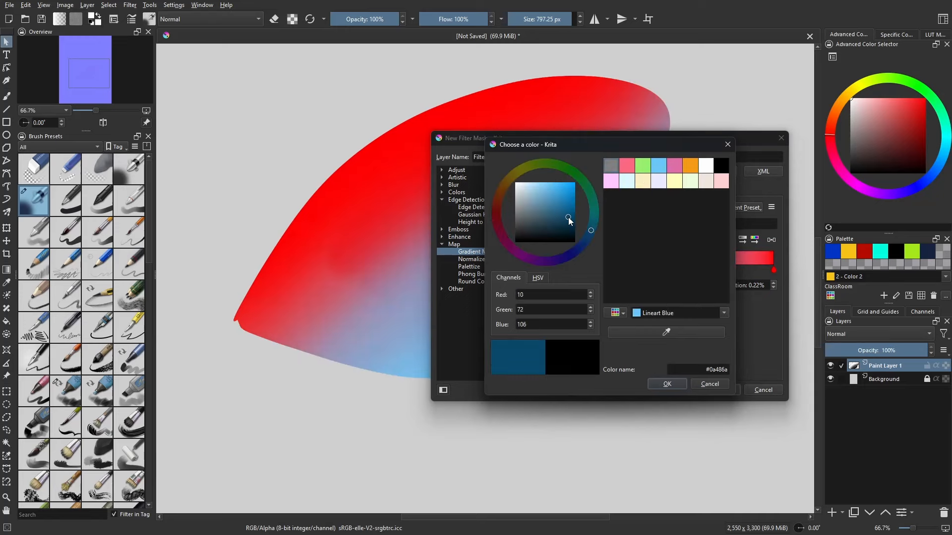
{"action": "left_click", "coordinate": [667, 385]}
{"action": "left_click", "coordinate": [716, 390]}
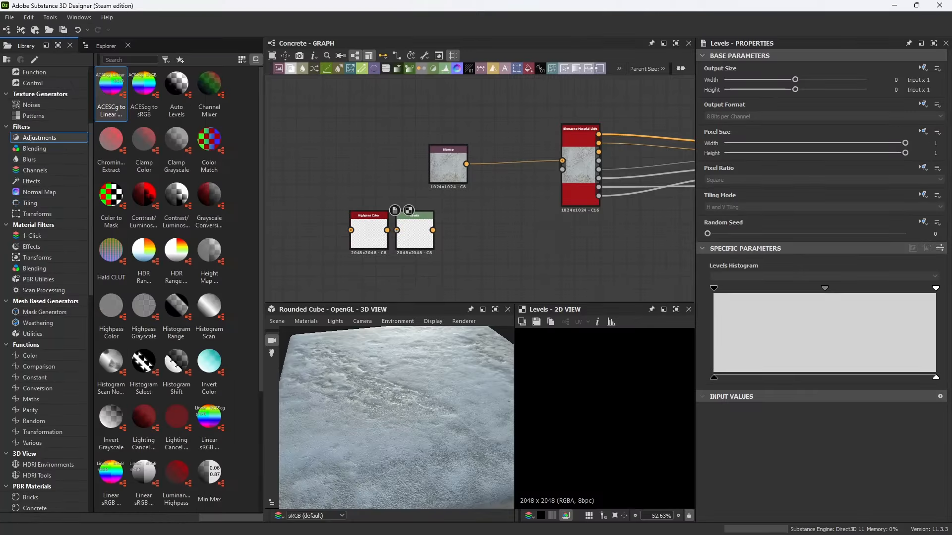
In Substance Designer, add a BnW Spots 2 noise to the Concrete graph and feed it into a new Gradient Map node.
{"action": "scroll", "coordinate": [486, 248], "scroll_direction": "up", "scroll_amount": 1}
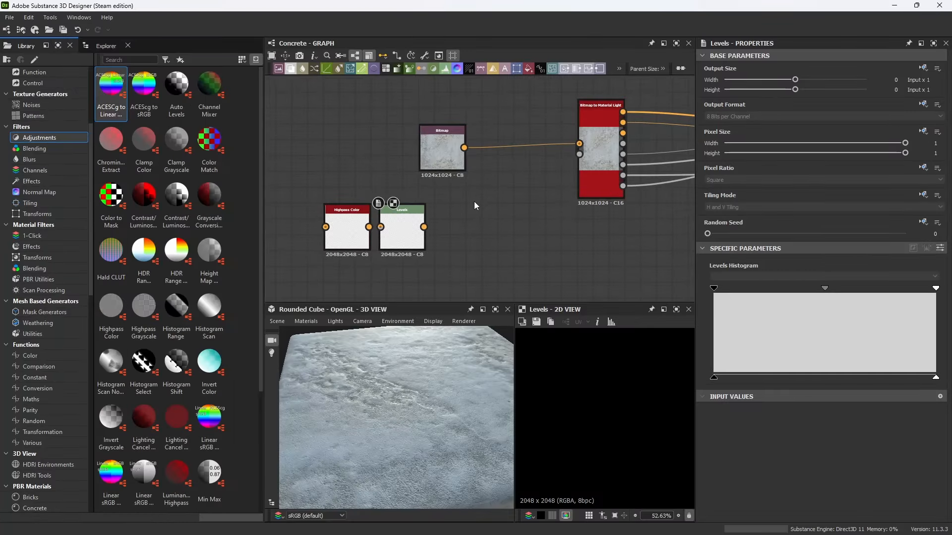
{"action": "left_click", "coordinate": [36, 114]}
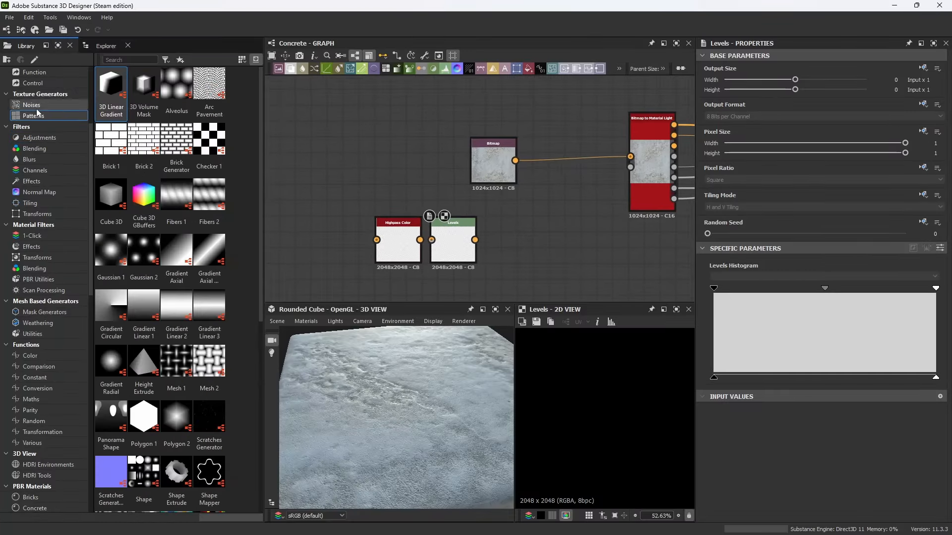
{"action": "left_click", "coordinate": [34, 105]}
{"action": "left_click_drag", "start_coordinate": [209, 149], "coordinate": [388, 140]}
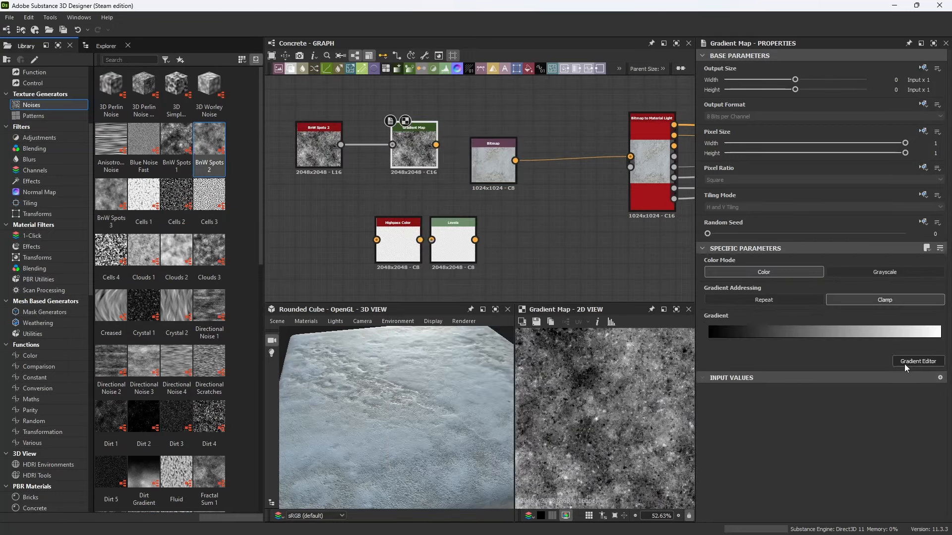
Add a gradient key at position 0.188 to the Gradient Map and colour its first key dark blue (#122967).
{"action": "left_click", "coordinate": [905, 364]}
{"action": "left_click", "coordinate": [617, 207]}
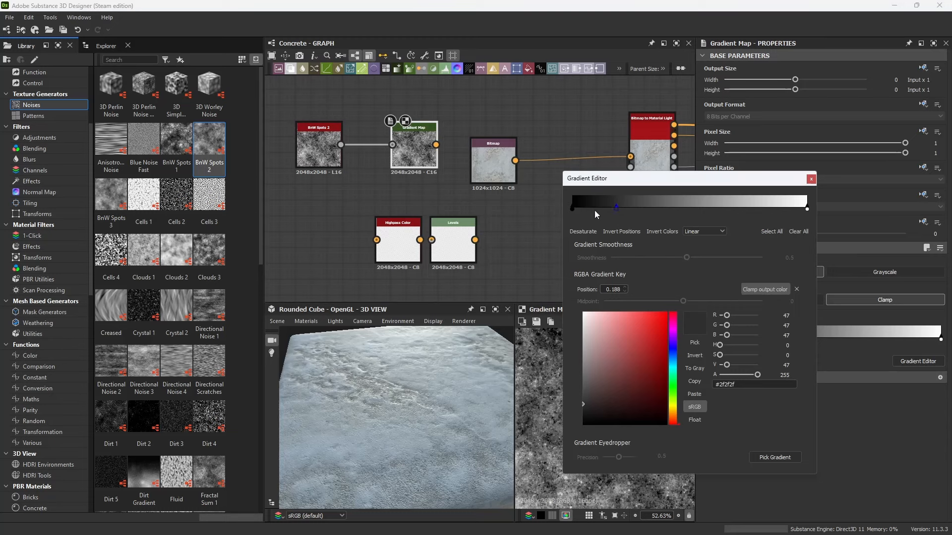
{"action": "left_click", "coordinate": [573, 209]}
{"action": "left_click", "coordinate": [673, 355]}
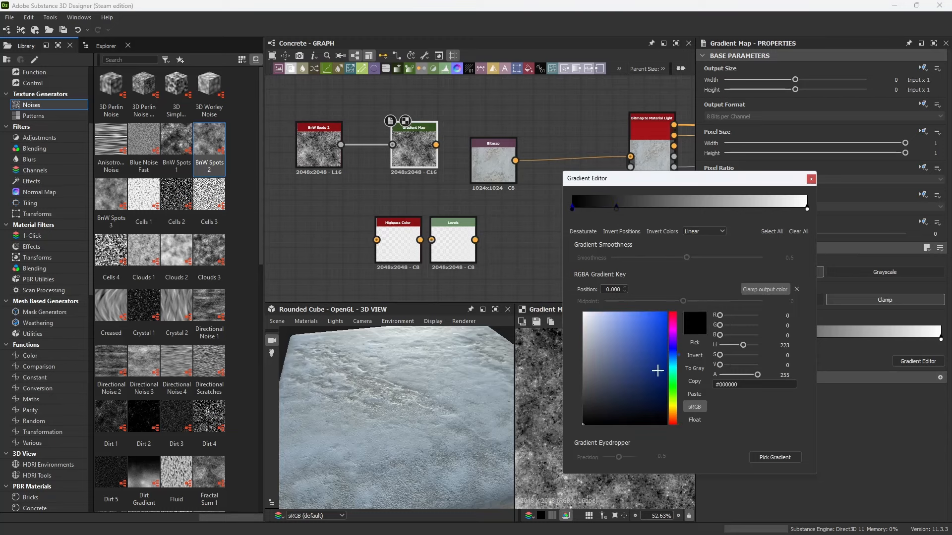
{"action": "left_click_drag", "start_coordinate": [659, 372], "coordinate": [653, 379]}
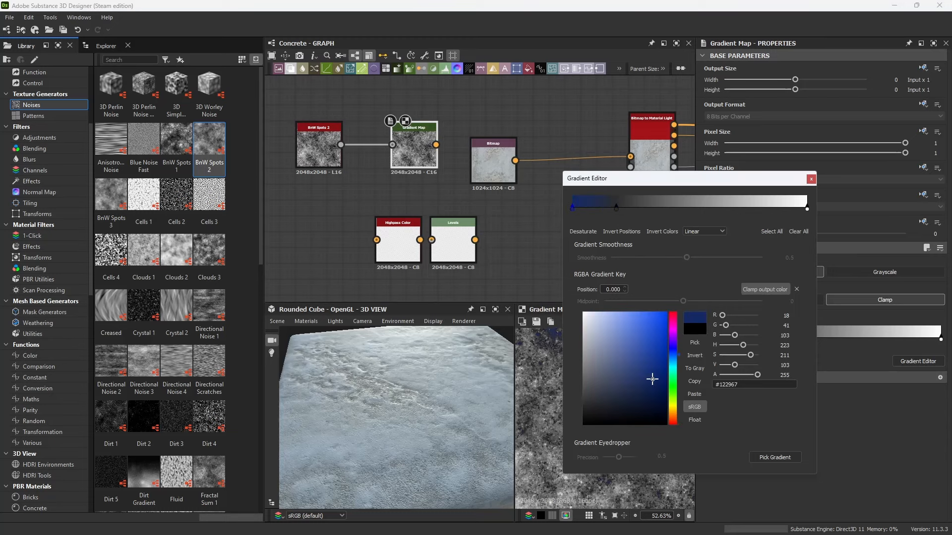
Colour the gradient's middle key green (#39d81d) and its end key yellow (#efe820).
{"action": "left_click", "coordinate": [616, 208]}
{"action": "left_click", "coordinate": [673, 390]}
{"action": "left_click", "coordinate": [656, 329]}
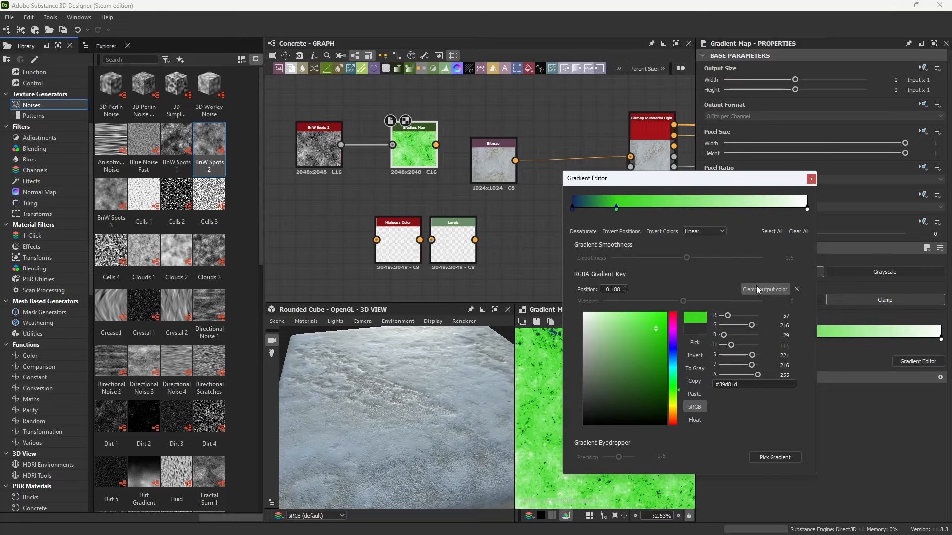
{"action": "left_click", "coordinate": [807, 209]}
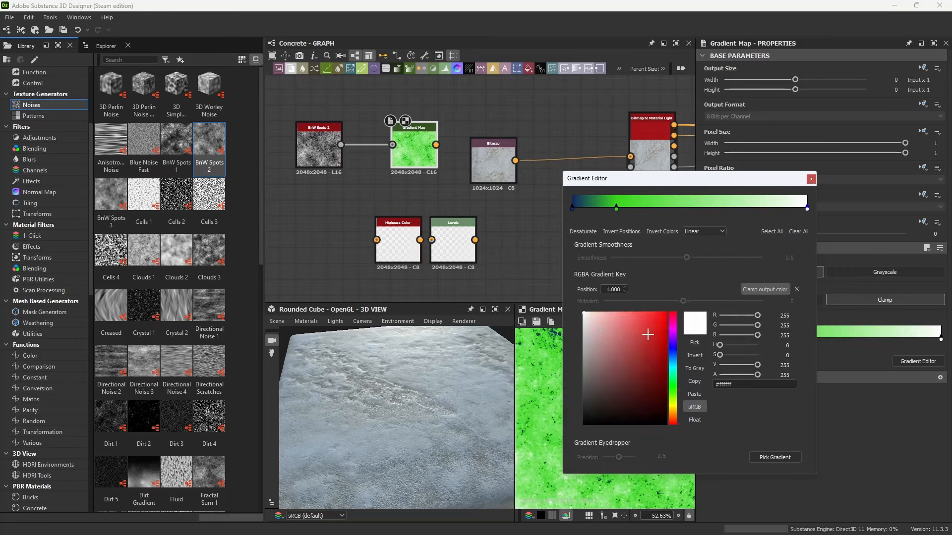
{"action": "left_click", "coordinate": [673, 405]}
{"action": "left_click", "coordinate": [656, 318]}
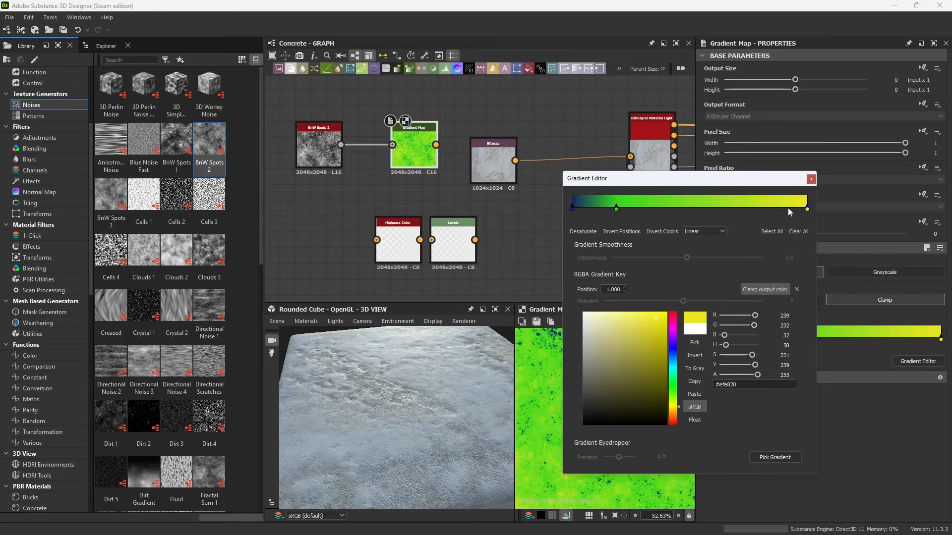
{"action": "left_click", "coordinate": [811, 179]}
Inspect the coloured noise up close, then delete the Gradient Map and BnW Spots 2 nodes.
{"action": "scroll", "coordinate": [568, 414], "scroll_direction": "down", "scroll_amount": 4}
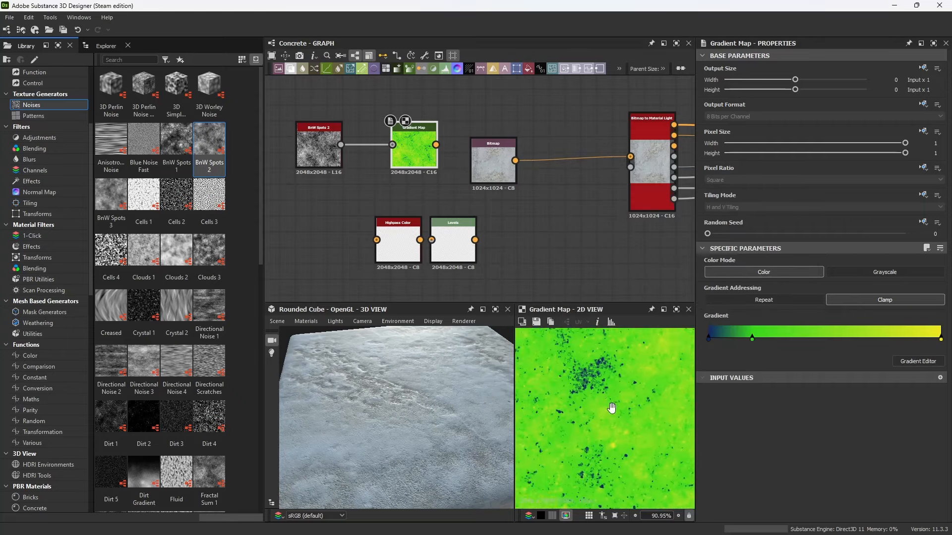
{"action": "middle_click_drag", "start_coordinate": [590, 373], "coordinate": [672, 421]}
{"action": "middle_click_drag", "start_coordinate": [372, 136], "coordinate": [420, 165]}
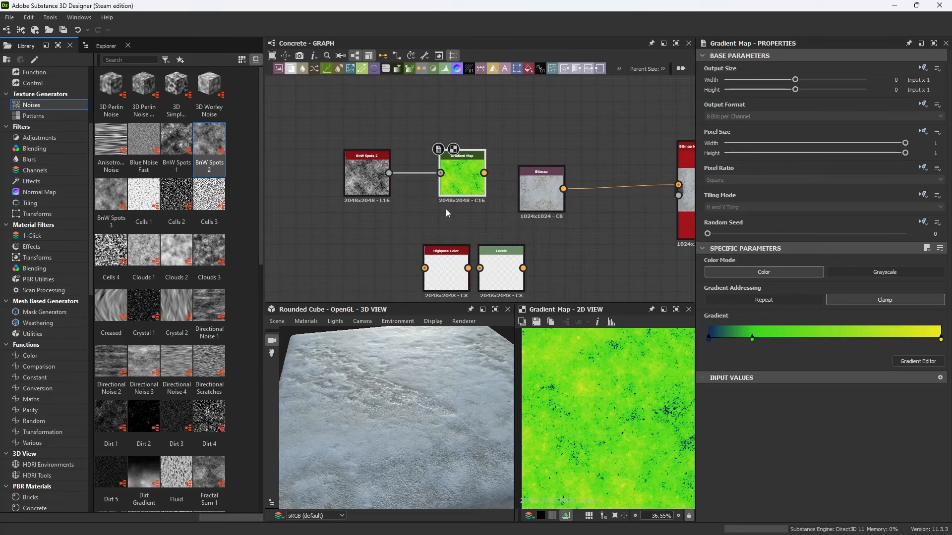
{"action": "key", "text": "Delete"}
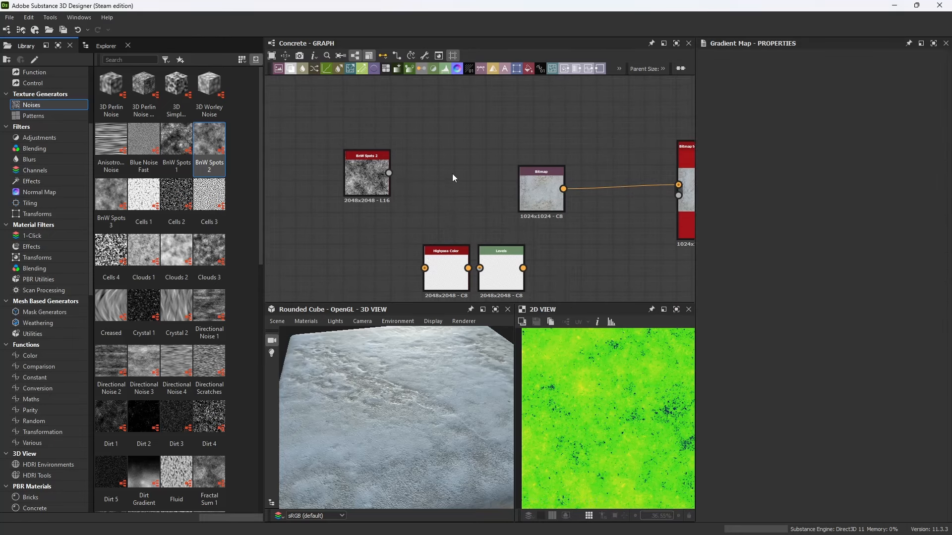
{"action": "left_click", "coordinate": [367, 186]}
{"action": "key", "text": "Delete"}
Delete the unconnected Highpass Color and Levels nodes below the Bitmap node.
{"action": "middle_click_drag", "start_coordinate": [435, 191], "coordinate": [405, 175]}
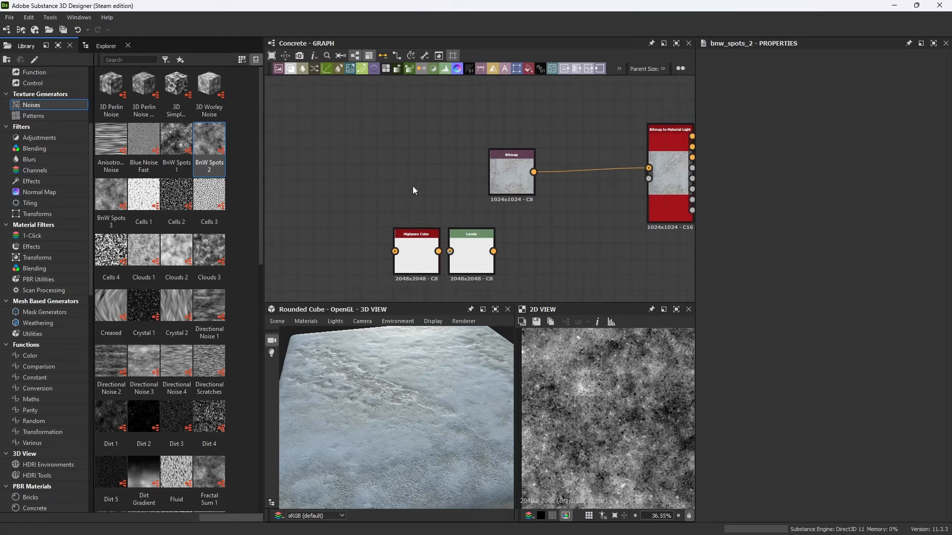
{"action": "left_click", "coordinate": [416, 248]}
{"action": "key", "text": "Delete"}
{"action": "left_click", "coordinate": [474, 243]}
{"action": "key", "text": "Delete"}
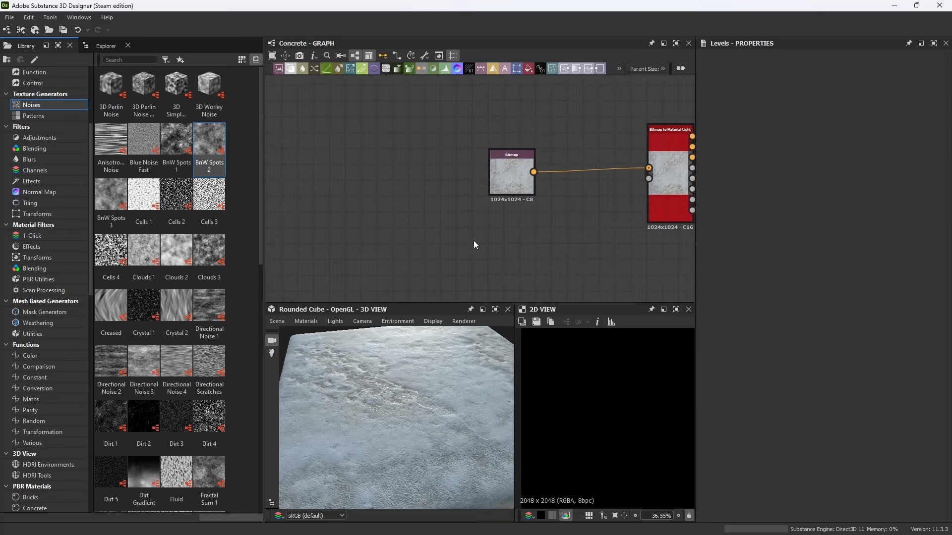
Create output nodes for the Base Material node, without nodes for its hidden connectors.
{"action": "middle_click_drag", "start_coordinate": [557, 224], "coordinate": [412, 221]}
{"action": "middle_click_drag", "start_coordinate": [620, 199], "coordinate": [539, 201]}
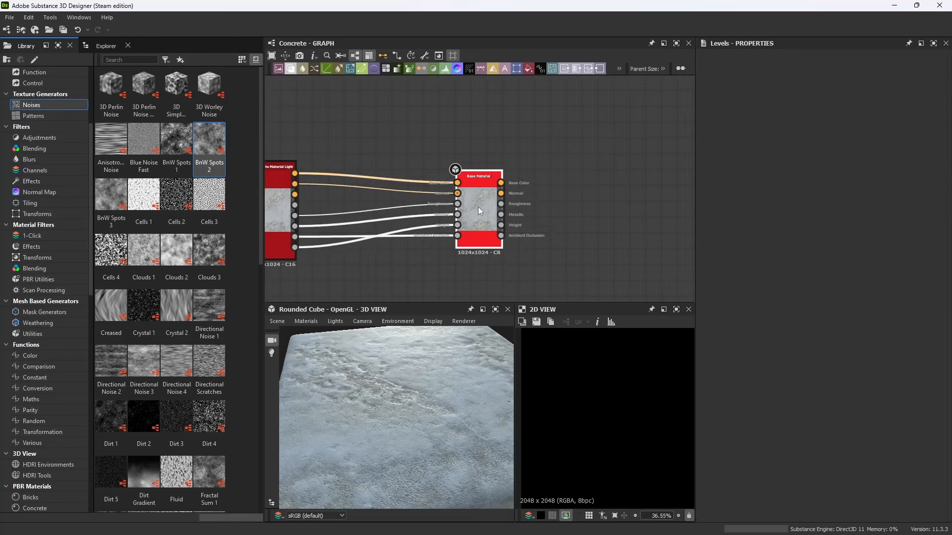
{"action": "left_click_drag", "start_coordinate": [473, 210], "coordinate": [458, 194]}
{"action": "right_click", "coordinate": [457, 195]}
{"action": "mouse_move", "coordinate": [516, 311]}
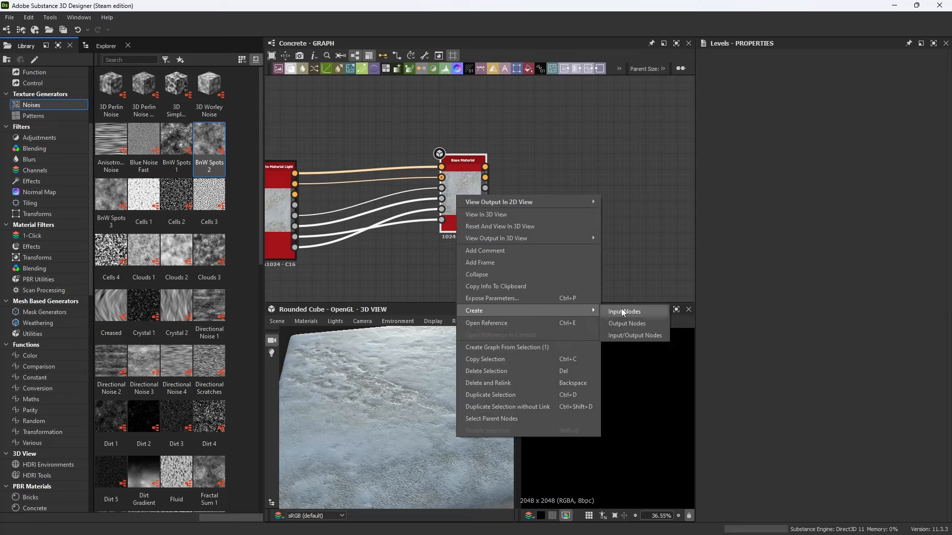
{"action": "left_click", "coordinate": [627, 323]}
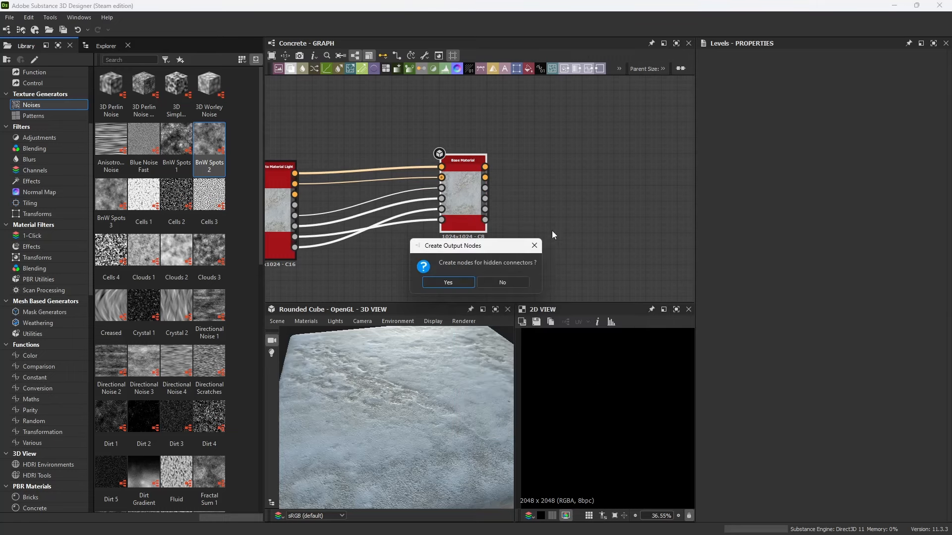
{"action": "left_click", "coordinate": [503, 282]}
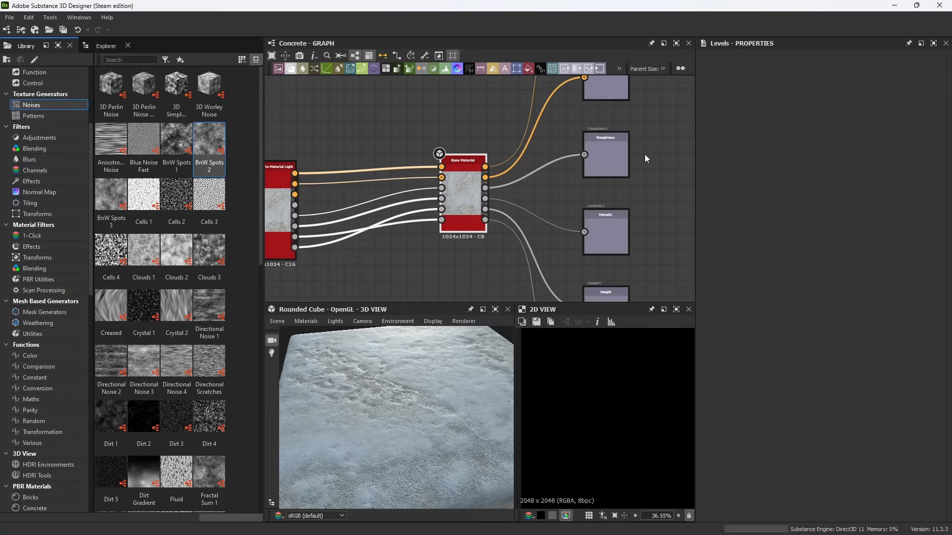
Preview the Base Color and Normal output nodes in the 2D view.
{"action": "middle_click_drag", "start_coordinate": [645, 154], "coordinate": [561, 235]}
{"action": "middle_click_drag", "start_coordinate": [578, 196], "coordinate": [548, 289]}
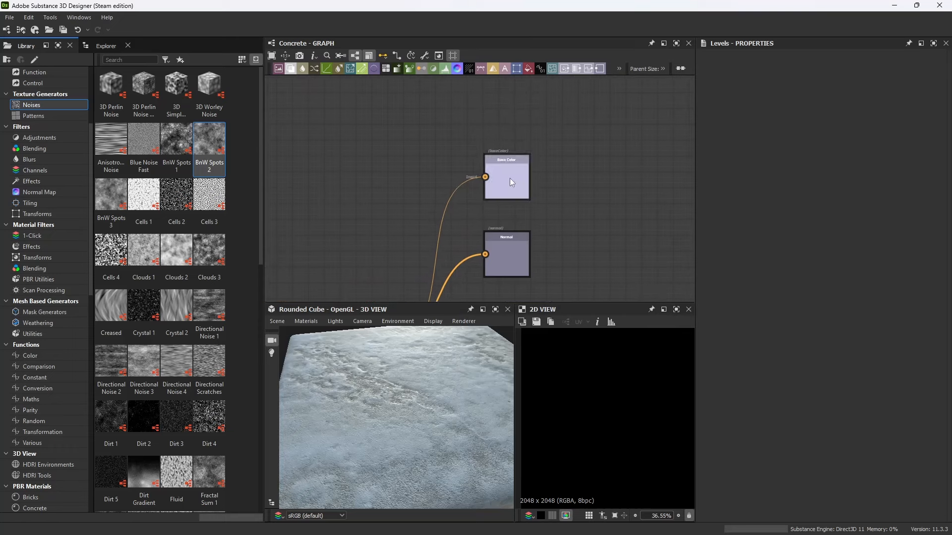
{"action": "double_click", "coordinate": [512, 179]}
{"action": "scroll", "coordinate": [512, 178], "scroll_direction": "up", "scroll_amount": 5}
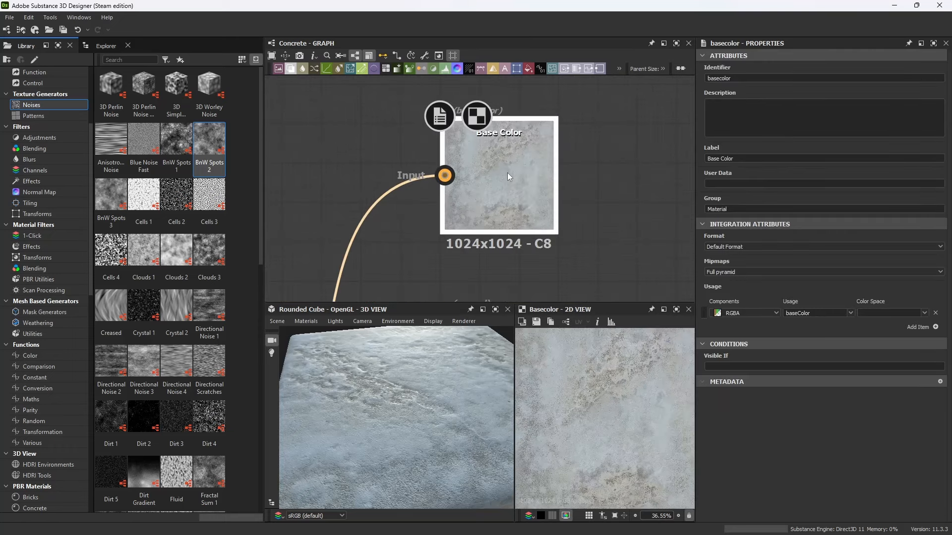
{"action": "middle_click_drag", "start_coordinate": [687, 288], "coordinate": [650, 239]}
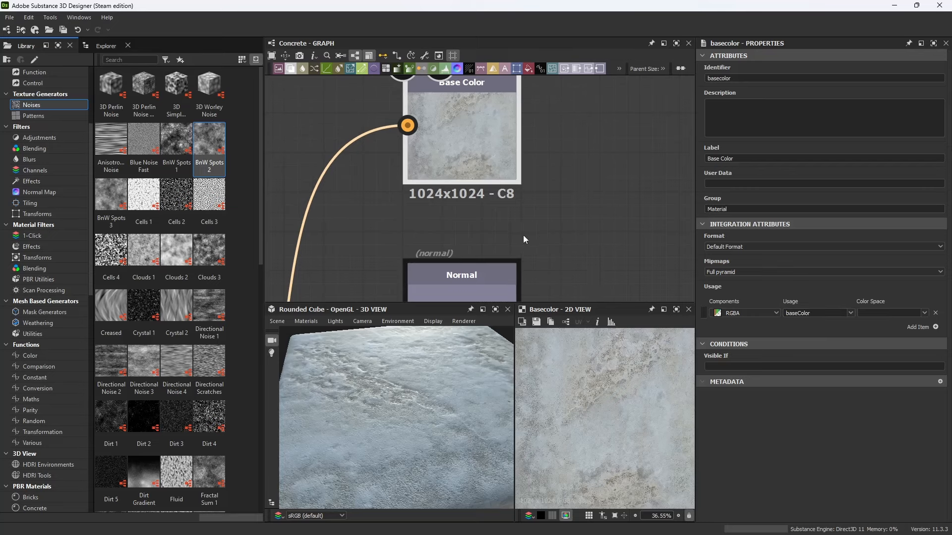
{"action": "middle_click_drag", "start_coordinate": [523, 237], "coordinate": [539, 176]}
{"action": "left_click", "coordinate": [478, 188]}
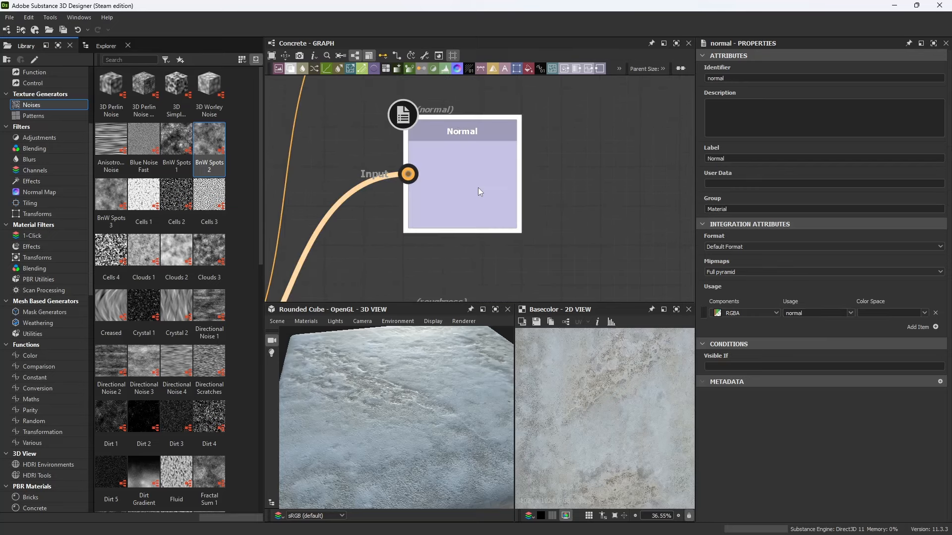
{"action": "double_click", "coordinate": [478, 187]}
{"action": "middle_click_drag", "start_coordinate": [523, 111], "coordinate": [549, 174]}
{"action": "double_click", "coordinate": [503, 152]}
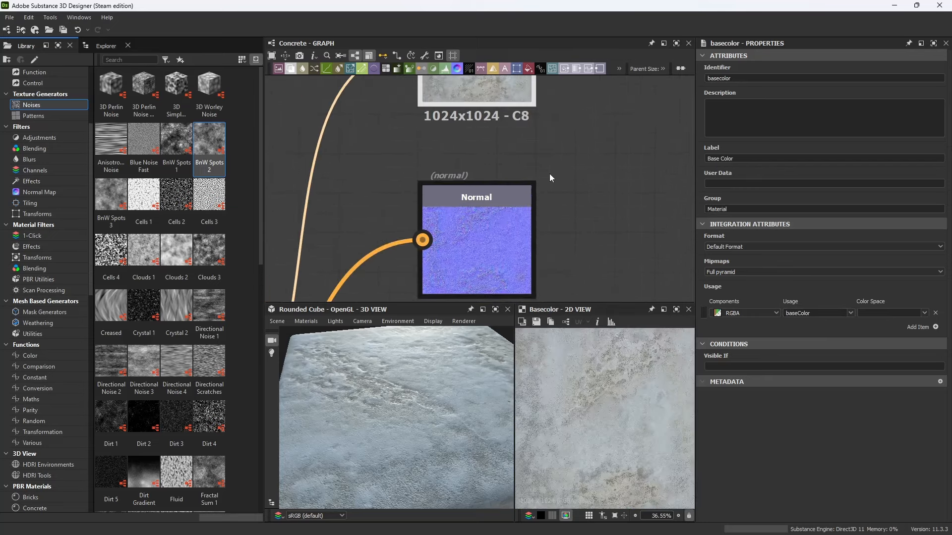
{"action": "double_click", "coordinate": [502, 217]}
Preview the Roughness, Metallic, Height and Ambient Occlusion output nodes in the 2D view.
{"action": "middle_click_drag", "start_coordinate": [561, 293], "coordinate": [553, 169]}
{"action": "left_click", "coordinate": [451, 248]}
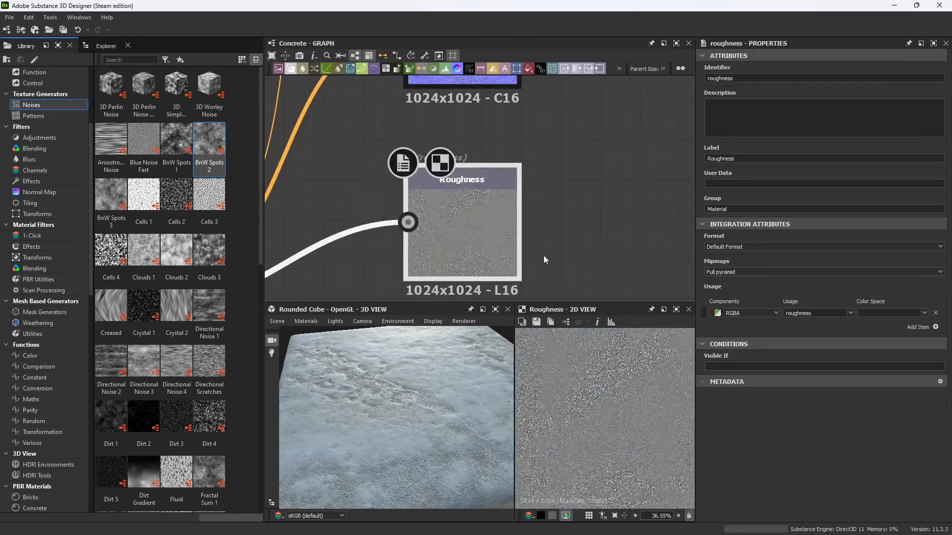
{"action": "scroll", "coordinate": [545, 248], "scroll_direction": "down", "scroll_amount": 5}
{"action": "left_click", "coordinate": [490, 227]}
{"action": "scroll", "coordinate": [490, 227], "scroll_direction": "down", "scroll_amount": 5}
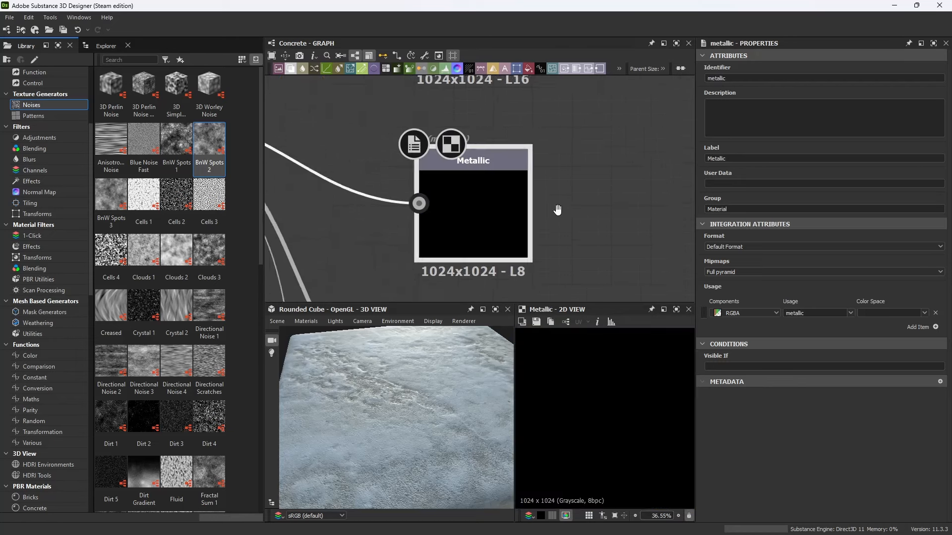
{"action": "left_click", "coordinate": [523, 215]}
{"action": "scroll", "coordinate": [582, 183], "scroll_direction": "down", "scroll_amount": 2}
{"action": "scroll", "coordinate": [582, 182], "scroll_direction": "down", "scroll_amount": 5}
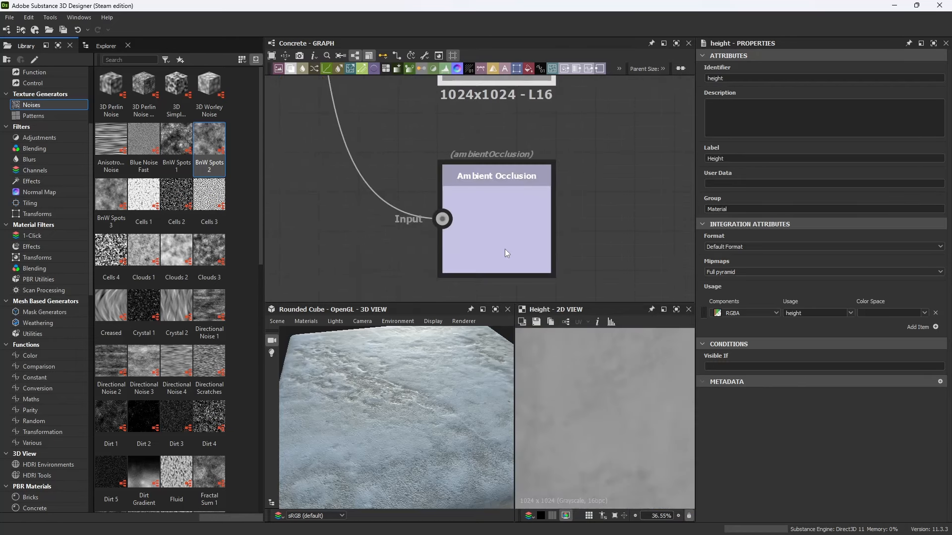
{"action": "left_click", "coordinate": [504, 249]}
{"action": "scroll", "coordinate": [587, 168], "scroll_direction": "down", "scroll_amount": 5}
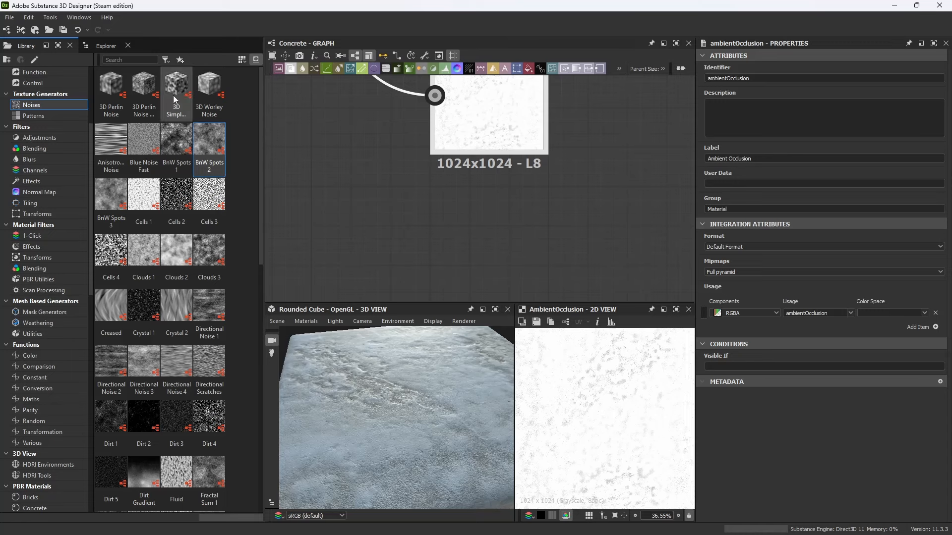
Save the unsaved package to the Desktop as a Substance 3D Designer file named Concrete.
{"action": "left_click", "coordinate": [107, 46]}
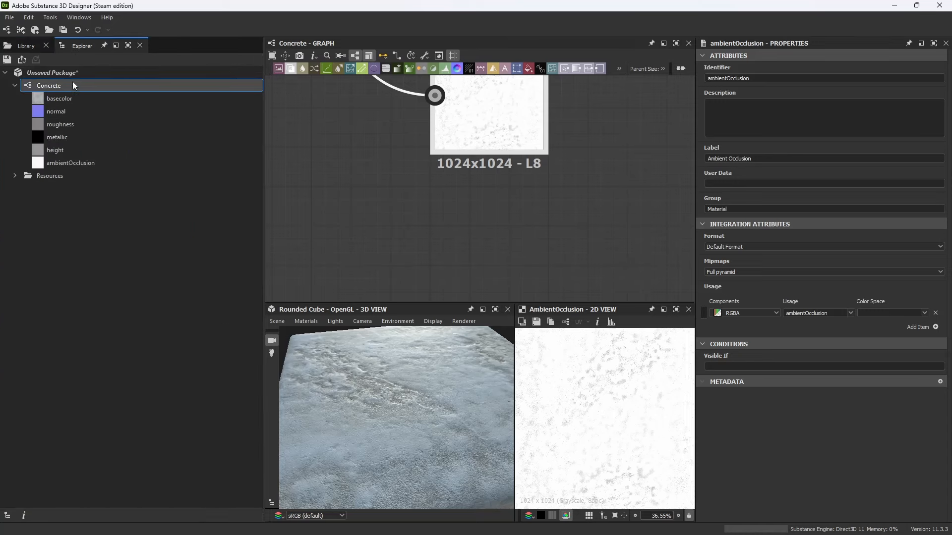
{"action": "right_click", "coordinate": [84, 73]}
{"action": "left_click", "coordinate": [157, 154]}
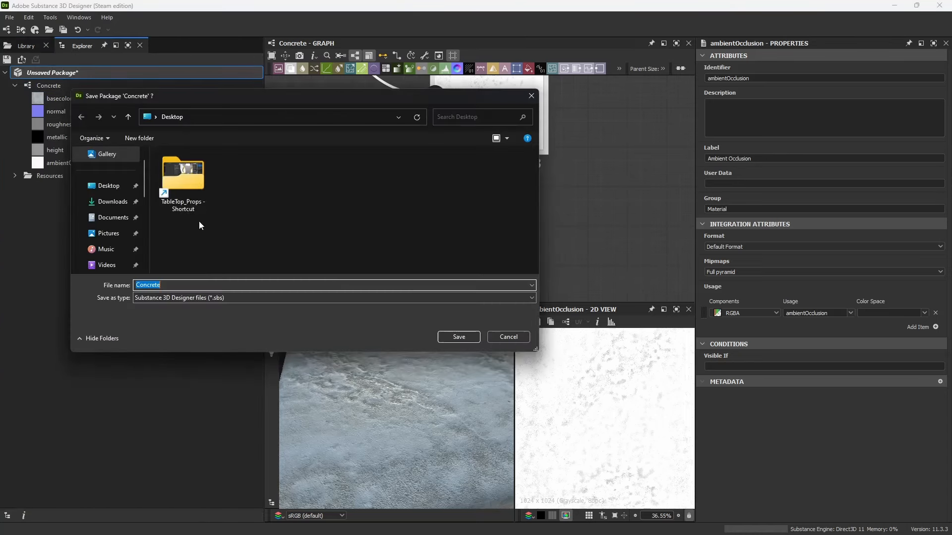
{"action": "left_click", "coordinate": [109, 186]}
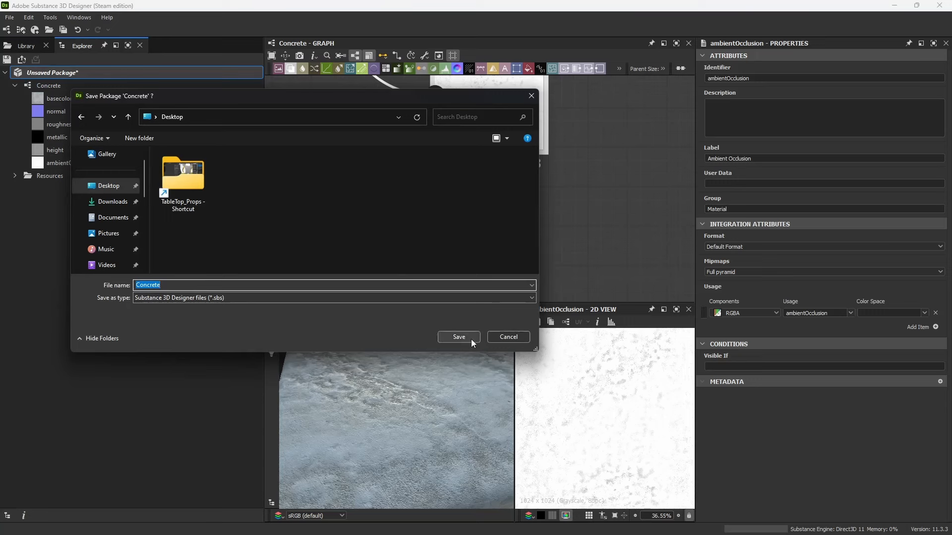
{"action": "left_click", "coordinate": [458, 337]}
Review the bitmap export settings and available file formats for the Concrete graph's outputs without exporting them.
{"action": "right_click", "coordinate": [90, 90]}
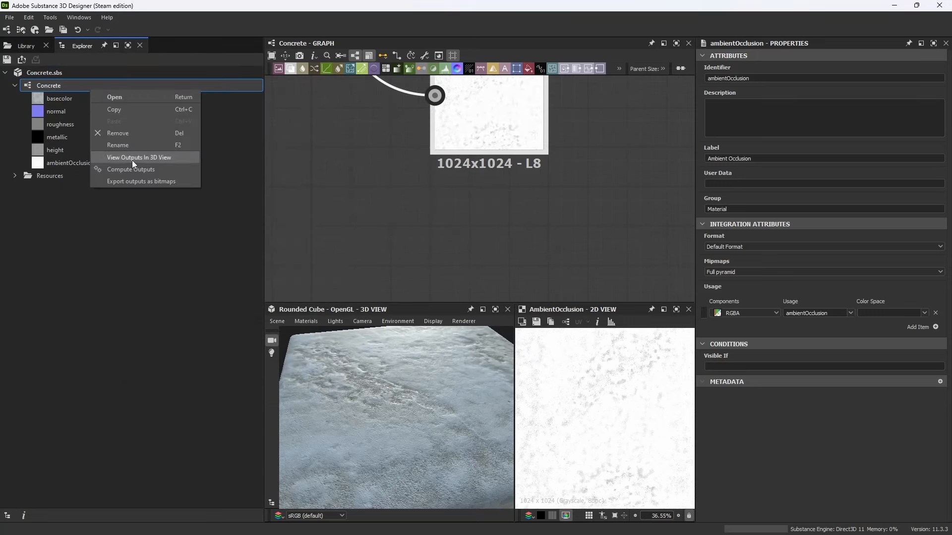
{"action": "left_click", "coordinate": [150, 183]}
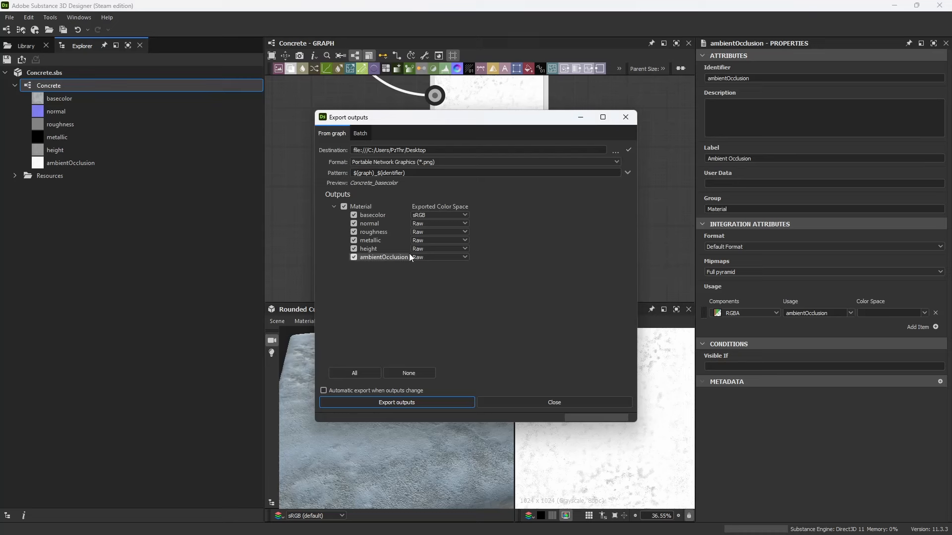
{"action": "left_click", "coordinate": [444, 163]}
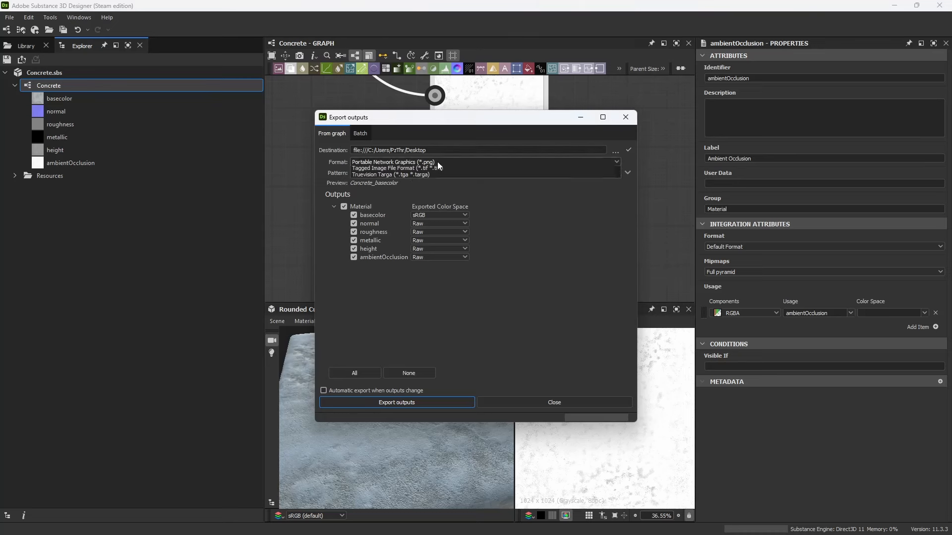
{"action": "left_click", "coordinate": [437, 162]}
{"action": "left_click", "coordinate": [626, 117]}
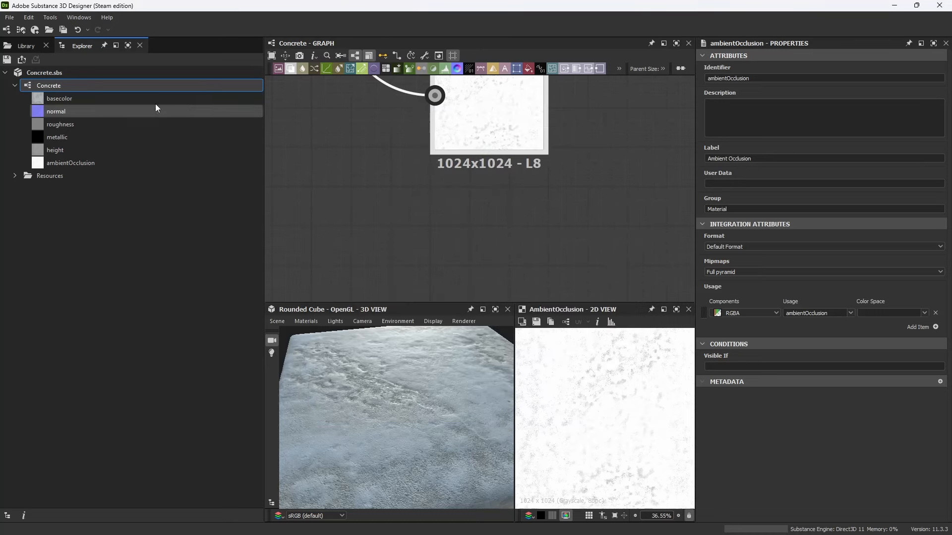
Publish the Concrete package to the Desktop as Concrete.sbsar, generating its missing icon.
{"action": "right_click", "coordinate": [94, 84]}
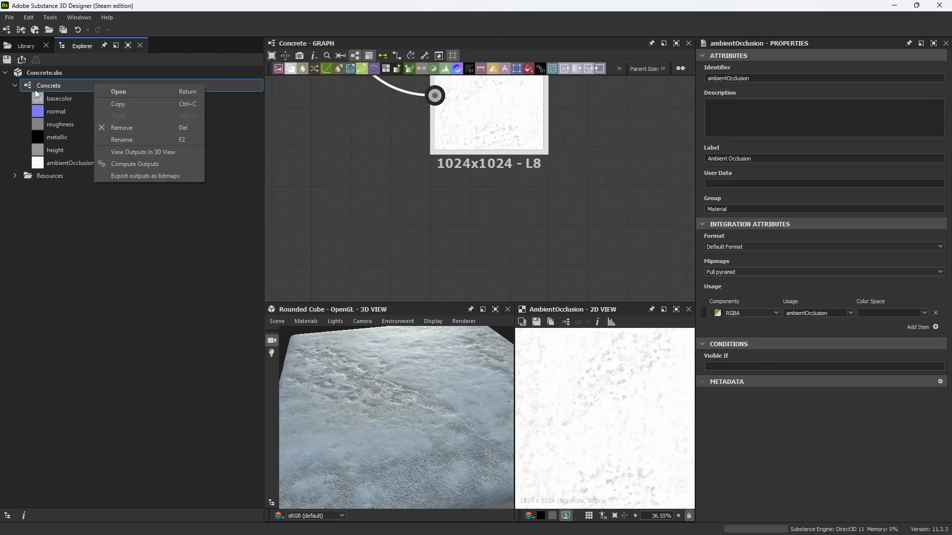
{"action": "right_click", "coordinate": [58, 74]}
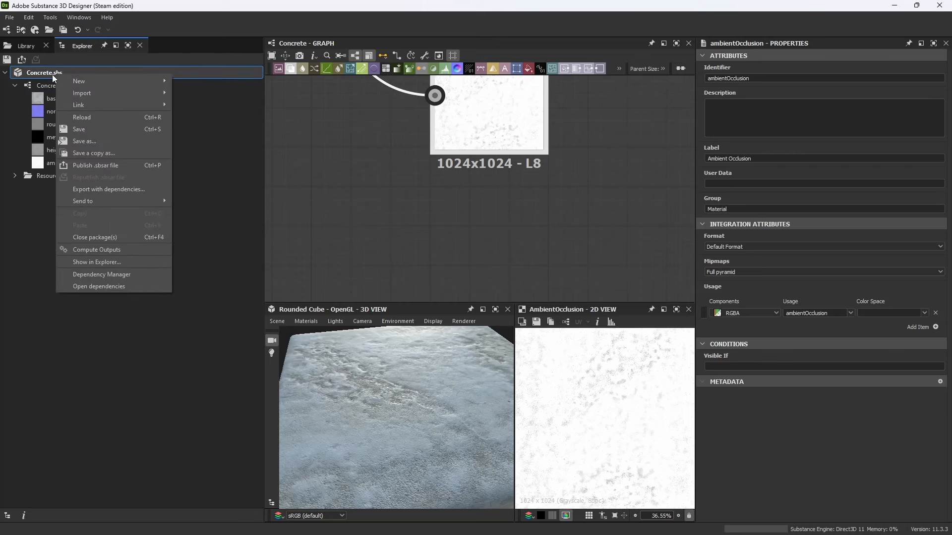
{"action": "left_click", "coordinate": [122, 165]}
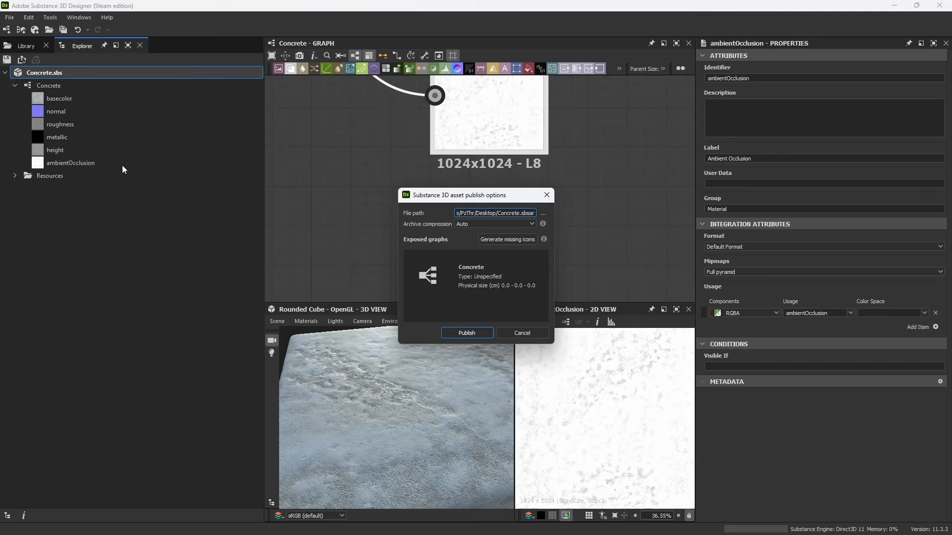
{"action": "left_click", "coordinate": [509, 240]}
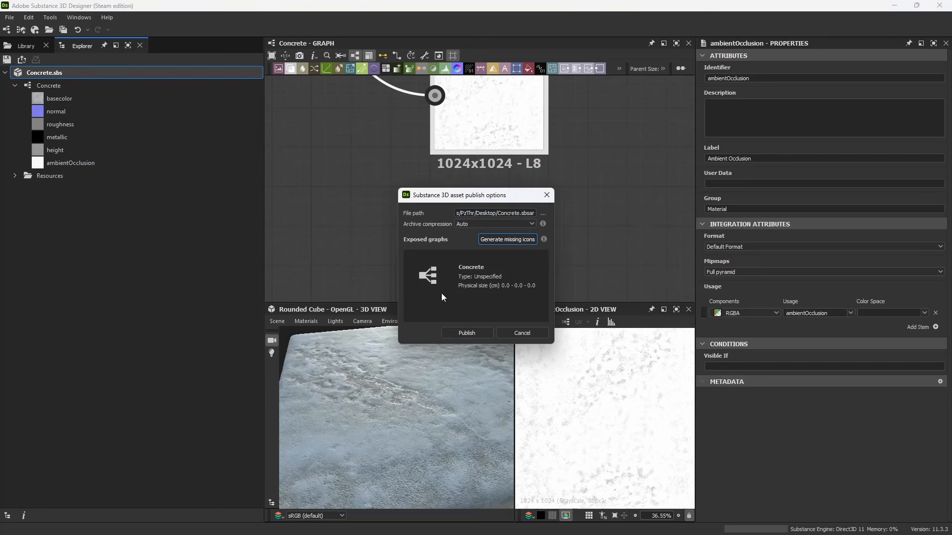
{"action": "left_click", "coordinate": [543, 214]}
{"action": "left_click", "coordinate": [772, 450]}
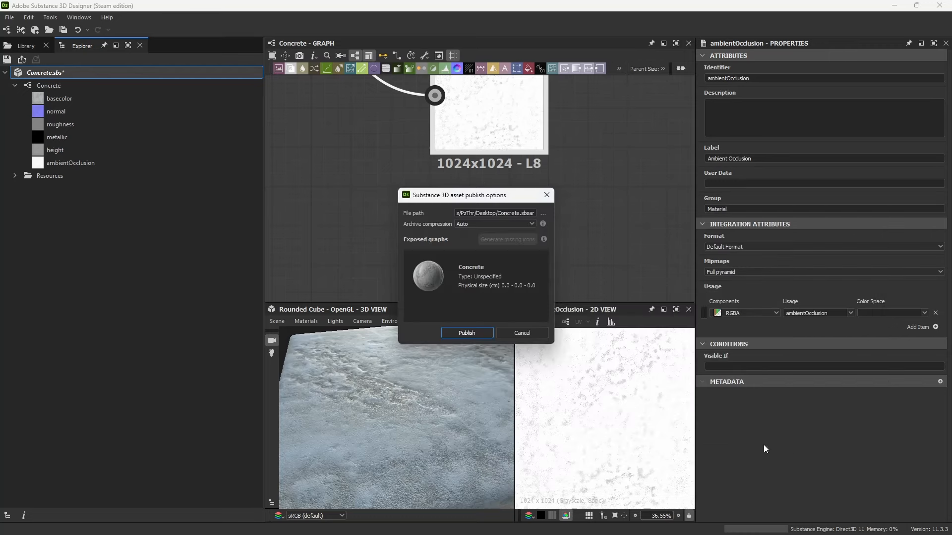
{"action": "left_click", "coordinate": [469, 335]}
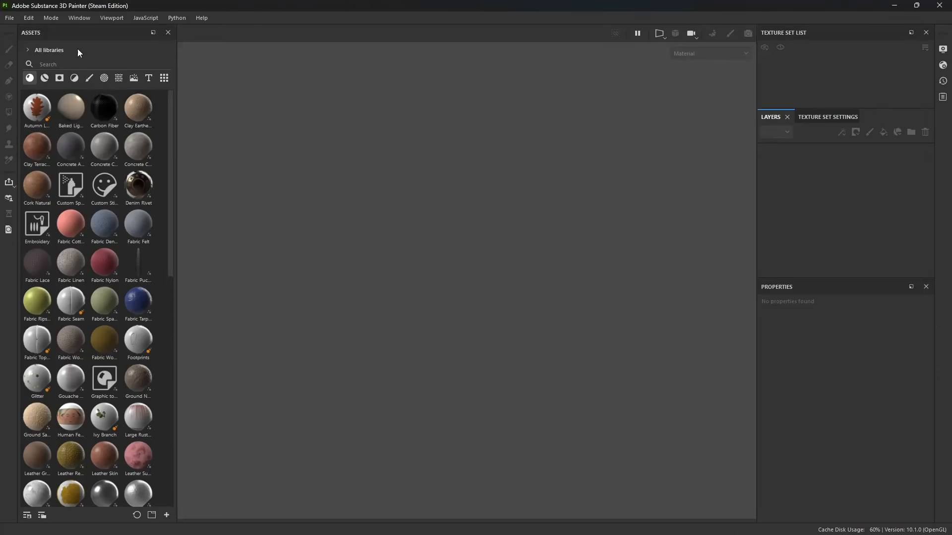
Switch to Substance 3D Painter and open the MeetMat sample project.
{"action": "left_click", "coordinate": [10, 17]}
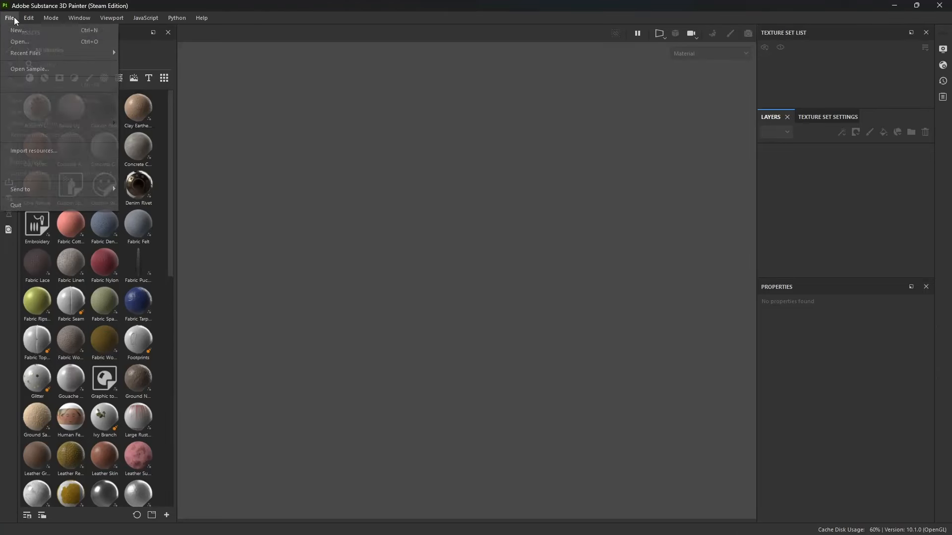
{"action": "left_click", "coordinate": [40, 71]}
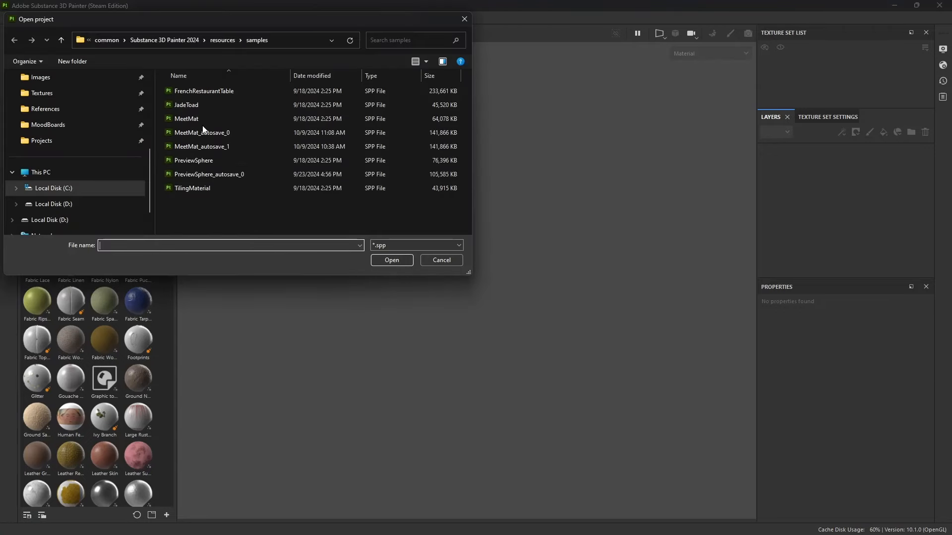
{"action": "double_click", "coordinate": [203, 124]}
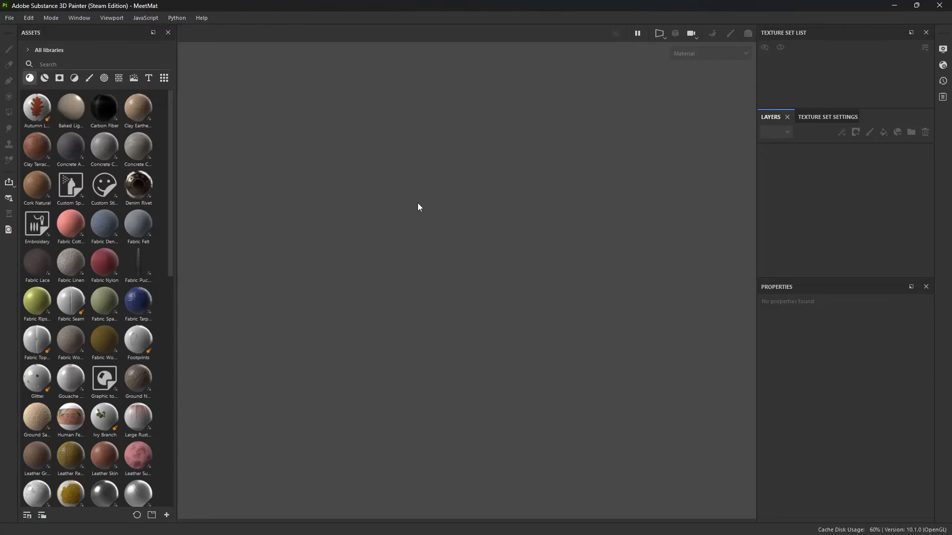
Look through the viewport's display modes for lighting, single channels and mesh maps, keeping Material.
{"action": "left_click_drag", "start_coordinate": [486, 238], "coordinate": [385, 272], "text": "alt"}
{"action": "middle_click_drag", "start_coordinate": [485, 246], "coordinate": [399, 267], "text": "alt"}
{"action": "scroll", "coordinate": [428, 254], "scroll_direction": "up", "scroll_amount": 1}
{"action": "middle_click_drag", "start_coordinate": [457, 258], "coordinate": [471, 258], "text": "alt"}
{"action": "middle_click_drag", "start_coordinate": [373, 167], "coordinate": [370, 160], "text": "alt"}
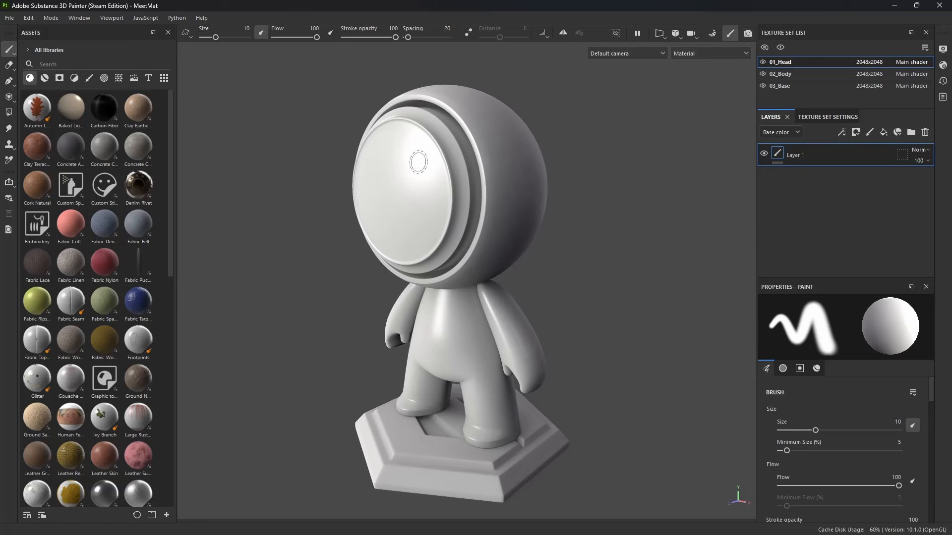
{"action": "left_click", "coordinate": [726, 55]}
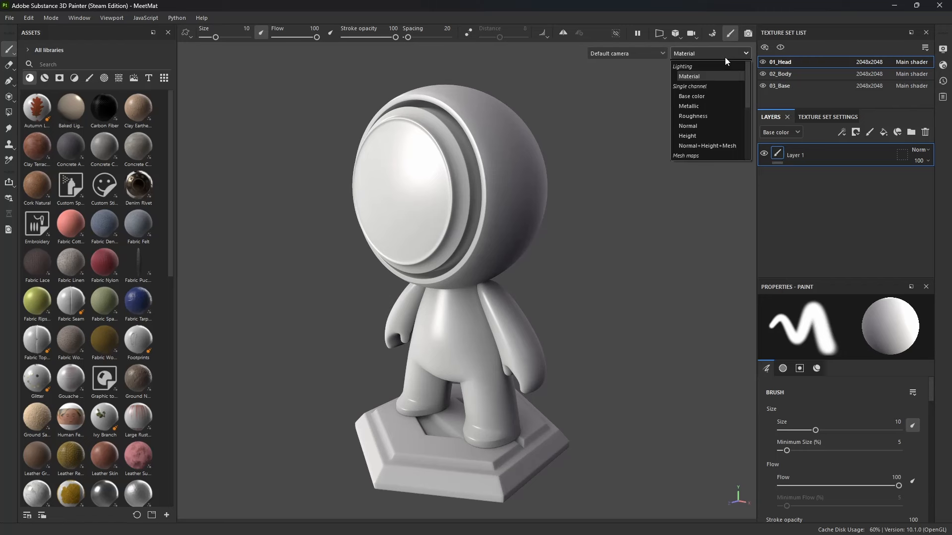
{"action": "scroll", "coordinate": [704, 99], "scroll_direction": "down", "scroll_amount": 5}
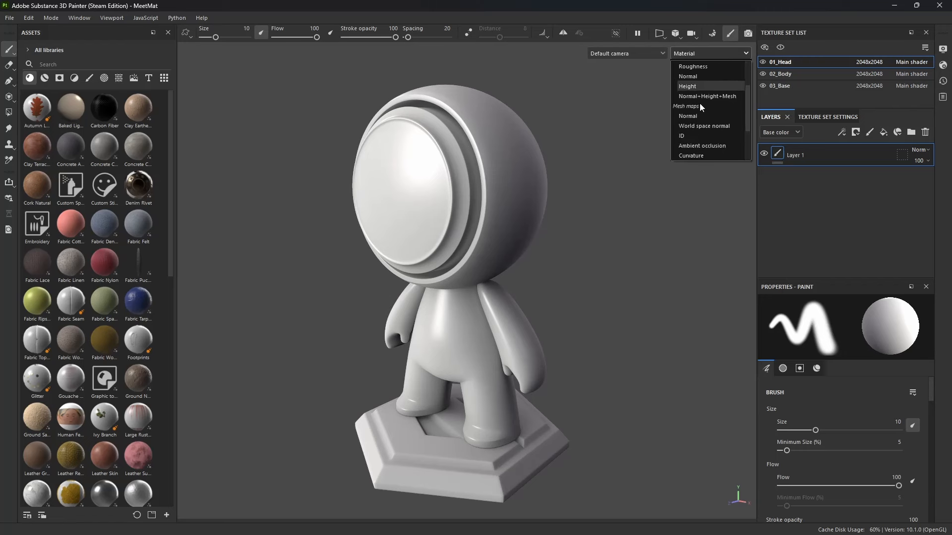
{"action": "left_click", "coordinate": [595, 136]}
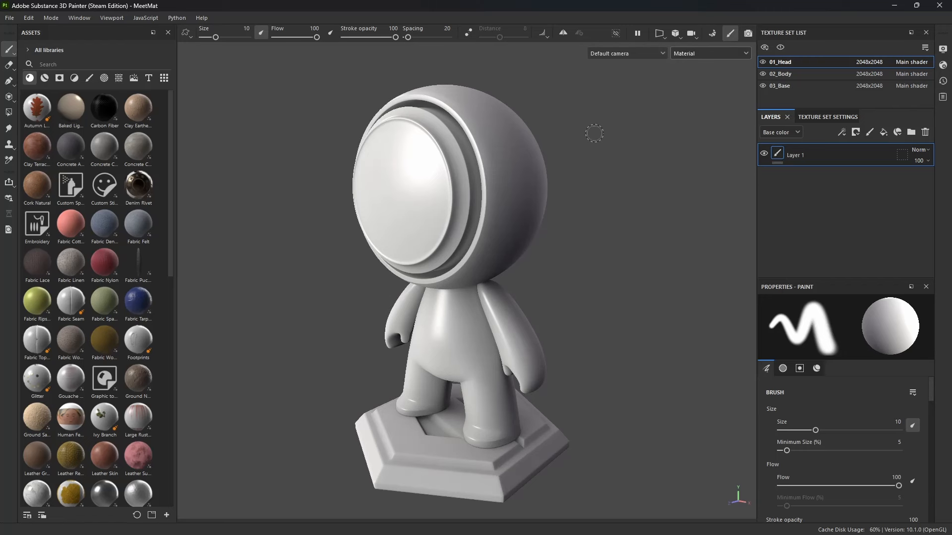
Cycle the MeetMat model's display through its mesh maps, from Bent normals through Ambient occlusion and Curvature to Opacity.
{"action": "key", "text": "b"}
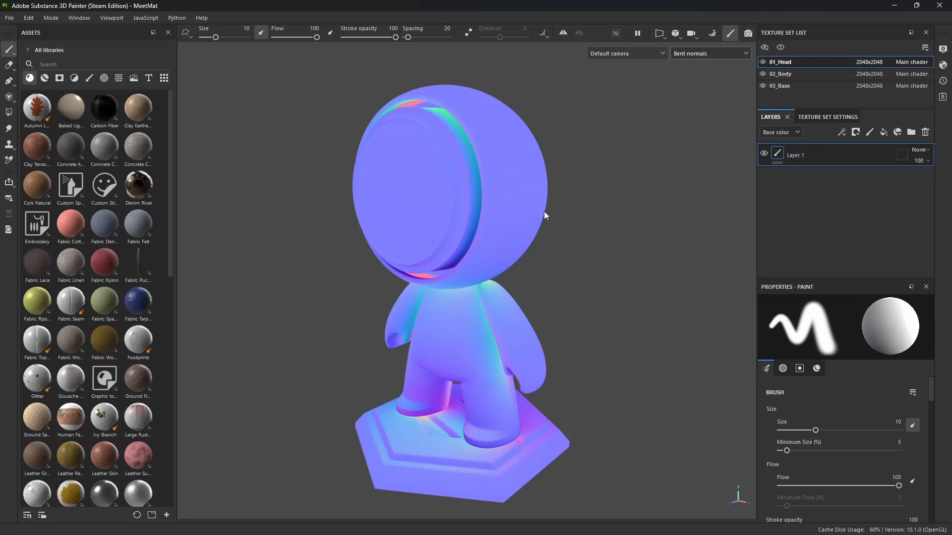
{"action": "key", "text": "b"}
{"action": "key", "text": "b"}
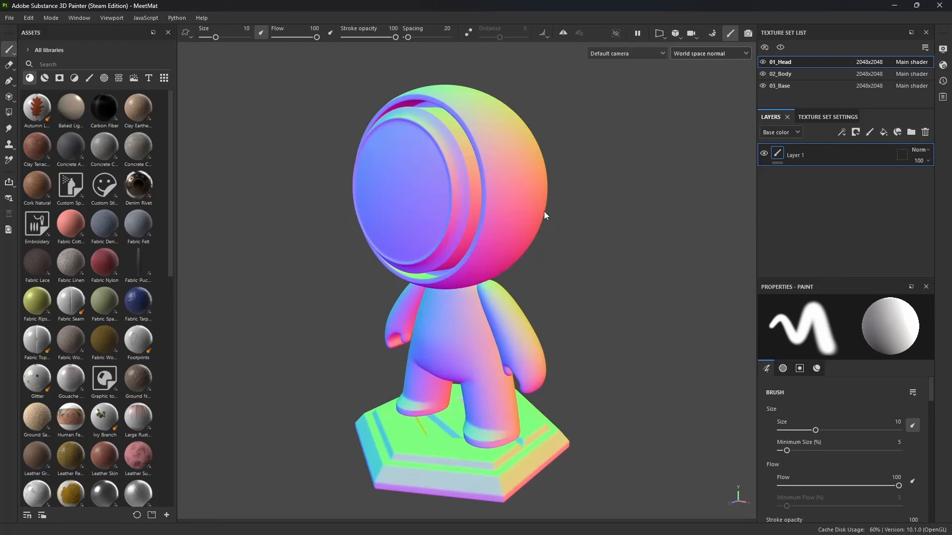
{"action": "key", "text": "b"}
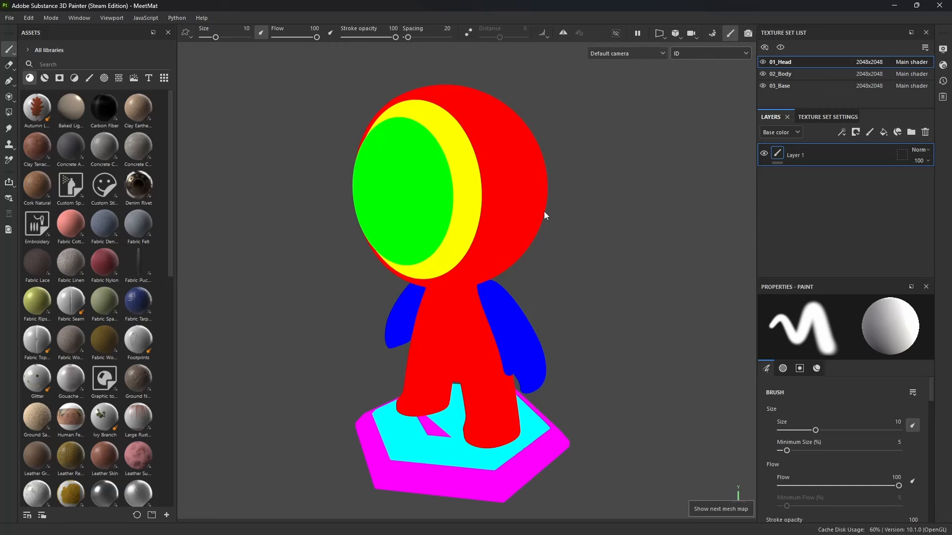
{"action": "key", "text": "b"}
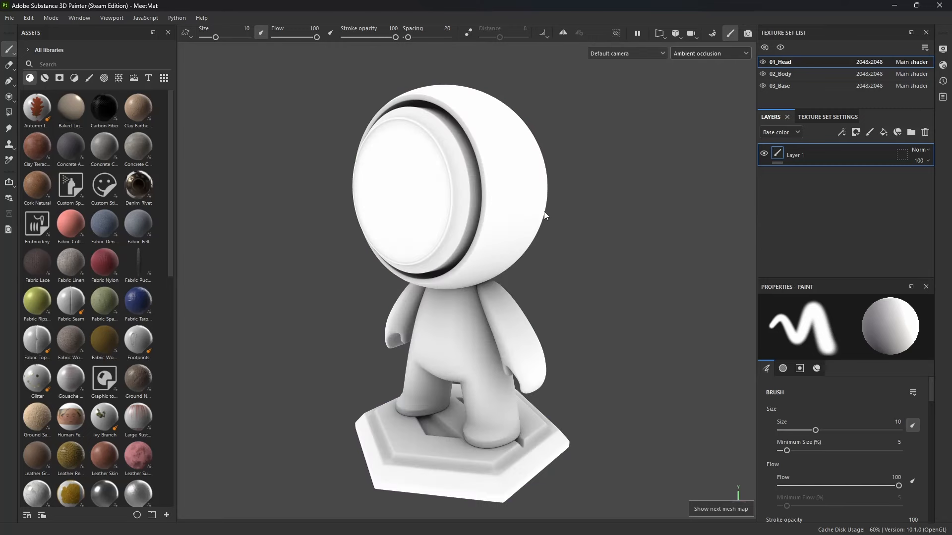
{"action": "key", "text": "b"}
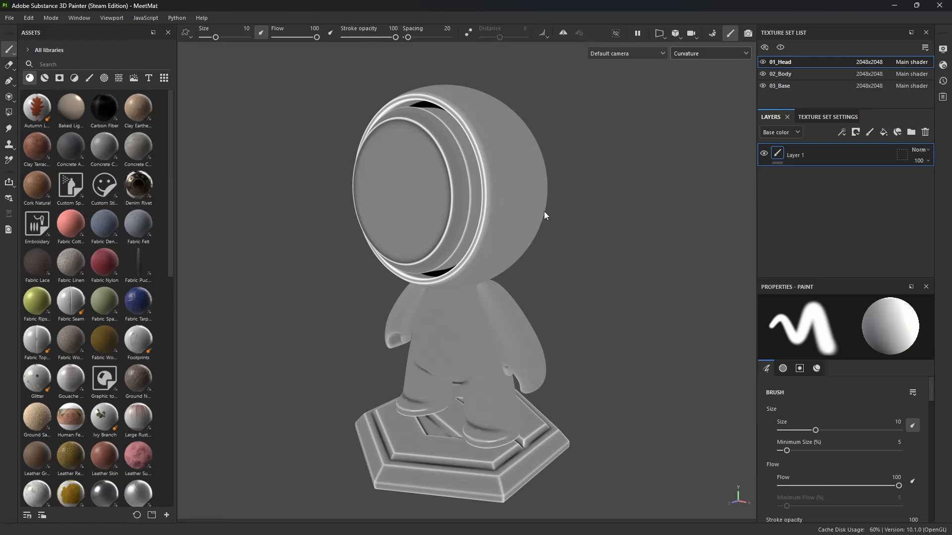
{"action": "key", "text": "b"}
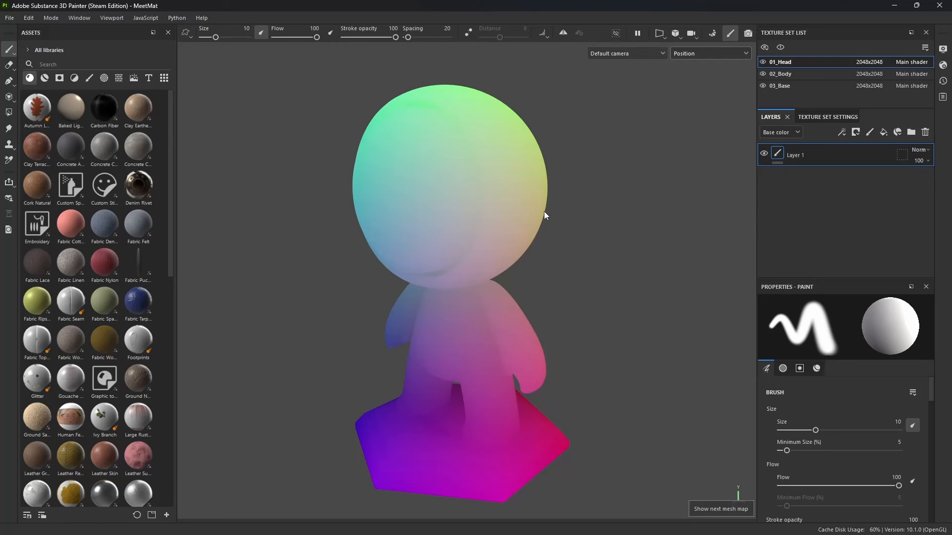
{"action": "key", "text": "b"}
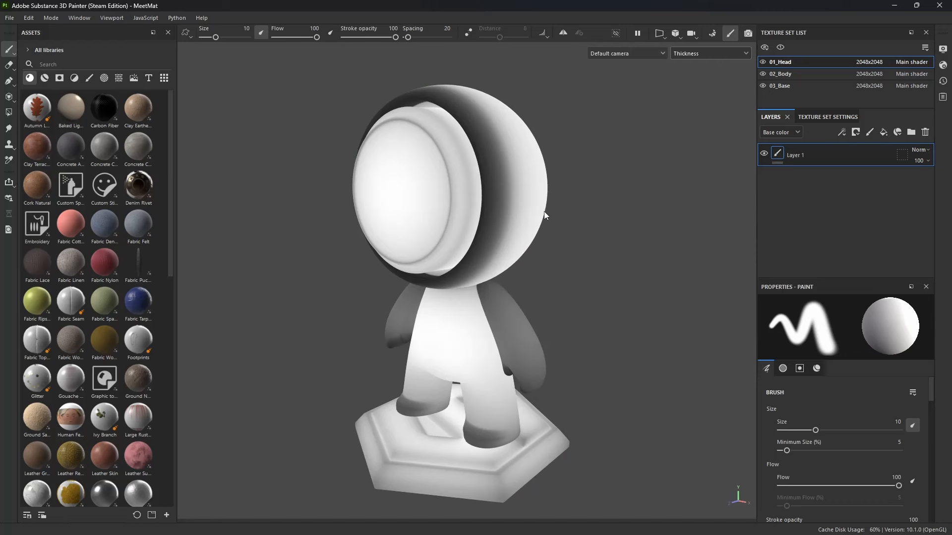
{"action": "key", "text": "b"}
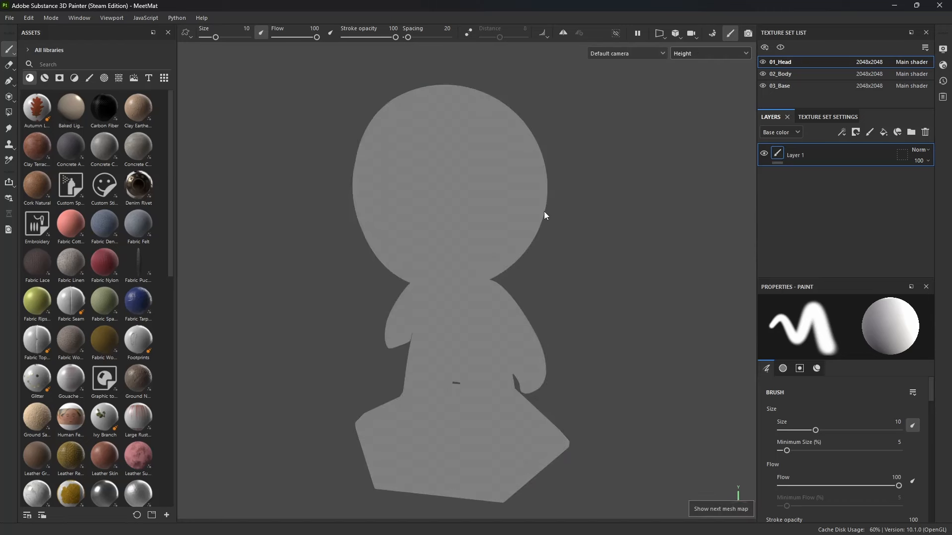
{"action": "key", "text": "b"}
{"action": "key", "text": "b"}
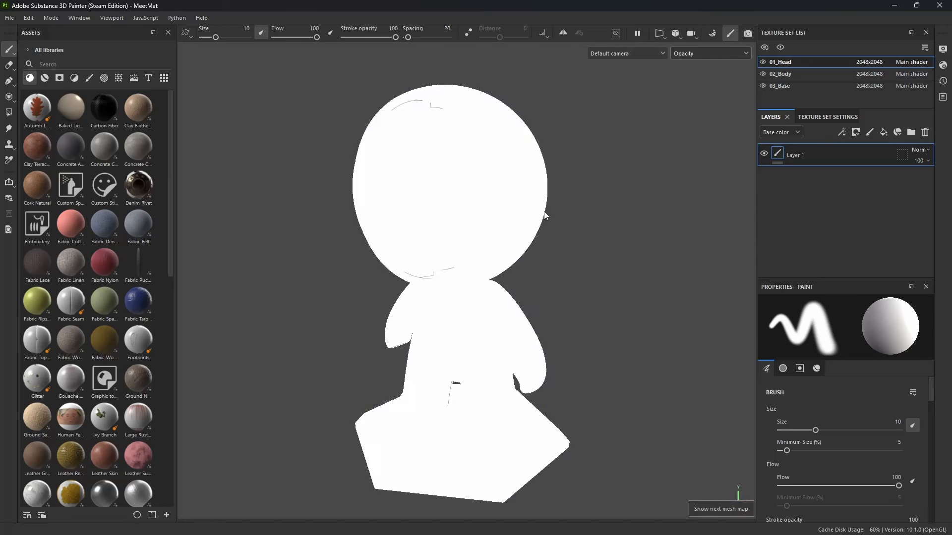
Cycle the model's display through its single texture channels and return to the Material view.
{"action": "key", "text": "c"}
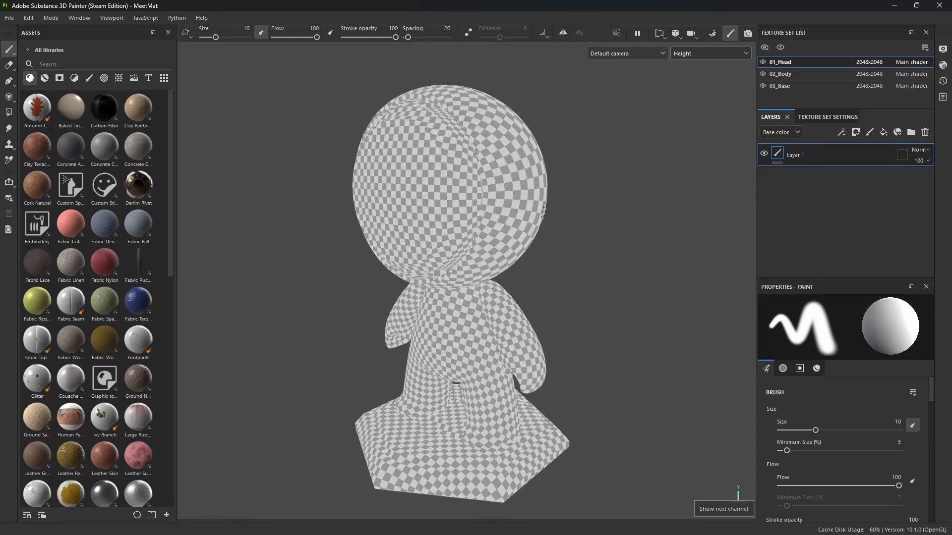
{"action": "key", "text": "c"}
{"action": "key", "text": "c"}
{"action": "key", "text": "c"}
{"action": "key", "text": "c"}
{"action": "key", "text": "c"}
{"action": "key", "text": "c"}
{"action": "key", "text": "c"}
{"action": "key", "text": "c"}
{"action": "key", "text": "c"}
{"action": "key", "text": "c"}
{"action": "key", "text": "m"}
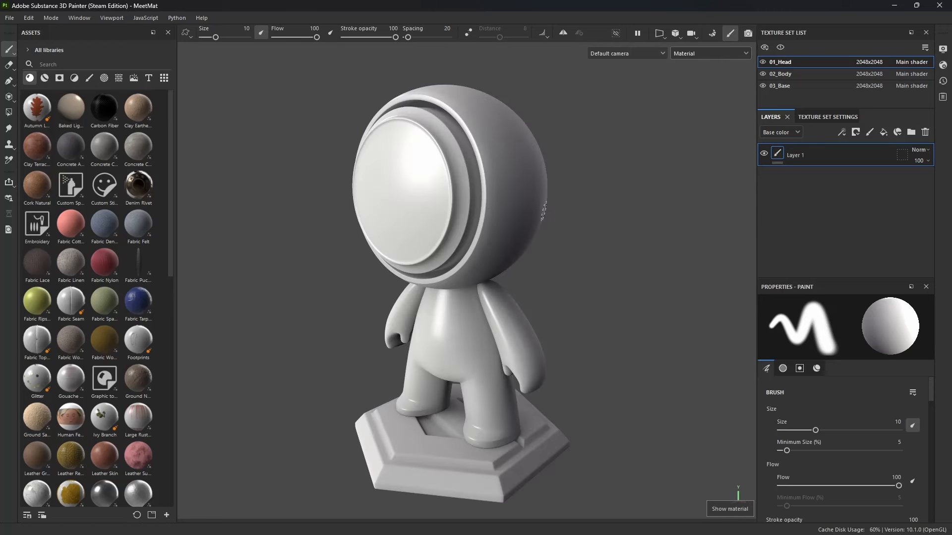
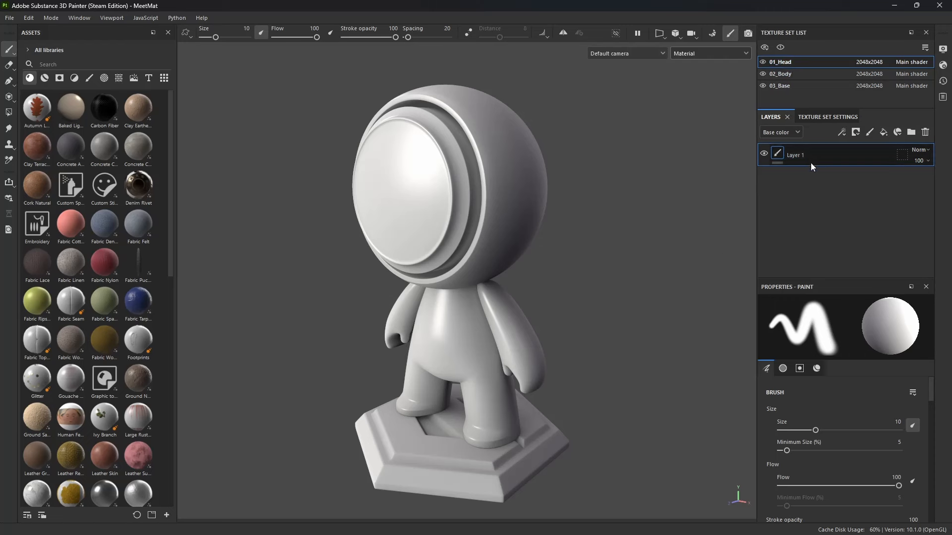
Check the layer stacks of the 03_Base and 01_Head texture sets and inspect the model's head up close.
{"action": "left_click", "coordinate": [786, 86]}
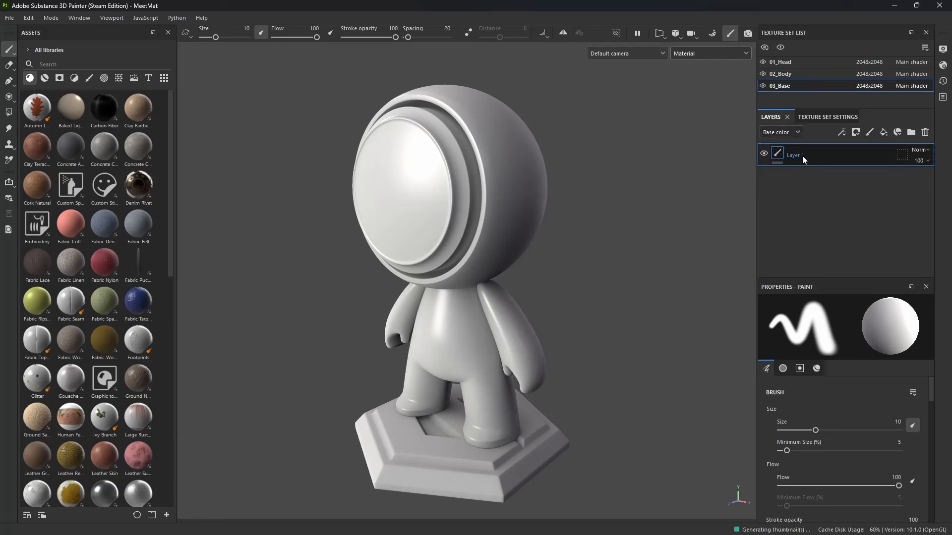
{"action": "left_click", "coordinate": [780, 62]}
{"action": "scroll", "coordinate": [540, 196], "scroll_direction": "up", "scroll_amount": 2}
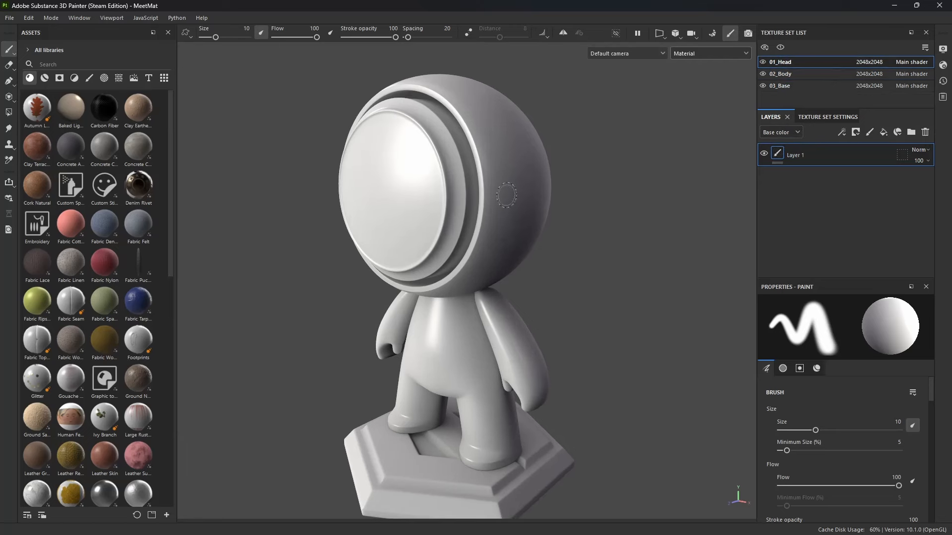
{"action": "left_click_drag", "start_coordinate": [540, 197], "coordinate": [526, 226], "text": "alt"}
{"action": "scroll", "coordinate": [542, 208], "scroll_direction": "up", "scroll_amount": 2}
{"action": "middle_click_drag", "start_coordinate": [542, 208], "coordinate": [568, 285], "text": "alt"}
{"action": "middle_click_drag", "start_coordinate": [562, 247], "coordinate": [593, 163], "text": "alt"}
{"action": "left_click_drag", "start_coordinate": [593, 163], "coordinate": [555, 213], "text": "alt"}
{"action": "middle_click_drag", "start_coordinate": [554, 212], "coordinate": [565, 223], "text": "alt"}
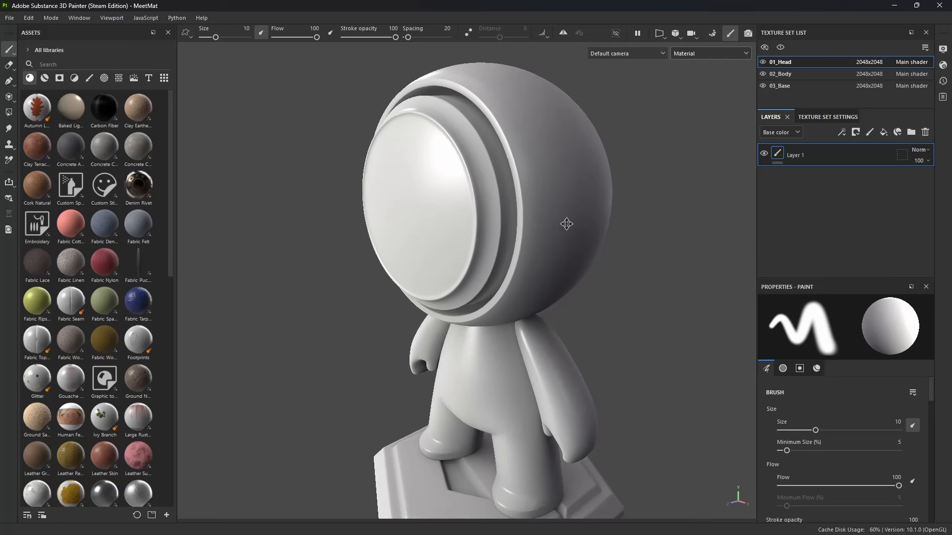
Enlarge the paint properties area with the brush alignment and alpha settings in view.
{"action": "scroll", "coordinate": [850, 442], "scroll_direction": "down", "scroll_amount": 5}
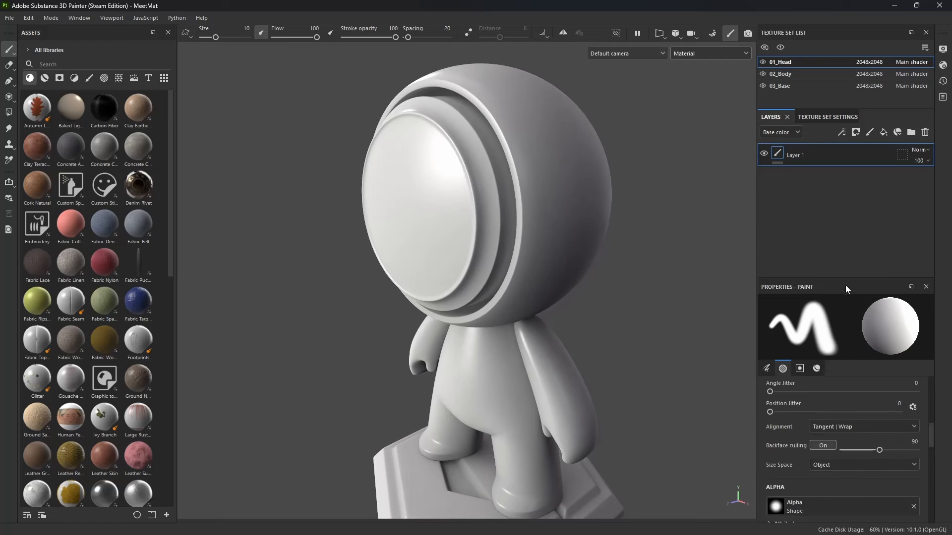
{"action": "left_click_drag", "start_coordinate": [849, 279], "coordinate": [859, 171]}
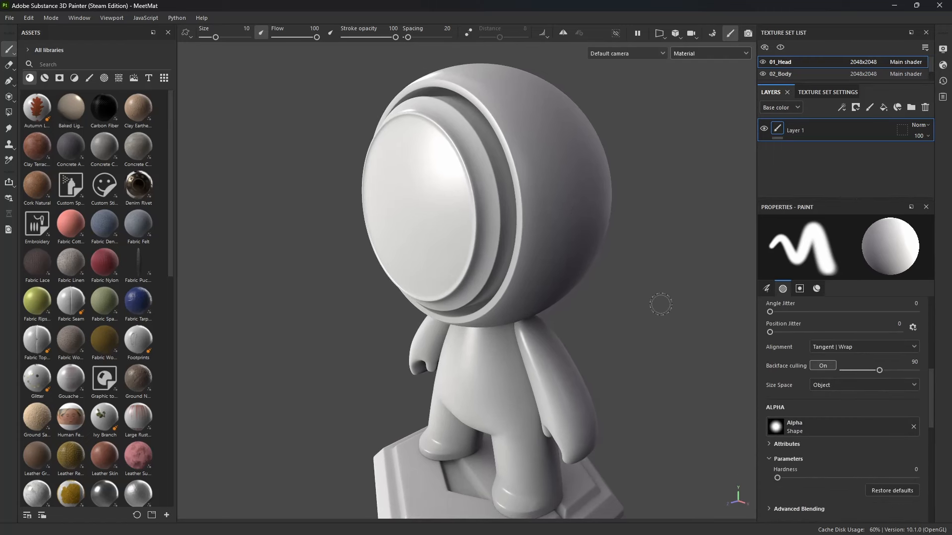
{"action": "middle_click_drag", "start_coordinate": [628, 291], "coordinate": [603, 293], "text": "alt"}
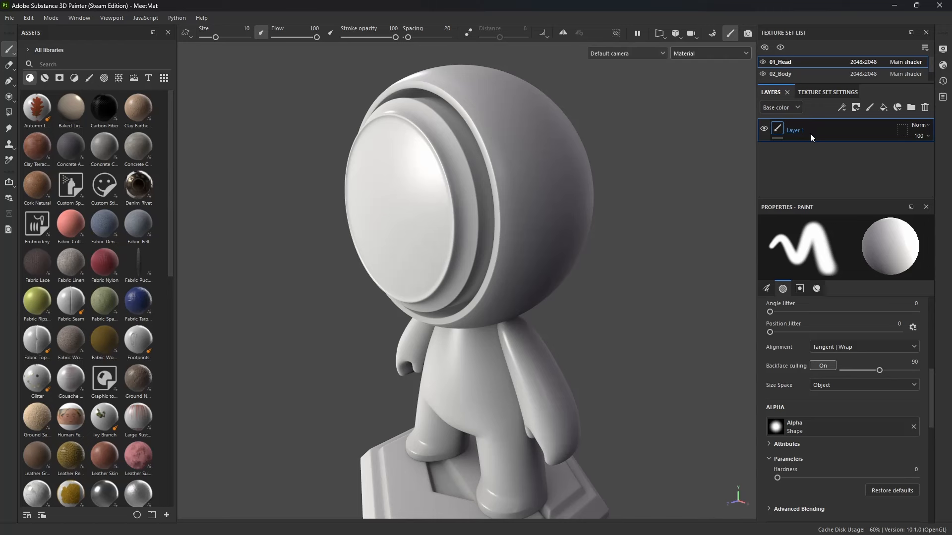
Delete the paint layer from the 01_Head texture set and add a fill layer in its place.
{"action": "left_click", "coordinate": [789, 109]}
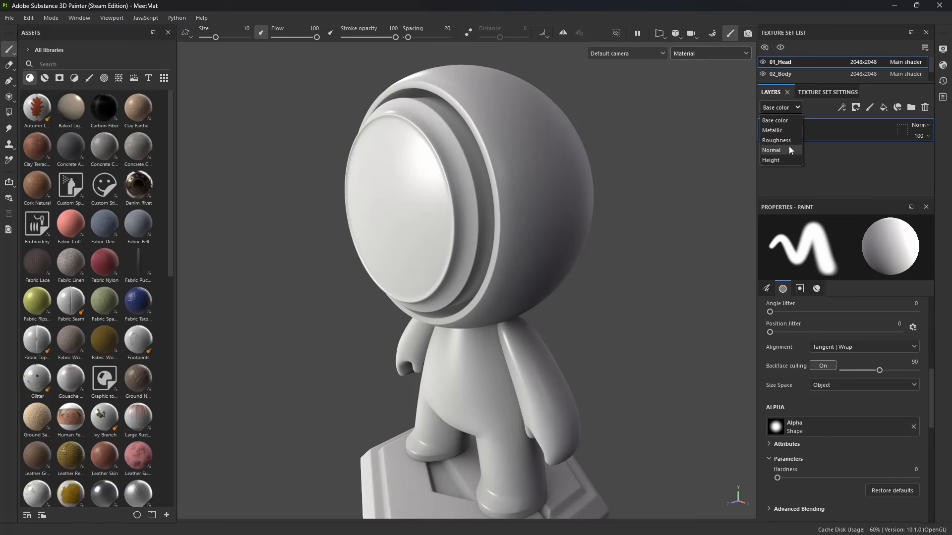
{"action": "left_click", "coordinate": [906, 150]}
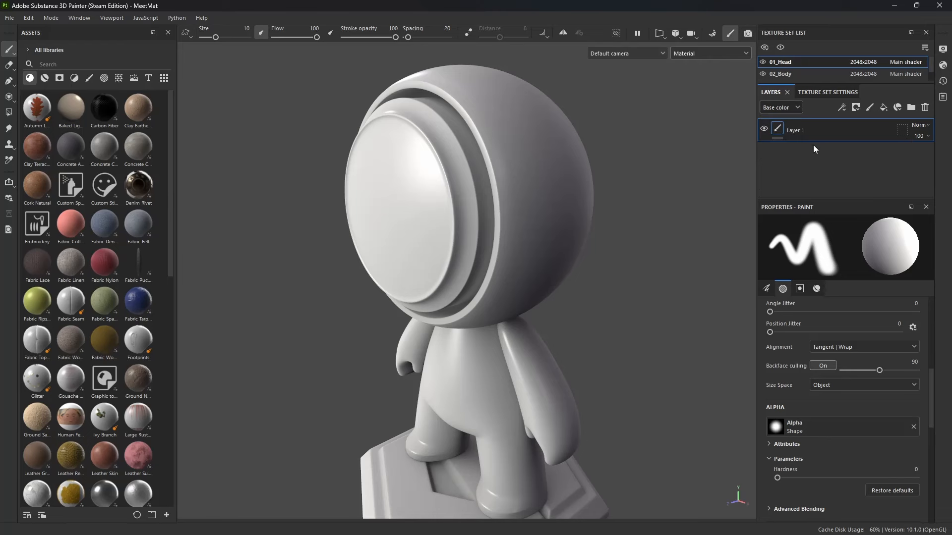
{"action": "left_click", "coordinate": [925, 107]}
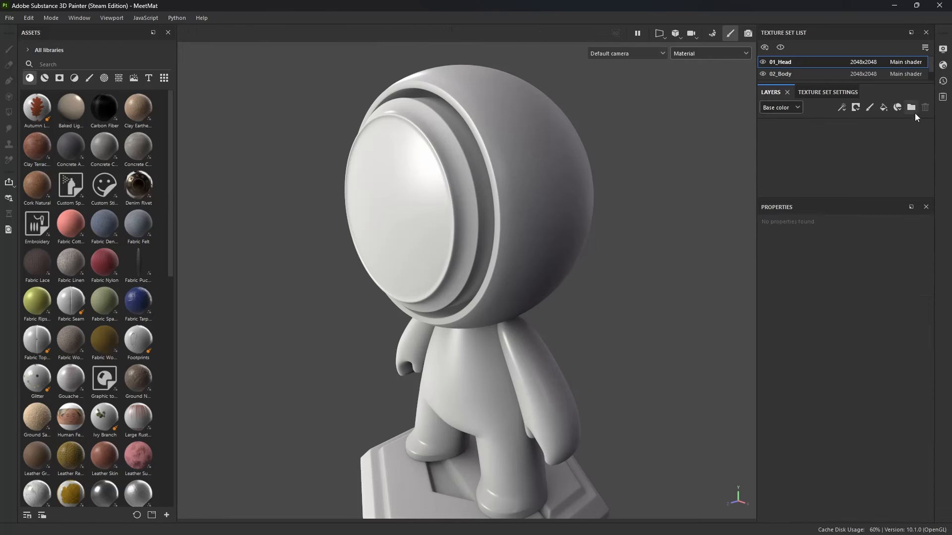
{"action": "left_click", "coordinate": [885, 108]}
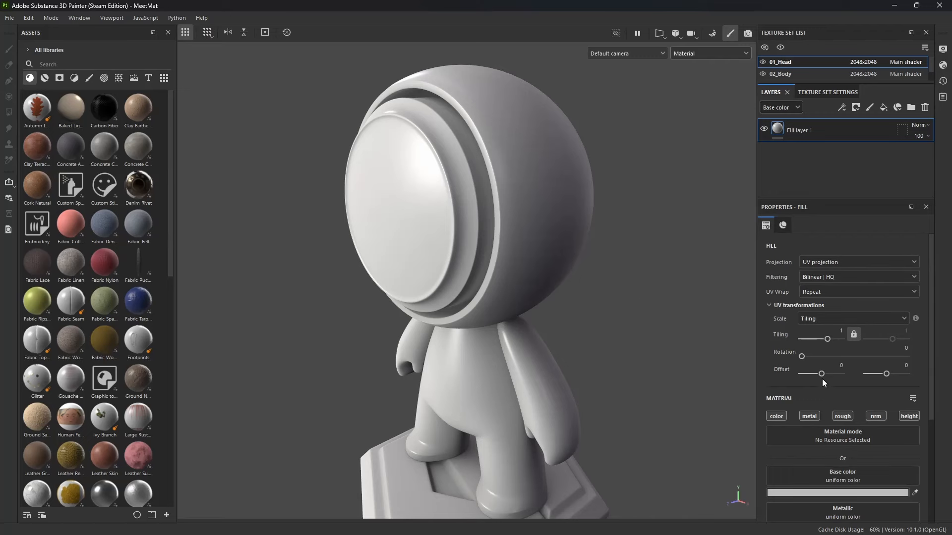
Set the fill layer's base color to the bright red F70F0F on the model's head.
{"action": "scroll", "coordinate": [838, 412], "scroll_direction": "down", "scroll_amount": 3}
{"action": "scroll", "coordinate": [841, 420], "scroll_direction": "down", "scroll_amount": 2}
{"action": "left_click", "coordinate": [833, 344]}
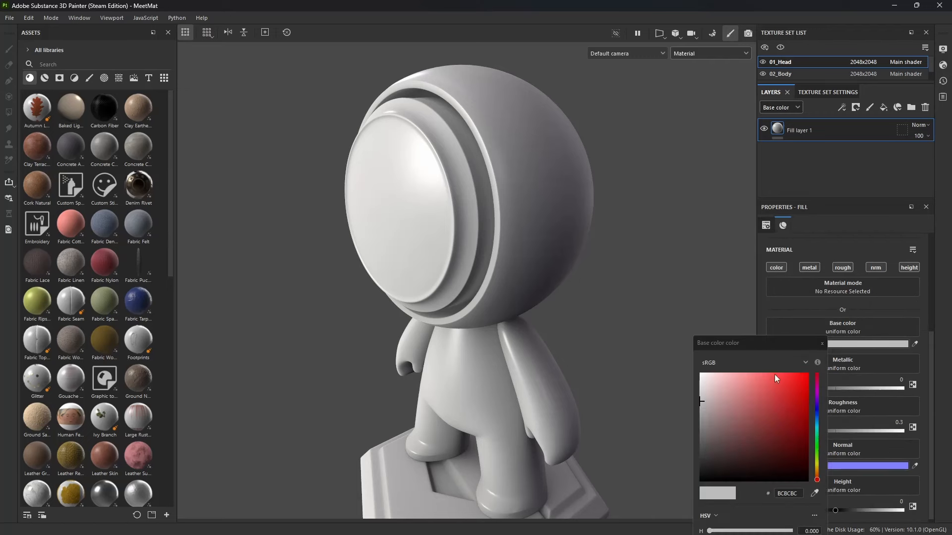
{"action": "left_click", "coordinate": [802, 377]}
{"action": "left_click_drag", "start_coordinate": [322, 243], "coordinate": [349, 283], "text": "alt"}
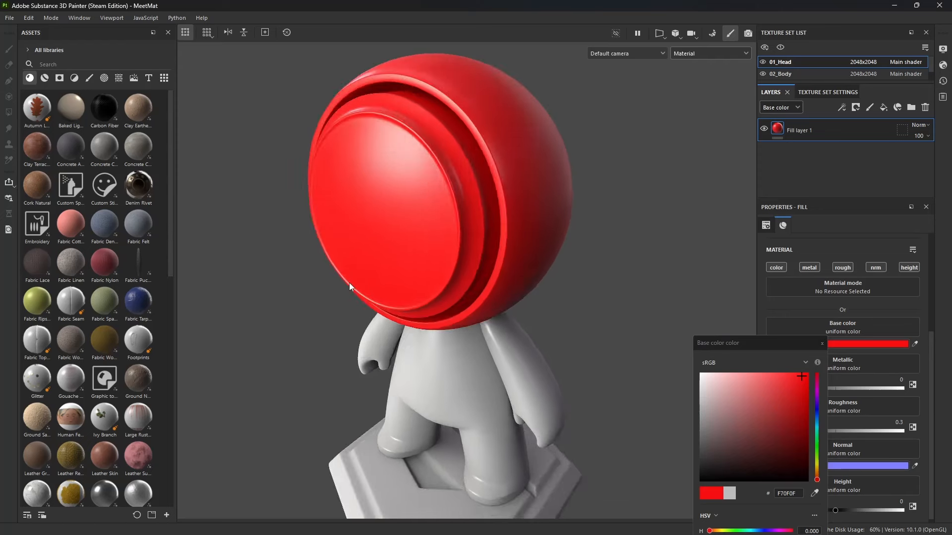
{"action": "middle_click_drag", "start_coordinate": [484, 254], "coordinate": [504, 305], "text": "alt"}
{"action": "left_click_drag", "start_coordinate": [505, 309], "coordinate": [583, 275], "text": "alt"}
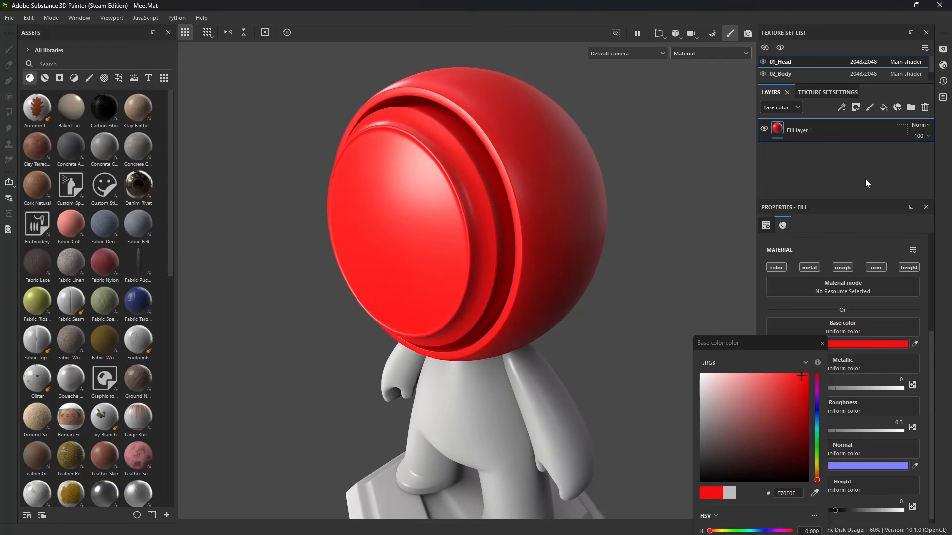
{"action": "left_click", "coordinate": [822, 345]}
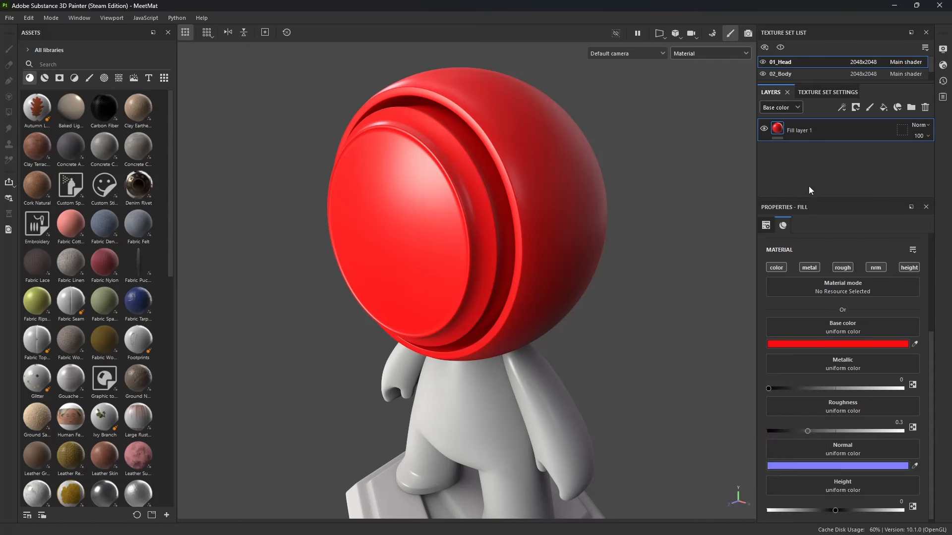
Add a second fill layer with the default gray color and move it below the red fill layer.
{"action": "left_click", "coordinate": [884, 107]}
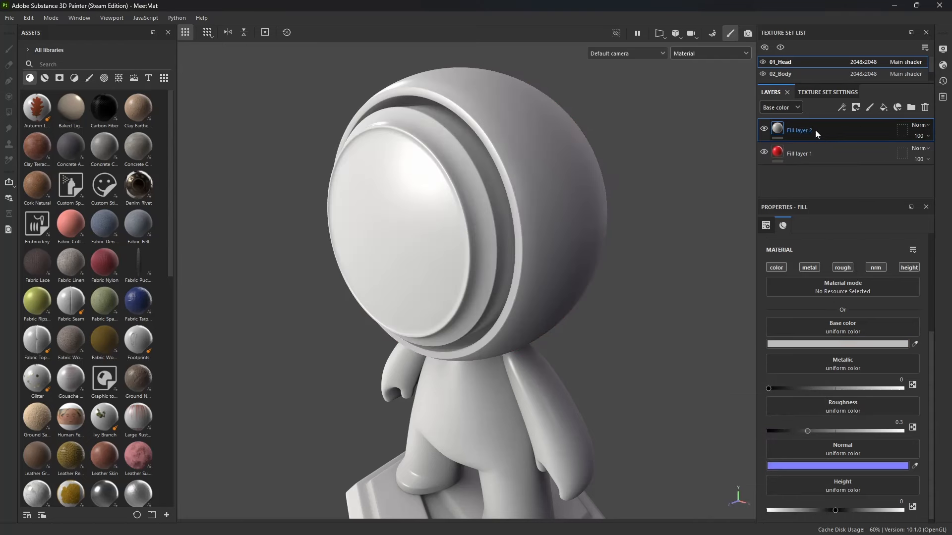
{"action": "left_click_drag", "start_coordinate": [815, 130], "coordinate": [796, 157]}
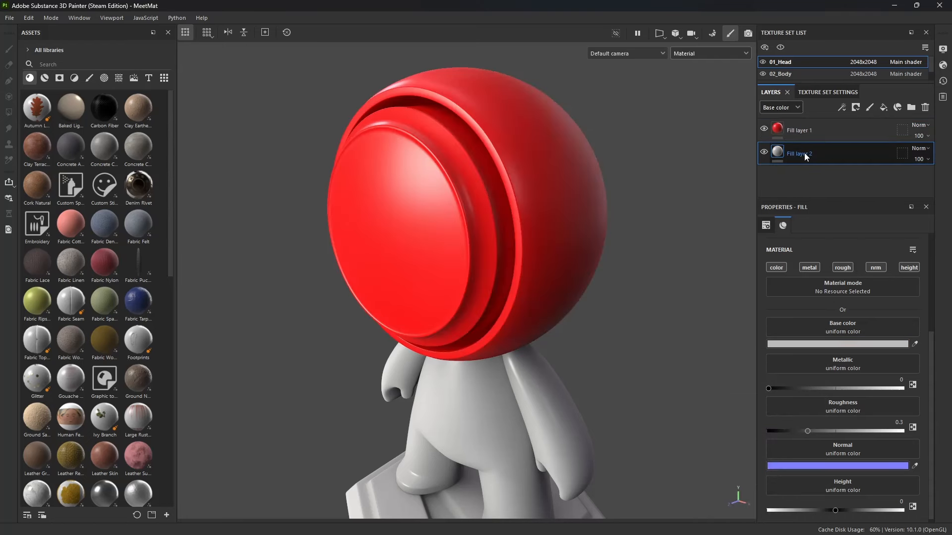
Add a black mask to the red fill layer and paint white on it to reveal a red patch on the face.
{"action": "left_click", "coordinate": [807, 124]}
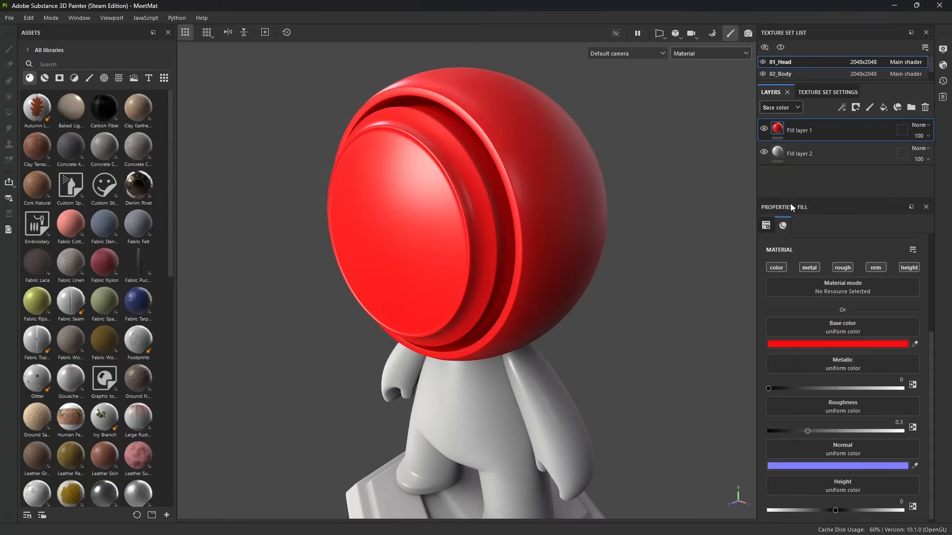
{"action": "right_click", "coordinate": [807, 132]}
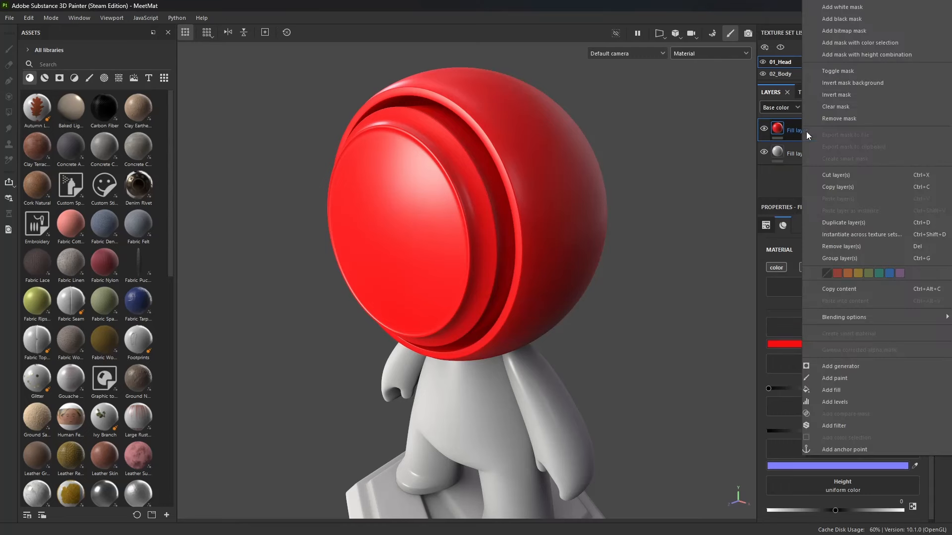
{"action": "left_click", "coordinate": [853, 21]}
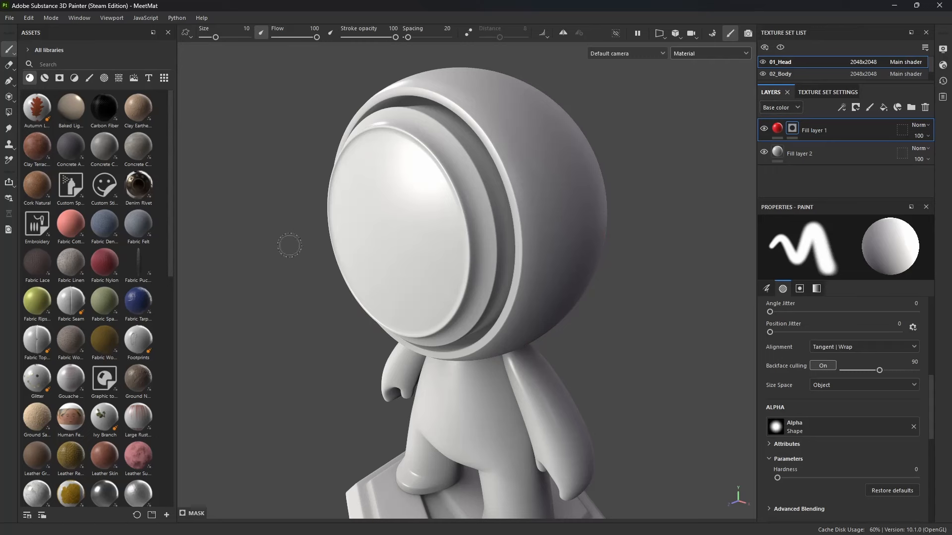
{"action": "left_click_drag", "start_coordinate": [432, 214], "coordinate": [428, 220]}
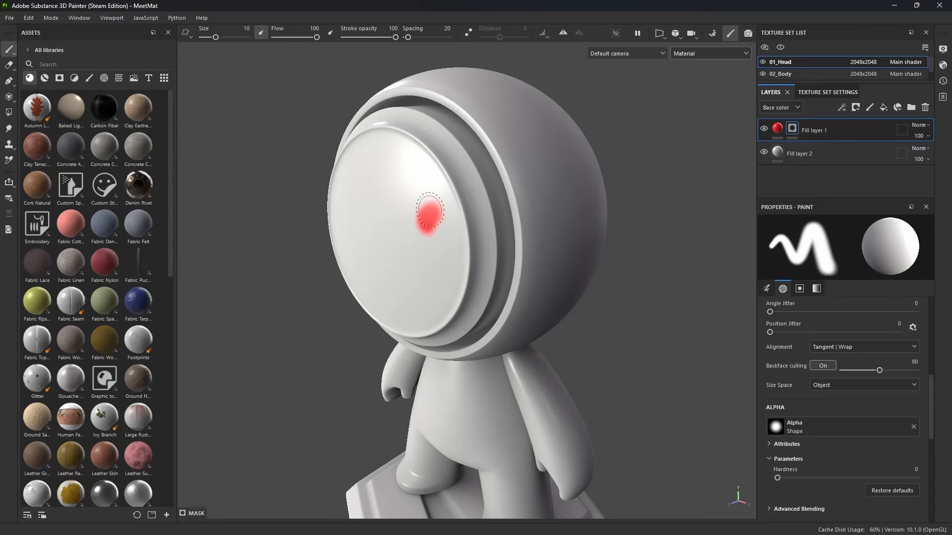
{"action": "mouse_move", "coordinate": [366, 211]}
{"action": "left_mouse_down"}
{"action": "mouse_move", "coordinate": [389, 238]}
{"action": "mouse_move", "coordinate": [404, 226]}
{"action": "mouse_move", "coordinate": [429, 228]}
{"action": "left_mouse_up"}
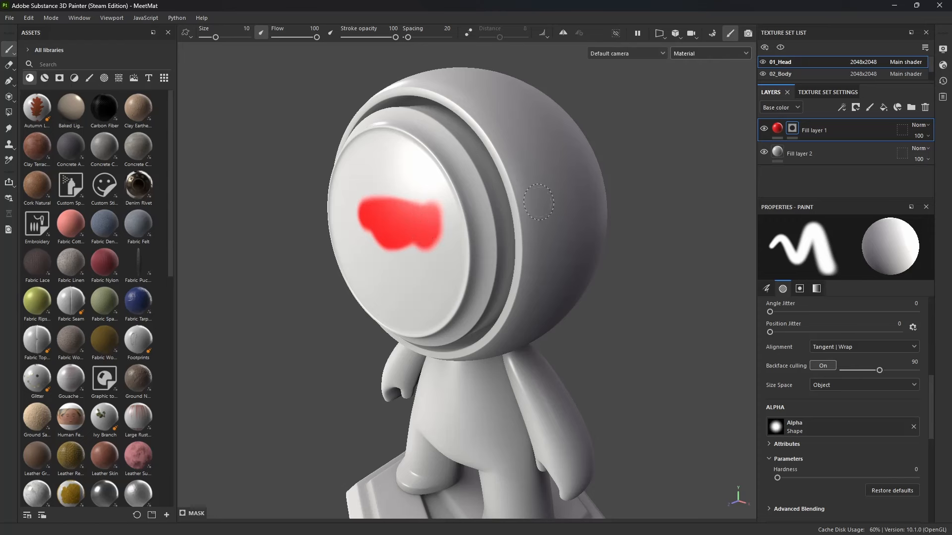
Display the red fill layer's mask alone on the model, then return to the material display.
{"action": "left_click", "coordinate": [794, 131], "text": "alt"}
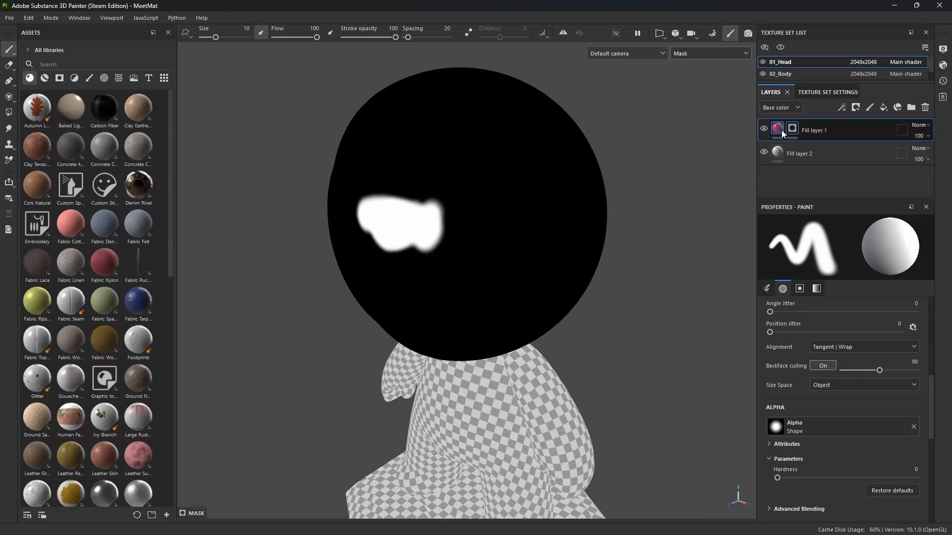
{"action": "left_click", "coordinate": [780, 131]}
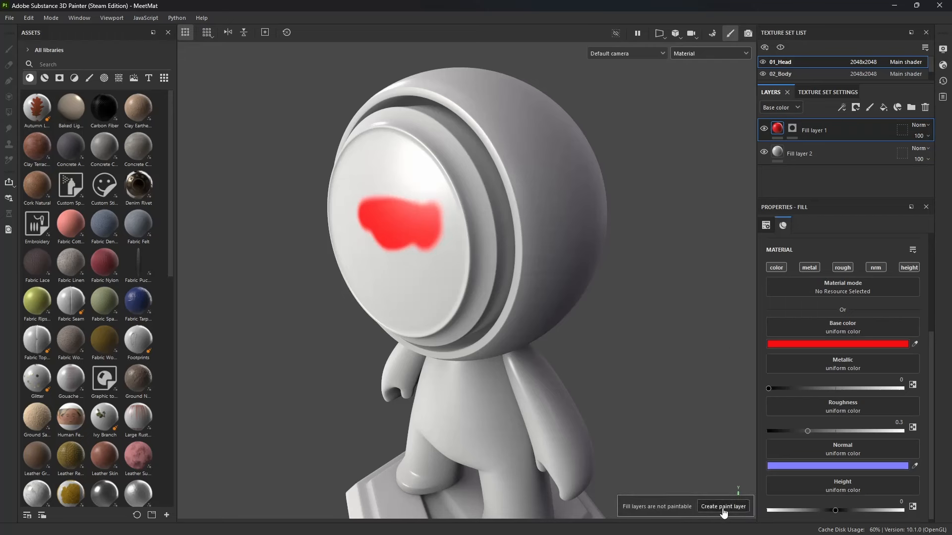
{"action": "left_click", "coordinate": [791, 130]}
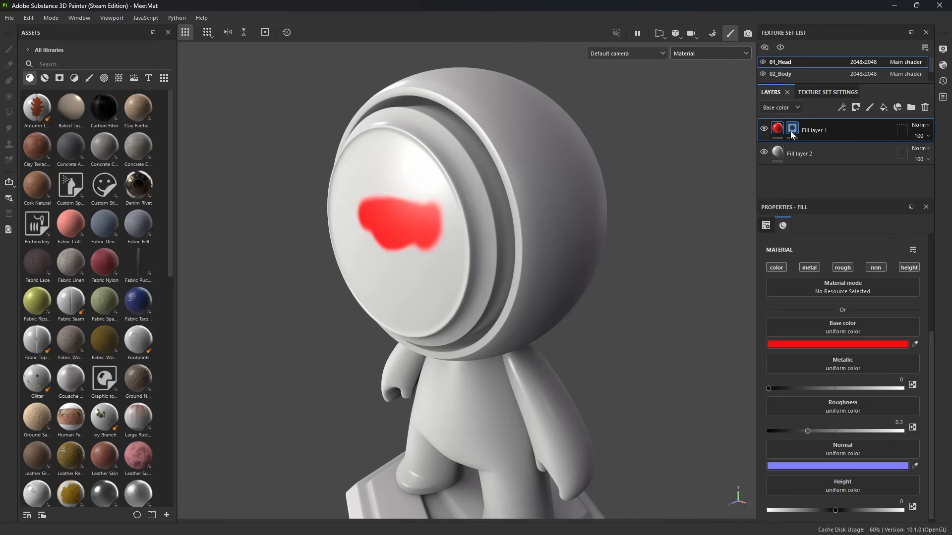
{"action": "left_click", "coordinate": [777, 129]}
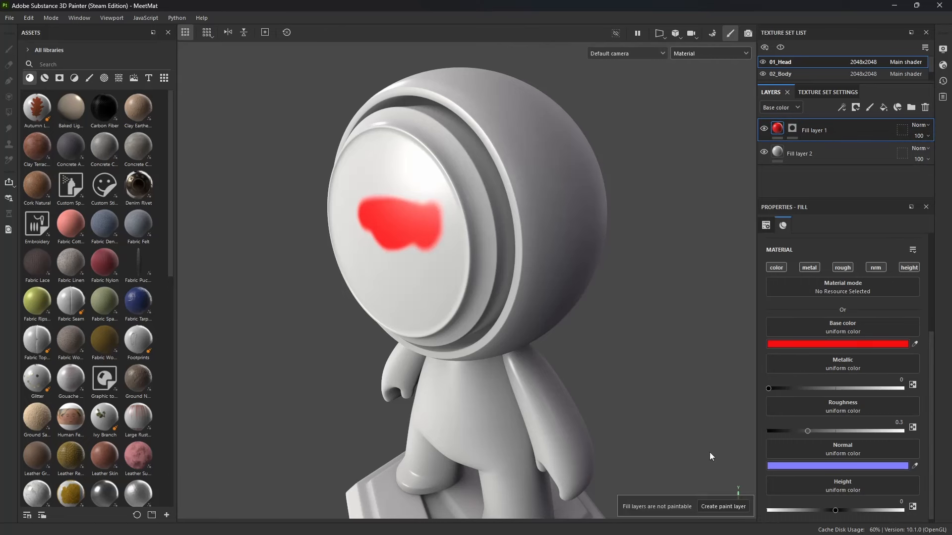
{"action": "left_click", "coordinate": [722, 507]}
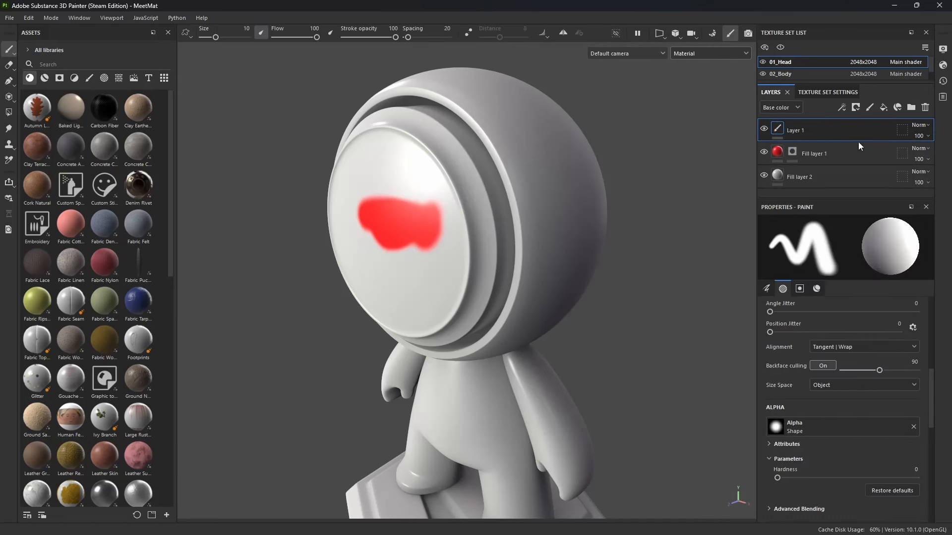
{"action": "left_click", "coordinate": [926, 107]}
Paint on the red fill layer's mask, then invert the brush to black and erase part of the red patch.
{"action": "left_click", "coordinate": [793, 130]}
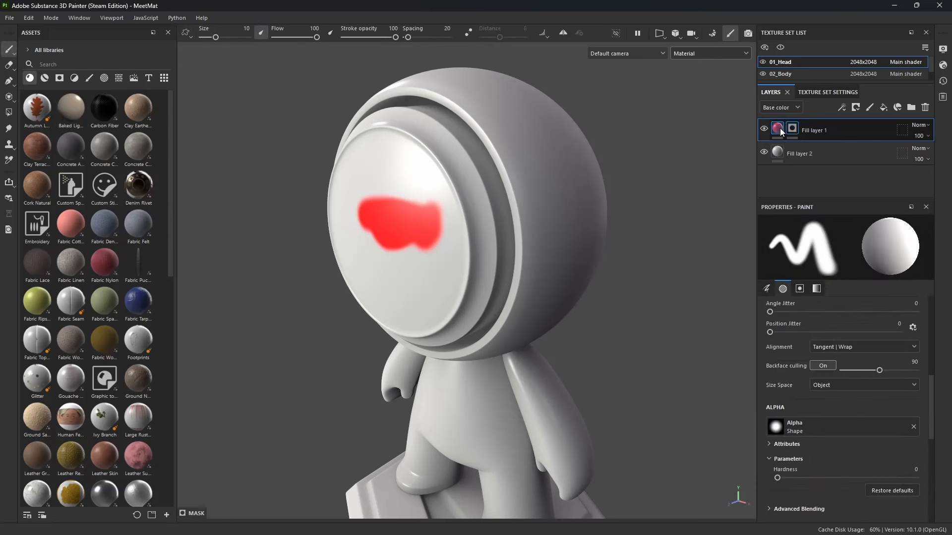
{"action": "mouse_move", "coordinate": [417, 205]}
{"action": "left_mouse_down"}
{"action": "mouse_move", "coordinate": [395, 194]}
{"action": "mouse_move", "coordinate": [415, 199]}
{"action": "mouse_move", "coordinate": [421, 243]}
{"action": "mouse_move", "coordinate": [368, 232]}
{"action": "left_mouse_up"}
{"action": "key", "text": "x"}
{"action": "mouse_move", "coordinate": [411, 256]}
{"action": "left_mouse_down"}
{"action": "mouse_move", "coordinate": [413, 238]}
{"action": "mouse_move", "coordinate": [464, 216]}
{"action": "mouse_move", "coordinate": [430, 250]}
{"action": "mouse_move", "coordinate": [467, 214]}
{"action": "mouse_move", "coordinate": [419, 179]}
{"action": "mouse_move", "coordinate": [424, 194]}
{"action": "left_mouse_up"}
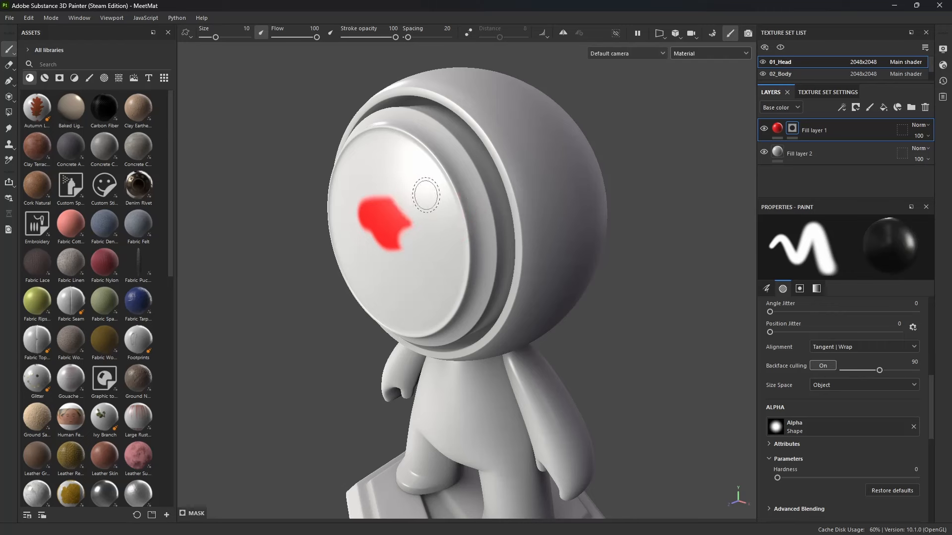
Toggle the mask brush between white and black, painting over the patch and erasing all red from the face.
{"action": "key", "text": "x"}
{"action": "key", "text": "x"}
{"action": "key", "text": "x"}
{"action": "key", "text": "x"}
{"action": "key", "text": "x"}
{"action": "key", "text": "x"}
{"action": "key", "text": "x"}
{"action": "mouse_move", "coordinate": [426, 186]}
{"action": "left_mouse_down"}
{"action": "mouse_move", "coordinate": [378, 204]}
{"action": "mouse_move", "coordinate": [414, 237]}
{"action": "mouse_move", "coordinate": [423, 221]}
{"action": "left_mouse_up"}
{"action": "key", "text": "x"}
{"action": "mouse_move", "coordinate": [407, 193]}
{"action": "left_mouse_down"}
{"action": "mouse_move", "coordinate": [398, 218]}
{"action": "mouse_move", "coordinate": [369, 206]}
{"action": "mouse_move", "coordinate": [363, 230]}
{"action": "mouse_move", "coordinate": [378, 244]}
{"action": "mouse_move", "coordinate": [389, 217]}
{"action": "left_mouse_up"}
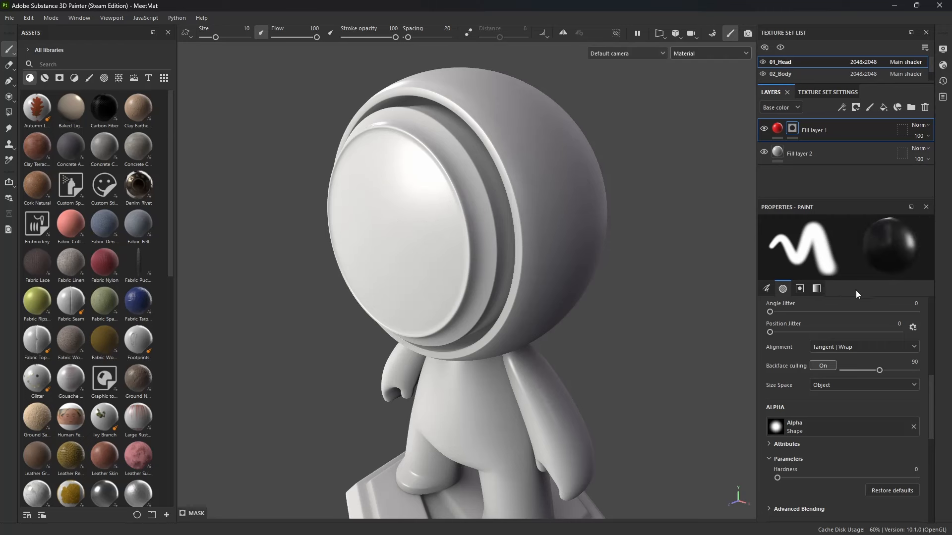
Review the mask brush settings and choose the Drips Big alpha for the brush.
{"action": "scroll", "coordinate": [820, 409], "scroll_direction": "down", "scroll_amount": 3}
{"action": "scroll", "coordinate": [803, 354], "scroll_direction": "up", "scroll_amount": 1}
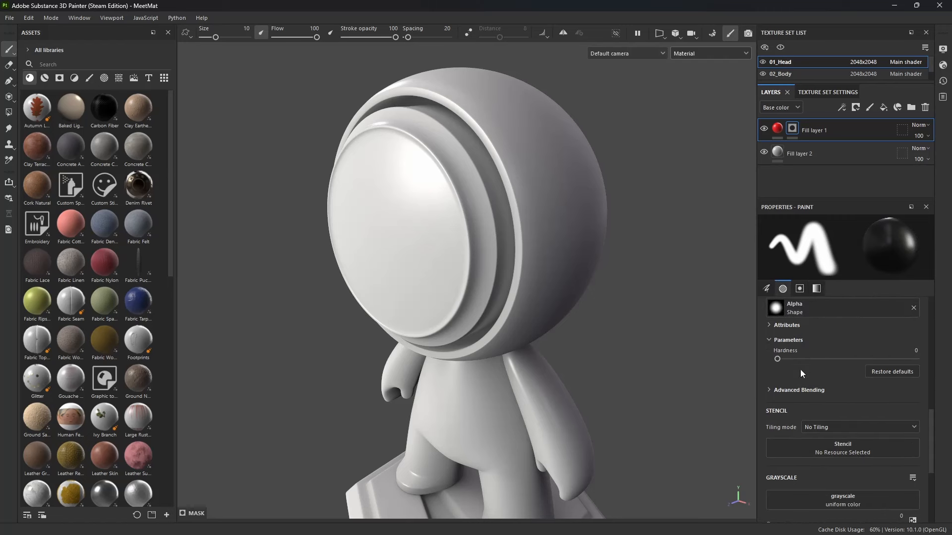
{"action": "scroll", "coordinate": [825, 393], "scroll_direction": "up", "scroll_amount": 5}
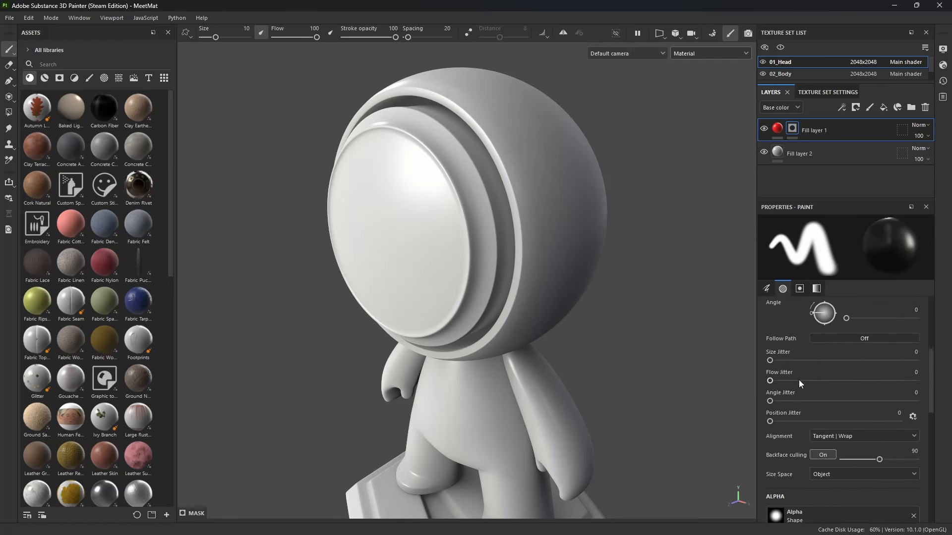
{"action": "scroll", "coordinate": [796, 379], "scroll_direction": "up", "scroll_amount": 5}
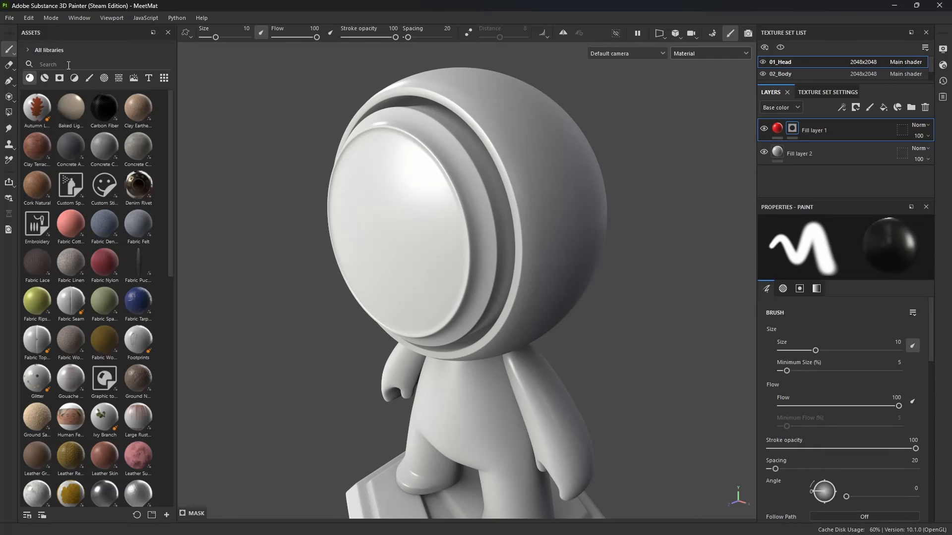
{"action": "left_click", "coordinate": [118, 82]}
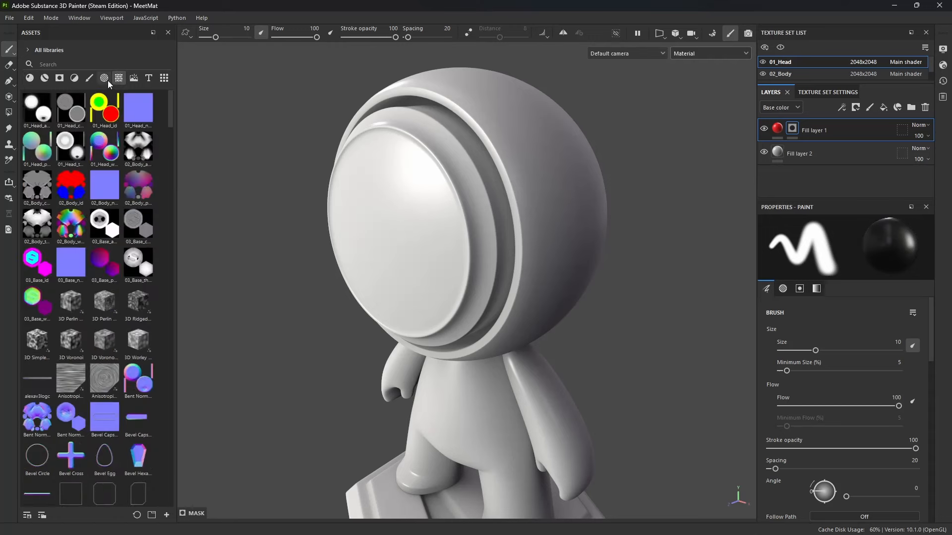
{"action": "left_click", "coordinate": [100, 81]}
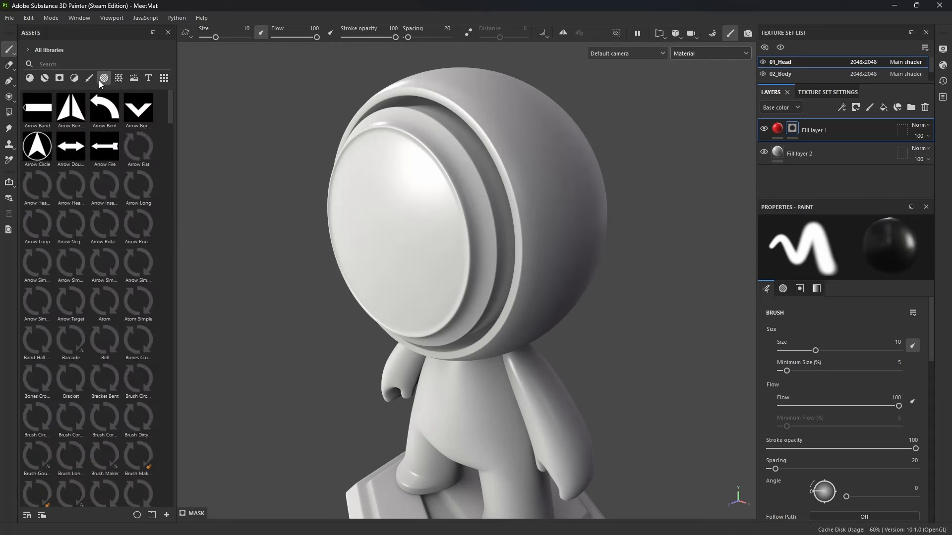
{"action": "left_click_drag", "start_coordinate": [174, 114], "coordinate": [169, 226]}
{"action": "left_click", "coordinate": [138, 242]}
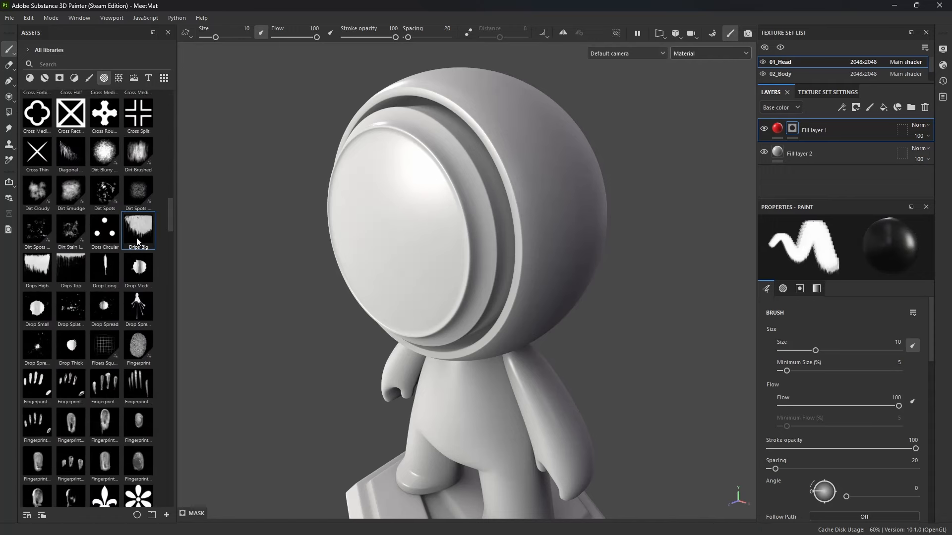
Enlarge the brush to size 33.47 and paint white on the mask to add red drips across the upper face.
{"action": "right_click_drag", "start_coordinate": [419, 225], "coordinate": [425, 225], "text": "ctrl"}
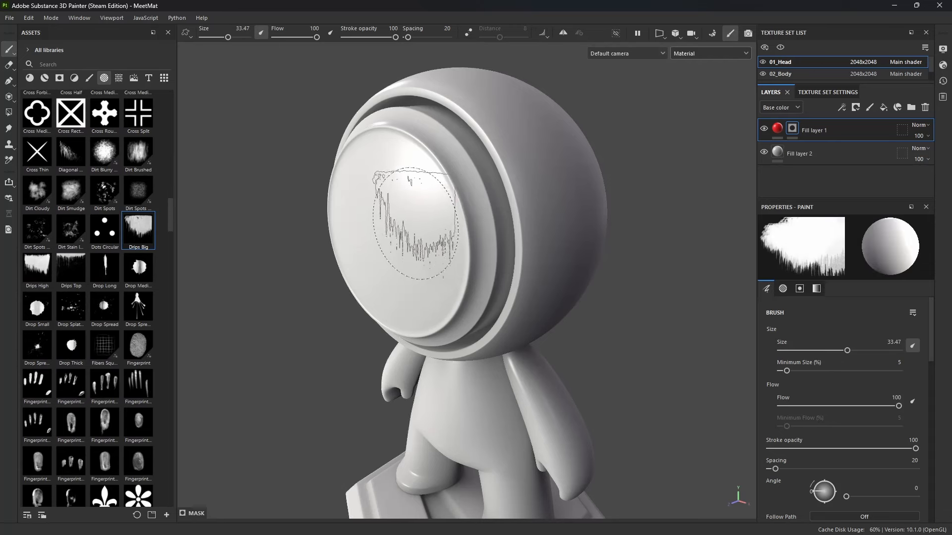
{"action": "mouse_move", "coordinate": [425, 224]}
{"action": "left_mouse_down"}
{"action": "mouse_move", "coordinate": [371, 211]}
{"action": "mouse_move", "coordinate": [370, 177]}
{"action": "mouse_move", "coordinate": [419, 174]}
{"action": "mouse_move", "coordinate": [478, 208]}
{"action": "mouse_move", "coordinate": [374, 167]}
{"action": "mouse_move", "coordinate": [431, 164]}
{"action": "mouse_move", "coordinate": [369, 136]}
{"action": "mouse_move", "coordinate": [452, 200]}
{"action": "left_mouse_up"}
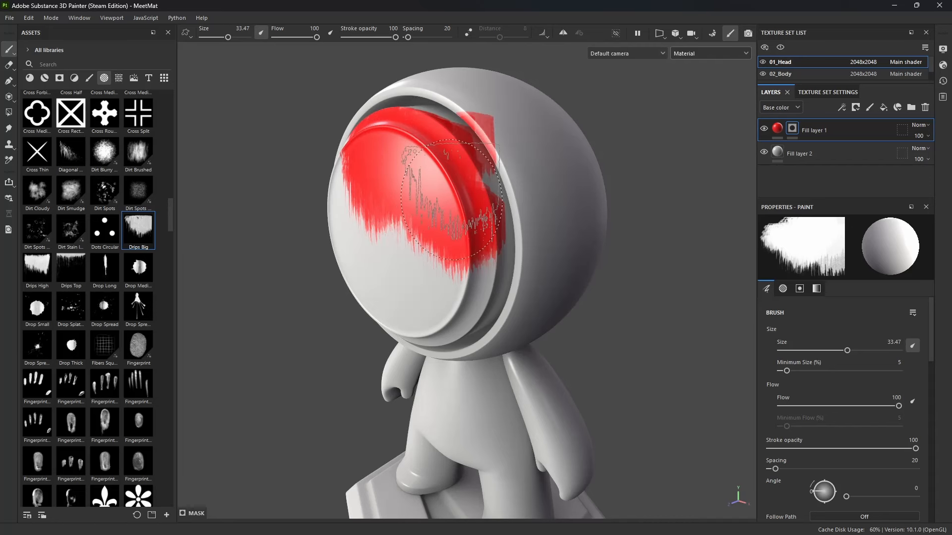
{"action": "mouse_move", "coordinate": [406, 228]}
{"action": "left_mouse_down", "text": "alt"}
{"action": "mouse_move", "coordinate": [389, 224]}
{"action": "mouse_move", "coordinate": [373, 271]}
{"action": "mouse_move", "coordinate": [530, 263]}
{"action": "mouse_move", "coordinate": [525, 249]}
{"action": "mouse_move", "coordinate": [481, 271]}
{"action": "left_mouse_up", "text": "alt"}
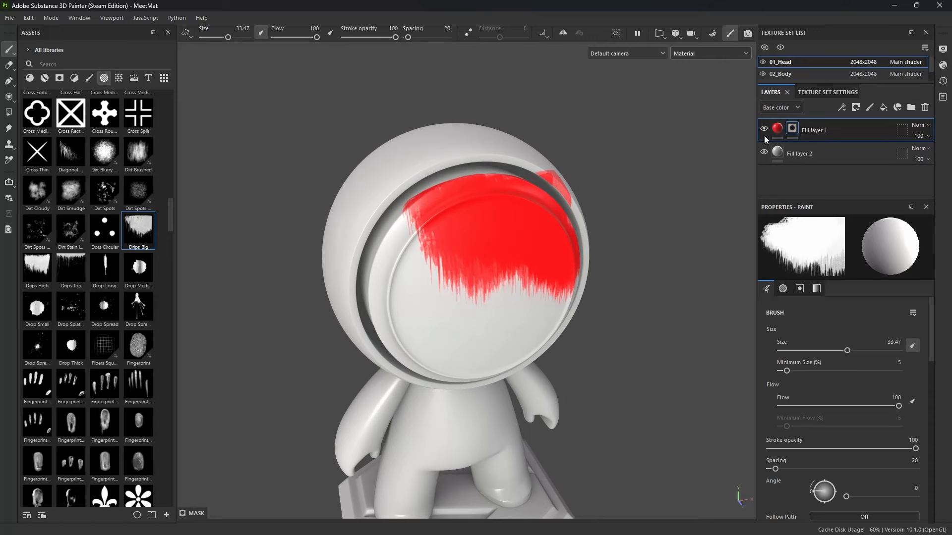
{"action": "mouse_move", "coordinate": [499, 292]}
{"action": "left_mouse_down", "text": "alt"}
{"action": "mouse_move", "coordinate": [493, 279]}
{"action": "mouse_move", "coordinate": [437, 272]}
{"action": "left_mouse_up", "text": "alt"}
{"action": "mouse_move", "coordinate": [560, 245]}
{"action": "middle_mouse_down", "text": "alt"}
{"action": "mouse_move", "coordinate": [483, 231]}
{"action": "mouse_move", "coordinate": [530, 234]}
{"action": "middle_mouse_up", "text": "alt"}
Lower the red fill layer's roughness to 0.0686 and add a new paint layer above it.
{"action": "left_click", "coordinate": [777, 129]}
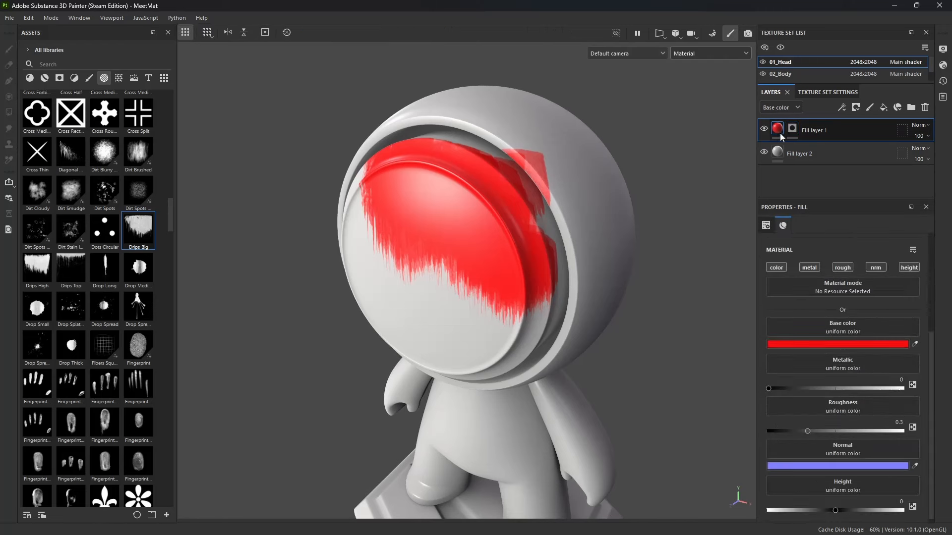
{"action": "left_click_drag", "start_coordinate": [811, 435], "coordinate": [777, 433]}
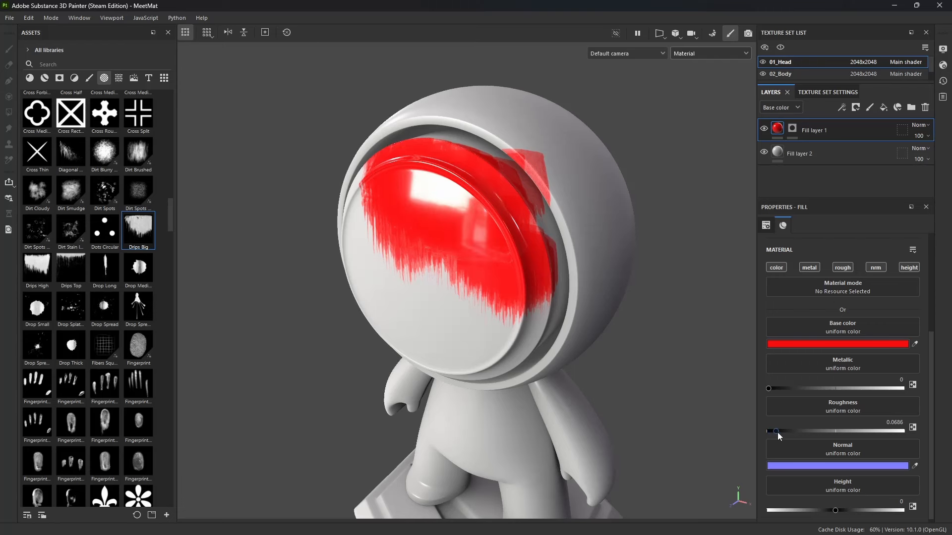
{"action": "left_click", "coordinate": [871, 109]}
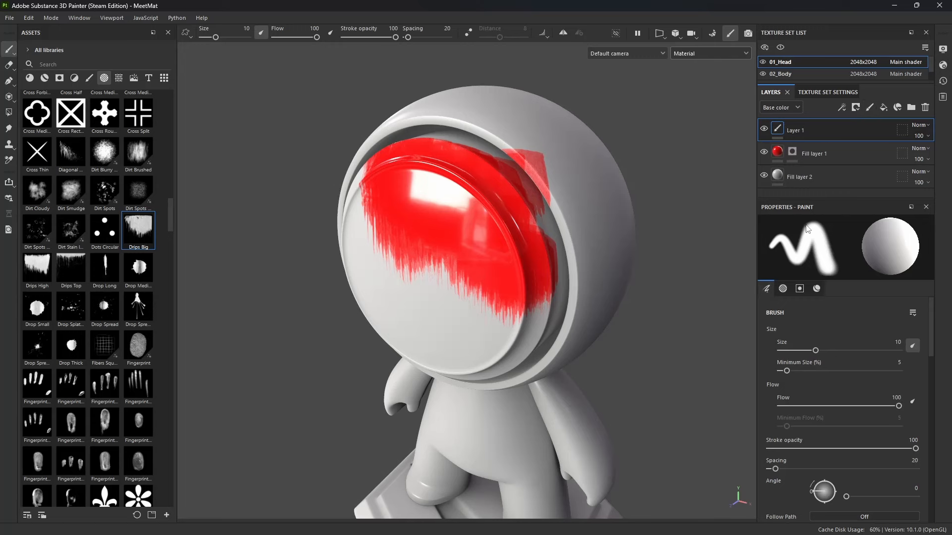
Apply the Drips Big alpha to the paint layer's brush and limit its material to the roughness channel.
{"action": "mouse_move", "coordinate": [599, 198]}
{"action": "left_mouse_down", "text": "alt"}
{"action": "mouse_move", "coordinate": [535, 229]}
{"action": "mouse_move", "coordinate": [510, 223]}
{"action": "left_mouse_up", "text": "alt"}
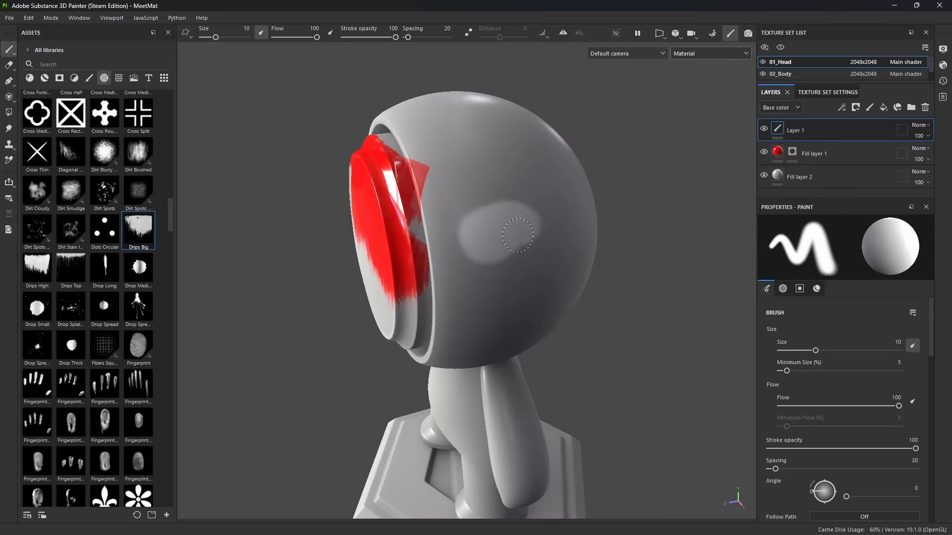
{"action": "left_click", "coordinate": [140, 232]}
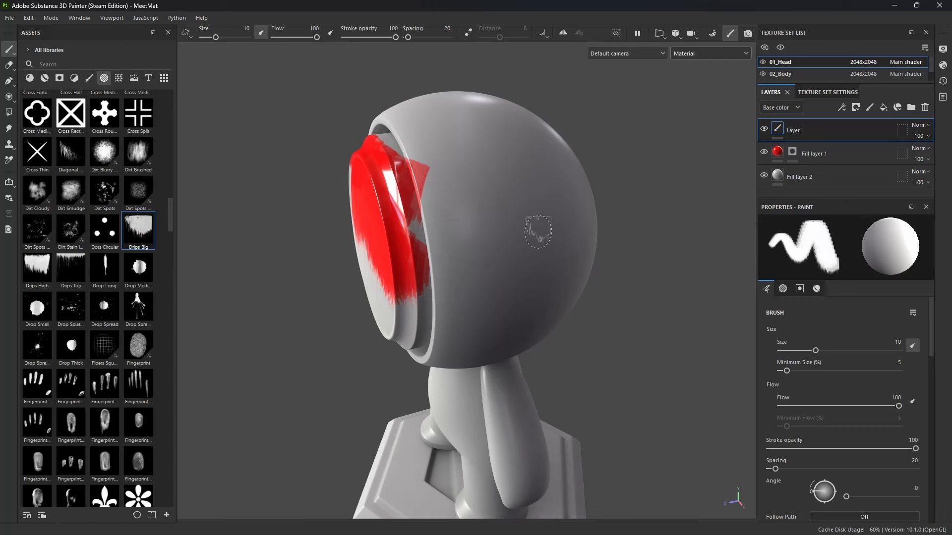
{"action": "scroll", "coordinate": [863, 326], "scroll_direction": "down", "scroll_amount": 10}
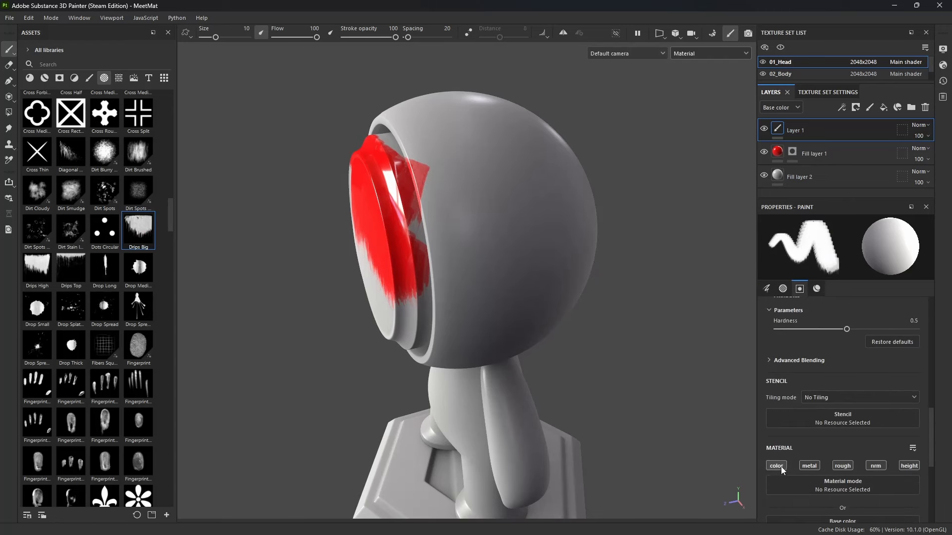
{"action": "left_click", "coordinate": [781, 466]}
{"action": "scroll", "coordinate": [810, 450], "scroll_direction": "down", "scroll_amount": 2}
{"action": "left_click", "coordinate": [816, 376]}
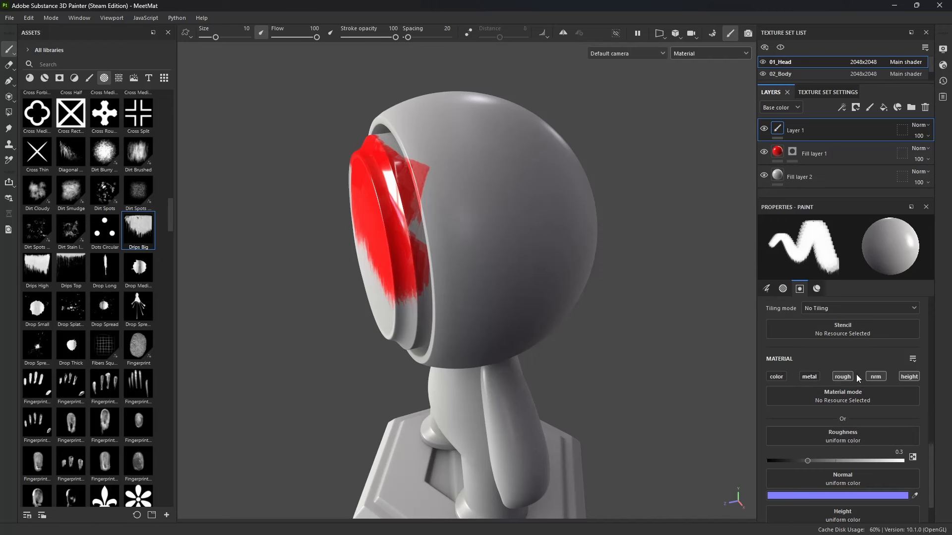
{"action": "left_click", "coordinate": [876, 376]}
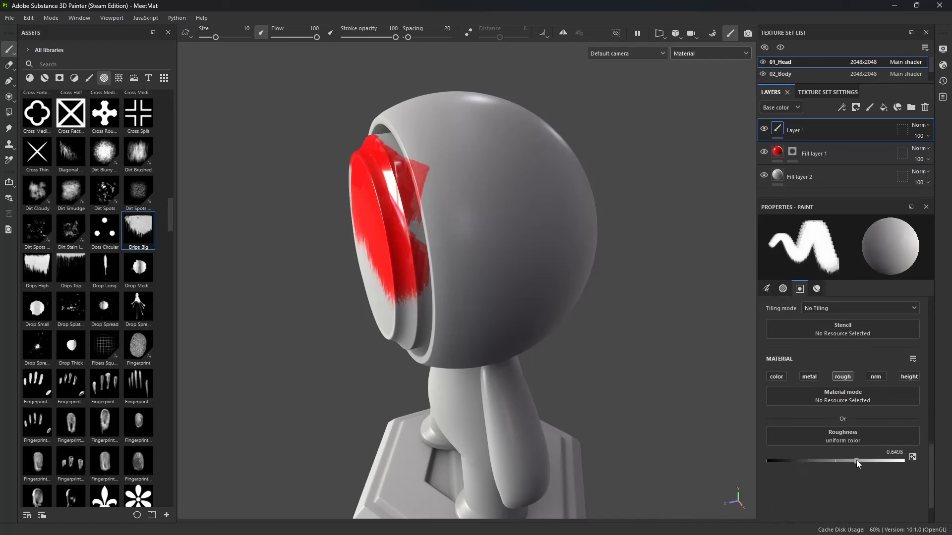
Enlarge the brush to size 29.23 and paint the head's side and back, trying roughness values 0.87 and 0.065.
{"action": "left_click_drag", "start_coordinate": [857, 461], "coordinate": [781, 465]}
{"action": "right_click_drag", "start_coordinate": [457, 234], "coordinate": [496, 235], "text": "ctrl"}
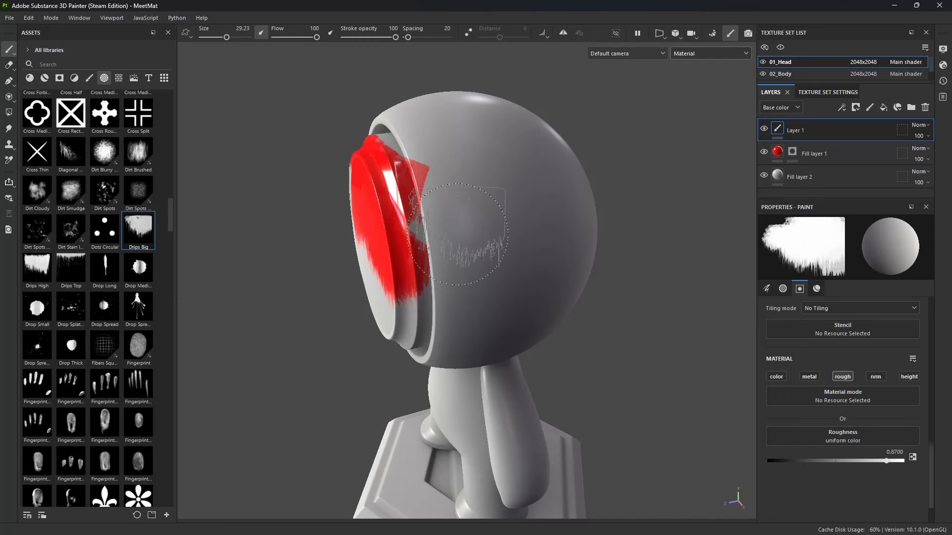
{"action": "left_click_drag", "start_coordinate": [508, 232], "coordinate": [478, 187], "text": "alt"}
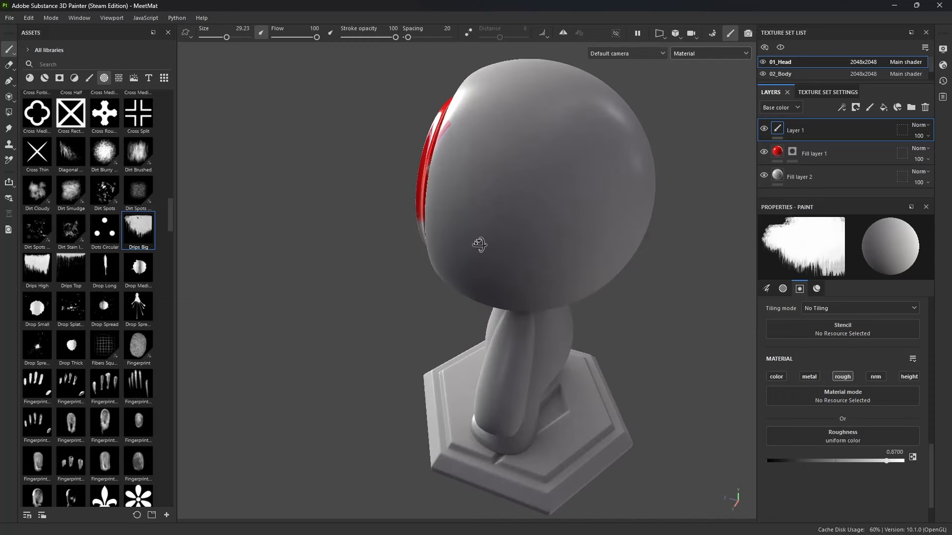
{"action": "left_click_drag", "start_coordinate": [573, 213], "coordinate": [531, 233], "text": "alt"}
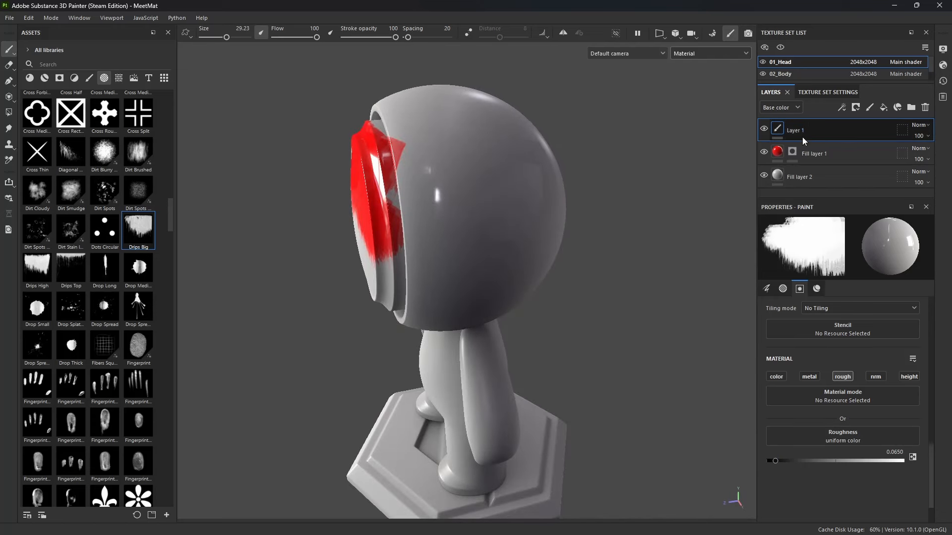
{"action": "left_click_drag", "start_coordinate": [603, 192], "coordinate": [456, 236], "text": "alt"}
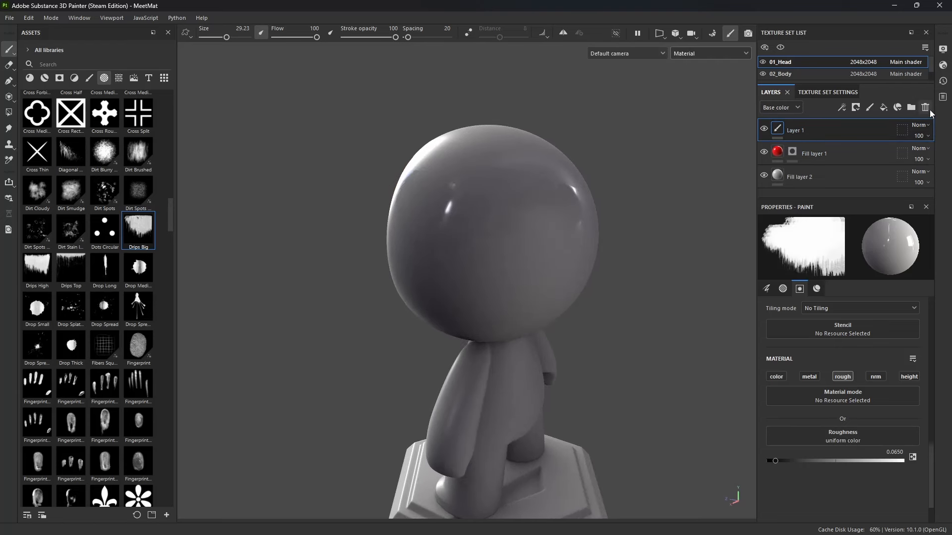
Delete the roughness paint layer above the red fill layer, along with the empty paint layer added to replace it.
{"action": "left_click", "coordinate": [925, 107]}
{"action": "left_click", "coordinate": [870, 108]}
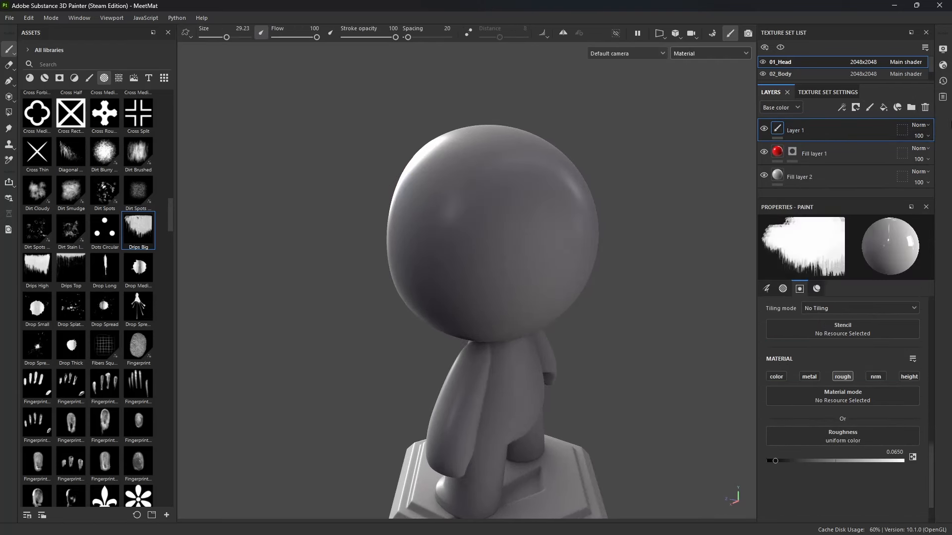
{"action": "left_click", "coordinate": [925, 107]}
{"action": "left_click_drag", "start_coordinate": [263, 297], "coordinate": [585, 249], "text": "alt"}
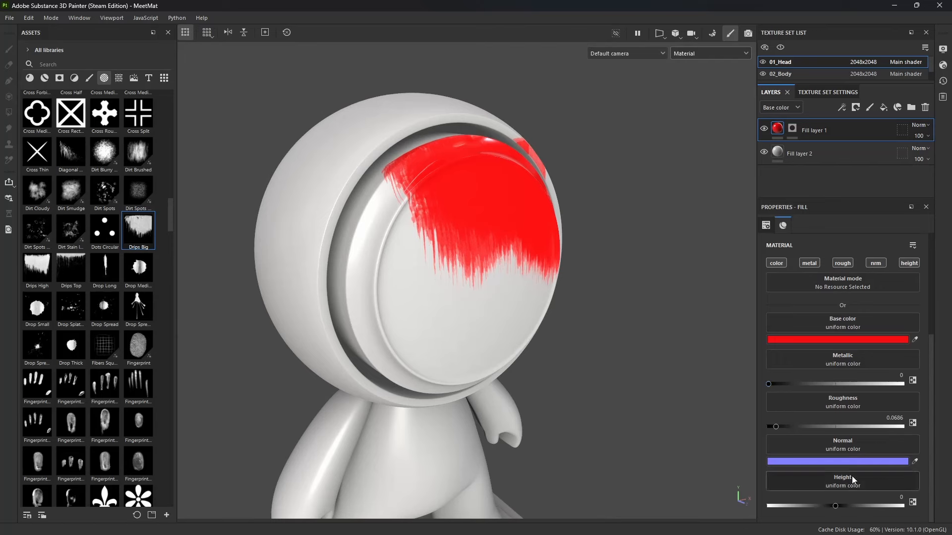
Set Fill layer 1's uniform height to 0.2347.
{"action": "mouse_move", "coordinate": [848, 506]}
{"action": "left_mouse_down"}
{"action": "mouse_move", "coordinate": [892, 507]}
{"action": "mouse_move", "coordinate": [765, 510]}
{"action": "mouse_move", "coordinate": [850, 507]}
{"action": "left_mouse_up"}
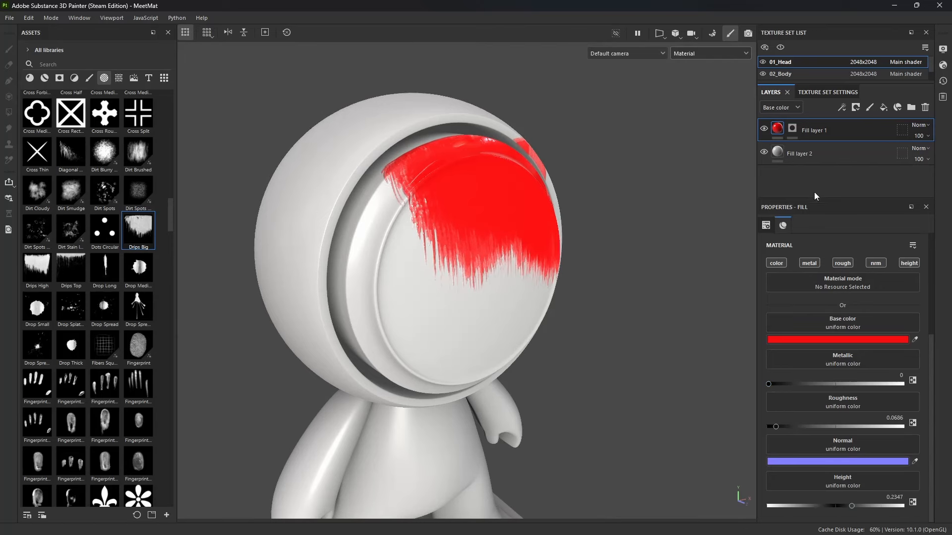
{"action": "left_click", "coordinate": [782, 108]}
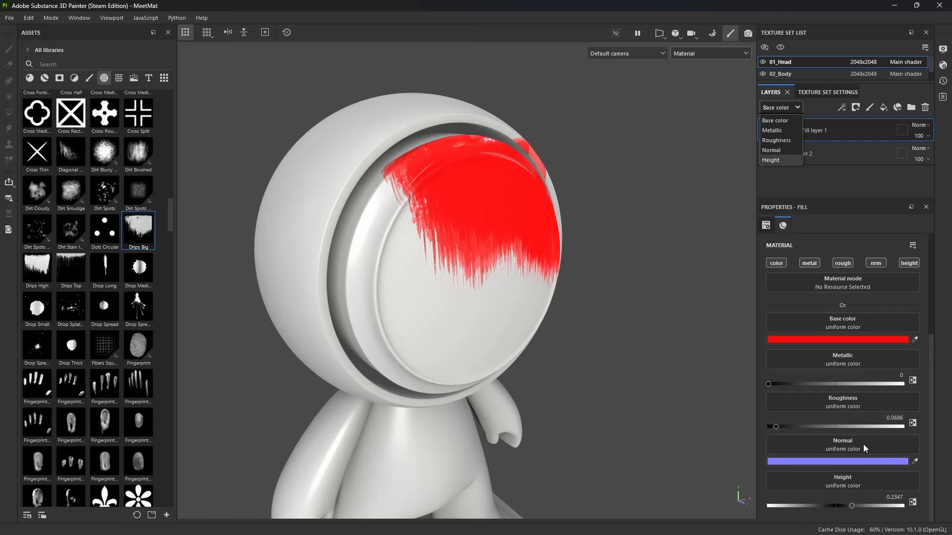
{"action": "left_click", "coordinate": [845, 189]}
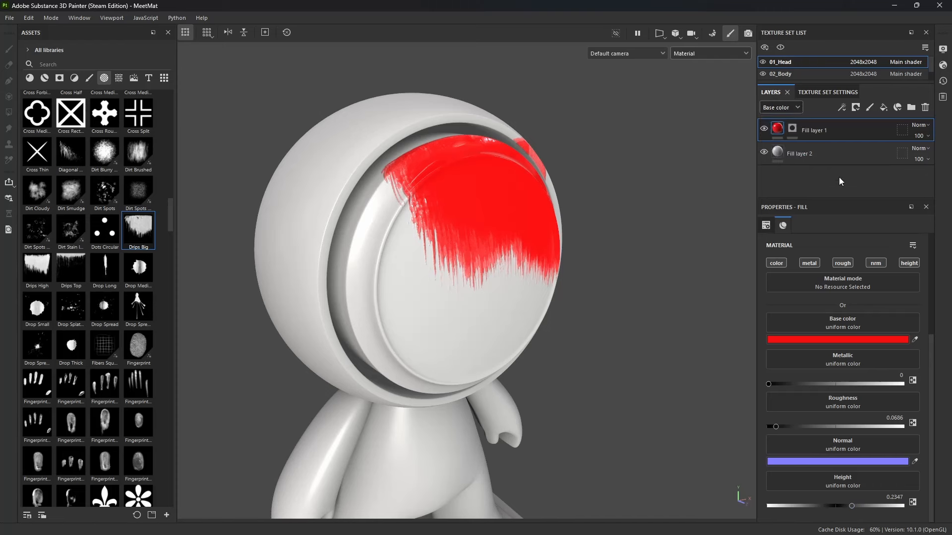
Assign the Gradient Weave Angle Rotated texture to Fill layer 1's height.
{"action": "left_click", "coordinate": [121, 78]}
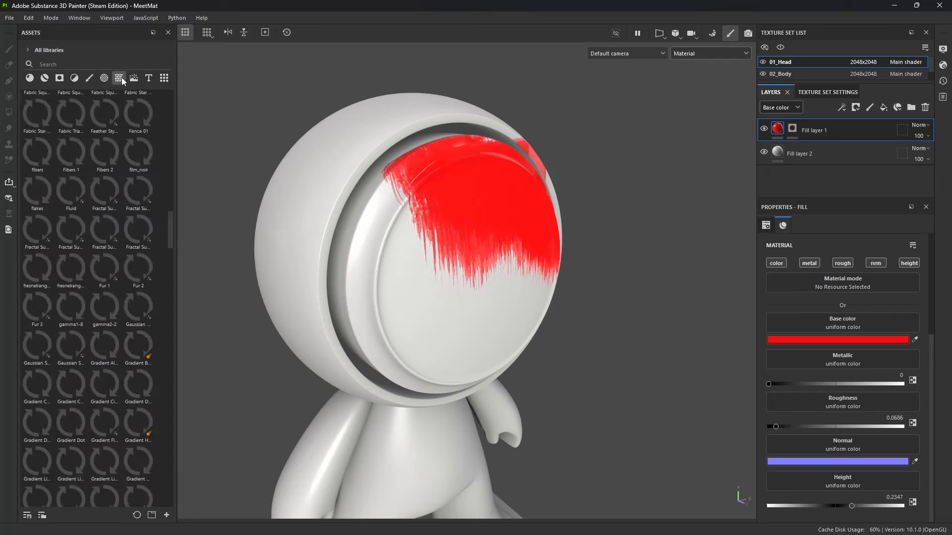
{"action": "left_click_drag", "start_coordinate": [172, 240], "coordinate": [176, 282]}
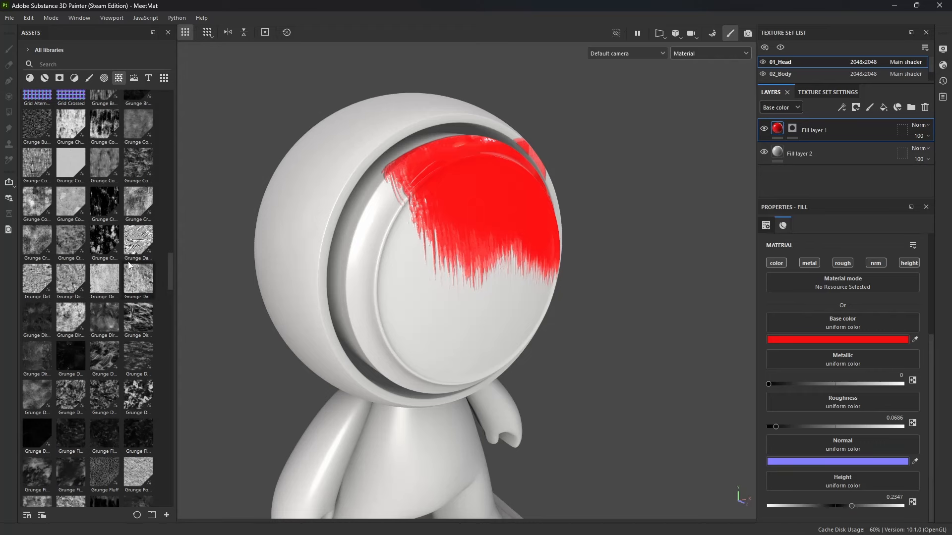
{"action": "scroll", "coordinate": [121, 261], "scroll_direction": "up", "scroll_amount": 3}
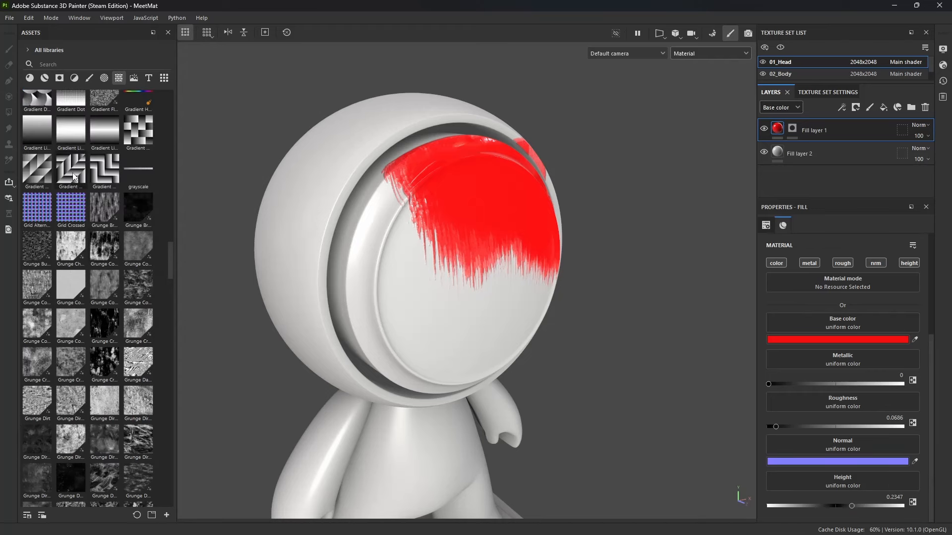
{"action": "left_click_drag", "start_coordinate": [73, 177], "coordinate": [841, 478]}
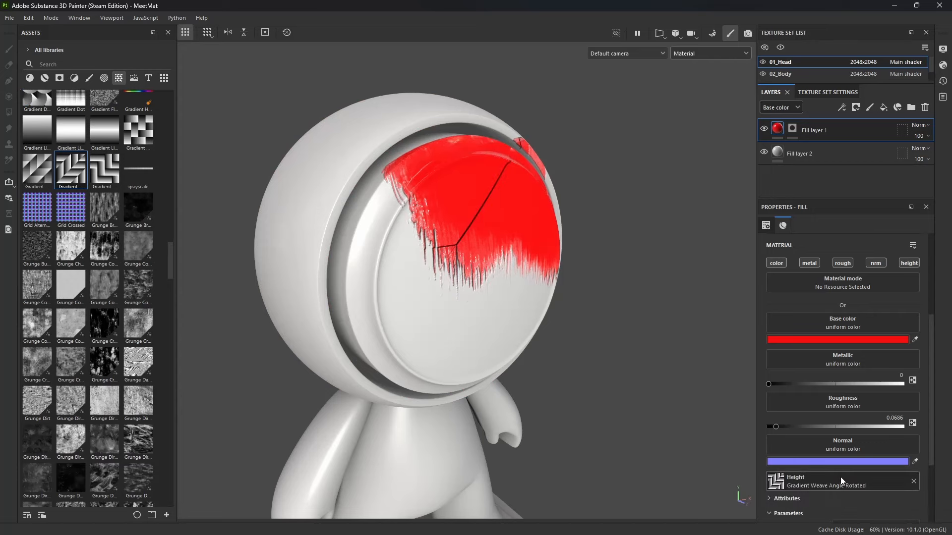
Clear the painted masking on Fill layer 1 so its red material covers the whole head.
{"action": "right_click", "coordinate": [811, 130]}
{"action": "left_click", "coordinate": [853, 7]}
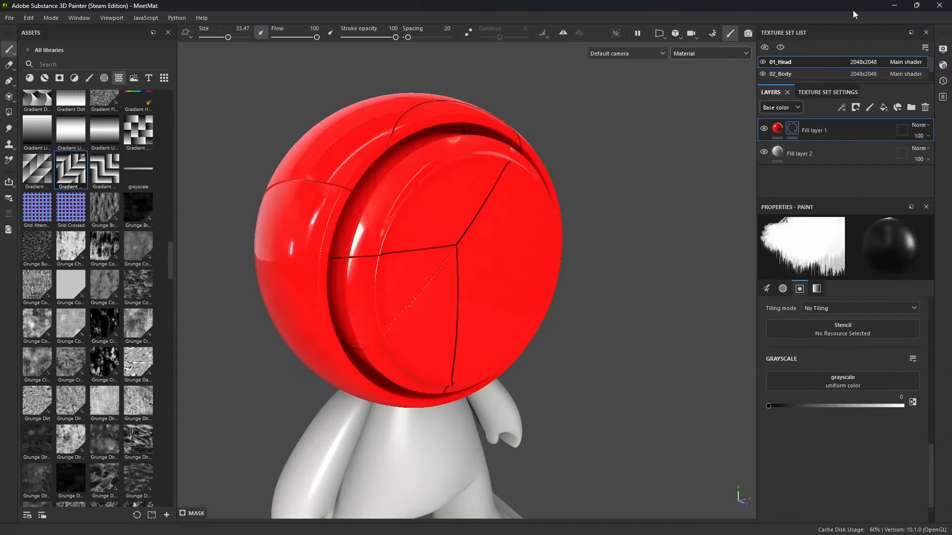
{"action": "mouse_move", "coordinate": [496, 248]}
{"action": "left_mouse_down", "text": "alt"}
{"action": "mouse_move", "coordinate": [447, 251]}
{"action": "mouse_move", "coordinate": [561, 271]}
{"action": "mouse_move", "coordinate": [501, 228]}
{"action": "mouse_move", "coordinate": [491, 268]}
{"action": "mouse_move", "coordinate": [520, 268]}
{"action": "left_mouse_up", "text": "alt"}
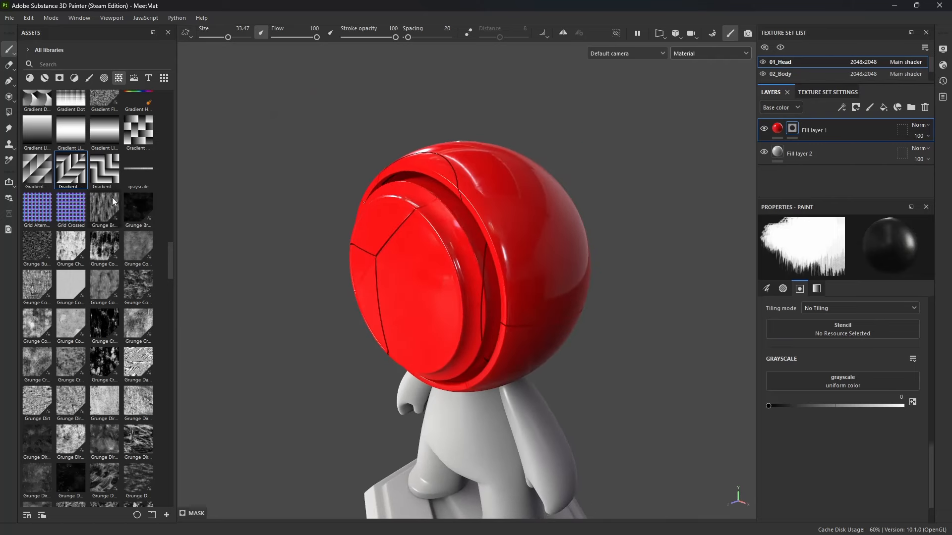
Set the height texture's balance to 0.53, contrast to 0.27 and tile to 5 on Fill layer 1.
{"action": "left_click", "coordinate": [784, 129]}
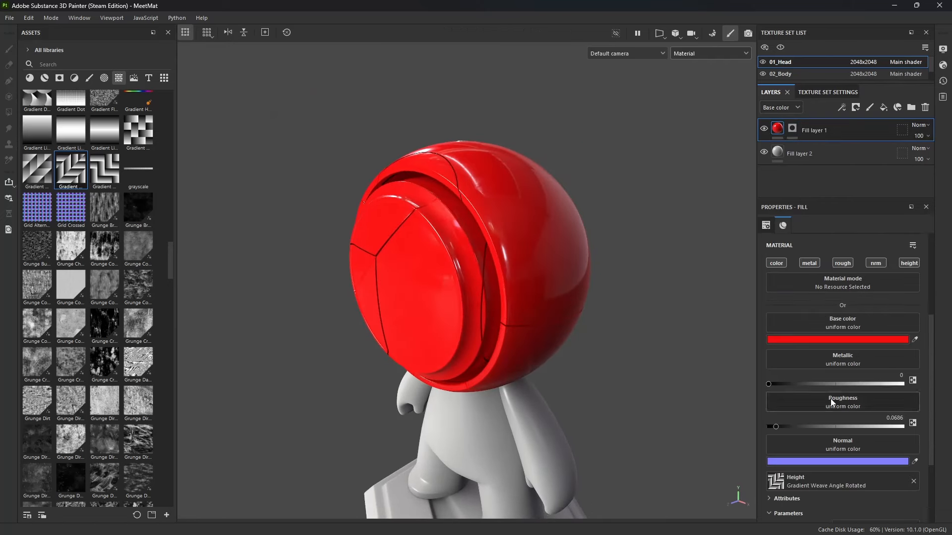
{"action": "scroll", "coordinate": [829, 480], "scroll_direction": "down", "scroll_amount": 3}
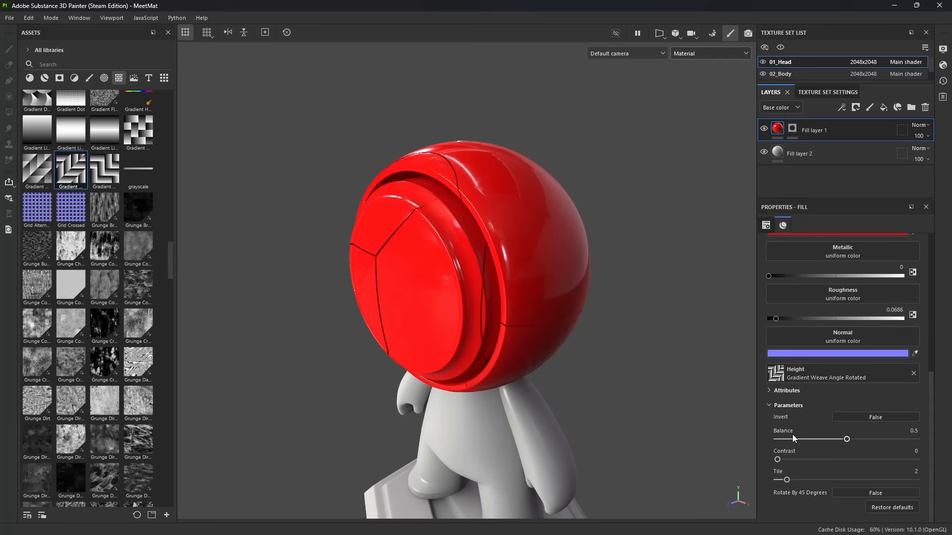
{"action": "mouse_move", "coordinate": [789, 443]}
{"action": "left_mouse_down"}
{"action": "mouse_move", "coordinate": [885, 444]}
{"action": "mouse_move", "coordinate": [819, 460]}
{"action": "mouse_move", "coordinate": [858, 476]}
{"action": "mouse_move", "coordinate": [799, 476]}
{"action": "mouse_move", "coordinate": [815, 480]}
{"action": "left_mouse_up"}
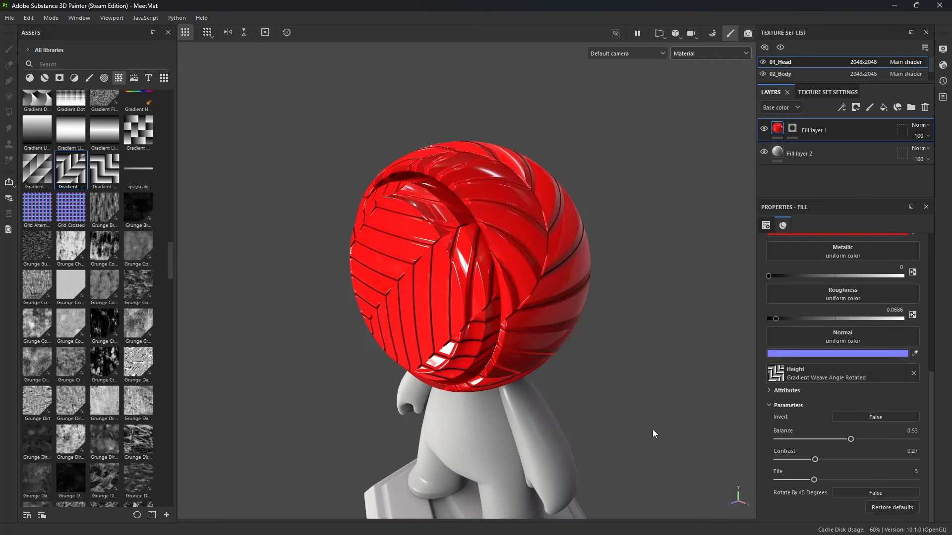
{"action": "left_click_drag", "start_coordinate": [652, 434], "coordinate": [525, 319], "text": "alt"}
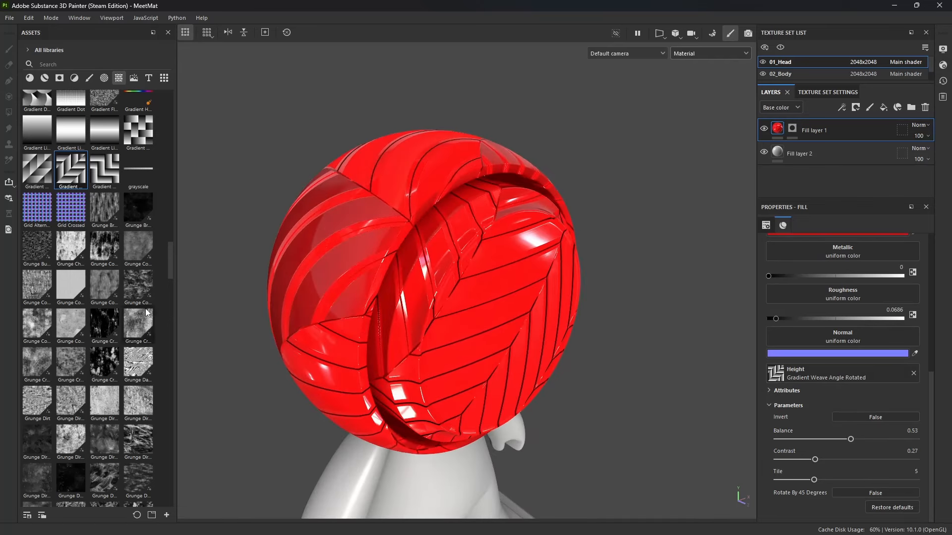
Replace Fill layer 1's height texture with Grunge Croncrete Moss Medium and set its balance to 0.21.
{"action": "left_click_drag", "start_coordinate": [148, 312], "coordinate": [852, 372]}
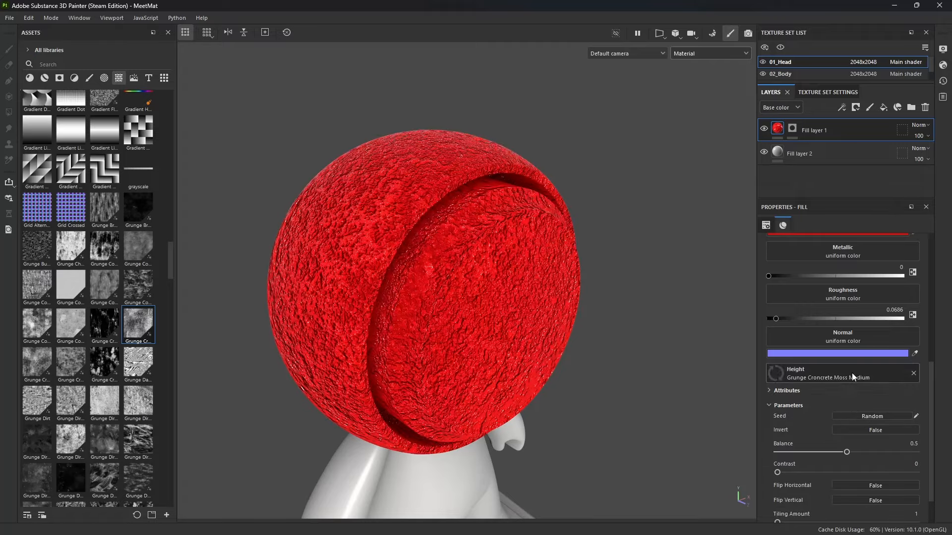
{"action": "left_click_drag", "start_coordinate": [534, 365], "coordinate": [598, 339], "text": "alt"}
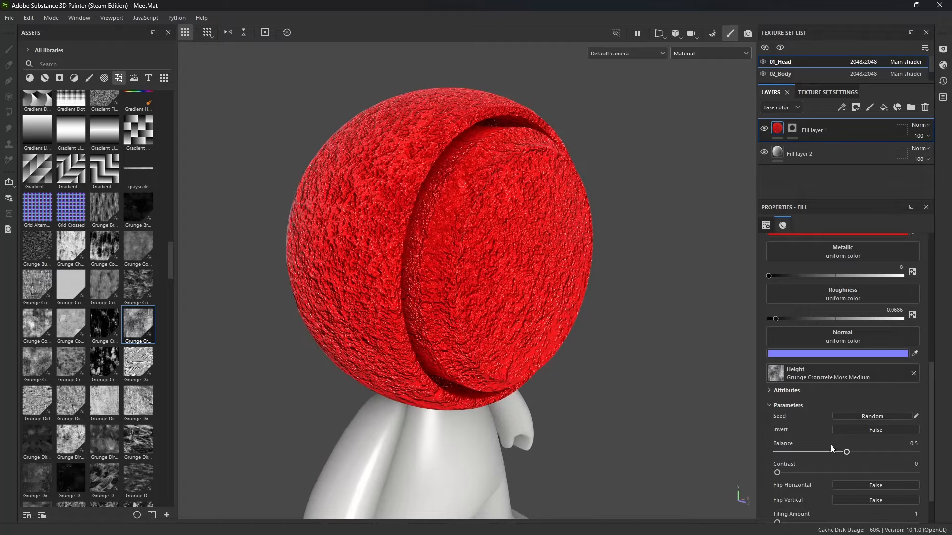
{"action": "left_click_drag", "start_coordinate": [831, 449], "coordinate": [774, 471]}
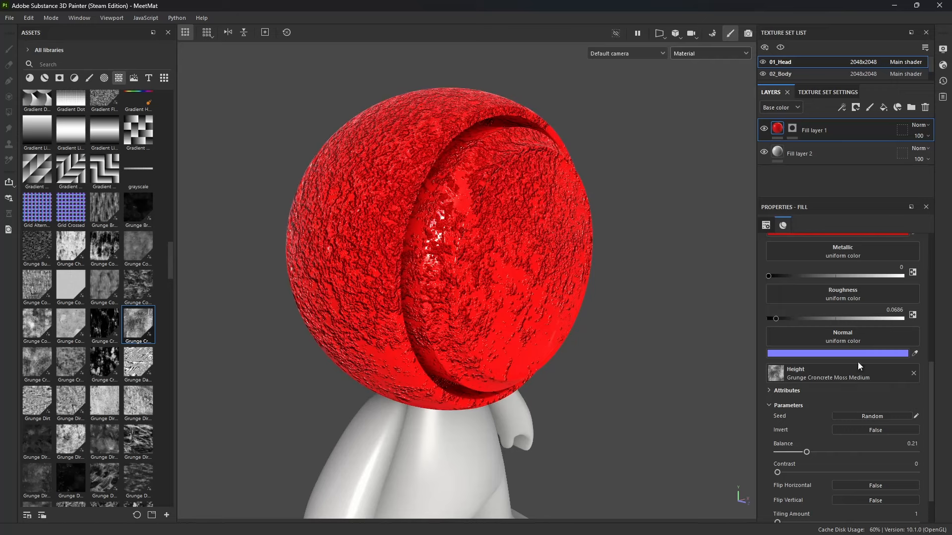
{"action": "left_click_drag", "start_coordinate": [431, 263], "coordinate": [586, 265], "text": "alt"}
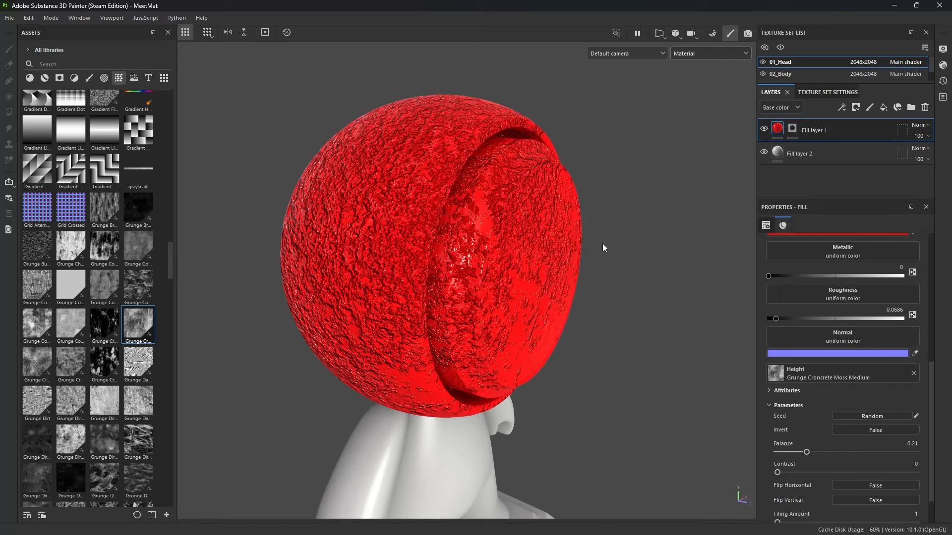
Switch the layer stack to the Height channel and lower Fill layer 1's opacity to 6.
{"action": "left_click", "coordinate": [787, 109]}
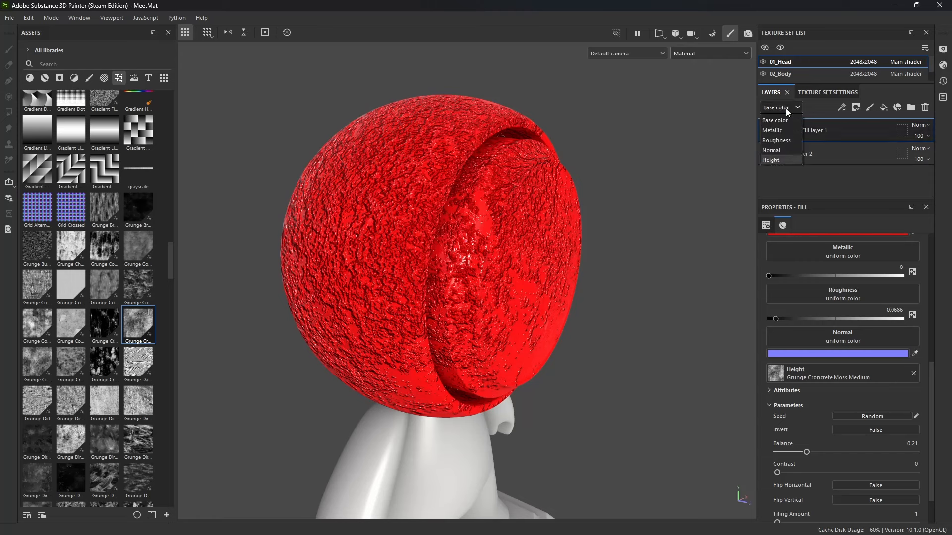
{"action": "left_click", "coordinate": [772, 160]}
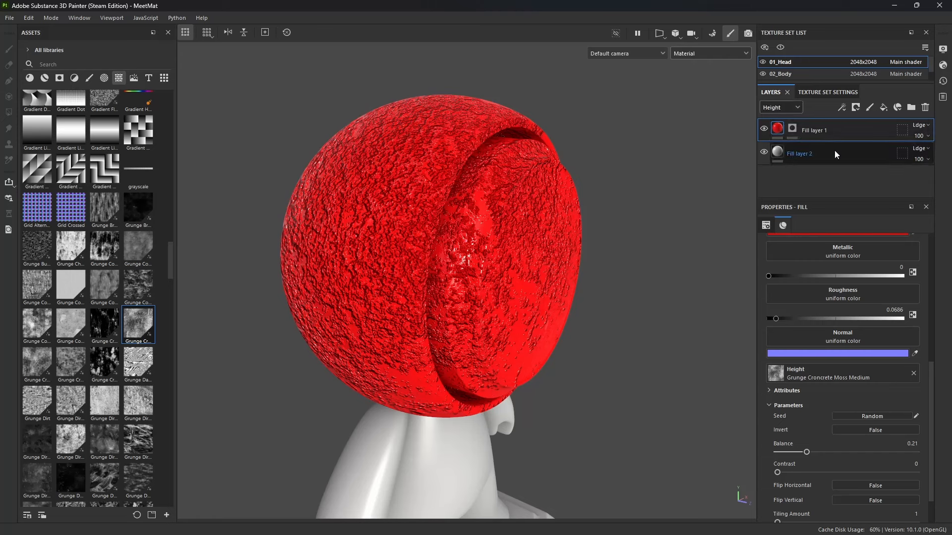
{"action": "left_click", "coordinate": [929, 137]}
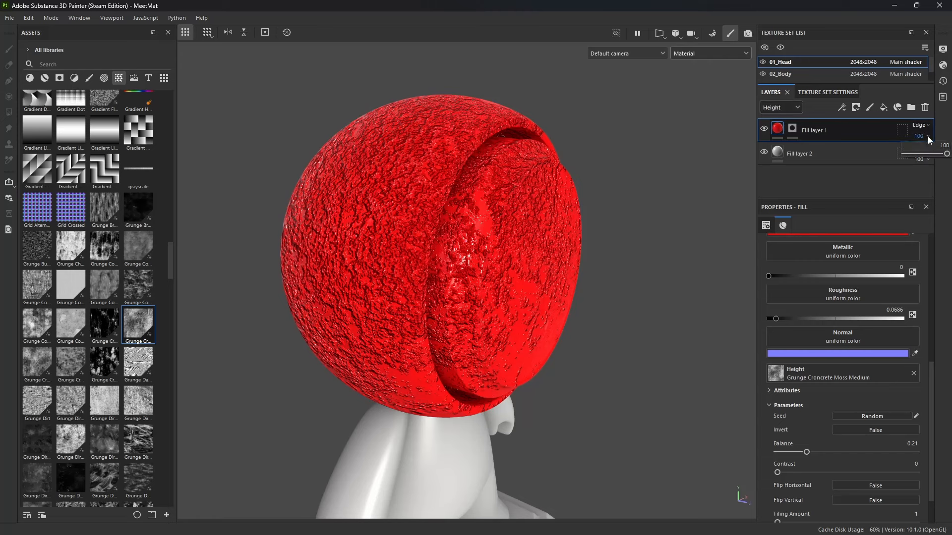
{"action": "left_click", "coordinate": [908, 155]}
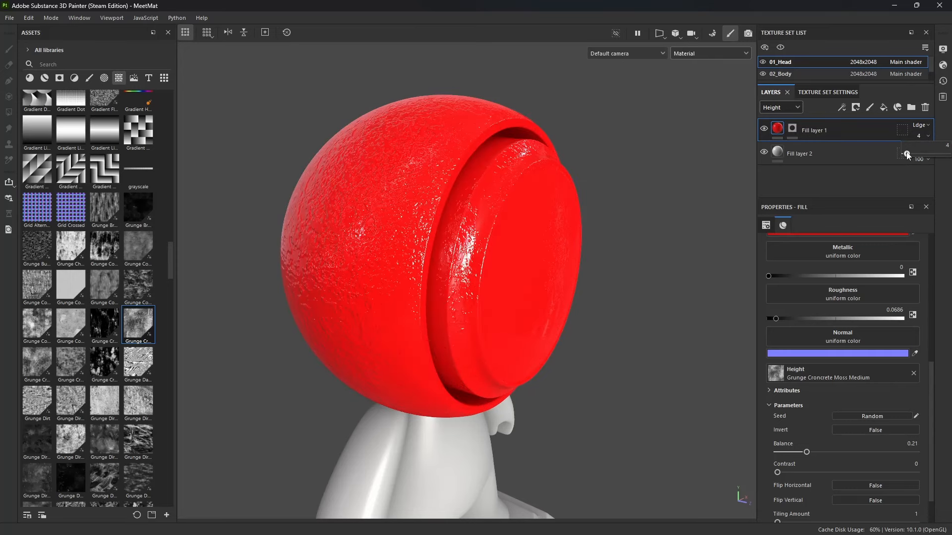
{"action": "left_click_drag", "start_coordinate": [910, 155], "coordinate": [909, 155]}
Check the blending modes for Fill layer 1's height and restore its opacity to 100.
{"action": "left_click", "coordinate": [926, 126]}
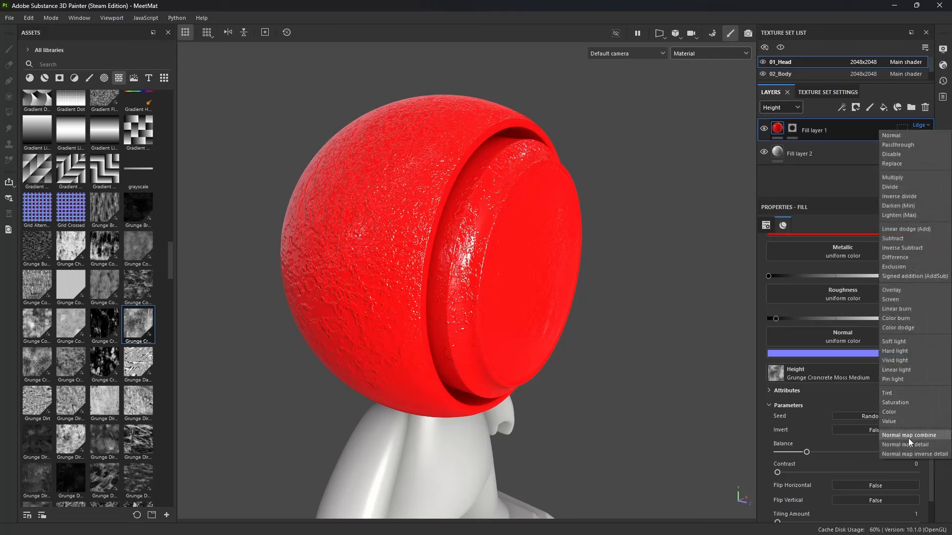
{"action": "left_click", "coordinate": [926, 127]}
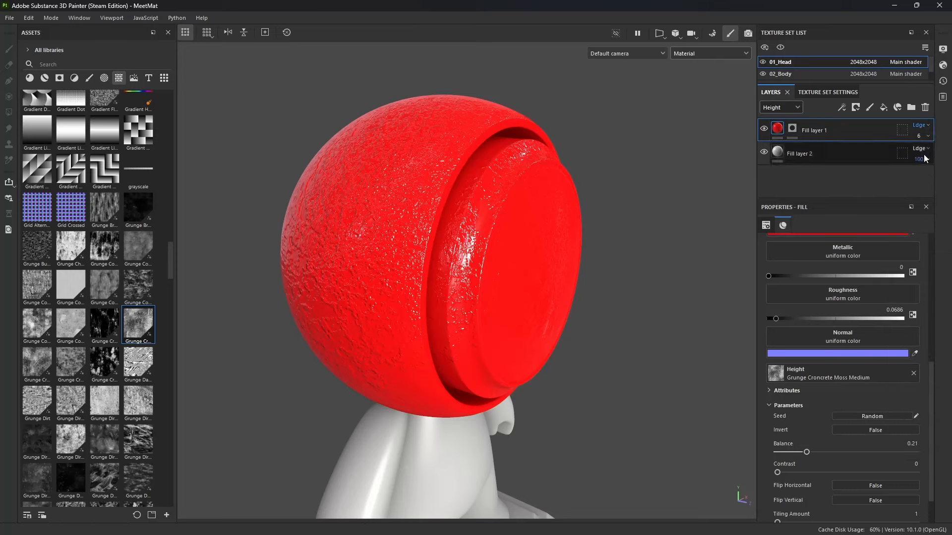
{"action": "left_click_drag", "start_coordinate": [916, 158], "coordinate": [948, 156]}
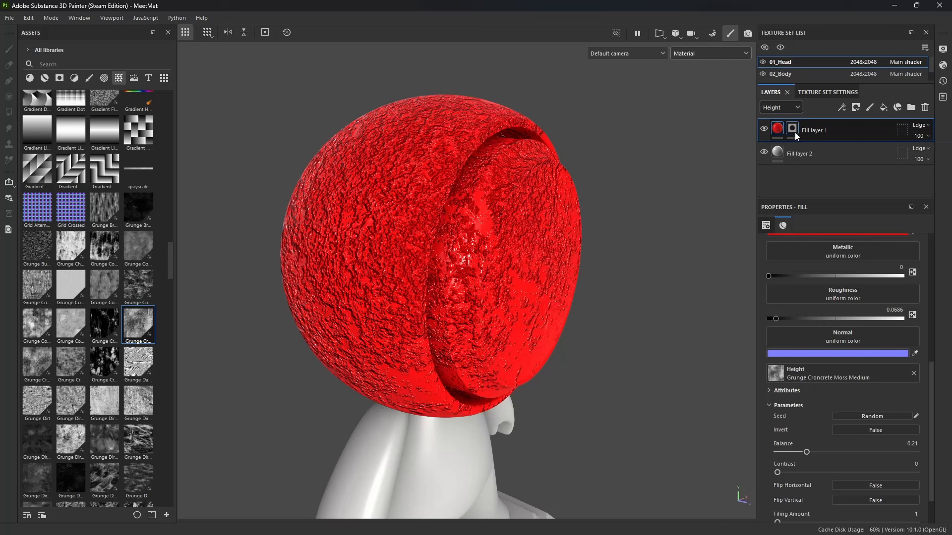
Add a Blur filter to Fill layer 1, limited to the height channel, with a blur intensity of about 1.19.
{"action": "left_click", "coordinate": [845, 106]}
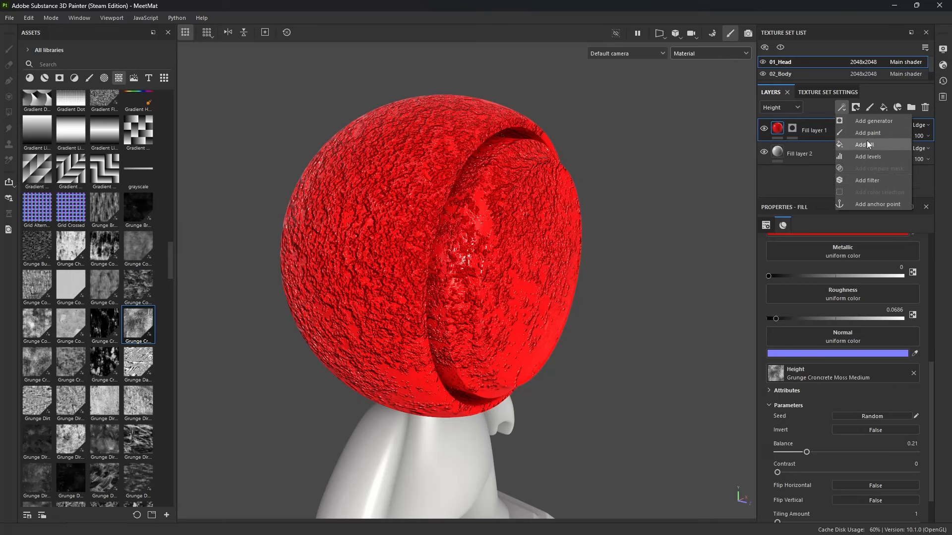
{"action": "left_click", "coordinate": [873, 181]}
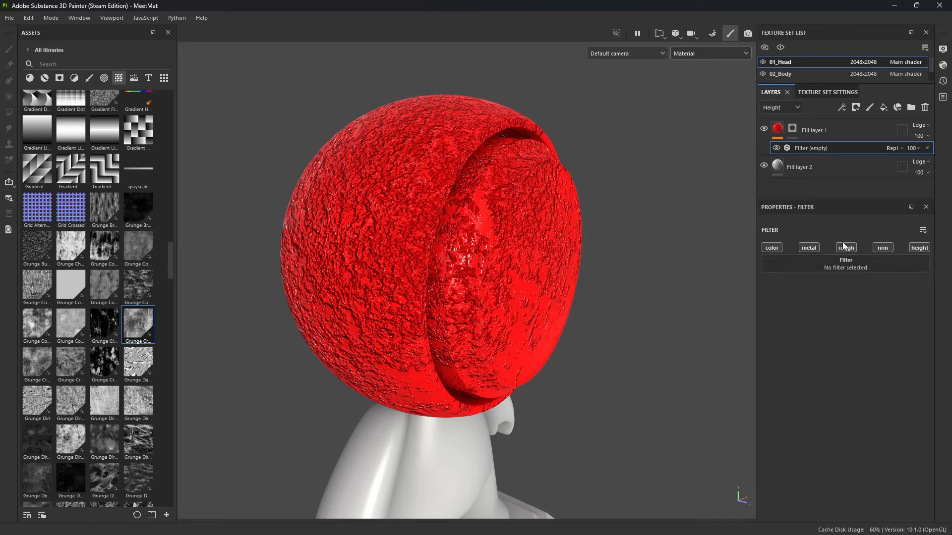
{"action": "left_click", "coordinate": [836, 269]}
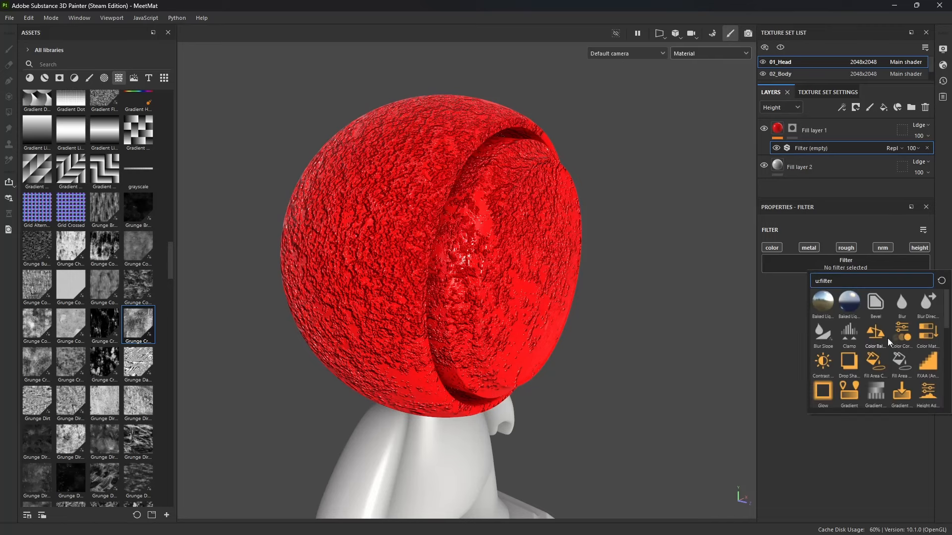
{"action": "left_click", "coordinate": [902, 305]}
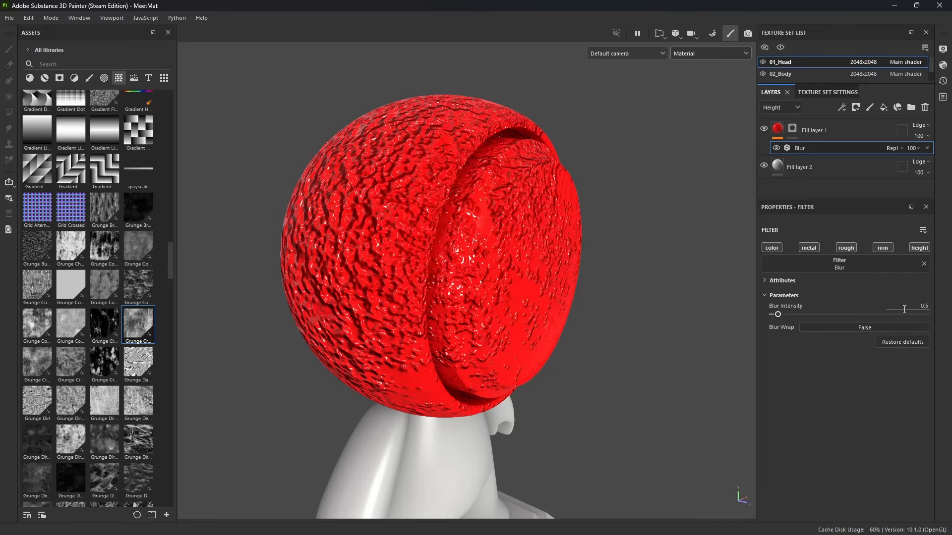
{"action": "mouse_move", "coordinate": [785, 315]}
{"action": "left_mouse_down"}
{"action": "mouse_move", "coordinate": [832, 315]}
{"action": "mouse_move", "coordinate": [785, 310]}
{"action": "left_mouse_up"}
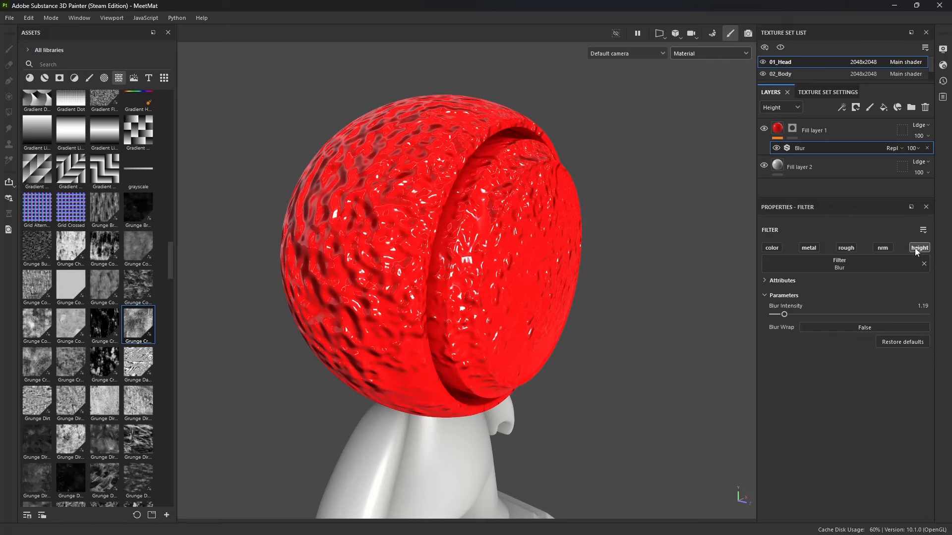
{"action": "mouse_move", "coordinate": [788, 314]}
{"action": "left_mouse_down"}
{"action": "mouse_move", "coordinate": [835, 315]}
{"action": "mouse_move", "coordinate": [775, 316]}
{"action": "mouse_move", "coordinate": [784, 316]}
{"action": "left_mouse_up"}
Replace the Blur filter on Fill layer 1 with Blur Directional and set its intensity to 2.28.
{"action": "left_click", "coordinate": [825, 265]}
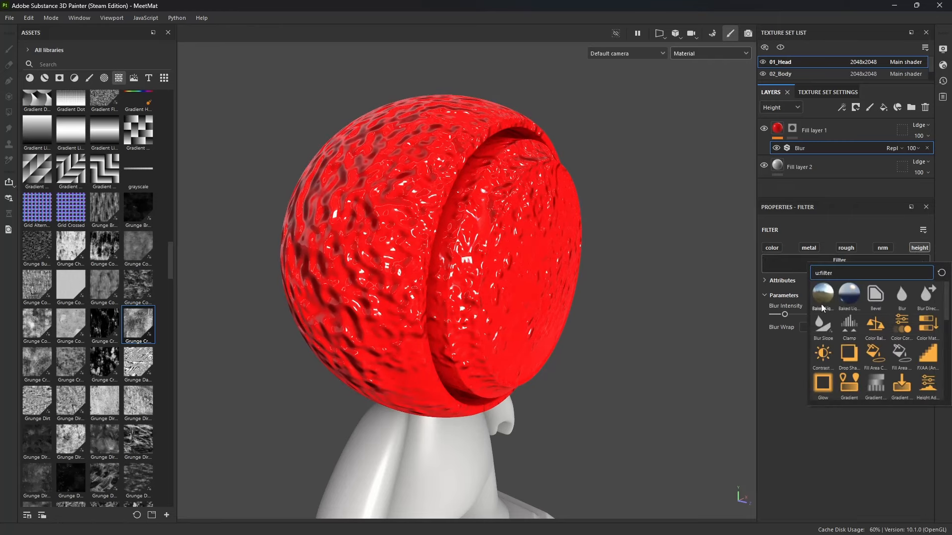
{"action": "mouse_move", "coordinate": [855, 302]}
{"action": "left_click", "coordinate": [929, 298]}
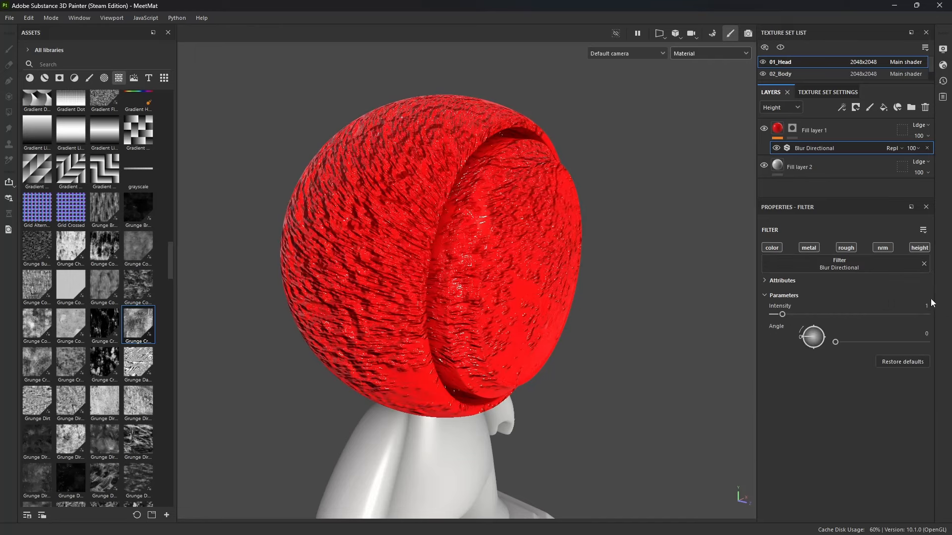
{"action": "mouse_move", "coordinate": [783, 314]}
{"action": "left_mouse_down"}
{"action": "mouse_move", "coordinate": [810, 314]}
{"action": "mouse_move", "coordinate": [795, 315]}
{"action": "left_mouse_up"}
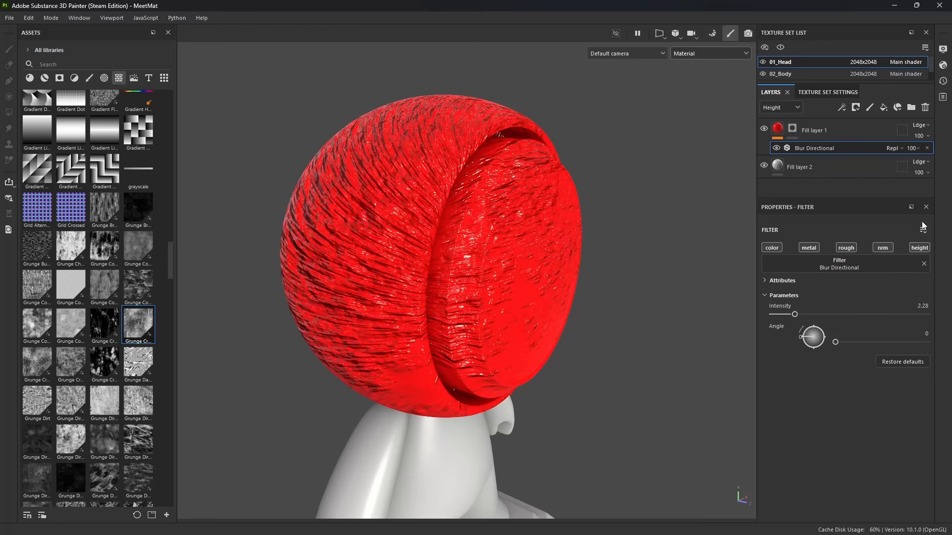
Replace Blur Directional on Fill layer 1 with the Height Adjust filter, setting multiply to 0.065 and offset to -0.81.
{"action": "left_click", "coordinate": [850, 254]}
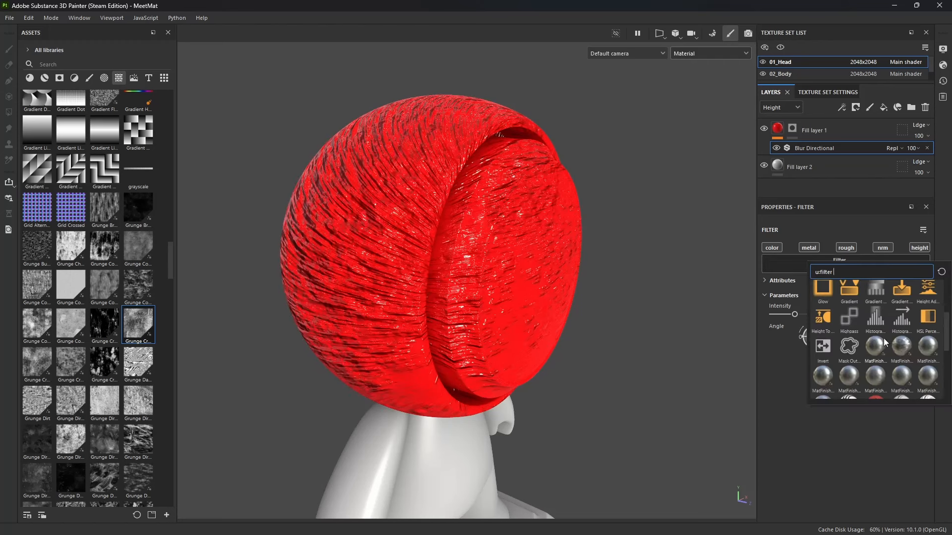
{"action": "scroll", "coordinate": [882, 350], "scroll_direction": "down", "scroll_amount": 5}
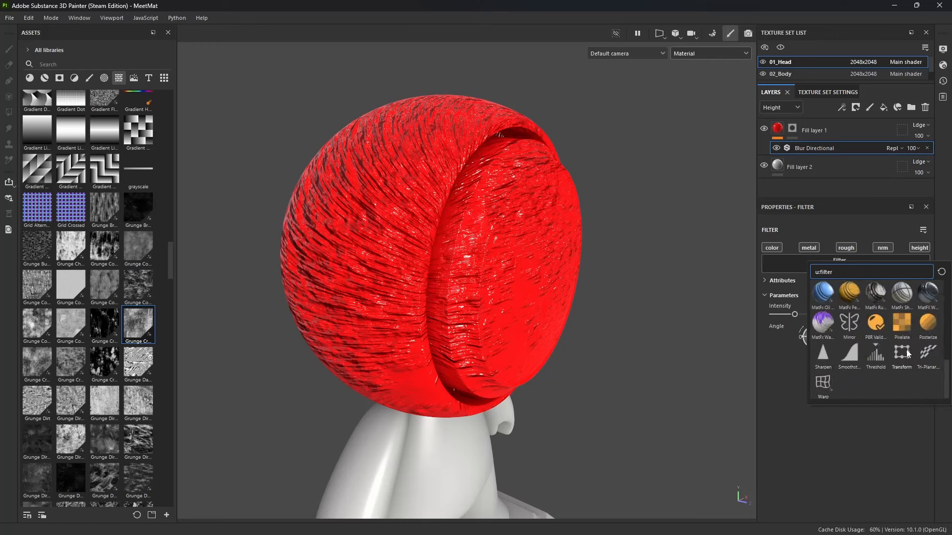
{"action": "scroll", "coordinate": [907, 350], "scroll_direction": "up", "scroll_amount": 4}
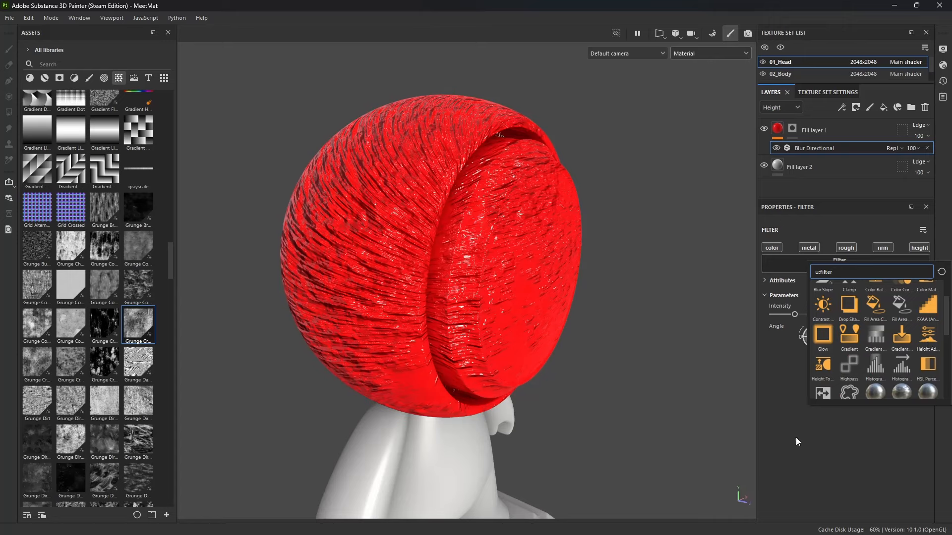
{"action": "left_click", "coordinate": [925, 335]}
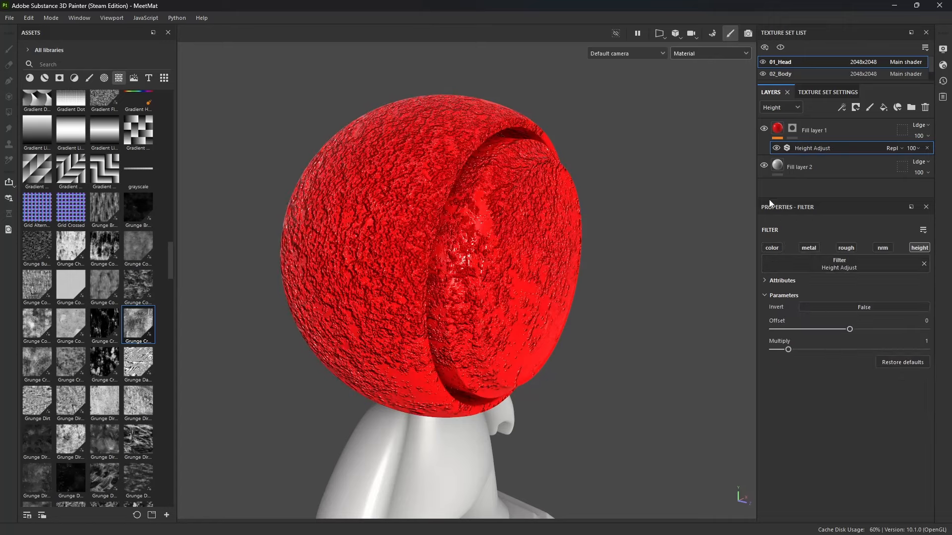
{"action": "left_click_drag", "start_coordinate": [850, 329], "coordinate": [773, 349]}
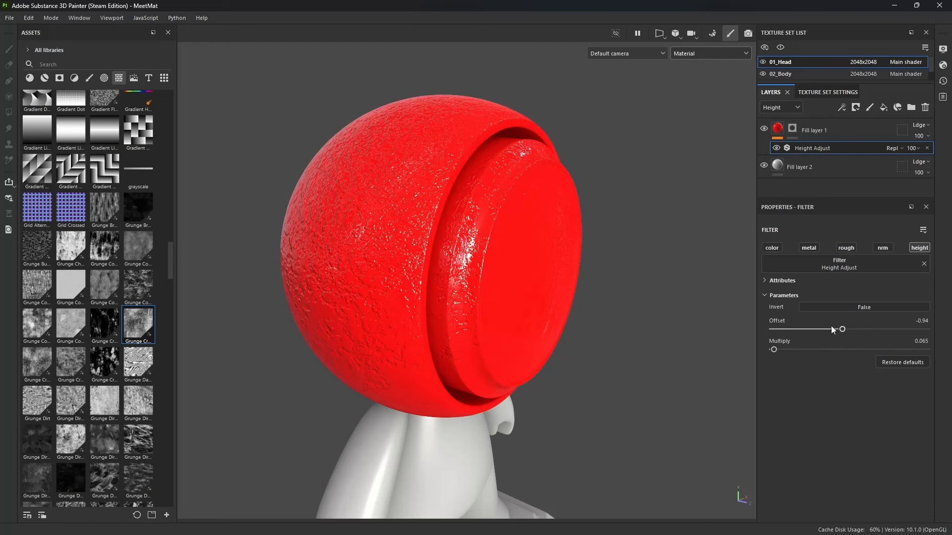
{"action": "left_click_drag", "start_coordinate": [831, 328], "coordinate": [843, 331]}
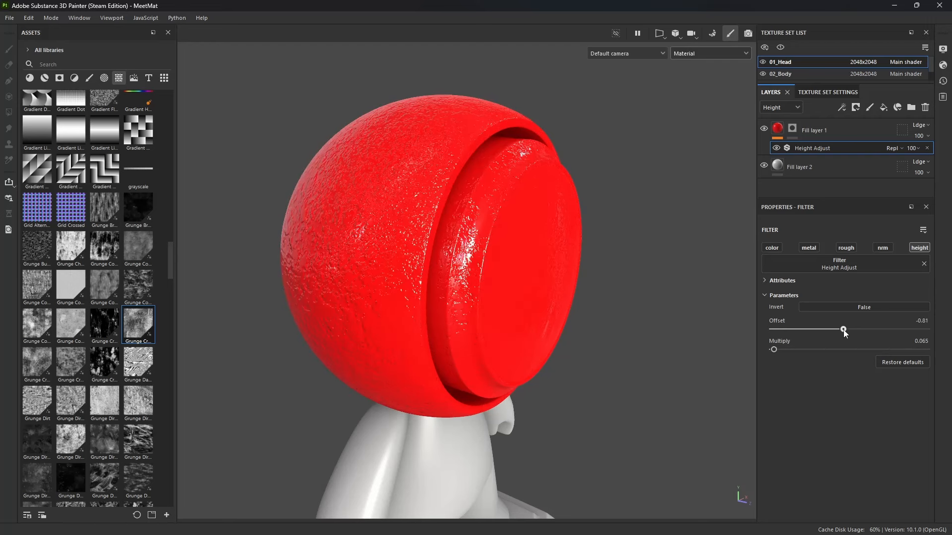
Remove the filter from Fill layer 1 and add a Levels effect that affects the Height channel.
{"action": "left_click", "coordinate": [927, 148]}
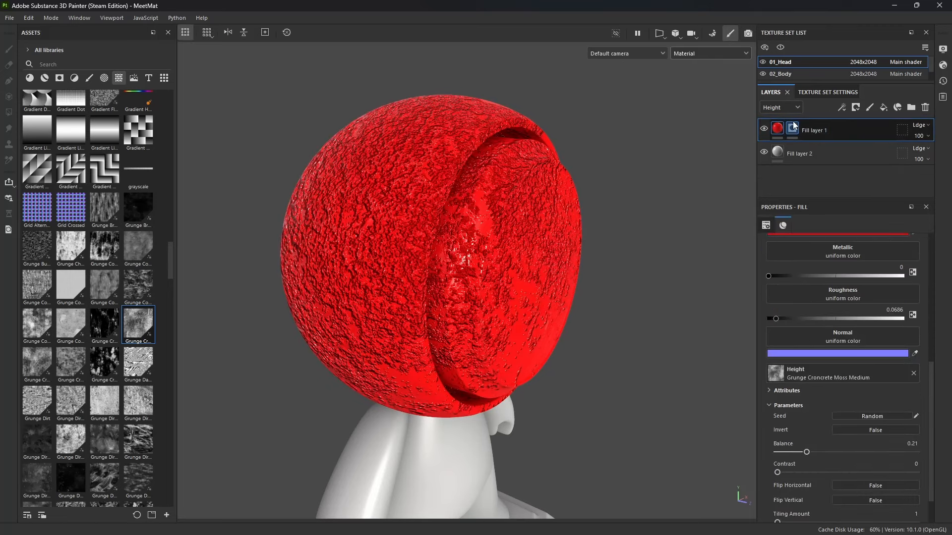
{"action": "left_click", "coordinate": [843, 107]}
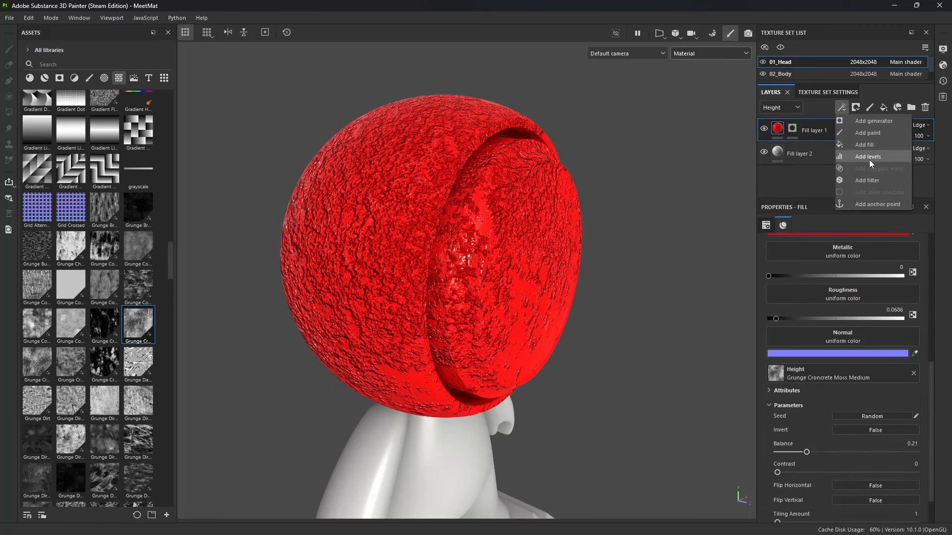
{"action": "left_click", "coordinate": [869, 158]}
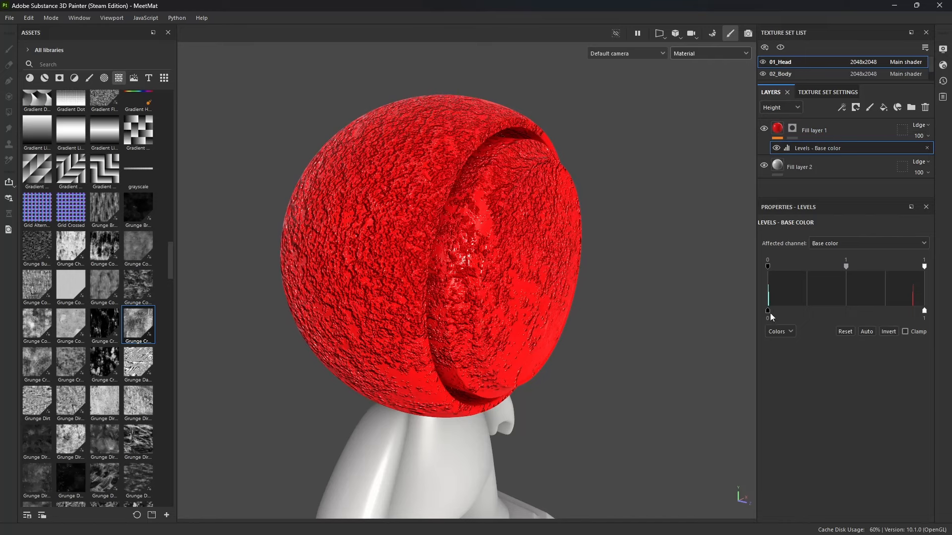
{"action": "mouse_move", "coordinate": [768, 311]}
{"action": "left_mouse_down"}
{"action": "mouse_move", "coordinate": [817, 311]}
{"action": "mouse_move", "coordinate": [768, 312]}
{"action": "left_mouse_up"}
{"action": "left_click", "coordinate": [836, 243]}
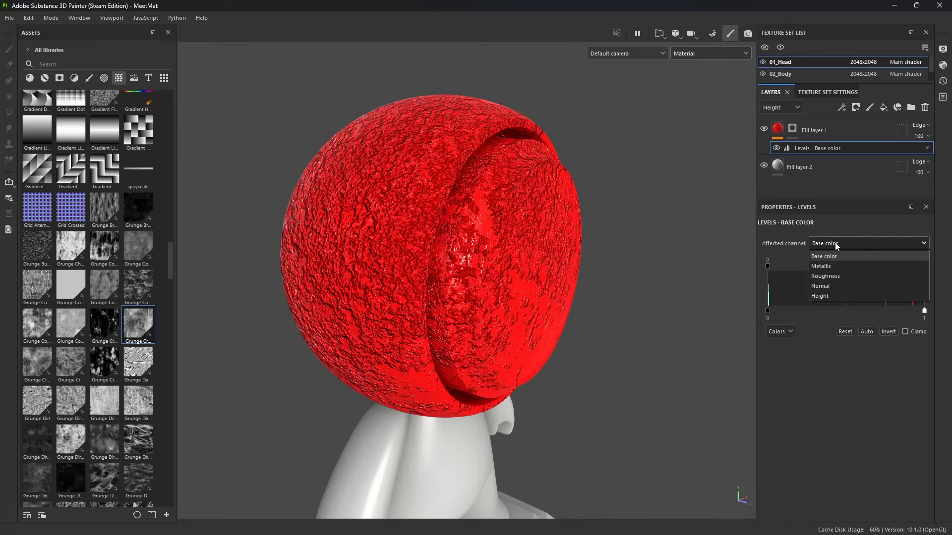
{"action": "left_click", "coordinate": [823, 296]}
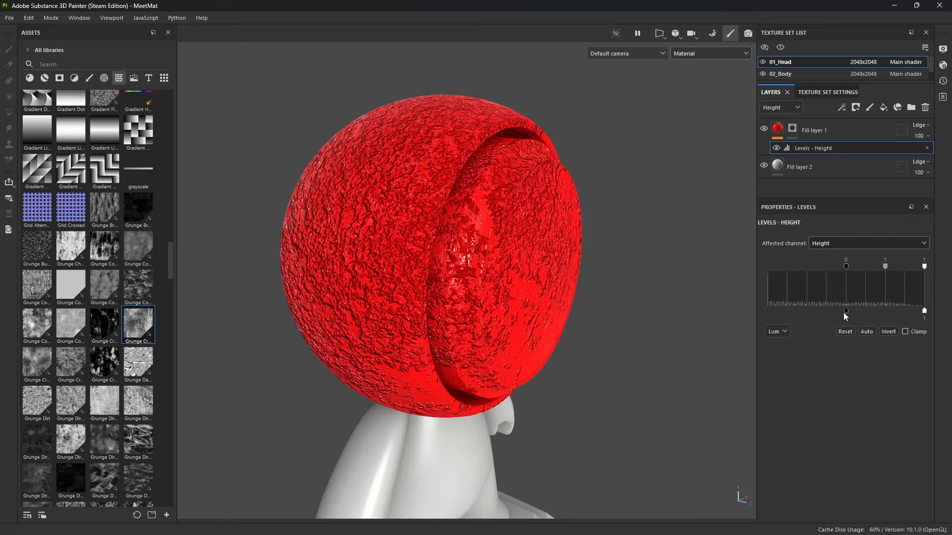
Narrow the output range of the height levels to soften the relief and inspect it around the head.
{"action": "left_click_drag", "start_coordinate": [846, 314], "coordinate": [897, 312]}
{"action": "left_click_drag", "start_coordinate": [526, 280], "coordinate": [322, 237], "text": "alt"}
{"action": "middle_click_drag", "start_coordinate": [576, 241], "coordinate": [519, 249], "text": "alt"}
{"action": "scroll", "coordinate": [519, 249], "scroll_direction": "up", "scroll_amount": 3}
{"action": "left_click_drag", "start_coordinate": [519, 249], "coordinate": [565, 266], "text": "alt"}
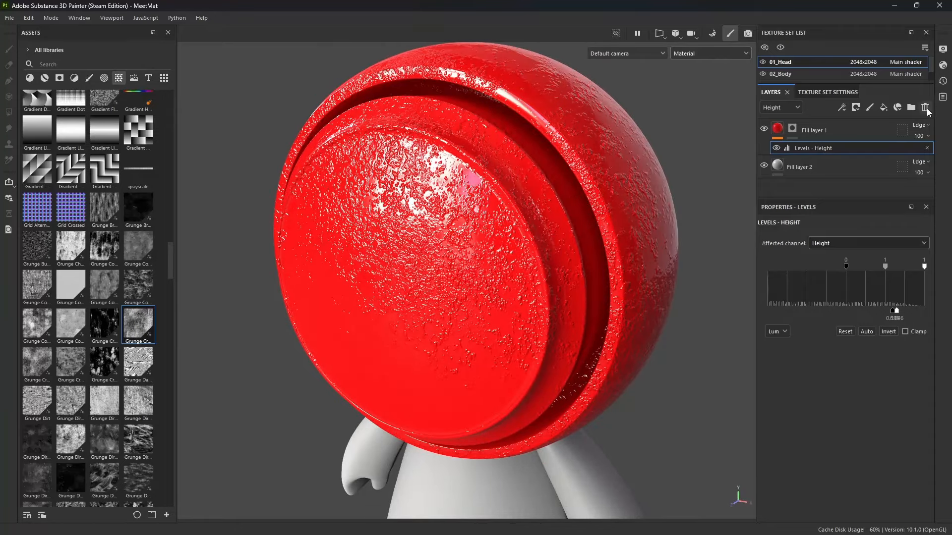
Examine Fill layer 1's projection, material channels and height texture parameters, and the softened relief on the head.
{"action": "left_click", "coordinate": [837, 134]}
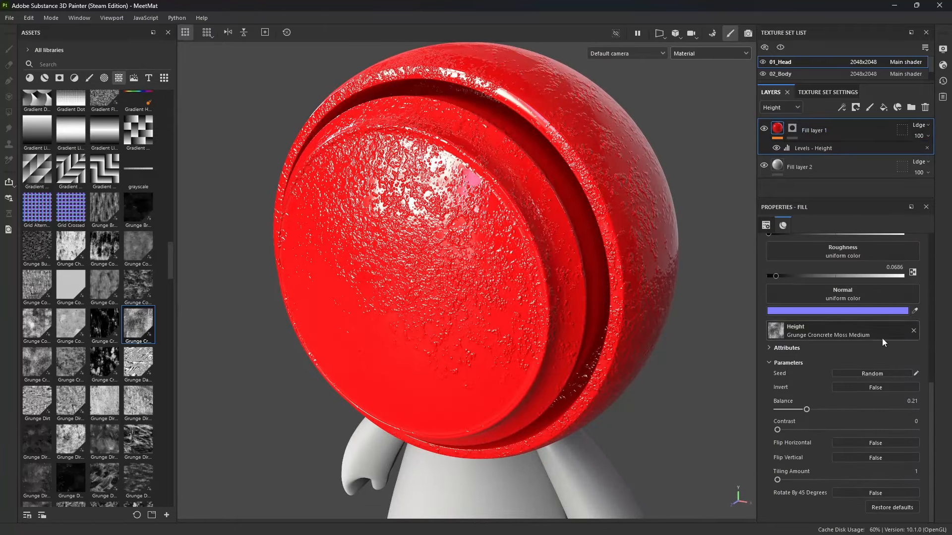
{"action": "scroll", "coordinate": [867, 309], "scroll_direction": "up", "scroll_amount": 10}
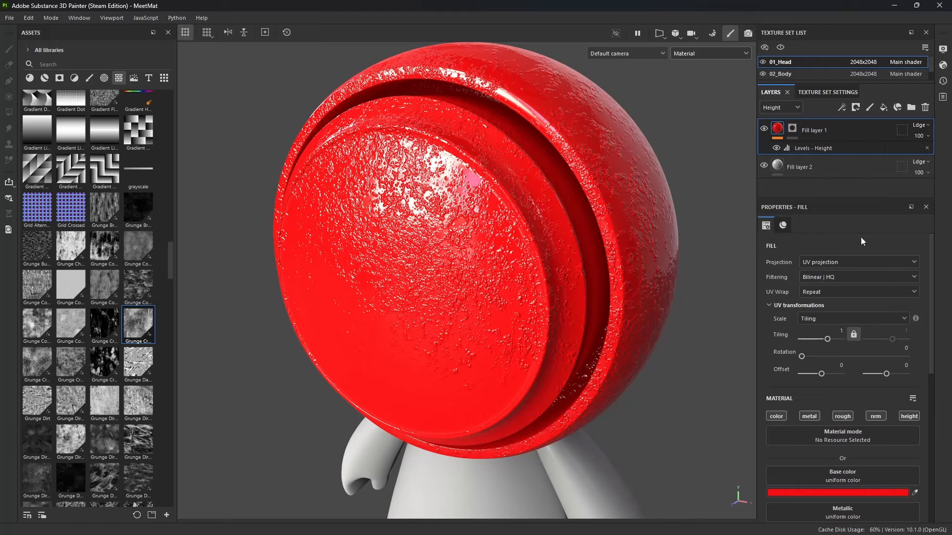
{"action": "left_click_drag", "start_coordinate": [562, 257], "coordinate": [545, 268], "text": "alt"}
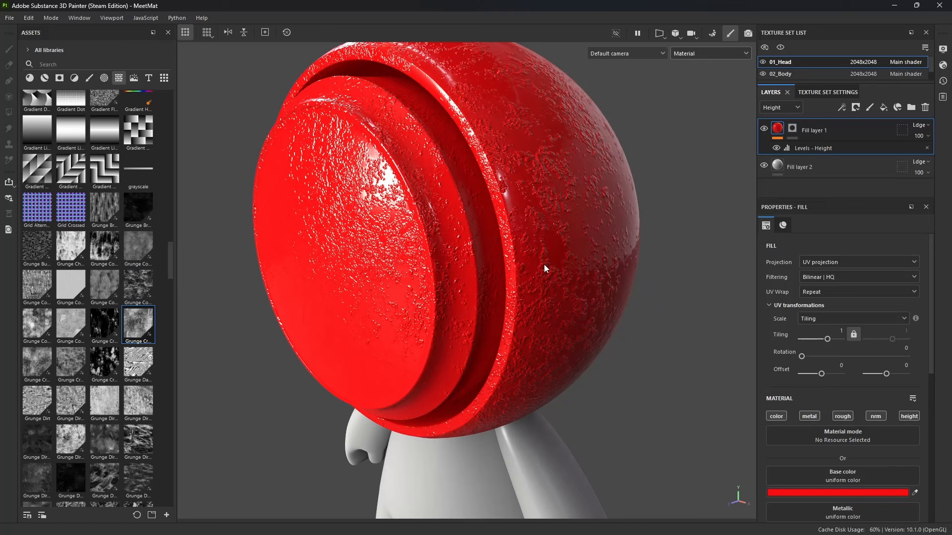
{"action": "left_click_drag", "start_coordinate": [474, 263], "coordinate": [515, 250], "text": "alt"}
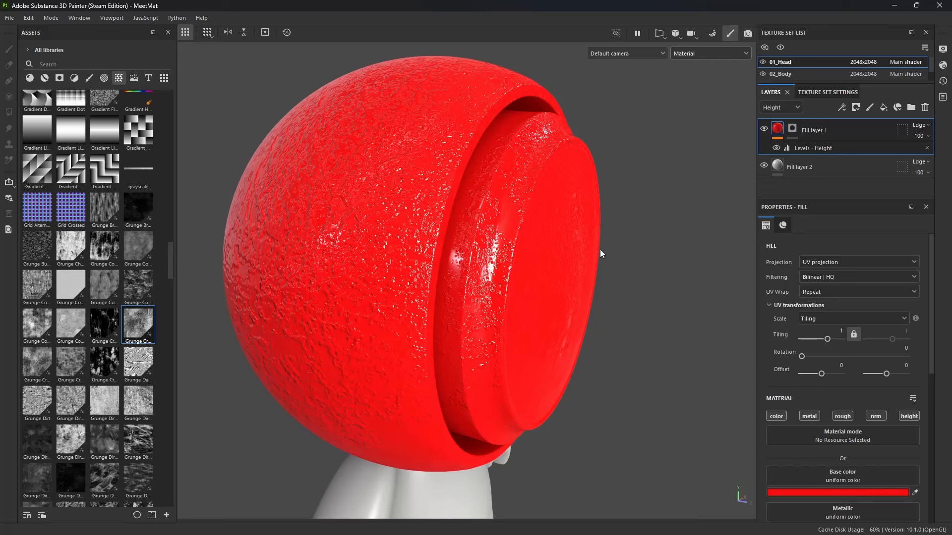
{"action": "scroll", "coordinate": [892, 415], "scroll_direction": "down", "scroll_amount": 7}
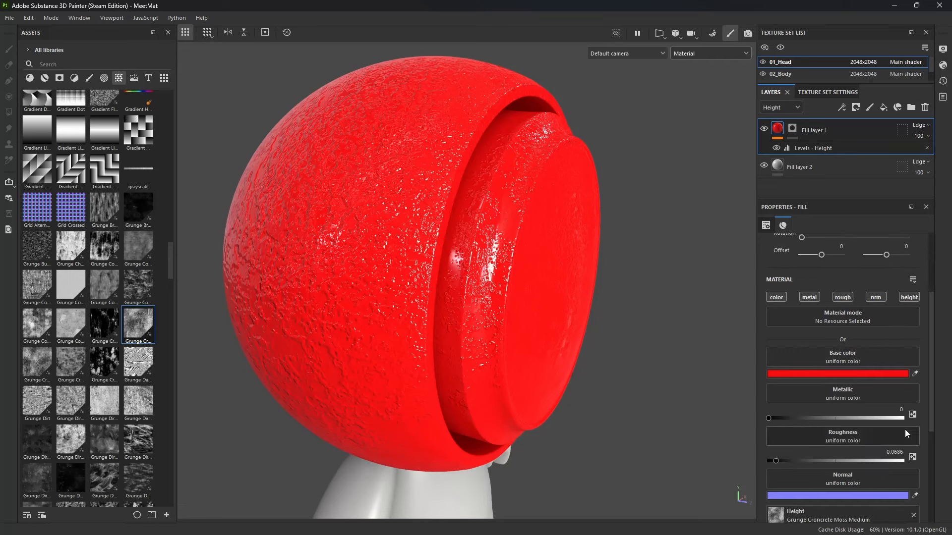
{"action": "scroll", "coordinate": [884, 449], "scroll_direction": "down", "scroll_amount": 1}
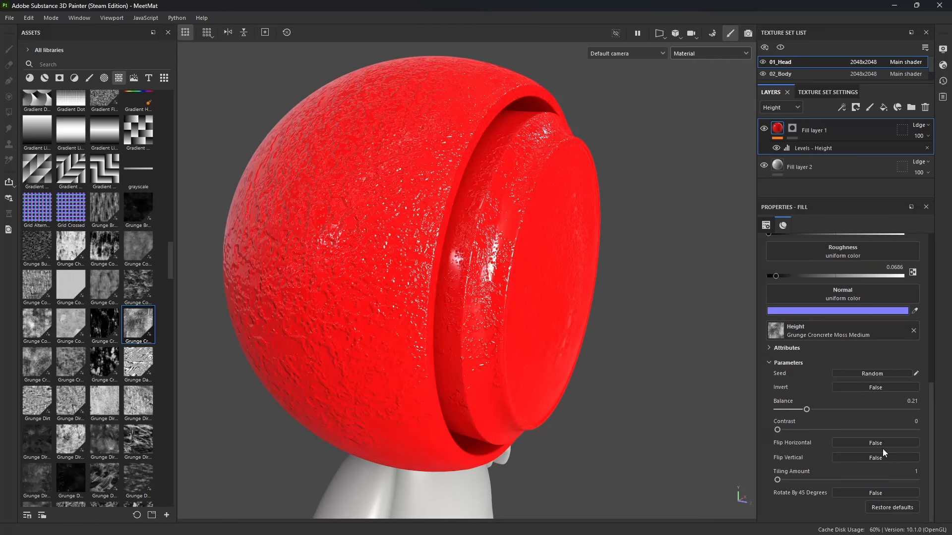
{"action": "scroll", "coordinate": [882, 448], "scroll_direction": "up", "scroll_amount": 7}
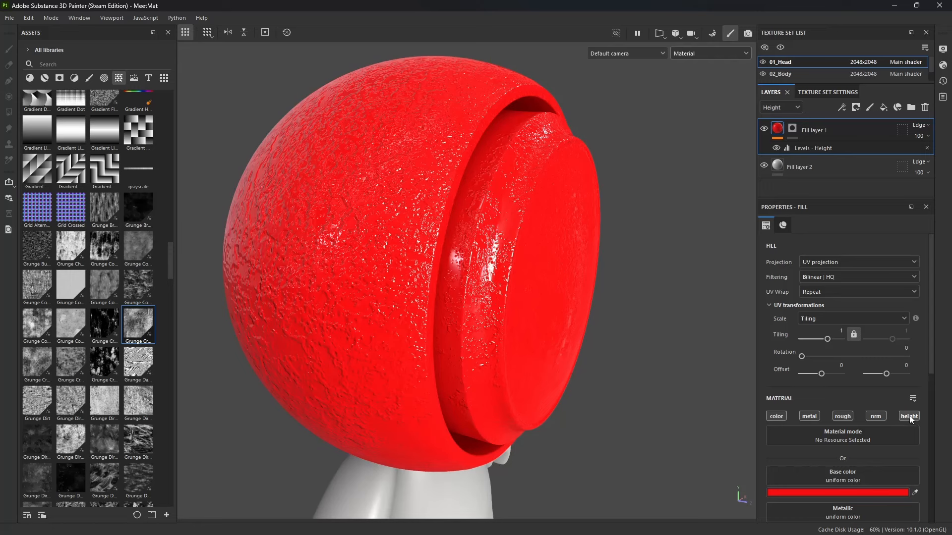
Add Ambient occlusion and Opacity channels to the 01_Head texture set.
{"action": "left_click", "coordinate": [945, 55]}
{"action": "left_click", "coordinate": [944, 56]}
{"action": "left_click", "coordinate": [842, 93]}
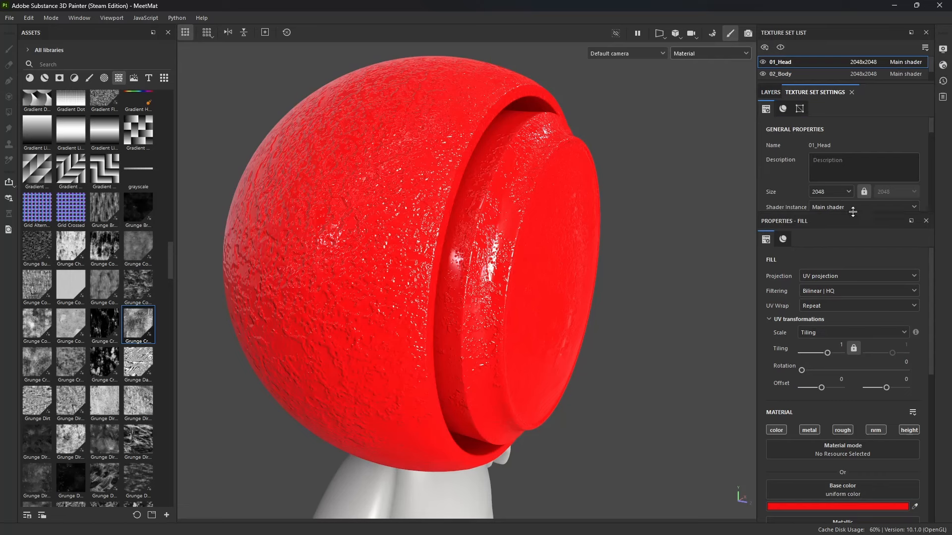
{"action": "left_click_drag", "start_coordinate": [851, 214], "coordinate": [849, 300]}
{"action": "scroll", "coordinate": [852, 227], "scroll_direction": "down", "scroll_amount": 3}
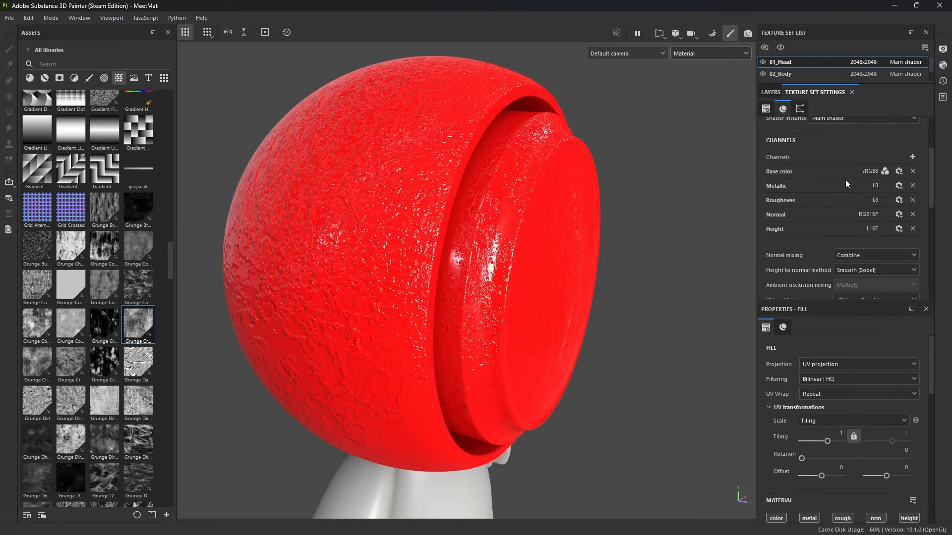
{"action": "left_click", "coordinate": [912, 158]}
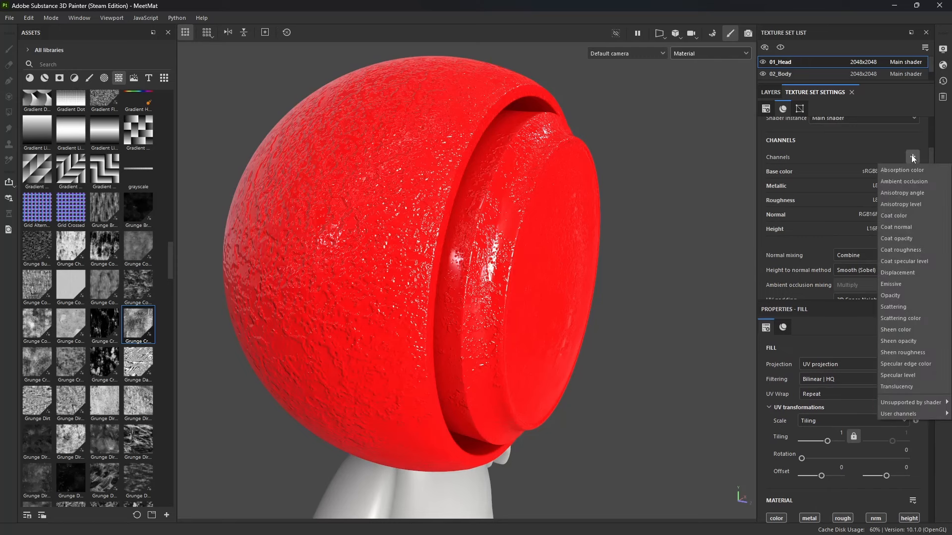
{"action": "left_click", "coordinate": [926, 183]}
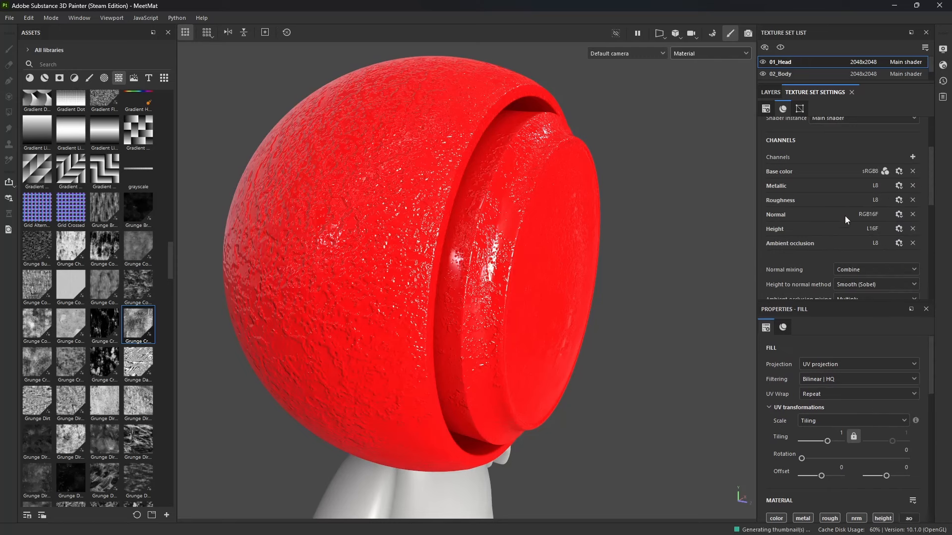
{"action": "left_click", "coordinate": [913, 157]}
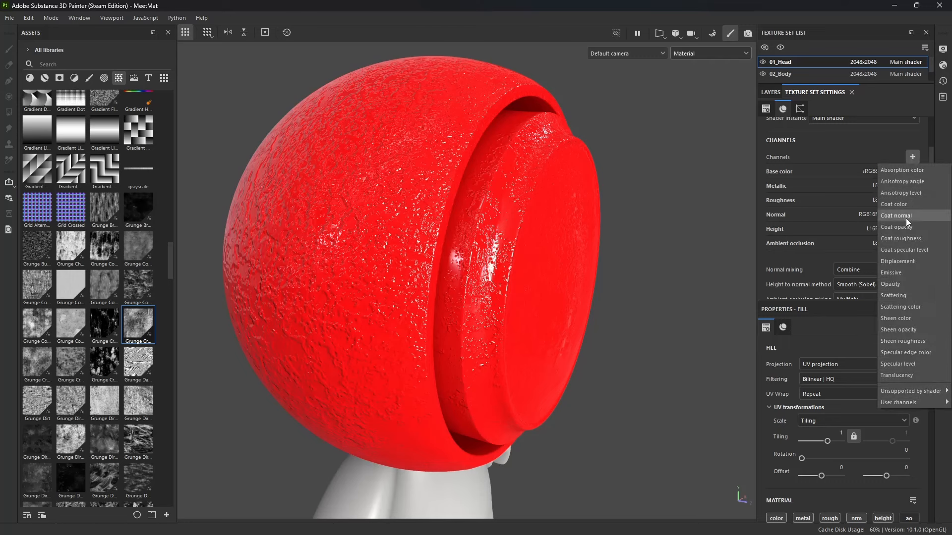
{"action": "left_click", "coordinate": [900, 284]}
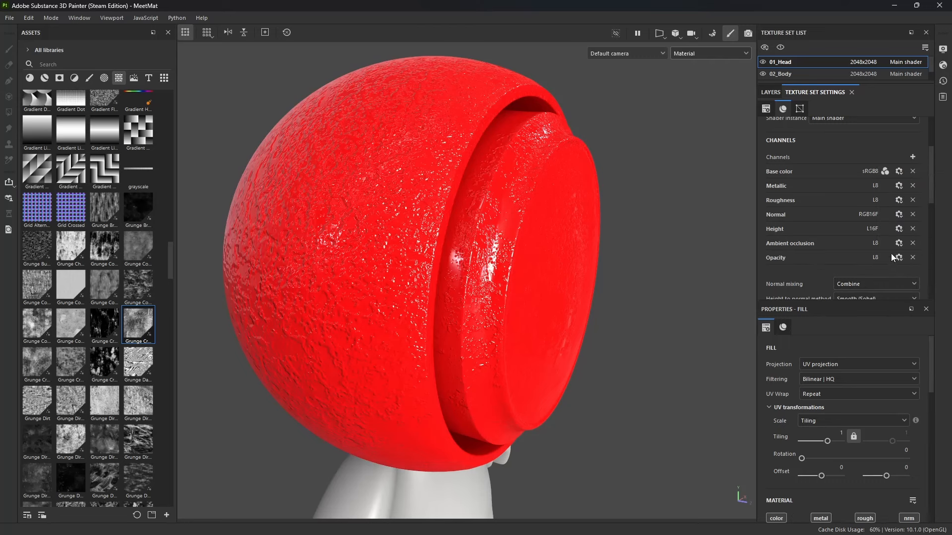
Add a paint layer above Fill layer 1 with only the opacity channel enabled and its value set to 0.
{"action": "left_click", "coordinate": [768, 93]}
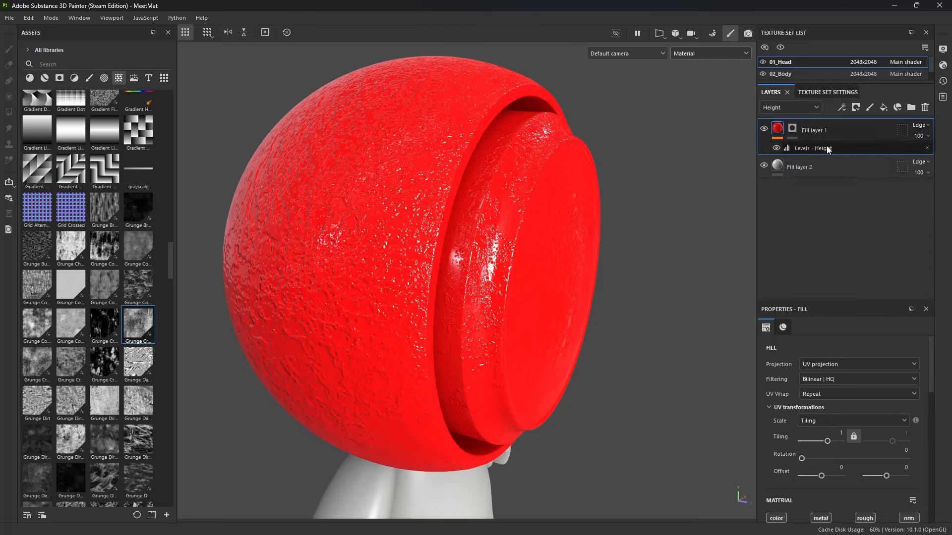
{"action": "left_click_drag", "start_coordinate": [855, 300], "coordinate": [852, 198]}
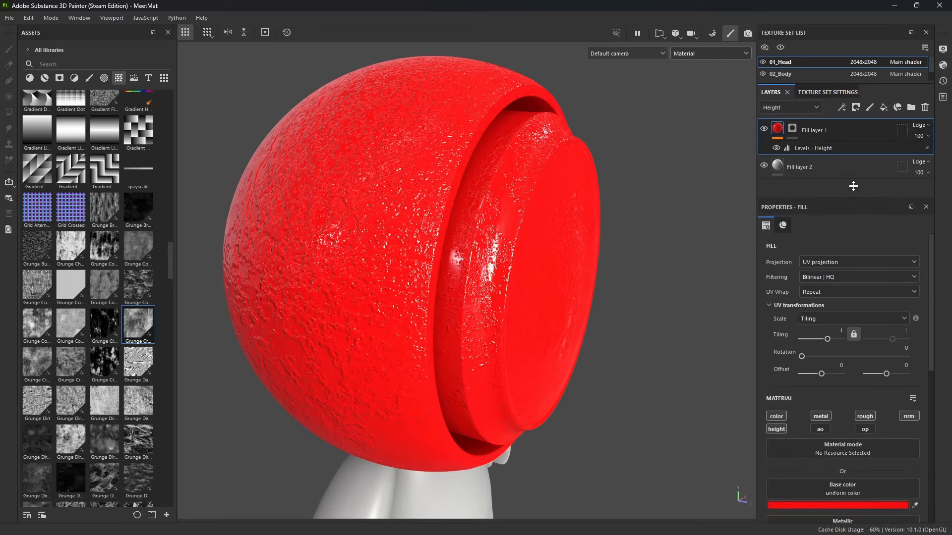
{"action": "left_click", "coordinate": [869, 108]}
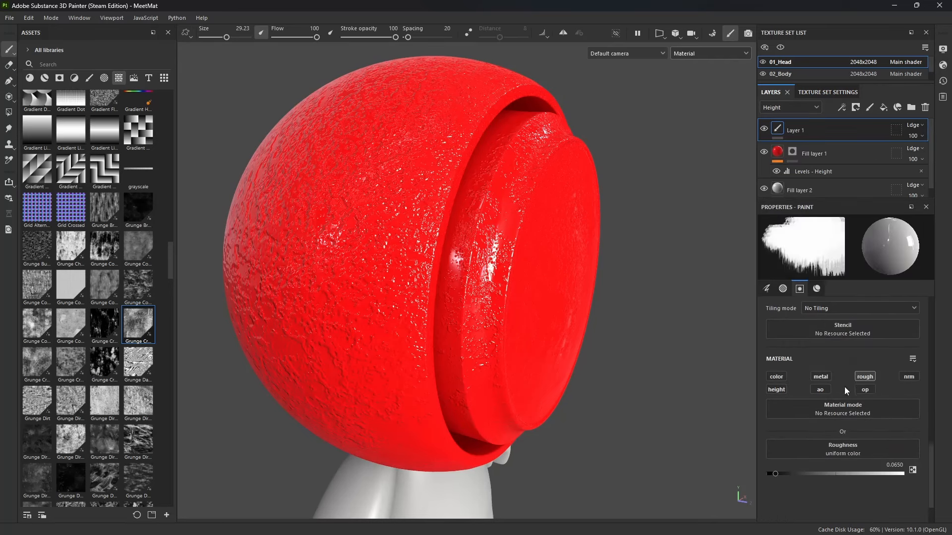
{"action": "left_click", "coordinate": [865, 377]}
{"action": "left_click", "coordinate": [866, 390]}
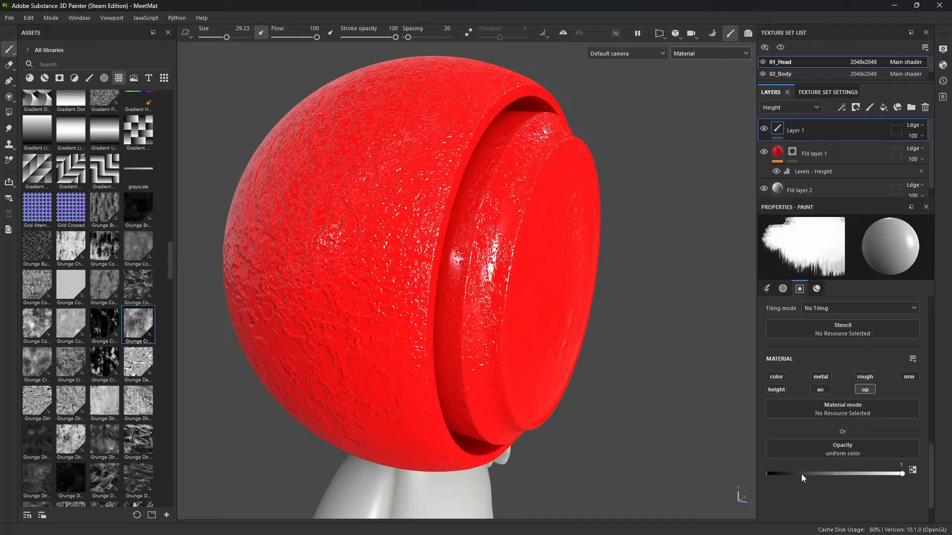
{"action": "left_click_drag", "start_coordinate": [802, 474], "coordinate": [754, 475]}
Choose the Kyle spatter brush that uses Kyle Brush Presets alpha 41 and try it over the side of the head.
{"action": "left_click_drag", "start_coordinate": [397, 288], "coordinate": [585, 304], "text": "alt"}
{"action": "left_click_drag", "start_coordinate": [498, 273], "coordinate": [571, 288], "text": "alt"}
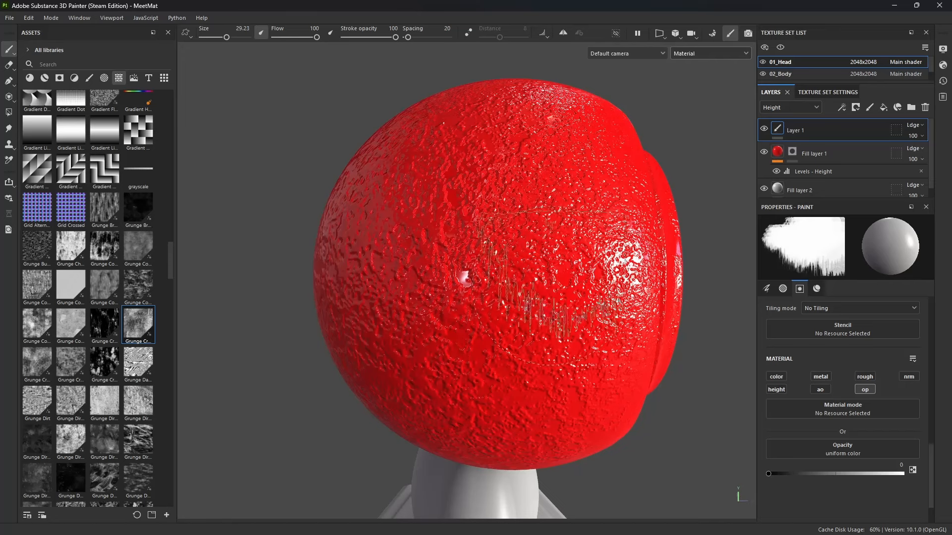
{"action": "left_click", "coordinate": [89, 78]}
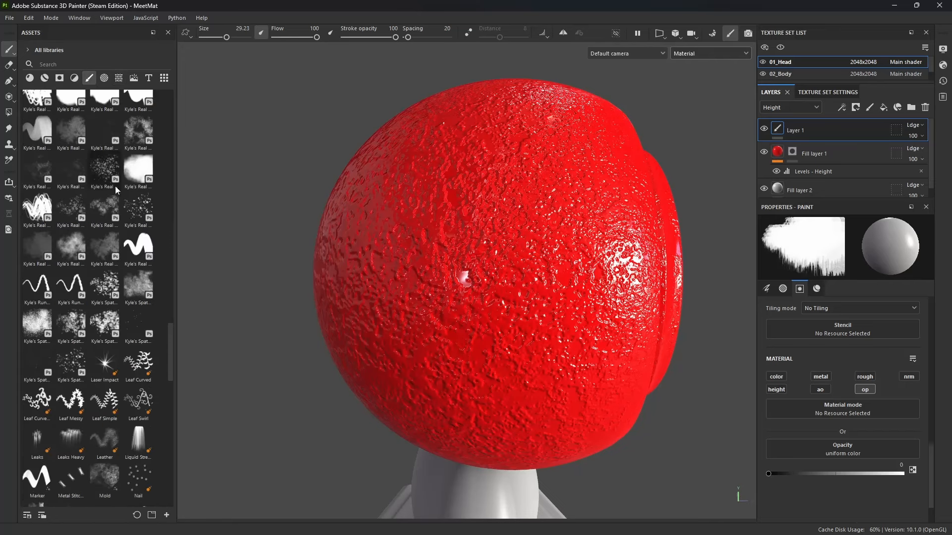
{"action": "left_click", "coordinate": [104, 324]}
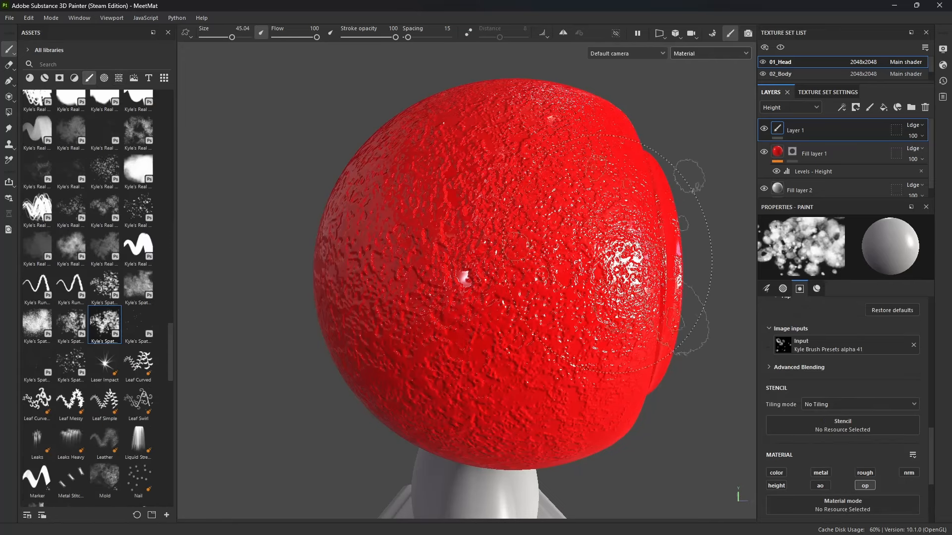
{"action": "left_click_drag", "start_coordinate": [464, 290], "coordinate": [535, 251], "text": "alt"}
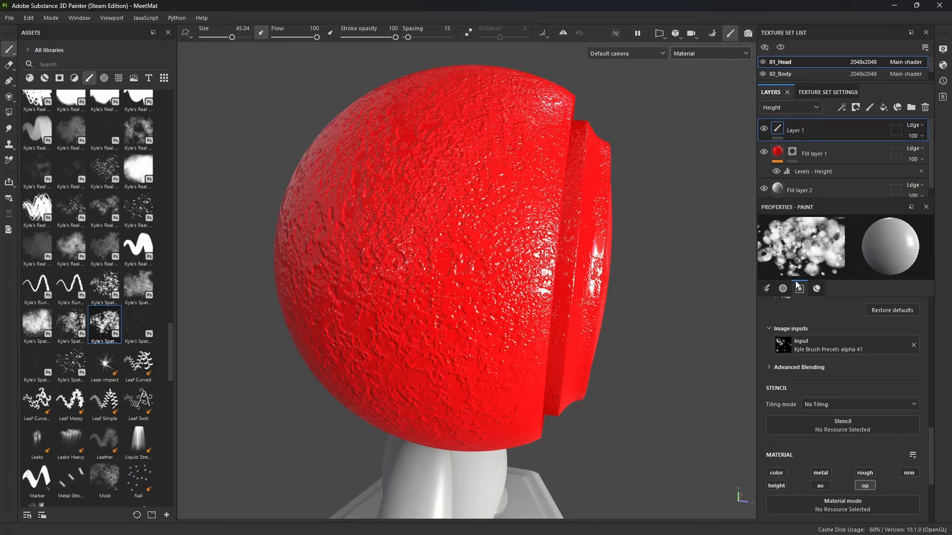
Change the Main shader from asm-metal-rough to pbr-metal-rough-with-alpha-blending so painted opacity displays on the head.
{"action": "left_click", "coordinate": [944, 66]}
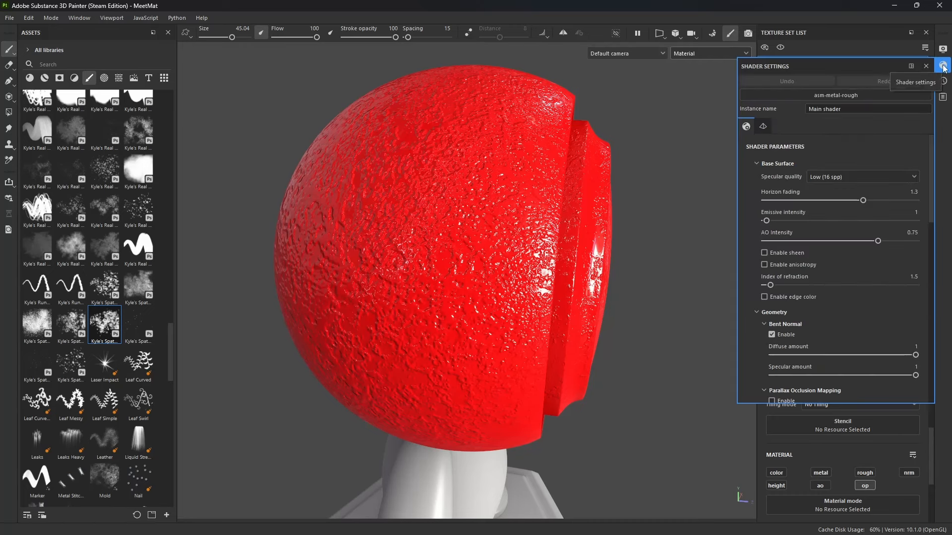
{"action": "left_click", "coordinate": [845, 95]}
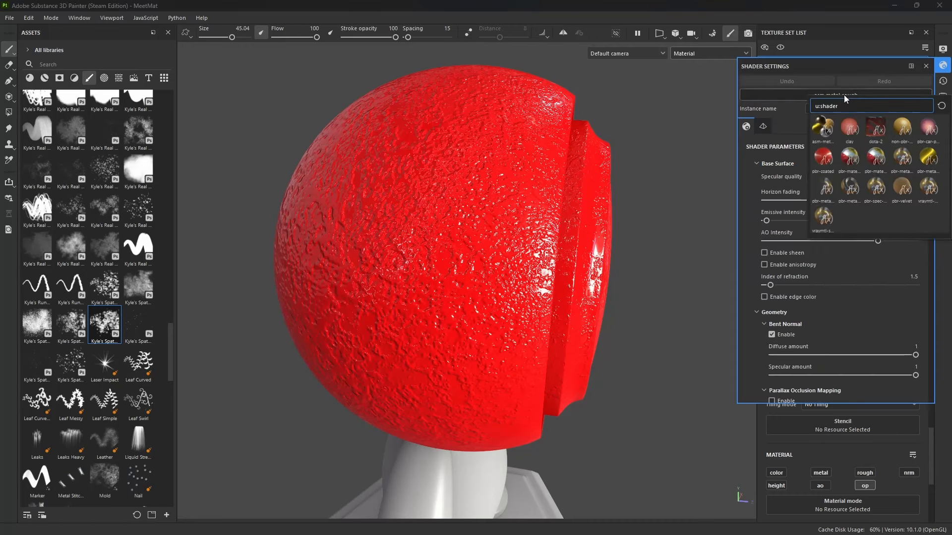
{"action": "mouse_move", "coordinate": [881, 163]}
{"action": "mouse_move", "coordinate": [851, 194]}
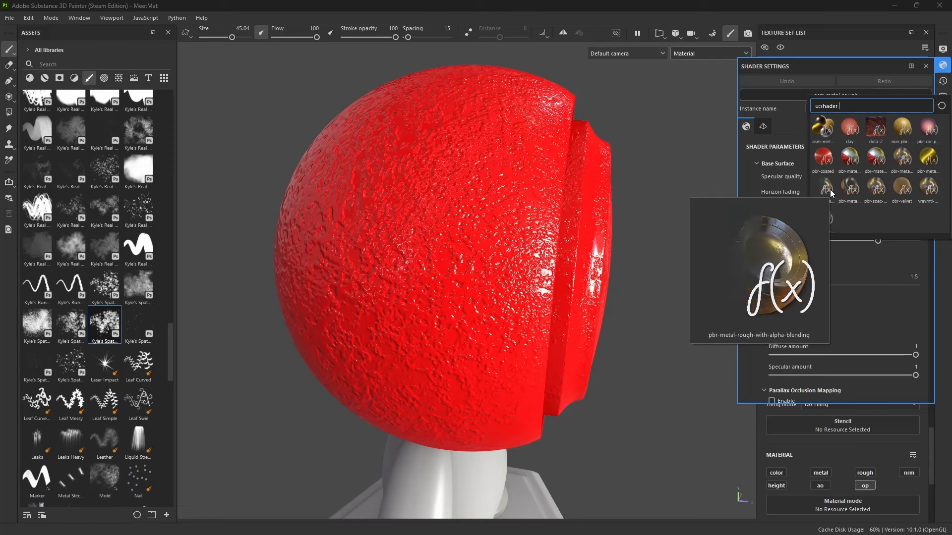
{"action": "left_click", "coordinate": [830, 189]}
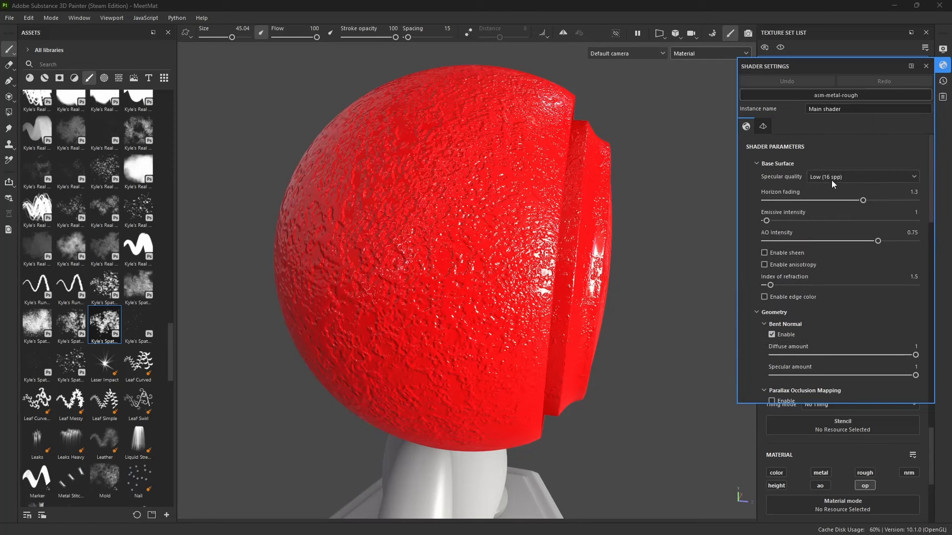
{"action": "left_click", "coordinate": [943, 66]}
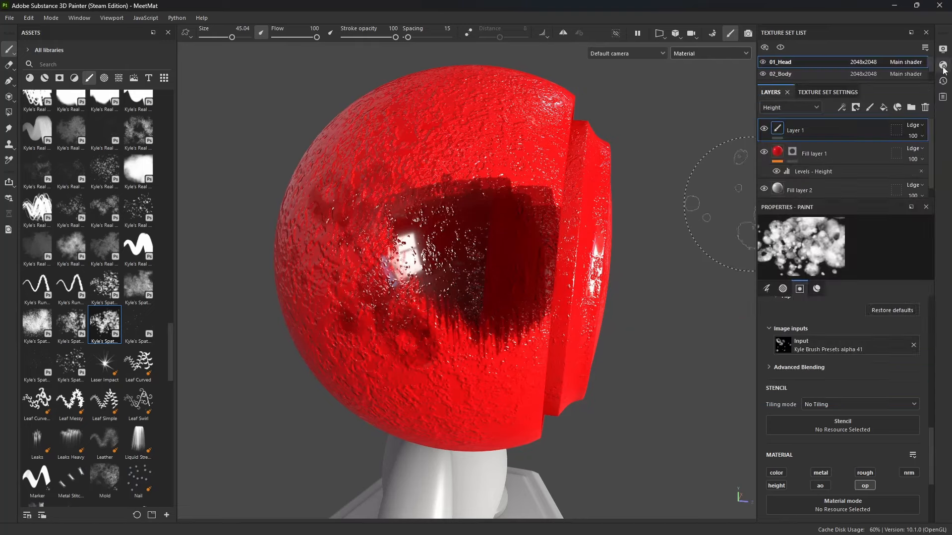
Try painting opacity around the head with Kyle brushes using Kyle Brush Presets alpha 50 and alpha 47, the latter at size 39.87.
{"action": "mouse_move", "coordinate": [542, 276]}
{"action": "left_mouse_down", "text": "alt"}
{"action": "mouse_move", "coordinate": [521, 213]}
{"action": "mouse_move", "coordinate": [404, 199]}
{"action": "mouse_move", "coordinate": [427, 248]}
{"action": "mouse_move", "coordinate": [457, 279]}
{"action": "mouse_move", "coordinate": [488, 282]}
{"action": "left_mouse_up", "text": "alt"}
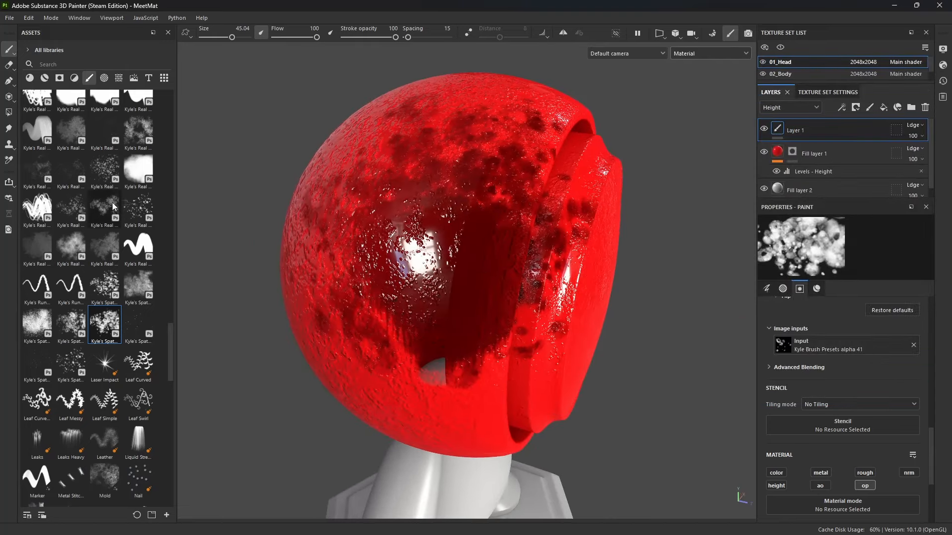
{"action": "left_click", "coordinate": [105, 170]}
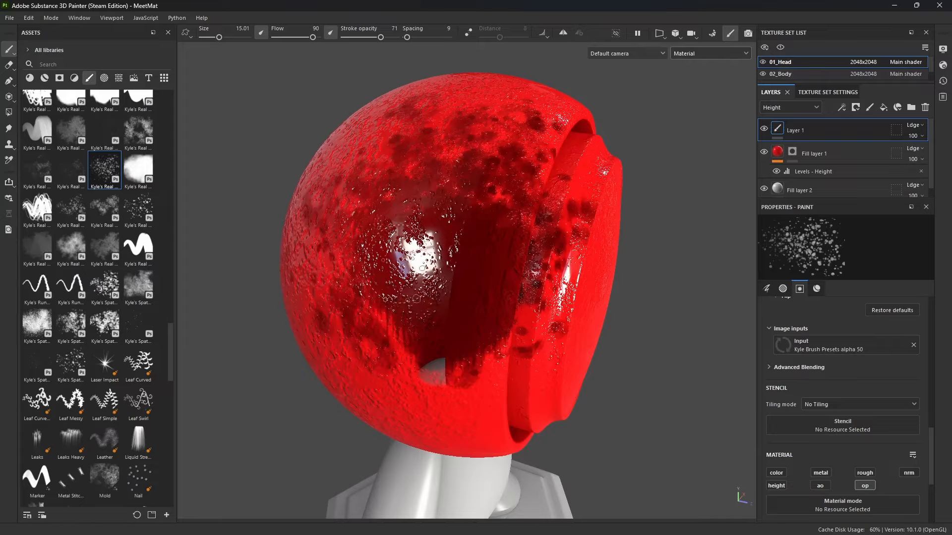
{"action": "left_click_drag", "start_coordinate": [416, 299], "coordinate": [469, 295], "text": "alt"}
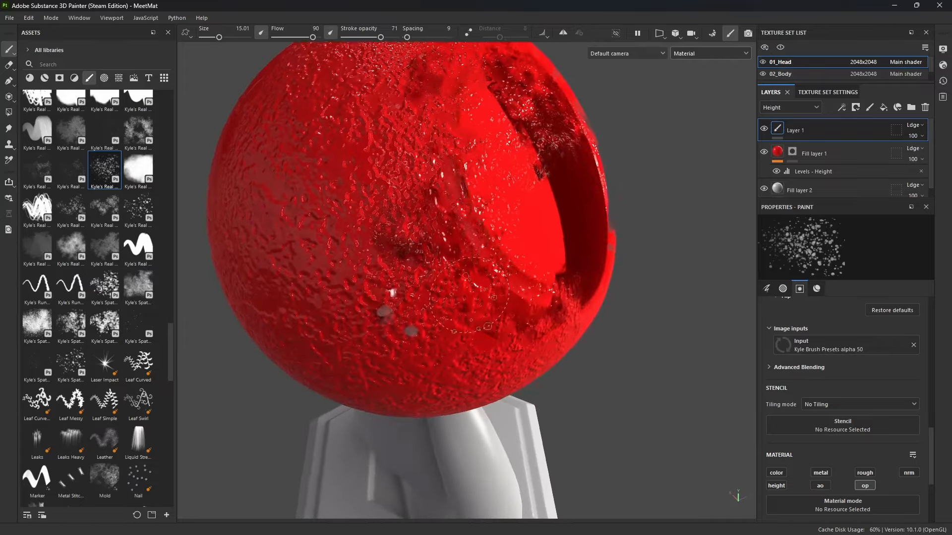
{"action": "left_click", "coordinate": [138, 132]}
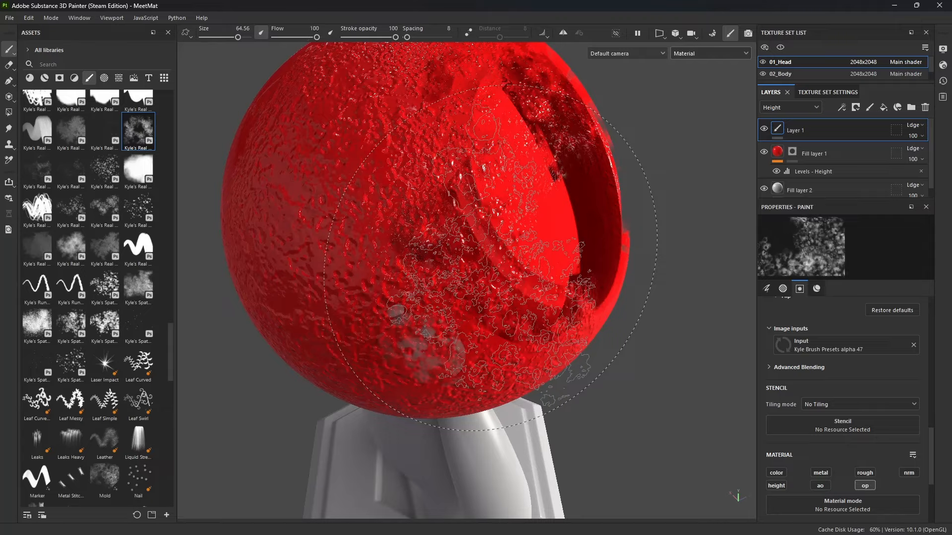
{"action": "right_click_drag", "start_coordinate": [491, 258], "coordinate": [450, 259], "text": "ctrl"}
{"action": "mouse_move", "coordinate": [472, 242]}
{"action": "left_mouse_down"}
{"action": "mouse_move", "coordinate": [415, 245]}
{"action": "mouse_move", "coordinate": [441, 270]}
{"action": "mouse_move", "coordinate": [545, 229]}
{"action": "mouse_move", "coordinate": [490, 233]}
{"action": "mouse_move", "coordinate": [457, 276]}
{"action": "mouse_move", "coordinate": [411, 285]}
{"action": "mouse_move", "coordinate": [489, 246]}
{"action": "left_mouse_up"}
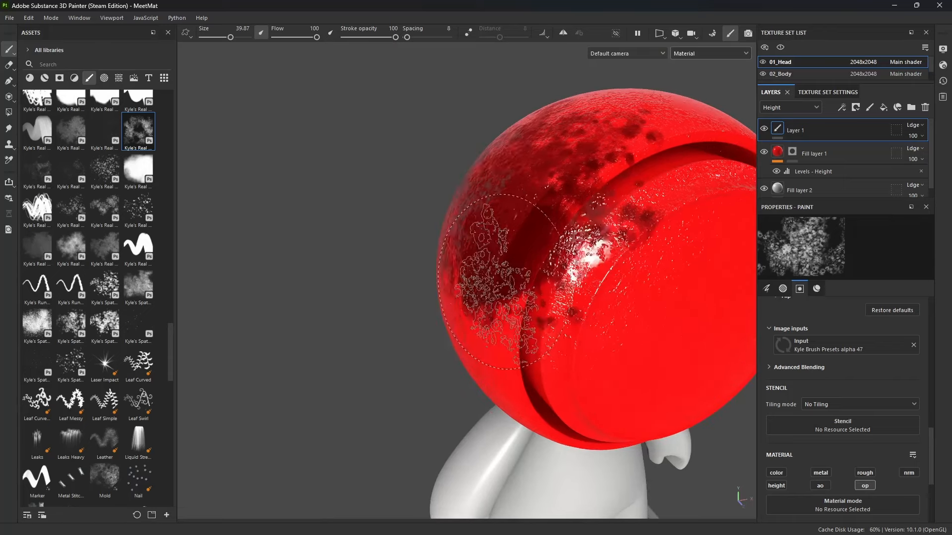
{"action": "mouse_move", "coordinate": [431, 235]}
{"action": "left_mouse_down", "text": "alt"}
{"action": "mouse_move", "coordinate": [616, 308]}
{"action": "mouse_move", "coordinate": [533, 261]}
{"action": "mouse_move", "coordinate": [478, 255]}
{"action": "left_mouse_up", "text": "alt"}
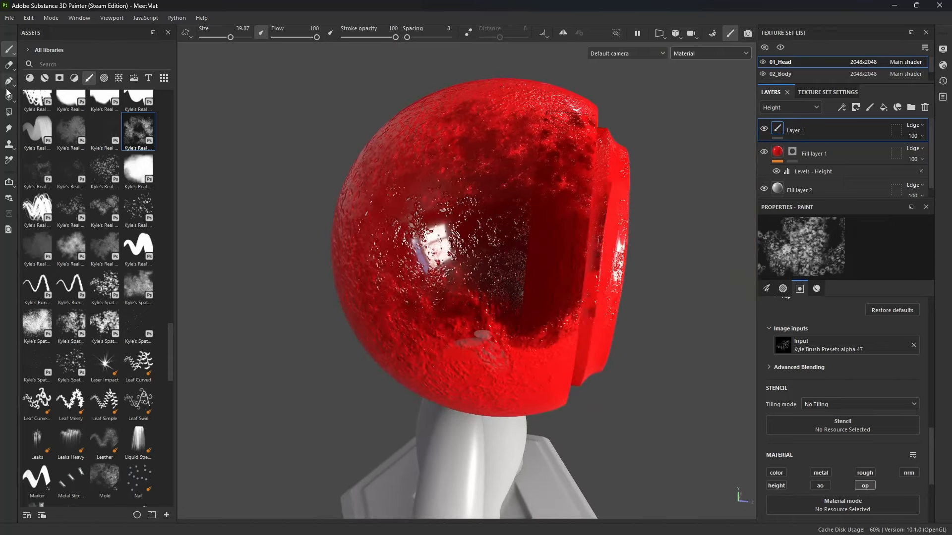
Try a larger eraser on the painted opacity at the side of the head, and delete Layer 1.
{"action": "left_click", "coordinate": [9, 65]}
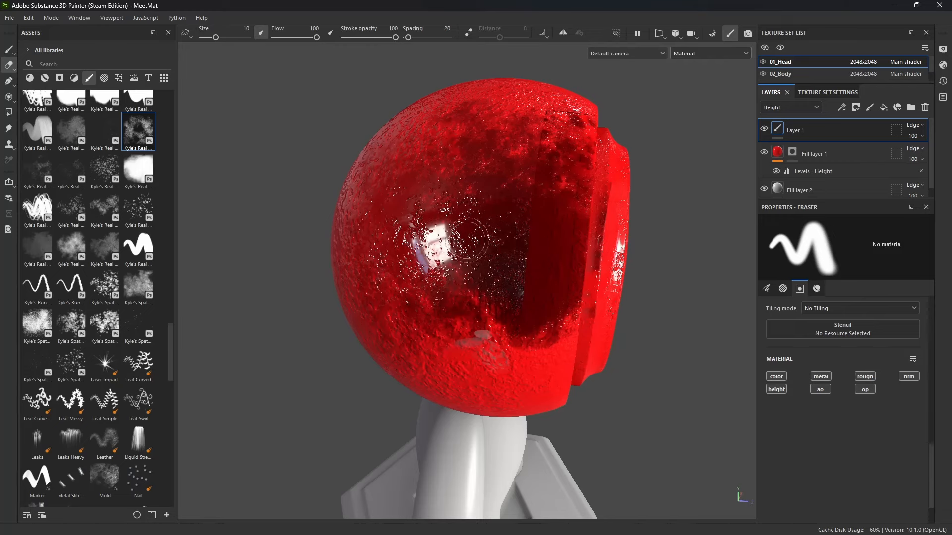
{"action": "right_click_drag", "start_coordinate": [468, 240], "coordinate": [496, 240], "text": "ctrl"}
{"action": "mouse_move", "coordinate": [550, 293]}
{"action": "left_mouse_down"}
{"action": "mouse_move", "coordinate": [553, 213]}
{"action": "mouse_move", "coordinate": [538, 158]}
{"action": "mouse_move", "coordinate": [510, 166]}
{"action": "mouse_move", "coordinate": [488, 297]}
{"action": "left_mouse_up"}
{"action": "left_click", "coordinate": [925, 107]}
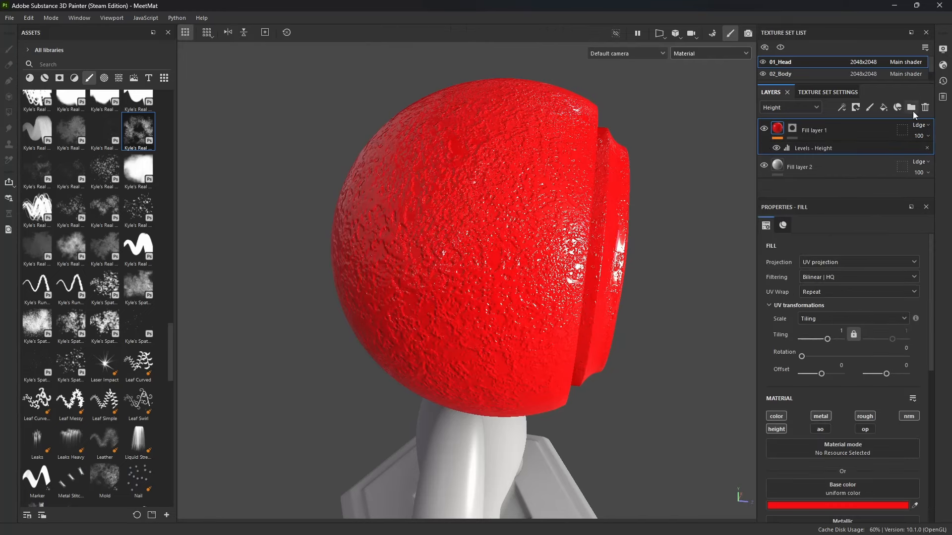
Add a fill layer above Fill layer 1 with only the opacity channel enabled and its opacity value set to 0.
{"action": "left_click", "coordinate": [883, 108]}
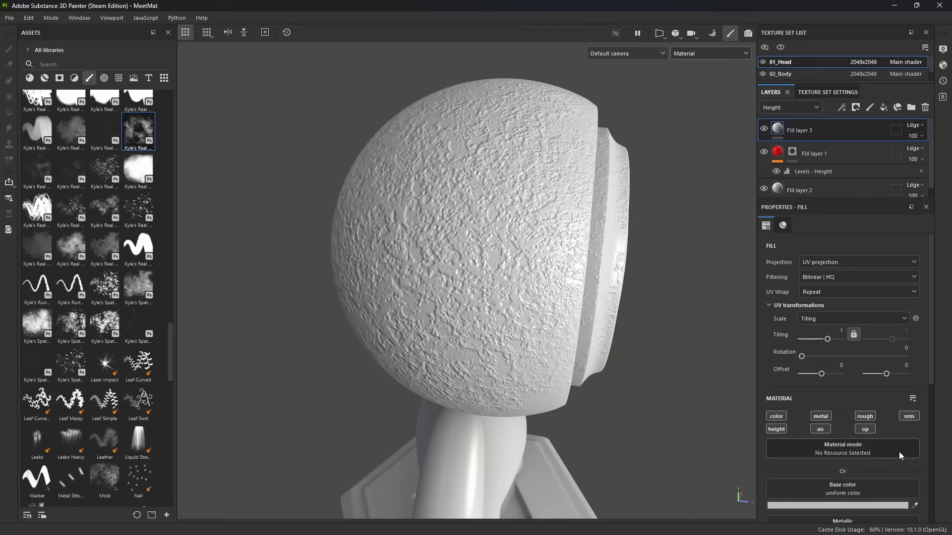
{"action": "left_click", "coordinate": [778, 417]}
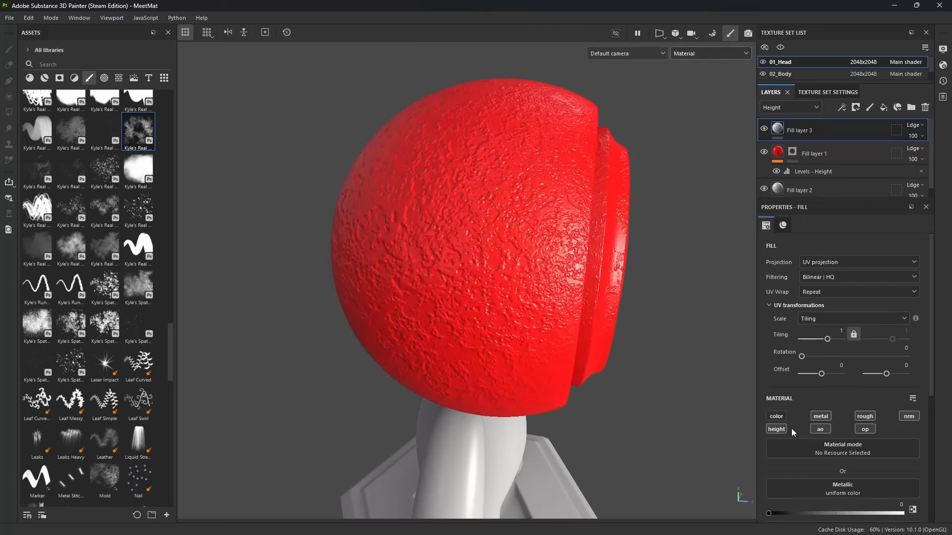
{"action": "left_click", "coordinate": [821, 417]}
{"action": "left_click", "coordinate": [865, 416]}
{"action": "left_click", "coordinate": [909, 416]}
{"action": "scroll", "coordinate": [859, 438], "scroll_direction": "down", "scroll_amount": 3}
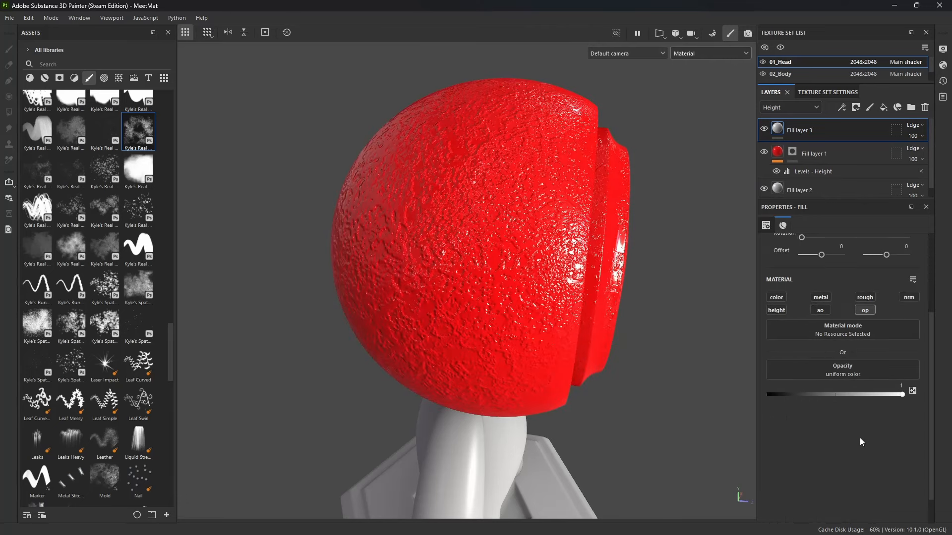
{"action": "left_click_drag", "start_coordinate": [826, 395], "coordinate": [603, 398]}
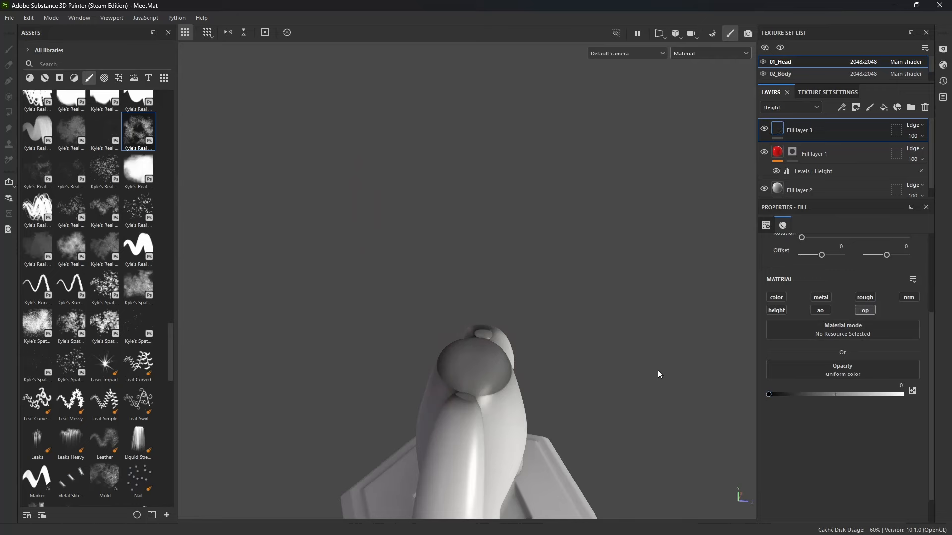
Add a black mask to Fill layer 3 and paint it with grayscale 1 over the side and front of the head.
{"action": "right_click", "coordinate": [823, 127]}
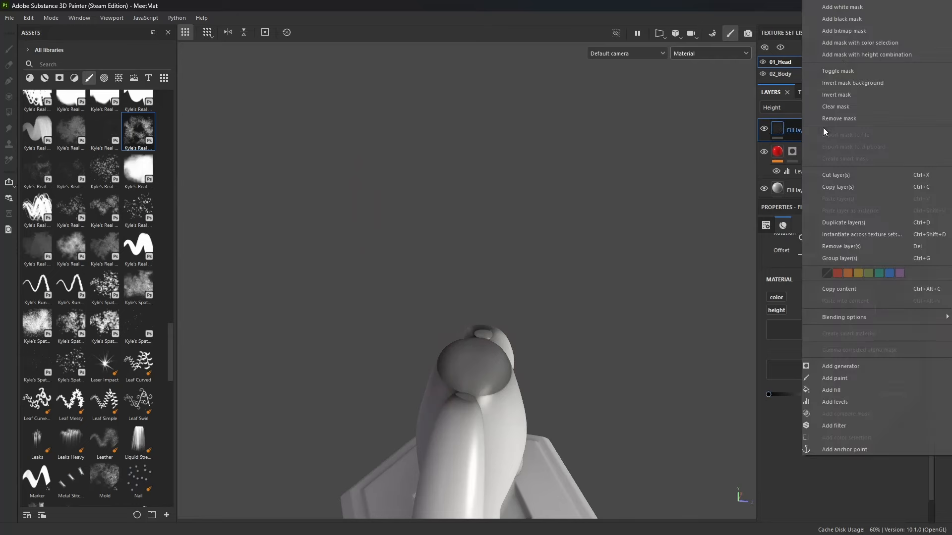
{"action": "left_click", "coordinate": [858, 20]}
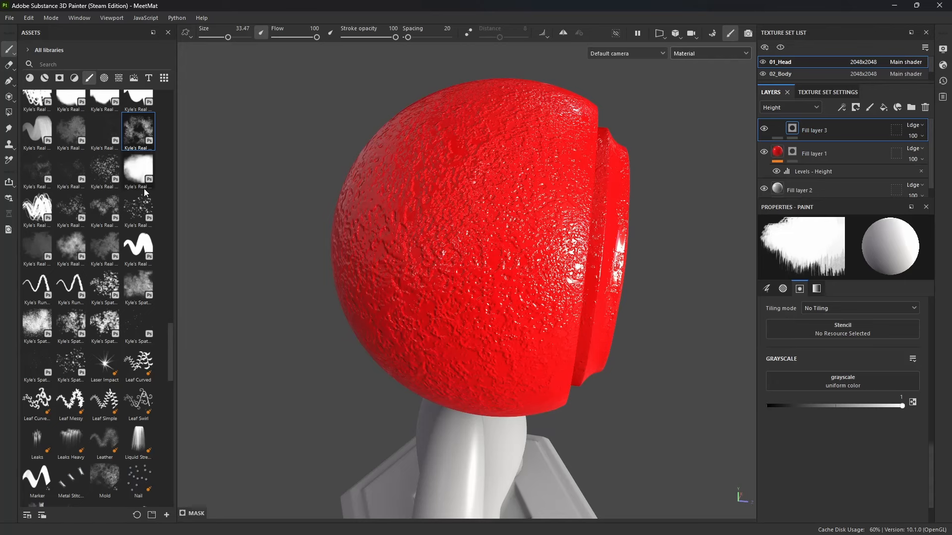
{"action": "key", "text": "x"}
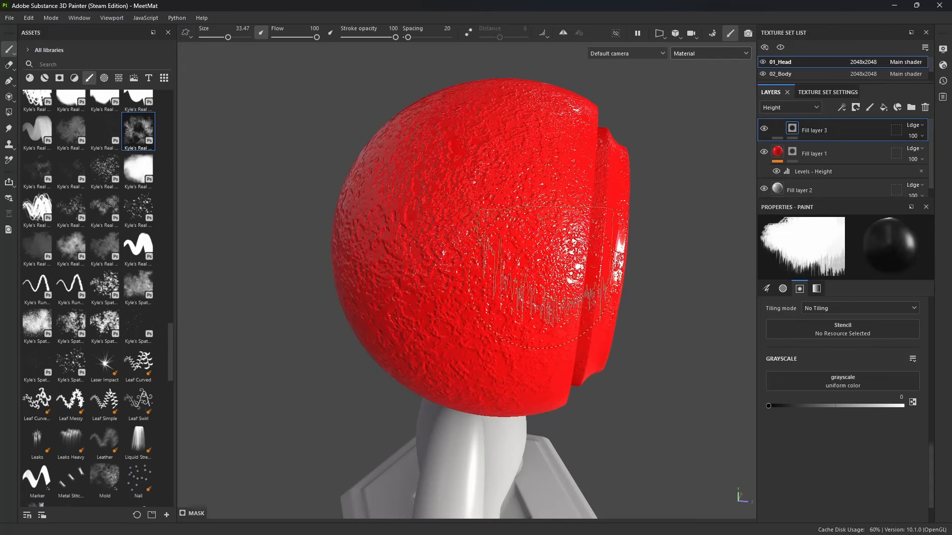
{"action": "key", "text": "x"}
{"action": "mouse_move", "coordinate": [544, 278]}
{"action": "left_mouse_down"}
{"action": "mouse_move", "coordinate": [496, 238]}
{"action": "mouse_move", "coordinate": [422, 248]}
{"action": "mouse_move", "coordinate": [496, 164]}
{"action": "mouse_move", "coordinate": [464, 275]}
{"action": "left_mouse_up"}
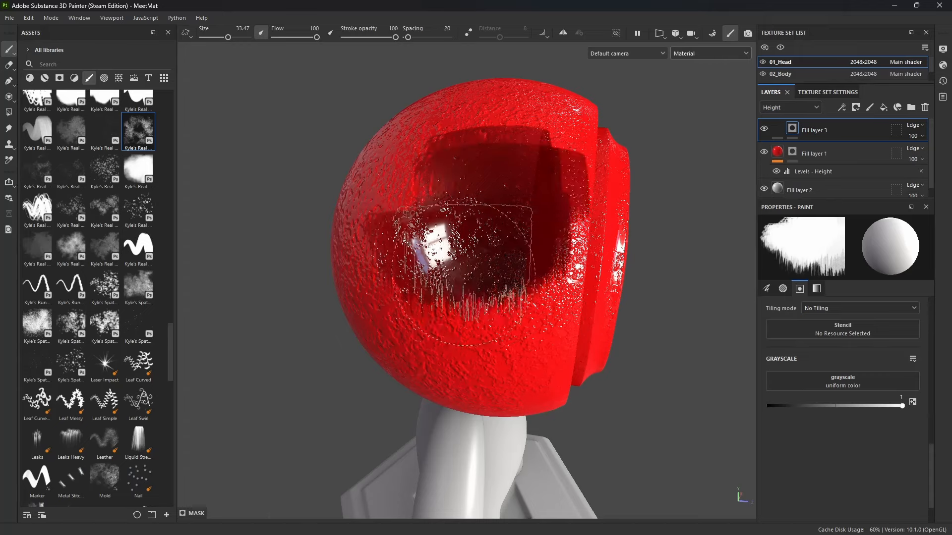
{"action": "left_click_drag", "start_coordinate": [620, 263], "coordinate": [524, 247], "text": "alt"}
{"action": "mouse_move", "coordinate": [345, 226]}
{"action": "left_mouse_down"}
{"action": "mouse_move", "coordinate": [351, 270]}
{"action": "mouse_move", "coordinate": [413, 128]}
{"action": "left_mouse_up"}
Paint part of the mask back with grayscale 0, and delete Fill layer 3.
{"action": "key", "text": "x"}
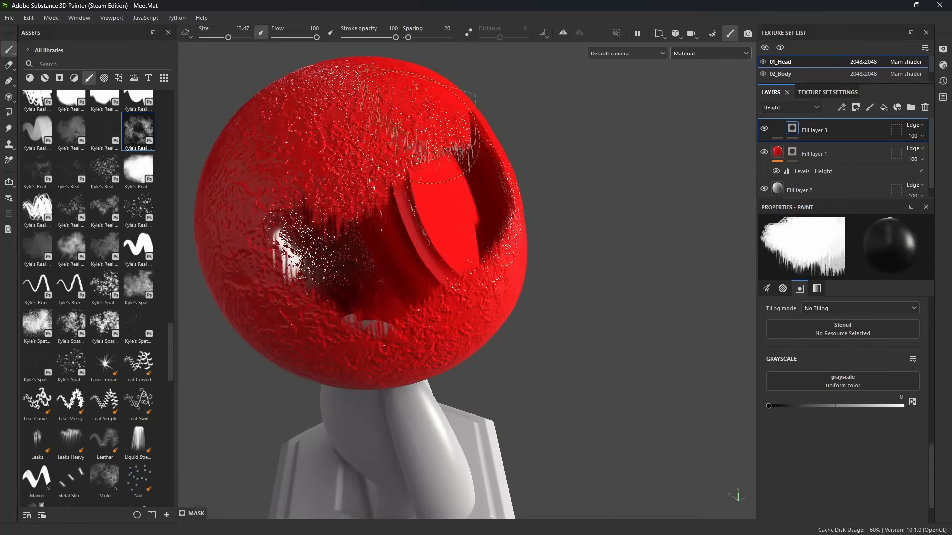
{"action": "left_click_drag", "start_coordinate": [308, 213], "coordinate": [429, 236], "text": "alt"}
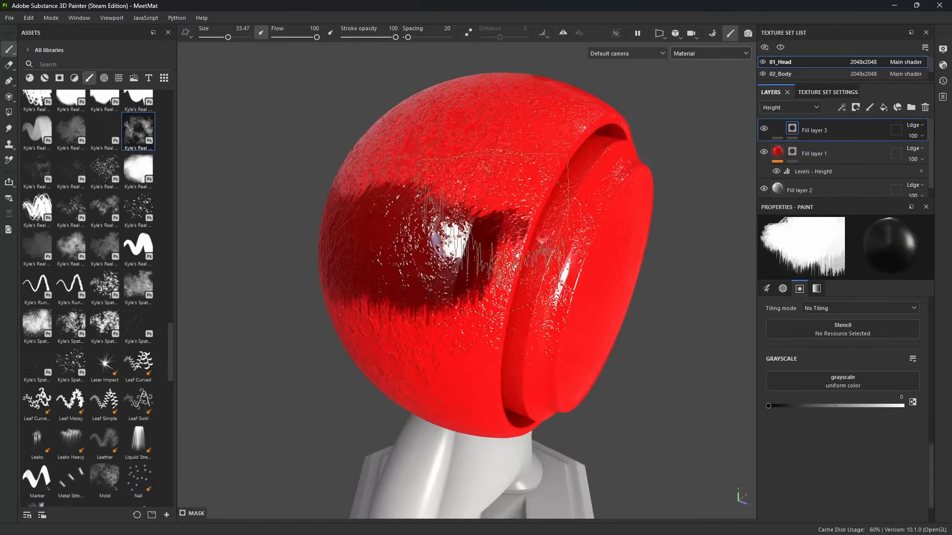
{"action": "left_click", "coordinate": [925, 107]}
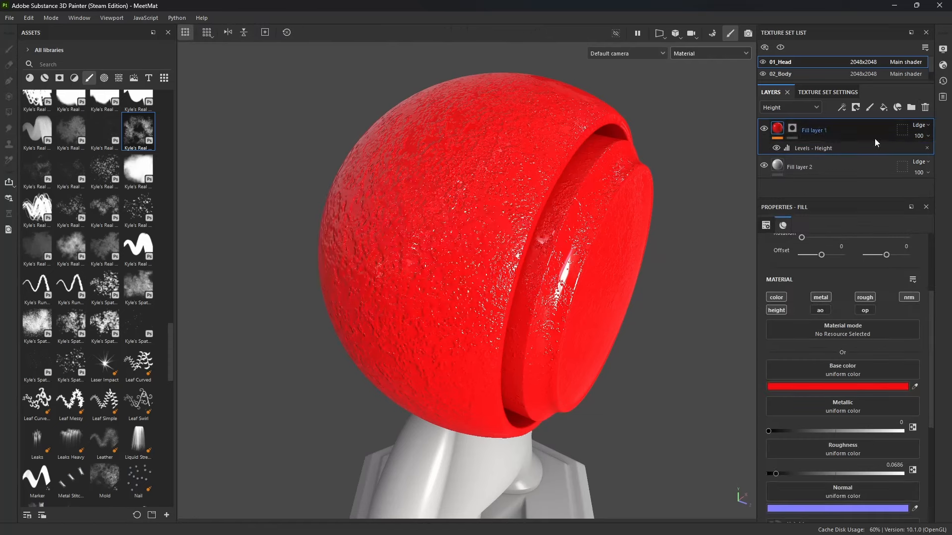
Add a fill layer above Fill layer 1 with brown base color 633D22 and roughness 0.6931.
{"action": "mouse_move", "coordinate": [617, 297]}
{"action": "left_mouse_down", "text": "alt"}
{"action": "mouse_move", "coordinate": [582, 250]}
{"action": "mouse_move", "coordinate": [546, 253]}
{"action": "mouse_move", "coordinate": [625, 278]}
{"action": "mouse_move", "coordinate": [589, 278]}
{"action": "mouse_move", "coordinate": [613, 279]}
{"action": "left_mouse_up", "text": "alt"}
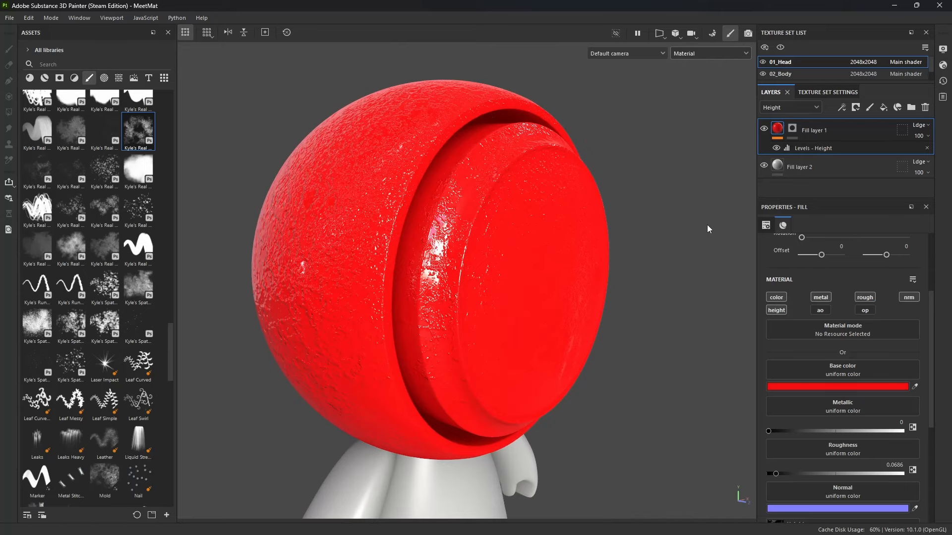
{"action": "middle_click_drag", "start_coordinate": [509, 284], "coordinate": [534, 282], "text": "alt"}
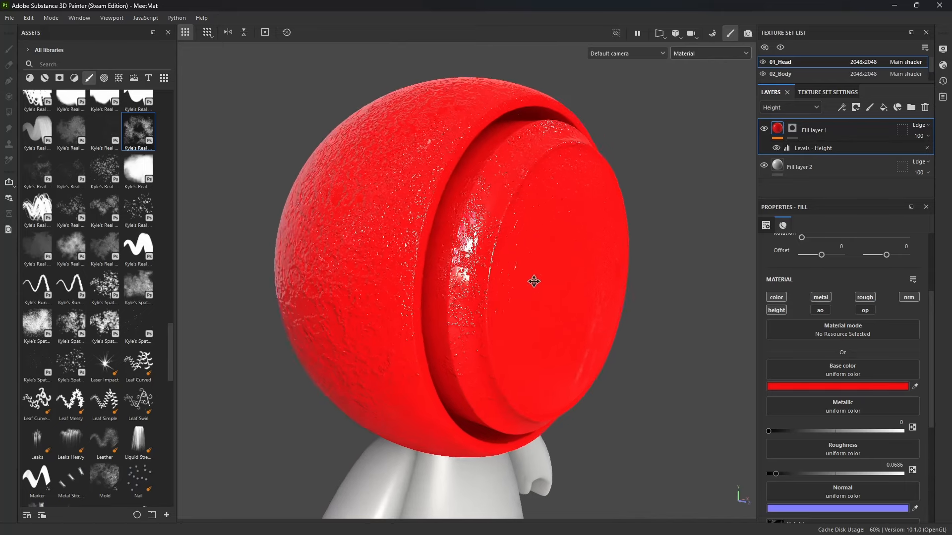
{"action": "left_click_drag", "start_coordinate": [534, 282], "coordinate": [655, 257], "text": "alt"}
{"action": "left_click", "coordinate": [884, 107]}
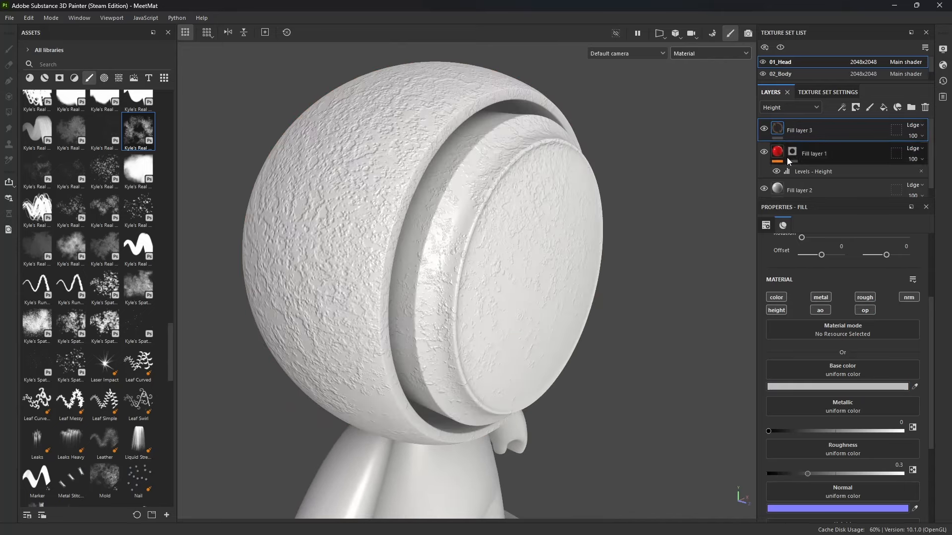
{"action": "left_click", "coordinate": [856, 387]}
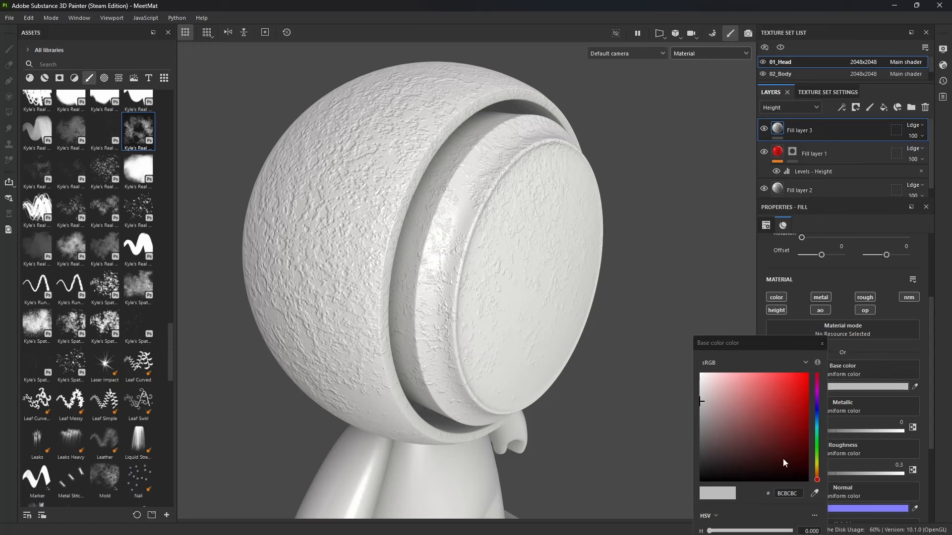
{"action": "left_click_drag", "start_coordinate": [817, 468], "coordinate": [817, 474]}
{"action": "left_click_drag", "start_coordinate": [774, 446], "coordinate": [770, 439]}
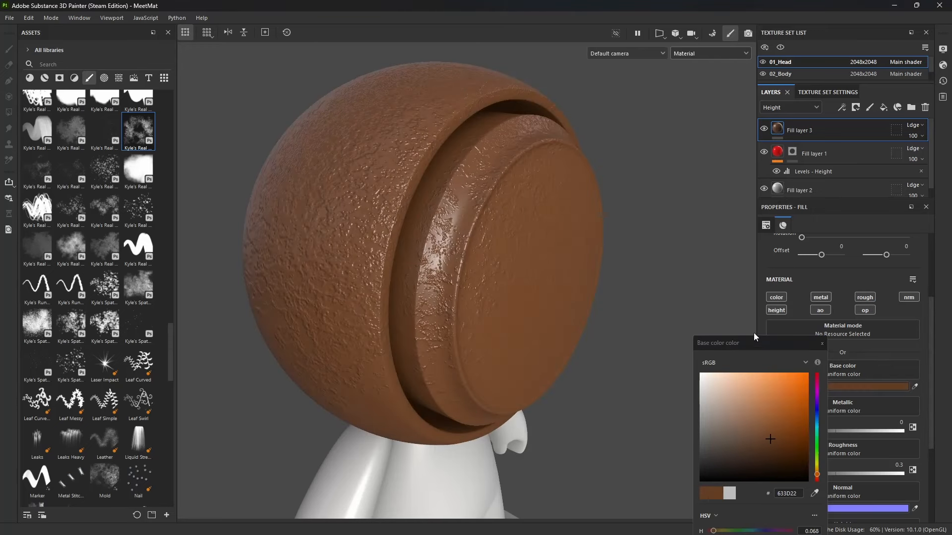
{"action": "left_click", "coordinate": [822, 343]}
{"action": "left_click_drag", "start_coordinate": [844, 475], "coordinate": [862, 474]}
{"action": "left_click_drag", "start_coordinate": [510, 377], "coordinate": [475, 326], "text": "alt"}
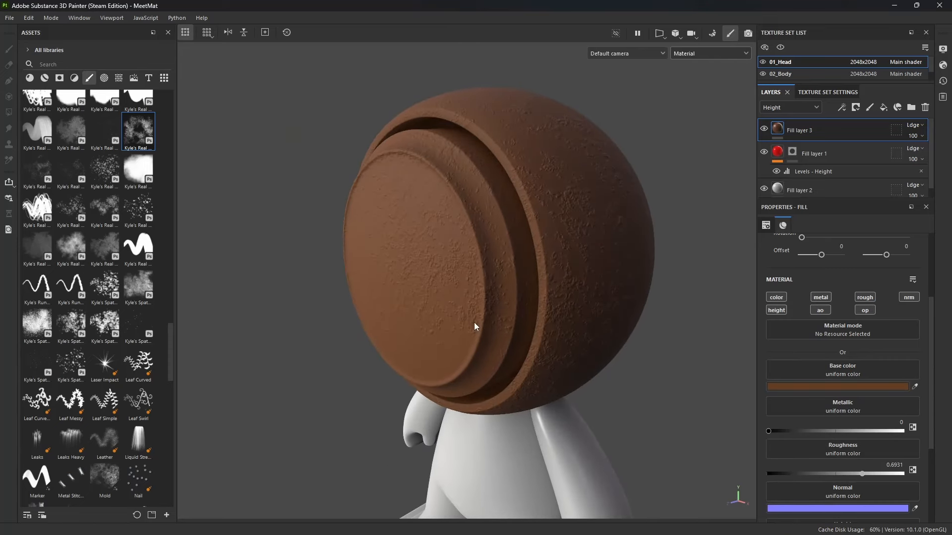
Apply the Dust Occlusion smart mask to the brown Fill layer 3.
{"action": "left_click", "coordinate": [61, 79]}
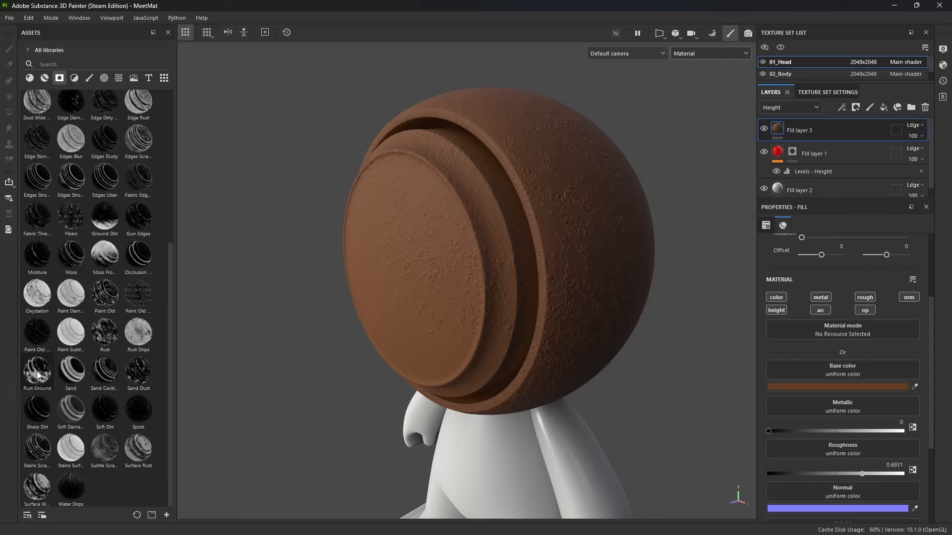
{"action": "left_click_drag", "start_coordinate": [170, 283], "coordinate": [165, 212]}
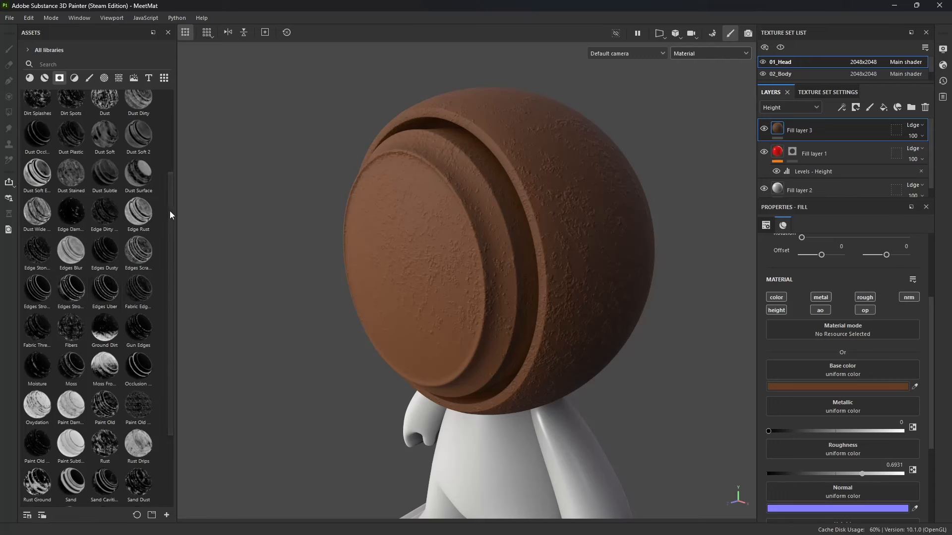
{"action": "left_click_drag", "start_coordinate": [170, 210], "coordinate": [169, 196]}
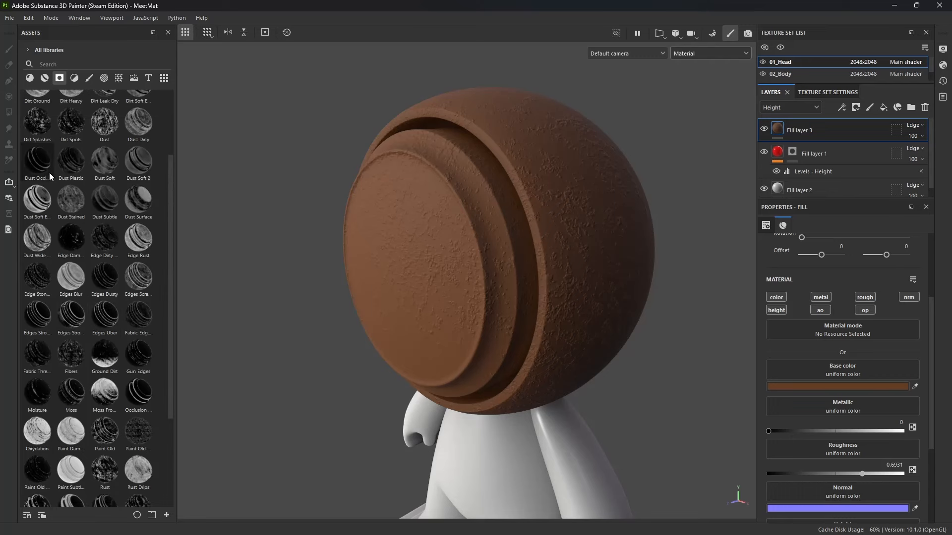
{"action": "left_click", "coordinate": [38, 171]}
{"action": "left_click_drag", "start_coordinate": [38, 174], "coordinate": [792, 130]}
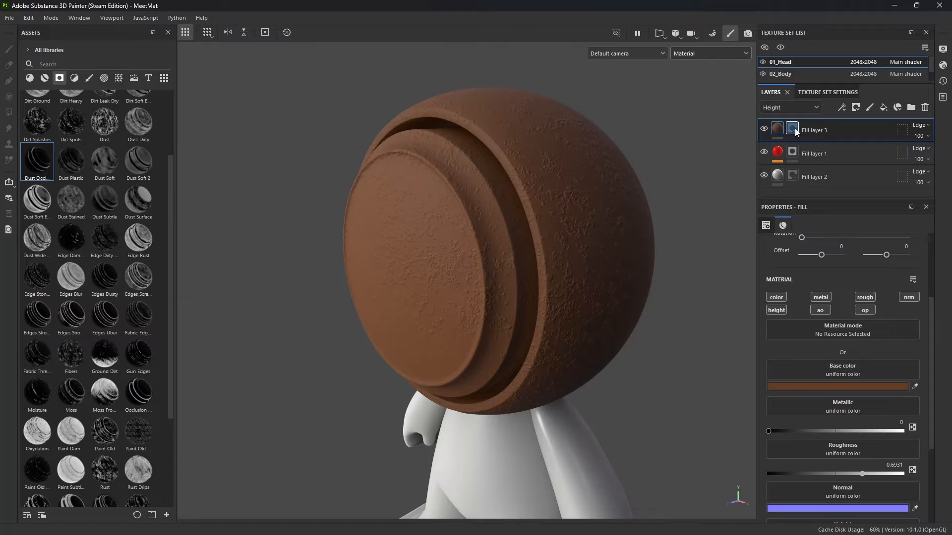
{"action": "left_click_drag", "start_coordinate": [399, 234], "coordinate": [370, 224], "text": "alt"}
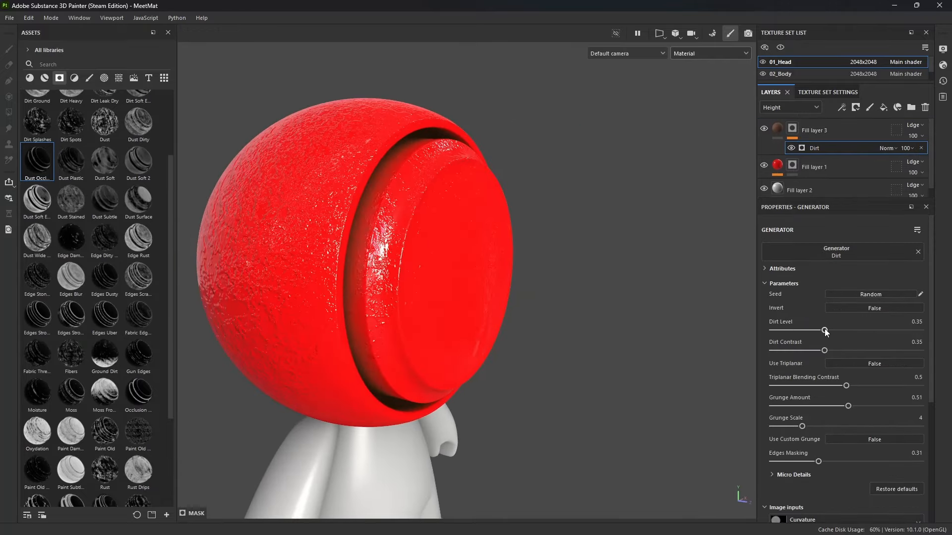
Raise the Dirt generator's Dirt Level to 0.56 and Grunge Amount to 0.57 on Fill layer 3's mask.
{"action": "mouse_move", "coordinate": [824, 331]}
{"action": "left_mouse_down"}
{"action": "mouse_move", "coordinate": [880, 330]}
{"action": "mouse_move", "coordinate": [852, 331]}
{"action": "mouse_move", "coordinate": [827, 350]}
{"action": "mouse_move", "coordinate": [902, 349]}
{"action": "mouse_move", "coordinate": [840, 351]}
{"action": "left_mouse_up"}
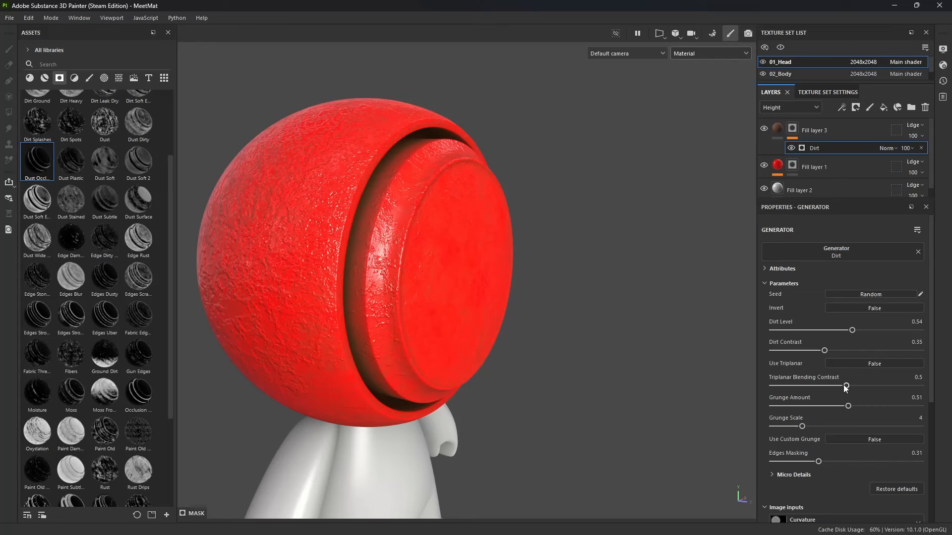
{"action": "left_click", "coordinate": [851, 331]}
{"action": "left_click", "coordinate": [855, 308]}
{"action": "left_click", "coordinate": [855, 308]}
{"action": "mouse_move", "coordinate": [848, 406]}
{"action": "left_mouse_down"}
{"action": "mouse_move", "coordinate": [765, 409]}
{"action": "mouse_move", "coordinate": [894, 407]}
{"action": "mouse_move", "coordinate": [856, 409]}
{"action": "left_mouse_up"}
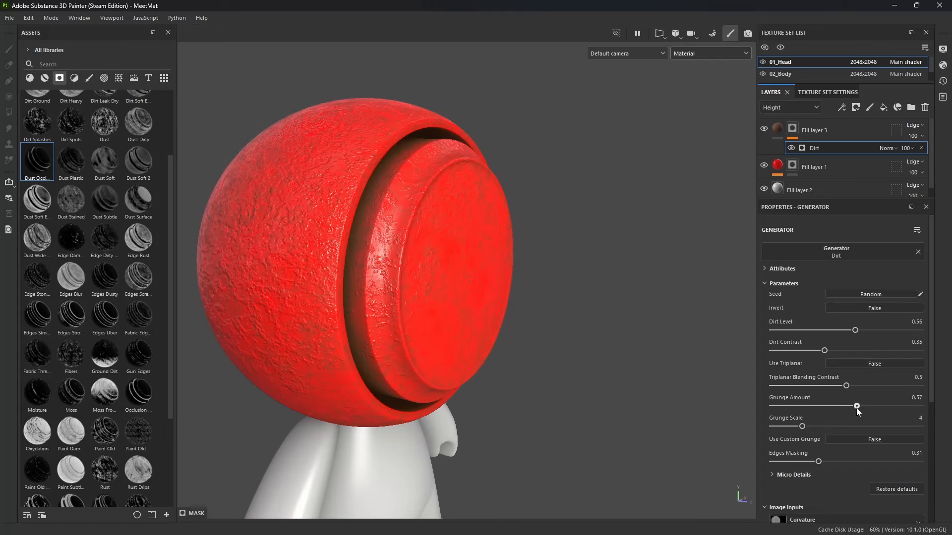
{"action": "mouse_move", "coordinate": [786, 427]}
{"action": "left_mouse_down"}
{"action": "mouse_move", "coordinate": [861, 426]}
{"action": "mouse_move", "coordinate": [797, 421]}
{"action": "left_mouse_up"}
{"action": "left_click_drag", "start_coordinate": [401, 294], "coordinate": [624, 260], "text": "alt"}
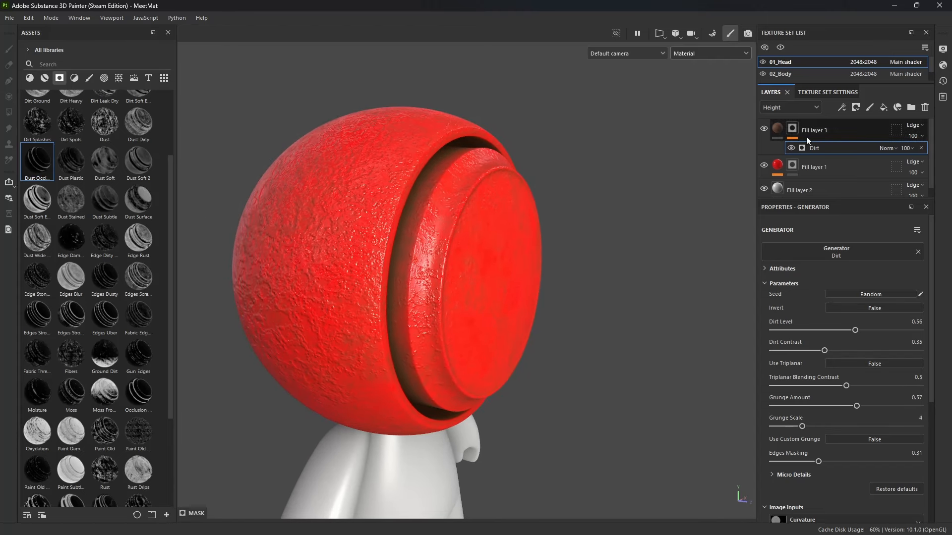
Set Fill layer 1's height grunge to balance 0.53, contrast 0.16 and tiling amount 2.
{"action": "left_click", "coordinate": [782, 170]}
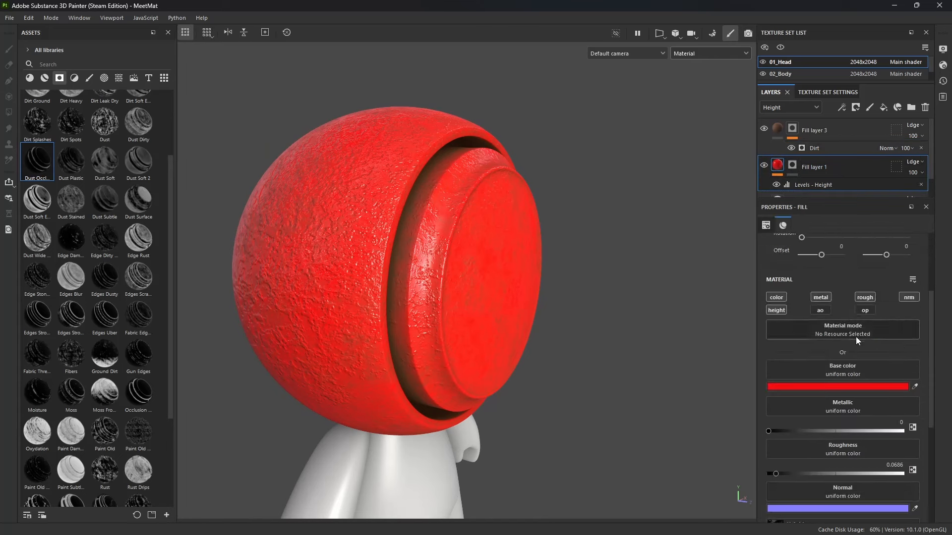
{"action": "scroll", "coordinate": [856, 338], "scroll_direction": "down", "scroll_amount": 6}
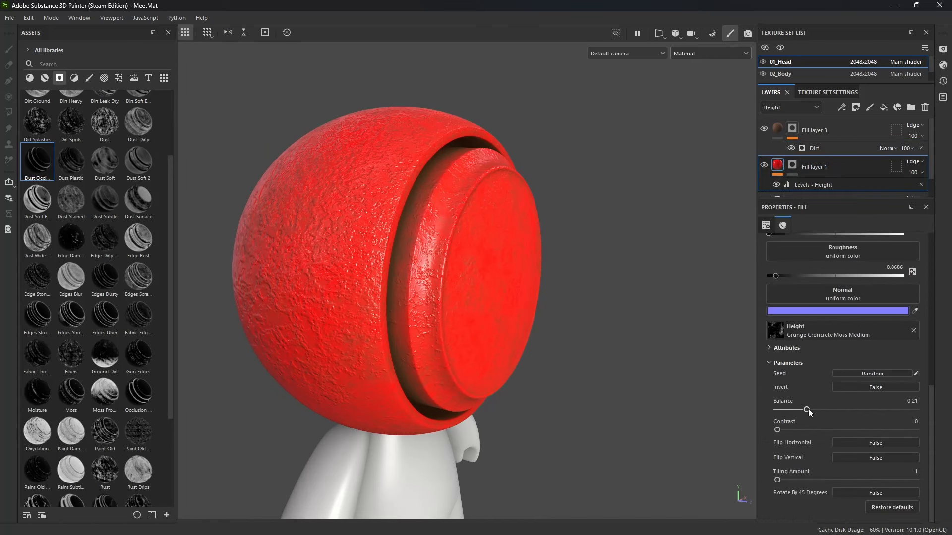
{"action": "left_click_drag", "start_coordinate": [819, 403], "coordinate": [853, 407]}
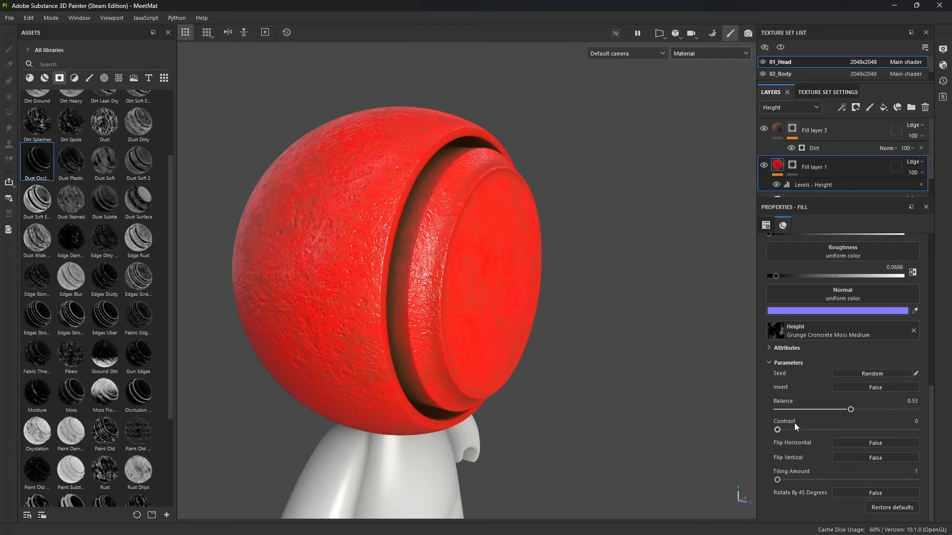
{"action": "mouse_move", "coordinate": [779, 428]}
{"action": "left_mouse_down"}
{"action": "mouse_move", "coordinate": [867, 428]}
{"action": "mouse_move", "coordinate": [766, 439]}
{"action": "left_mouse_up"}
{"action": "mouse_move", "coordinate": [780, 481]}
{"action": "left_mouse_down"}
{"action": "mouse_move", "coordinate": [884, 478]}
{"action": "mouse_move", "coordinate": [788, 482]}
{"action": "left_mouse_up"}
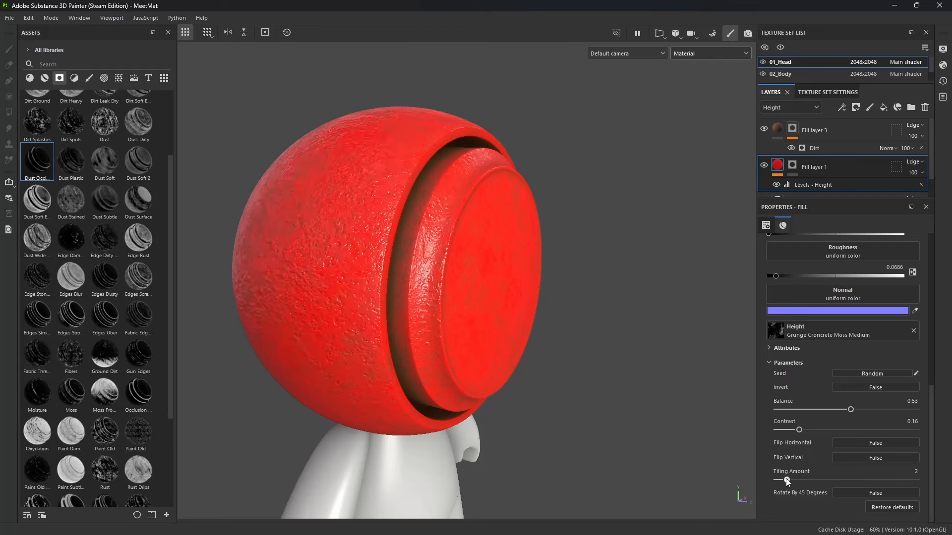
Switch Fill layer 1's projection to Tri-planar projection and check the pattern around the head.
{"action": "scroll", "coordinate": [828, 349], "scroll_direction": "up", "scroll_amount": 10}
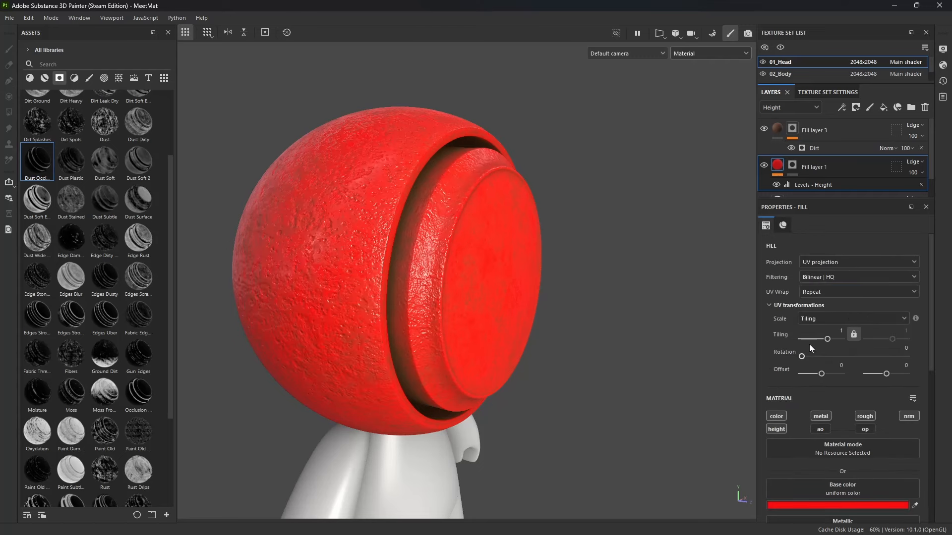
{"action": "mouse_move", "coordinate": [828, 339]}
{"action": "left_mouse_down"}
{"action": "mouse_move", "coordinate": [836, 340]}
{"action": "mouse_move", "coordinate": [828, 342]}
{"action": "left_mouse_up"}
{"action": "key", "text": "Return"}
{"action": "left_click", "coordinate": [838, 262]}
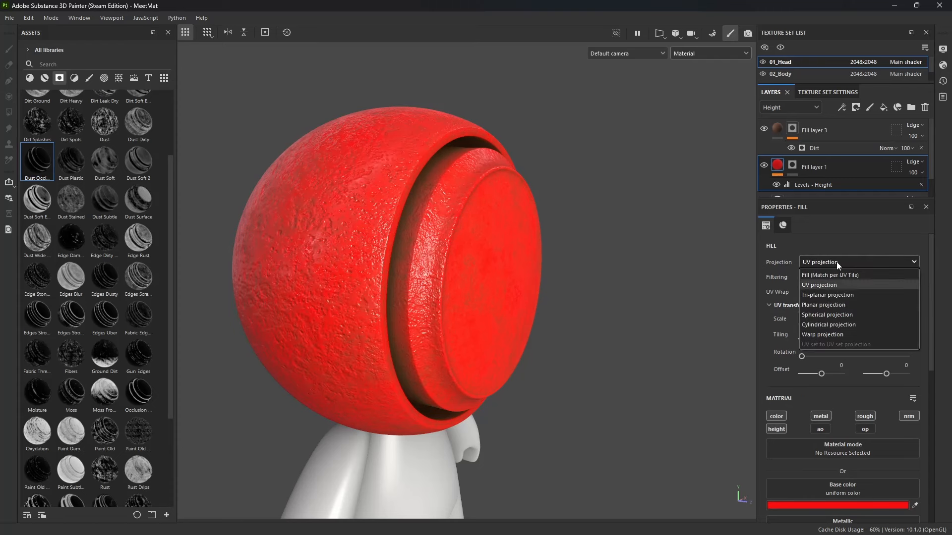
{"action": "left_click", "coordinate": [837, 296]}
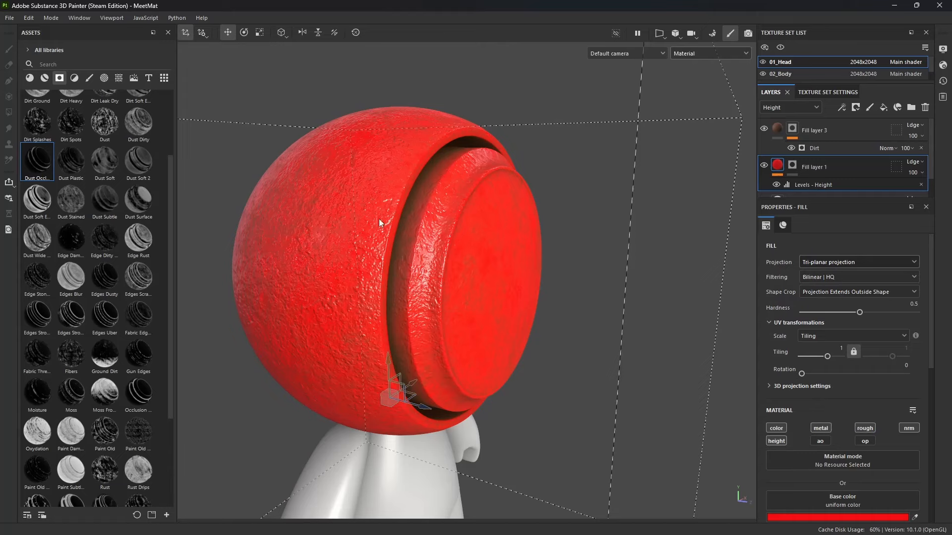
{"action": "left_click_drag", "start_coordinate": [593, 259], "coordinate": [543, 286], "text": "alt"}
{"action": "left_click", "coordinate": [843, 262]}
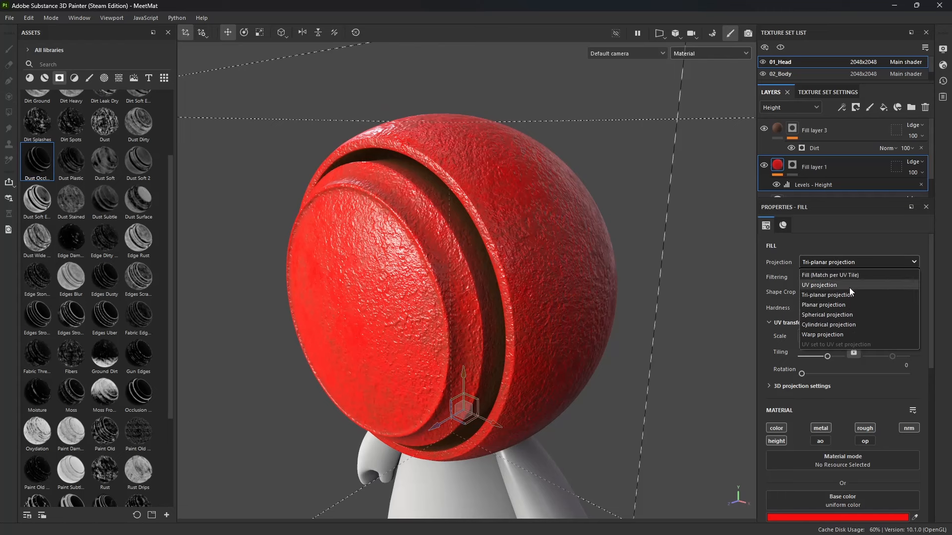
{"action": "left_click", "coordinate": [832, 230]}
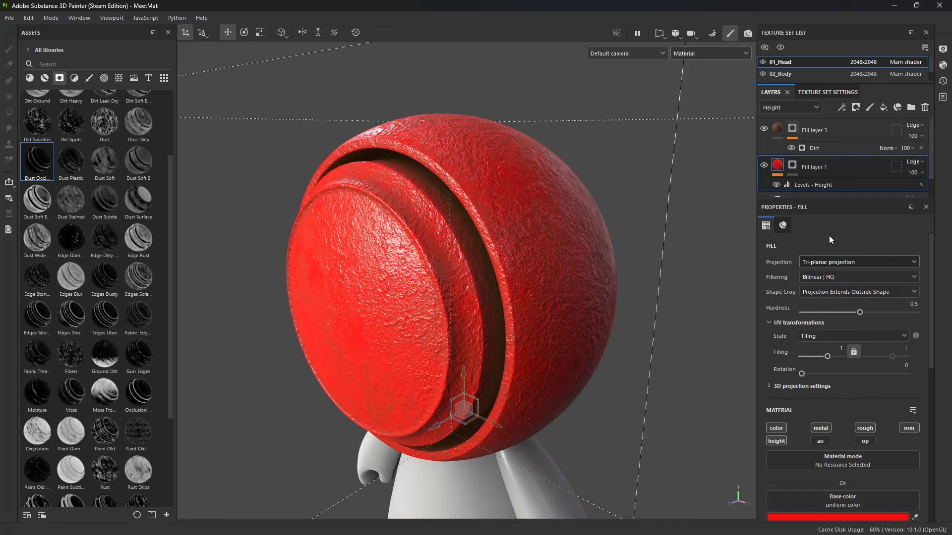
Group Fill layer 3 and Fill layer 1 into a folder and delete Fill layer 2.
{"action": "left_click", "coordinate": [778, 130]}
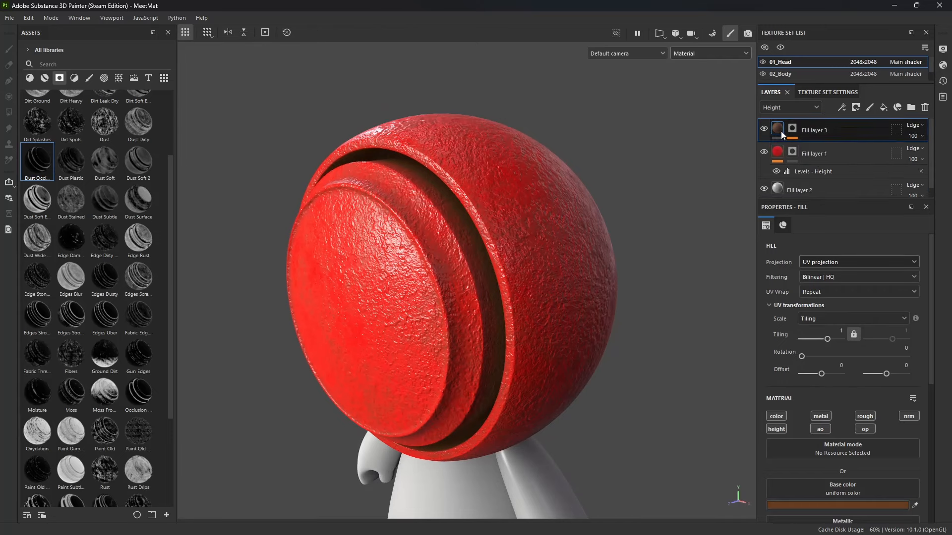
{"action": "left_click", "coordinate": [816, 157]}
{"action": "left_click", "coordinate": [828, 131], "text": "ctrl"}
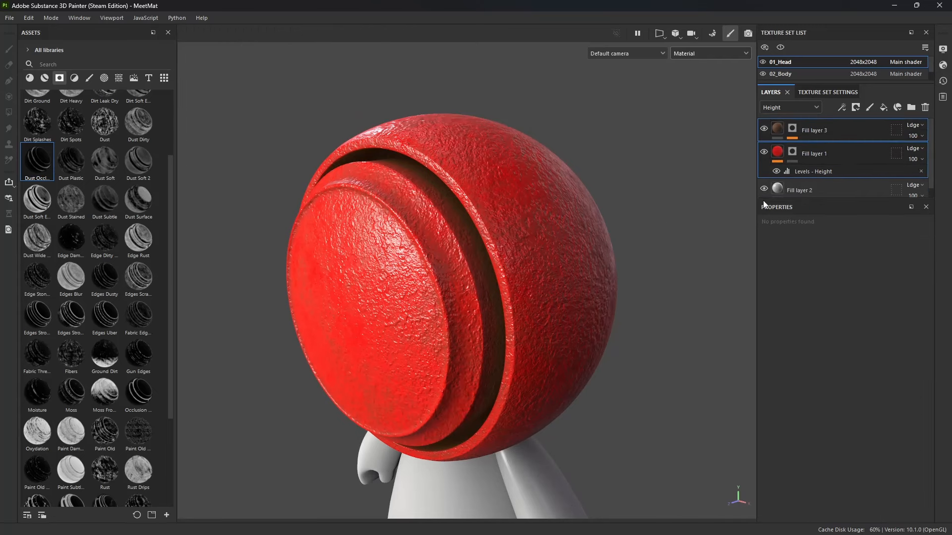
{"action": "left_click", "coordinate": [816, 190], "text": "ctrl"}
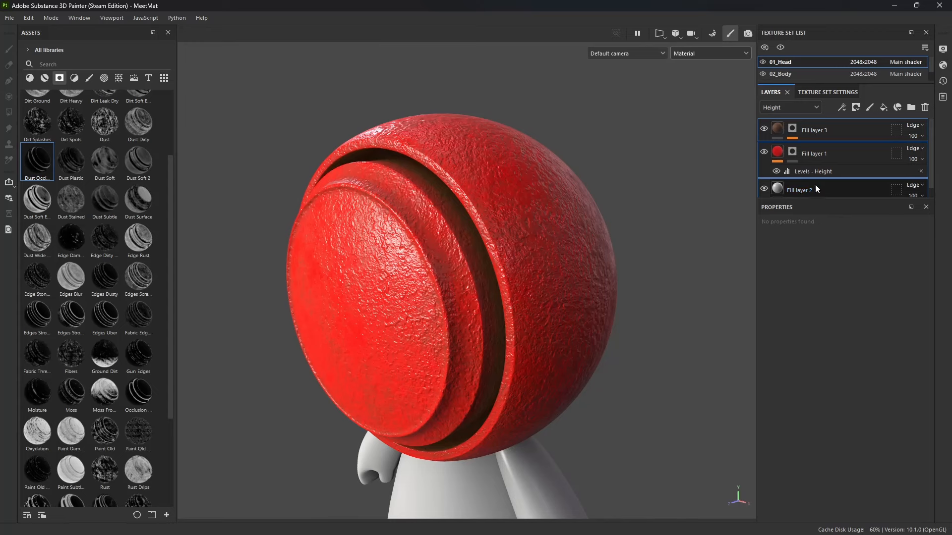
{"action": "left_click", "coordinate": [830, 154]}
{"action": "left_click", "coordinate": [834, 131], "text": "ctrl"}
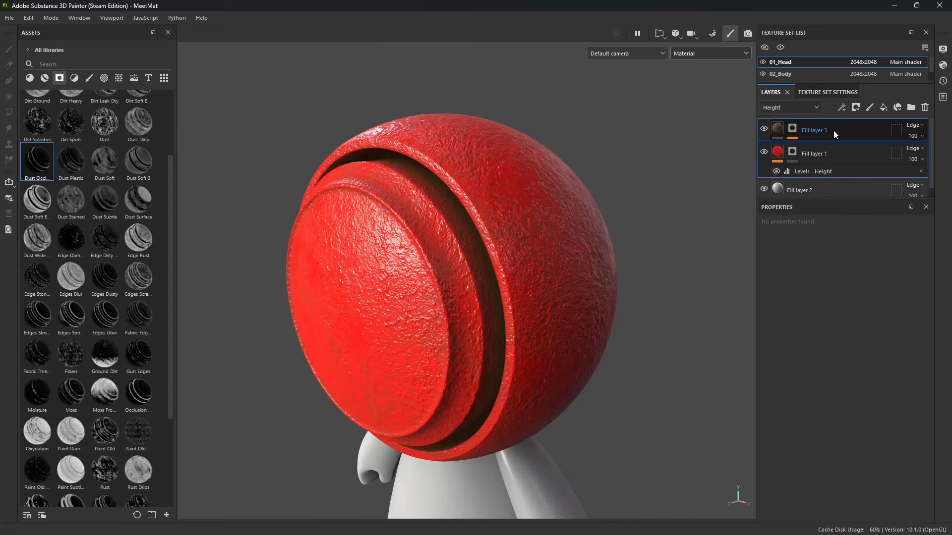
{"action": "key", "text": "ctrl+g"}
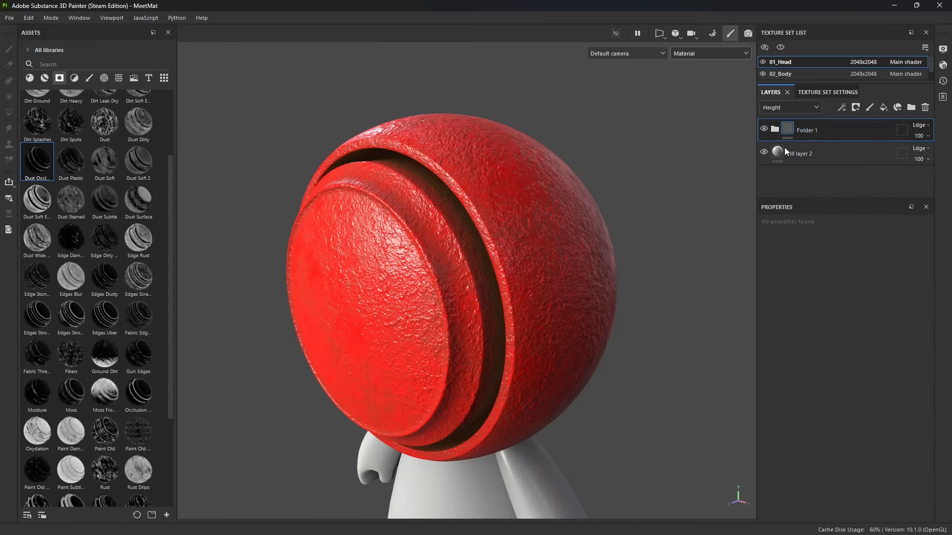
{"action": "left_click", "coordinate": [786, 151]}
{"action": "left_click", "coordinate": [925, 107]}
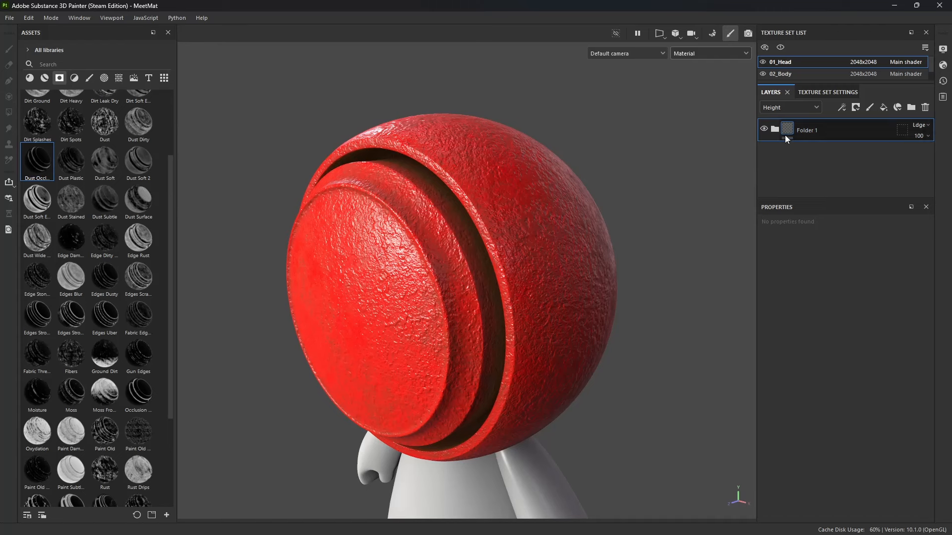
Rename the folder as SmartMaterial and create a smart material from it.
{"action": "double_click", "coordinate": [812, 131]}
{"action": "right_click", "coordinate": [813, 134]}
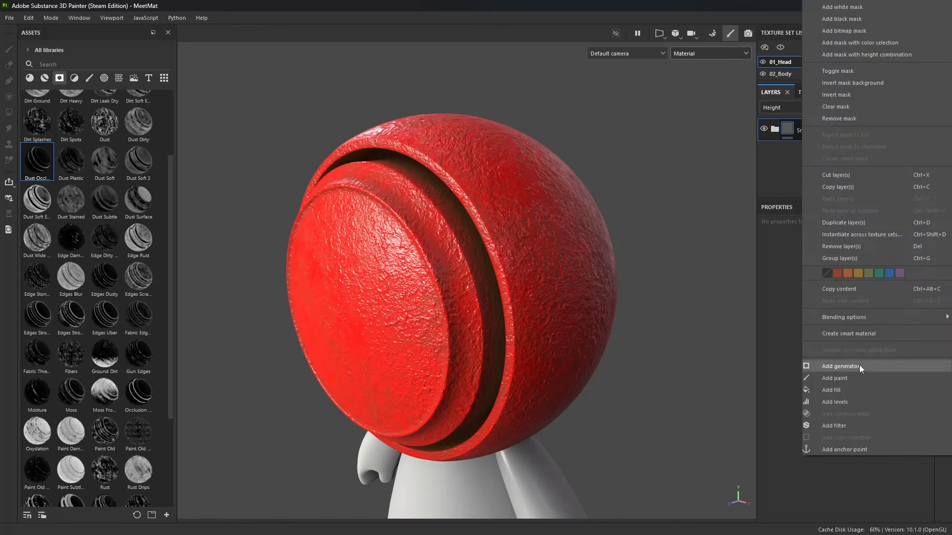
{"action": "left_click", "coordinate": [860, 334]}
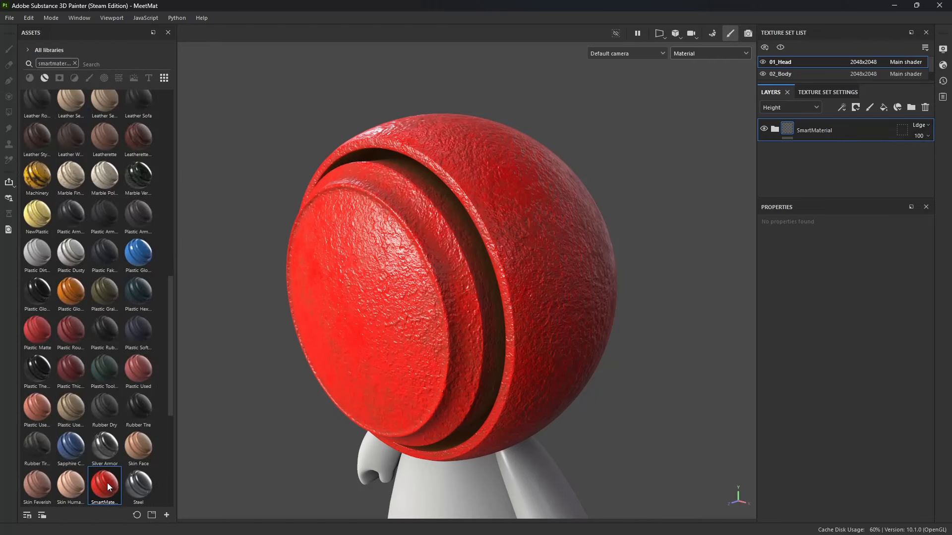
{"action": "mouse_move", "coordinate": [109, 489]}
Apply the SmartMaterial smart material to the character's body and base.
{"action": "left_click_drag", "start_coordinate": [450, 283], "coordinate": [476, 149], "text": "alt"}
{"action": "left_click_drag", "start_coordinate": [104, 488], "coordinate": [376, 436]}
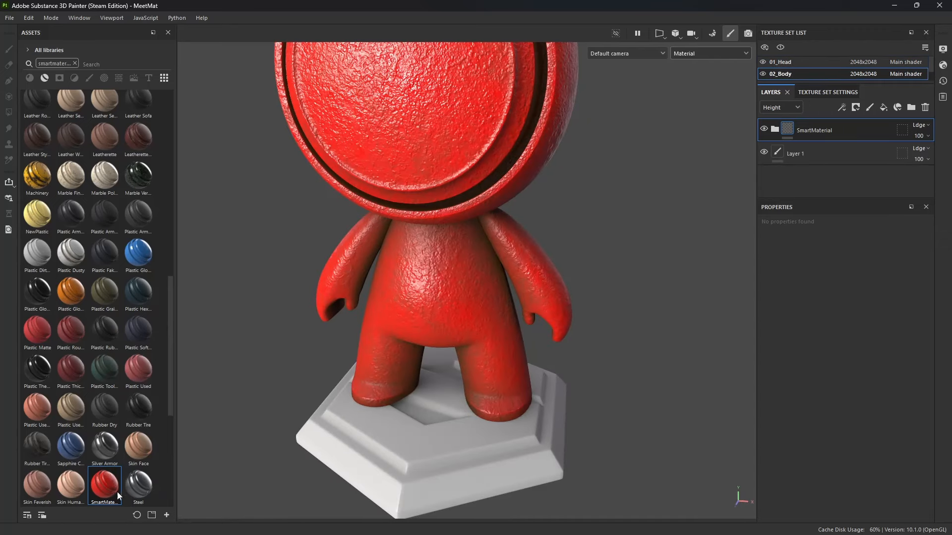
{"action": "left_click_drag", "start_coordinate": [119, 496], "coordinate": [419, 464]}
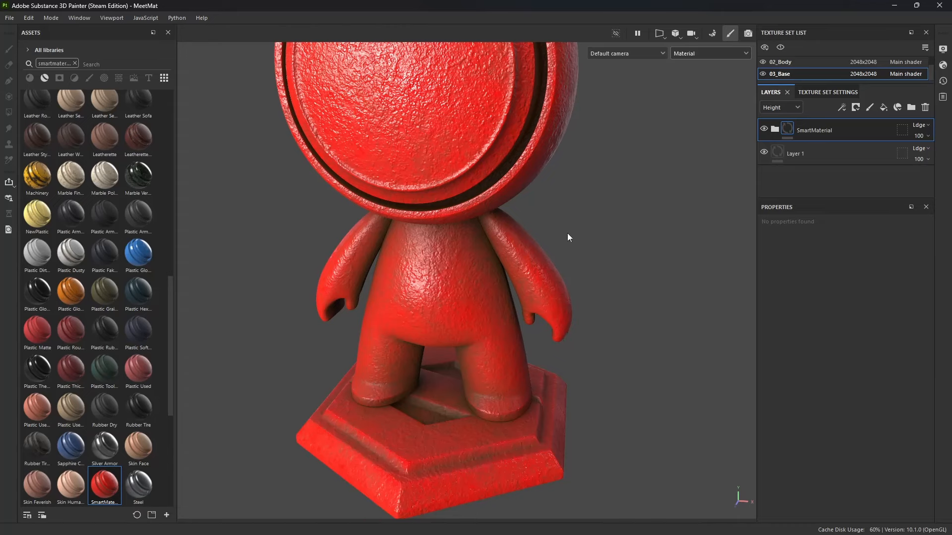
Switch to the 01_Head texture set and delete all of its layers.
{"action": "left_click_drag", "start_coordinate": [568, 238], "coordinate": [570, 258], "text": "alt"}
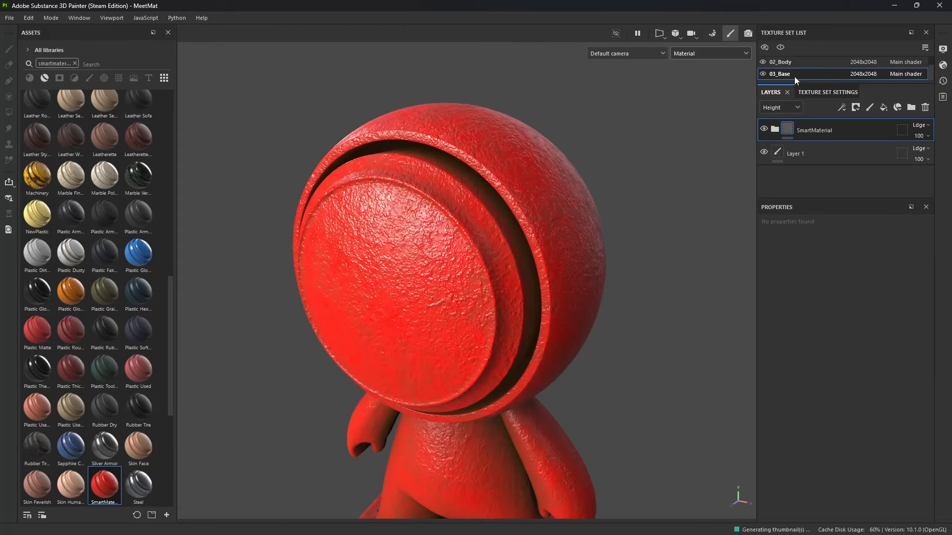
{"action": "scroll", "coordinate": [795, 74], "scroll_direction": "up", "scroll_amount": 1}
{"action": "left_click", "coordinate": [815, 64]}
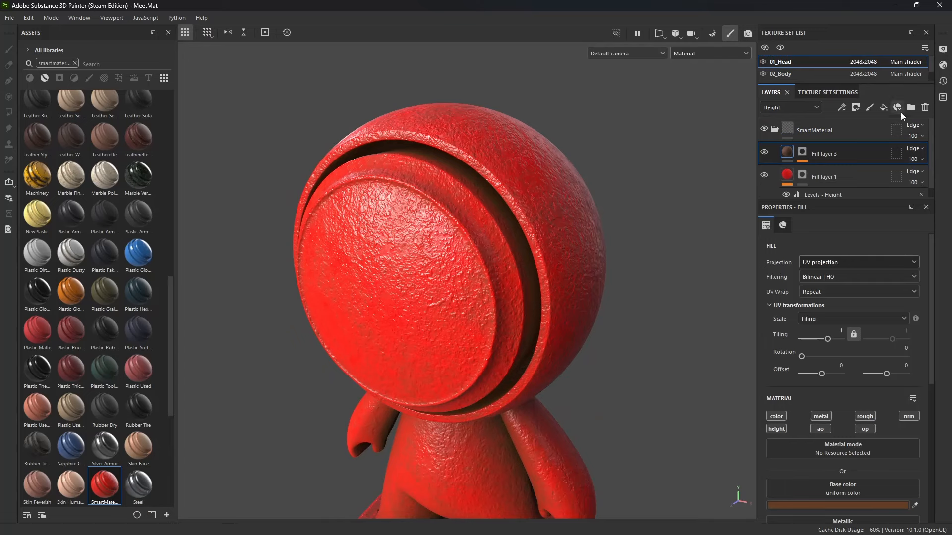
{"action": "left_click", "coordinate": [925, 107]}
{"action": "left_click_drag", "start_coordinate": [572, 322], "coordinate": [425, 281], "text": "alt"}
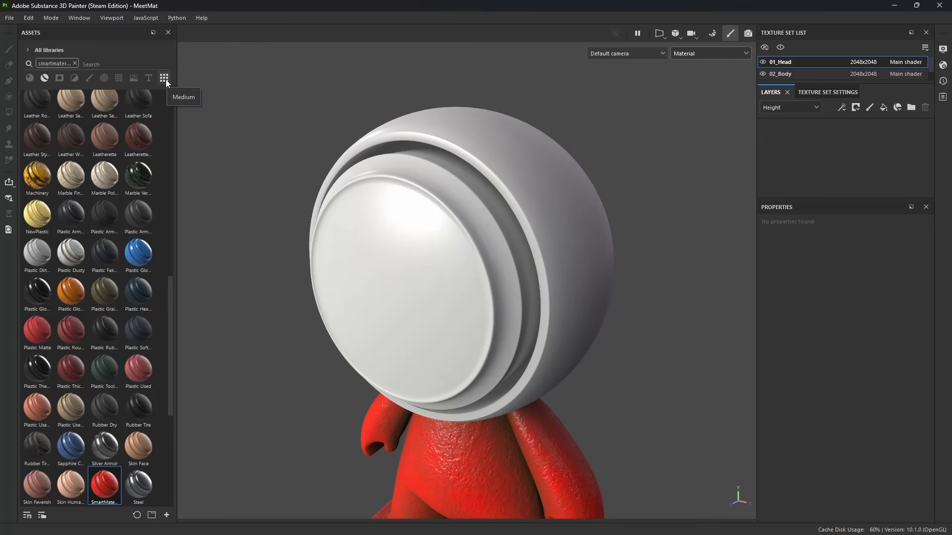
Start a resource import and try to add the Concrete SBS file from the Desktop.
{"action": "left_click", "coordinate": [167, 516]}
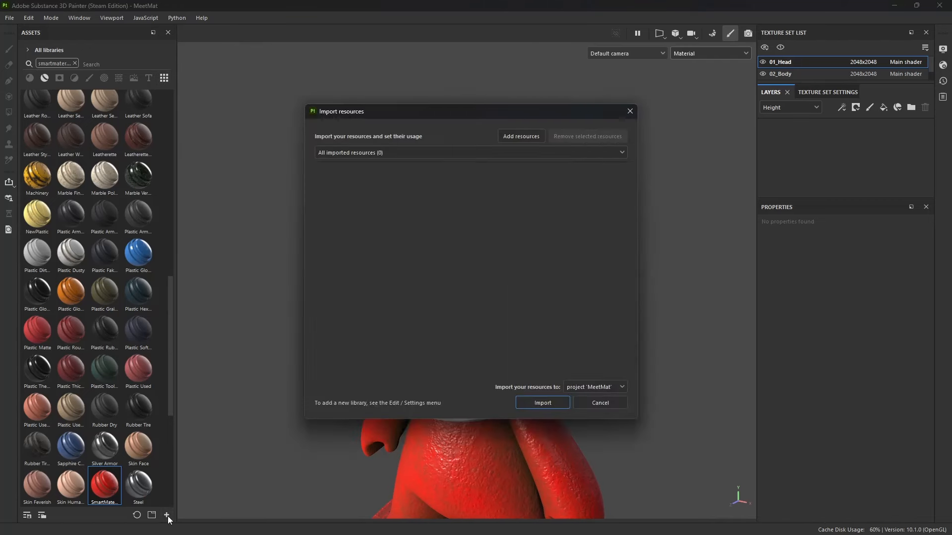
{"action": "left_click", "coordinate": [527, 138]}
{"action": "left_click", "coordinate": [532, 153]}
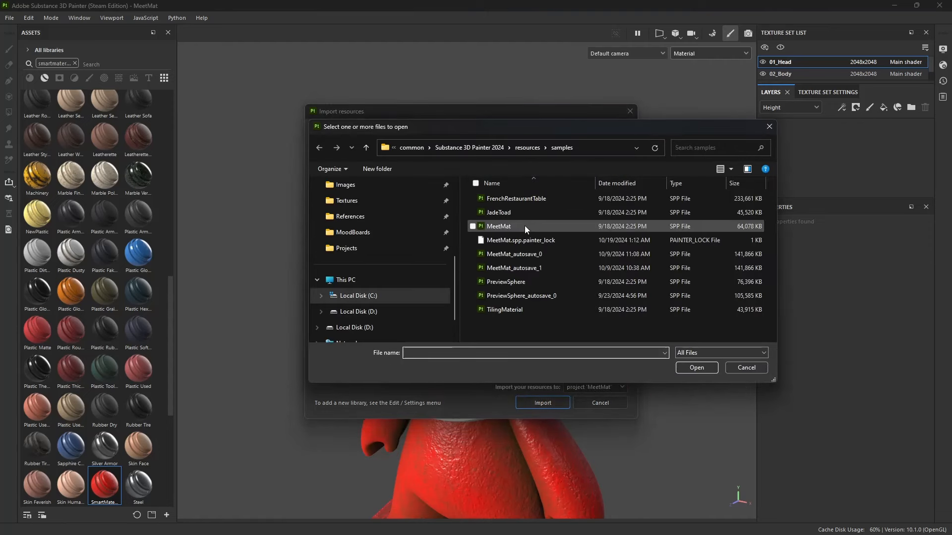
{"action": "scroll", "coordinate": [364, 215], "scroll_direction": "up", "scroll_amount": 4}
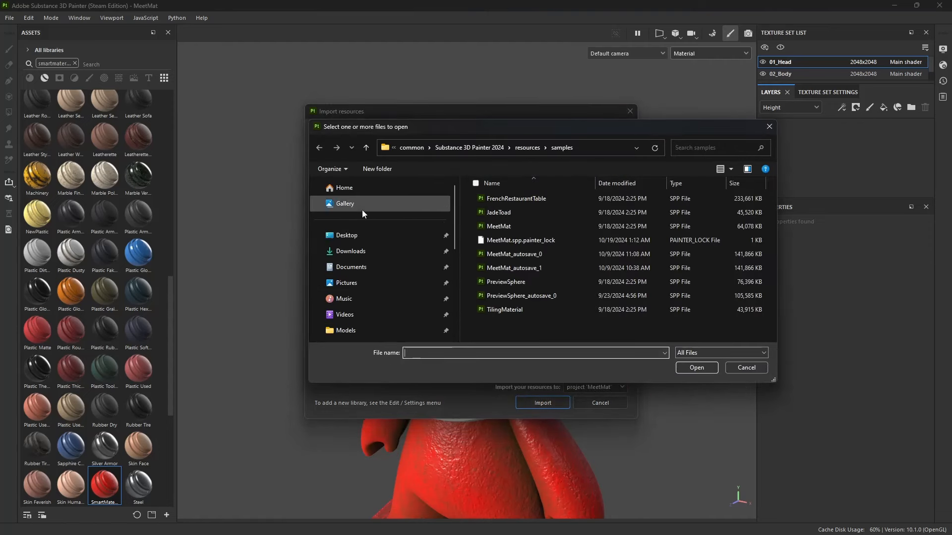
{"action": "left_click", "coordinate": [346, 236]}
{"action": "left_click", "coordinate": [559, 219]}
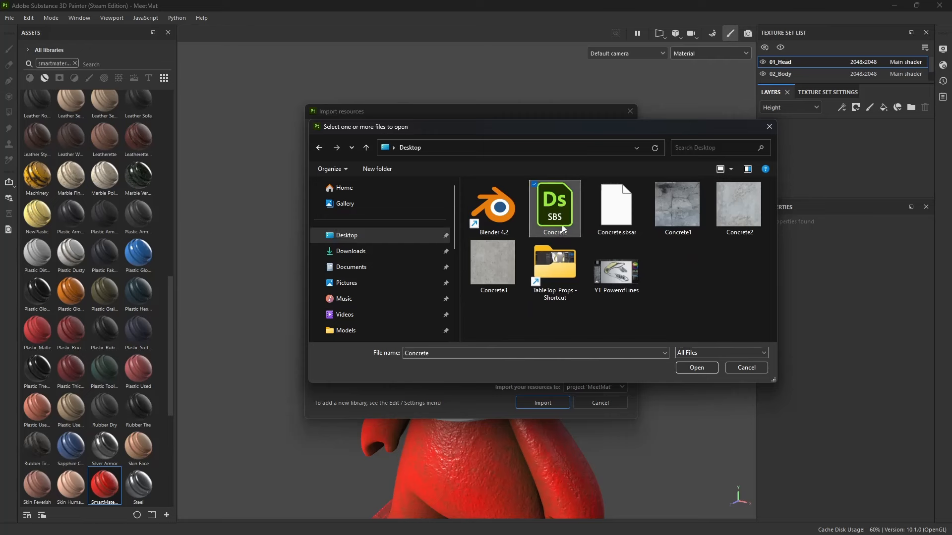
{"action": "double_click", "coordinate": [563, 227]}
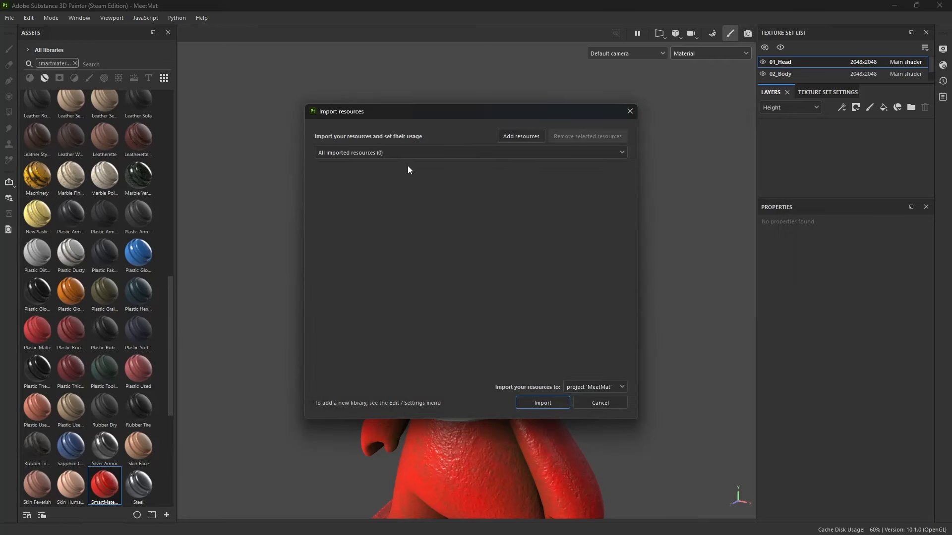
Add Concrete.sbsar from the Desktop to the resource import and set its usage to basematerial.
{"action": "left_click", "coordinate": [528, 148]}
{"action": "left_click", "coordinate": [528, 149]}
{"action": "left_click", "coordinate": [531, 136]}
{"action": "left_click", "coordinate": [563, 218]}
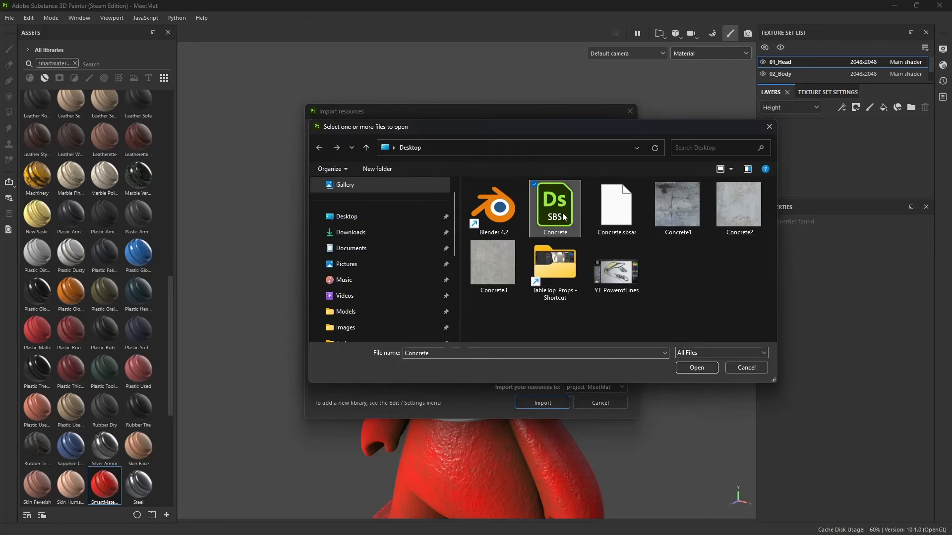
{"action": "left_click", "coordinate": [594, 212]}
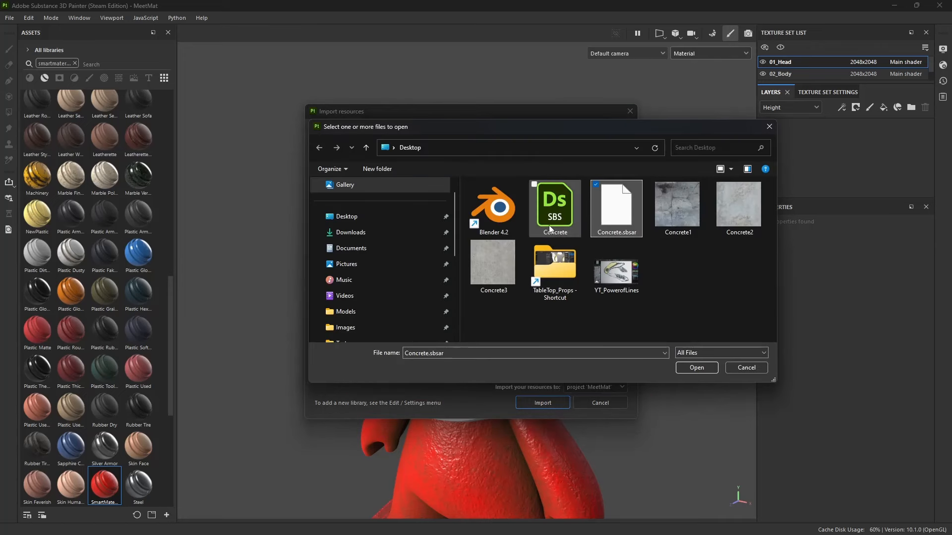
{"action": "double_click", "coordinate": [613, 223]}
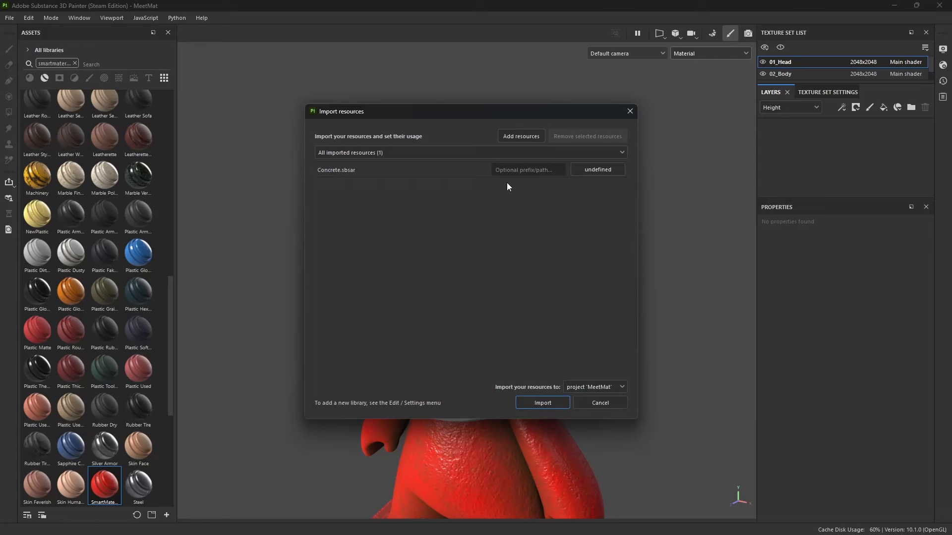
{"action": "left_click", "coordinate": [597, 171]}
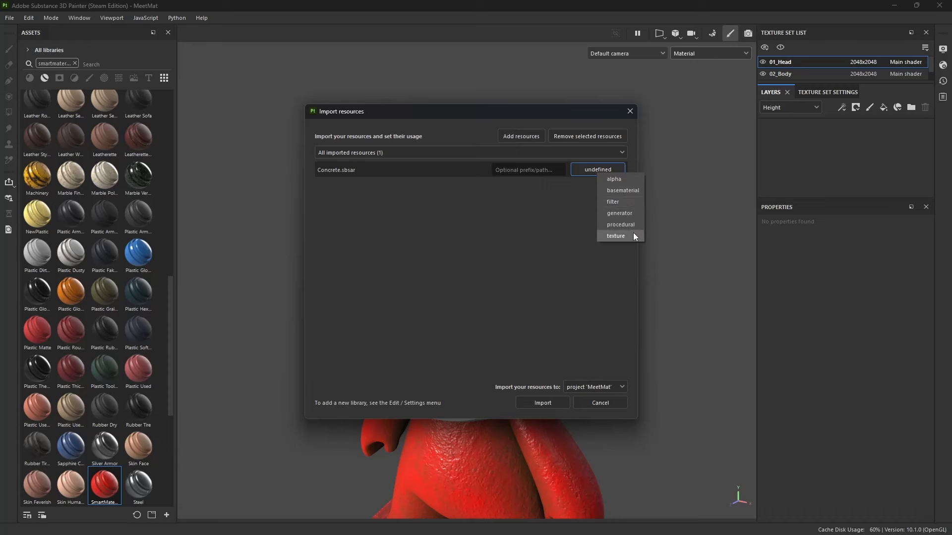
{"action": "left_click", "coordinate": [626, 191]}
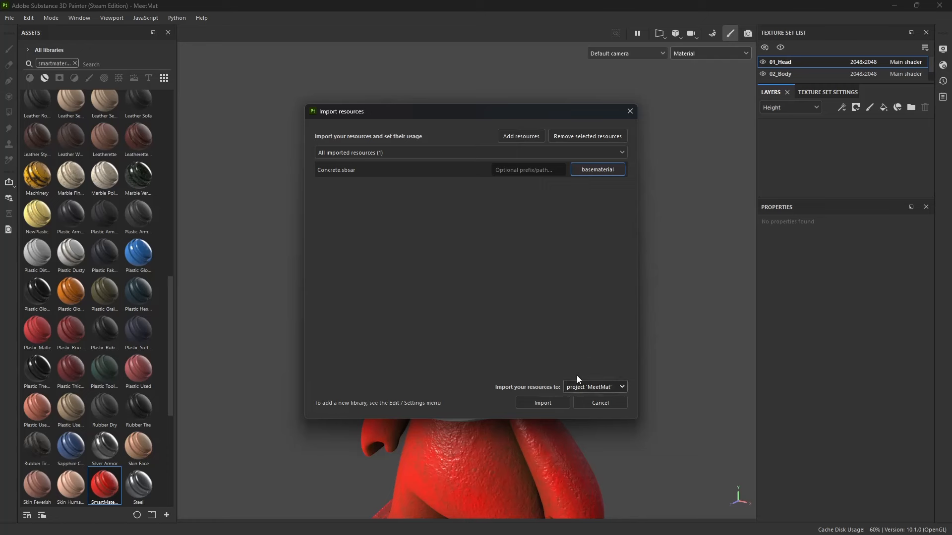
Import Concrete.sbsar into the MeetMat project and apply the Concrete material to the character's head.
{"action": "left_click", "coordinate": [558, 403]}
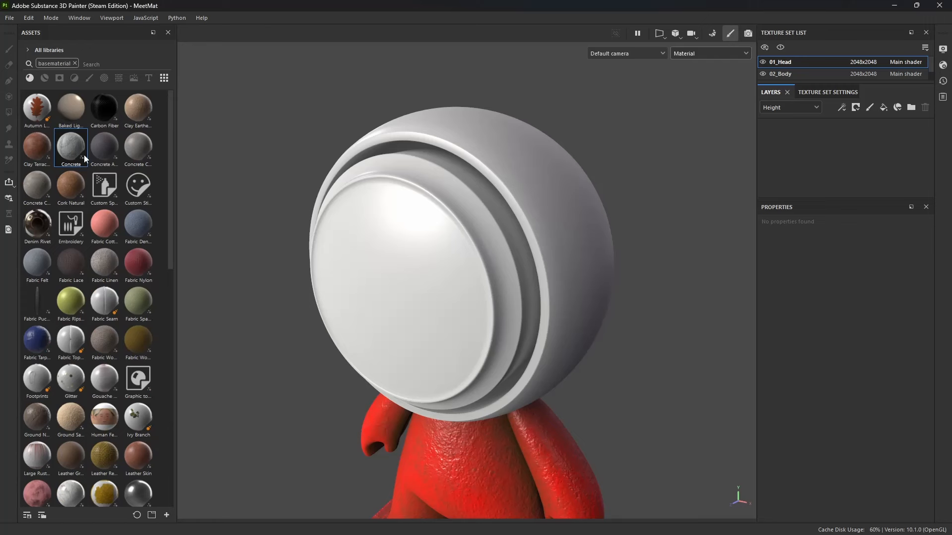
{"action": "mouse_move", "coordinate": [79, 148]}
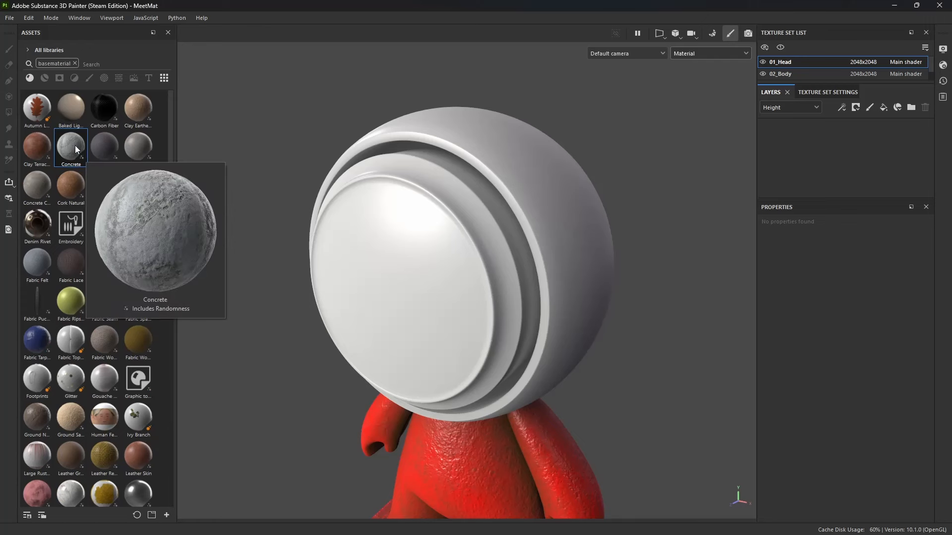
{"action": "left_click_drag", "start_coordinate": [76, 148], "coordinate": [467, 253]}
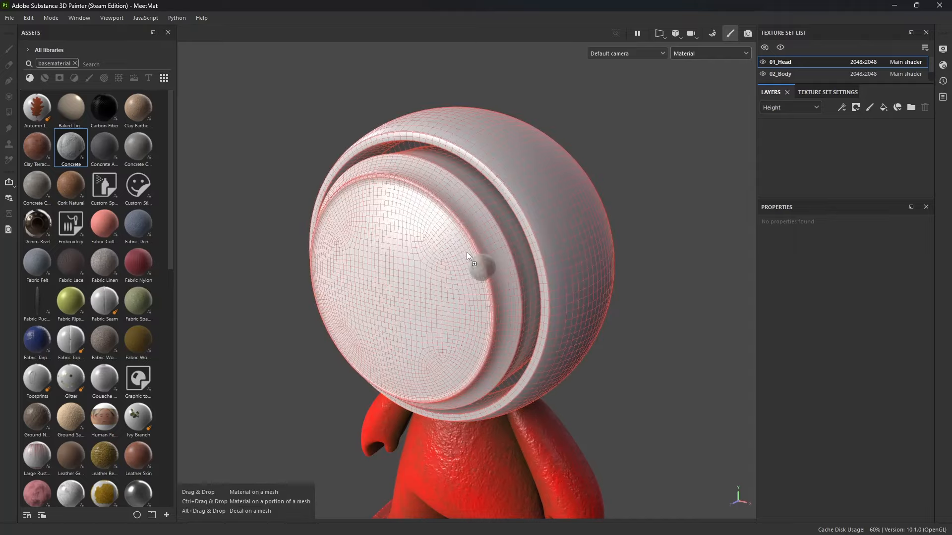
{"action": "left_click_drag", "start_coordinate": [539, 221], "coordinate": [538, 221]}
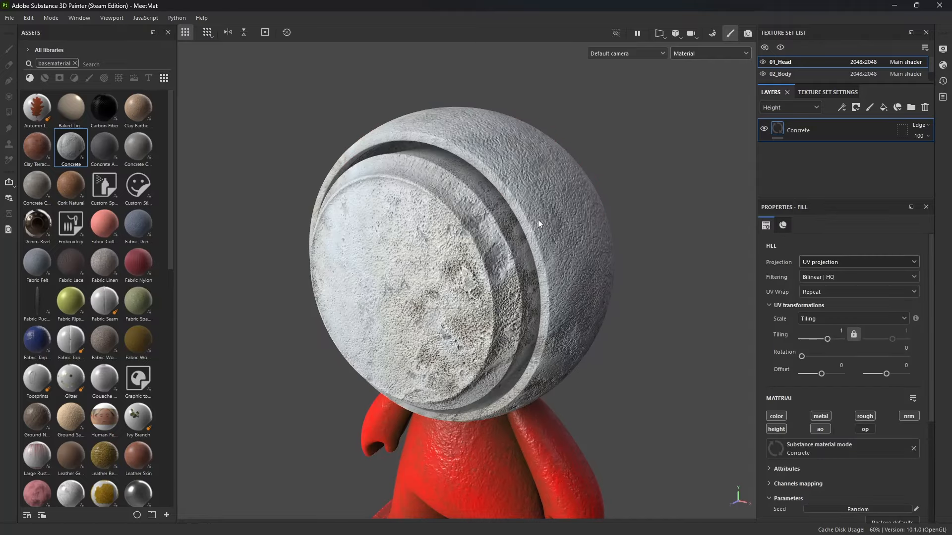
Set the UV tiling of the head's Concrete fill layer to about 2.33.
{"action": "left_click_drag", "start_coordinate": [606, 334], "coordinate": [686, 315], "text": "alt"}
{"action": "scroll", "coordinate": [833, 452], "scroll_direction": "down", "scroll_amount": 3}
{"action": "scroll", "coordinate": [832, 446], "scroll_direction": "down", "scroll_amount": 1}
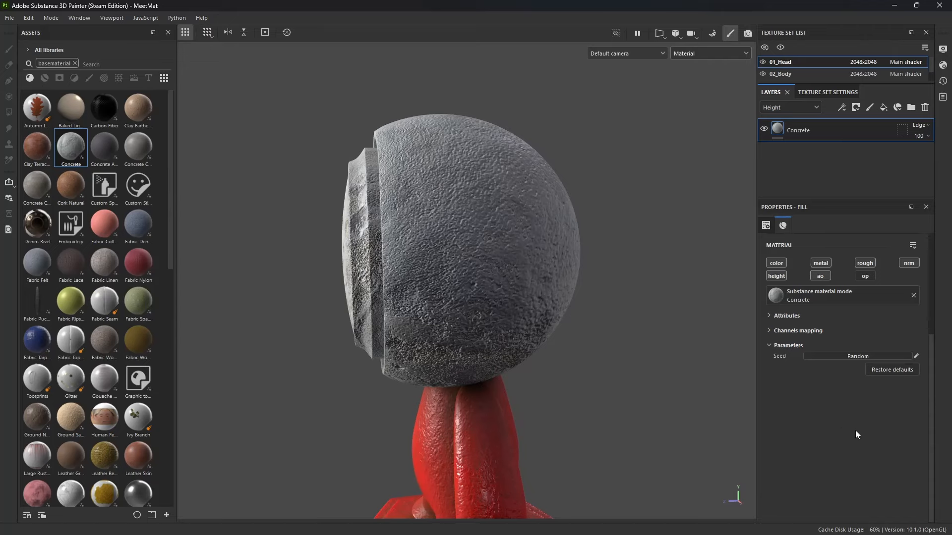
{"action": "scroll", "coordinate": [834, 409], "scroll_direction": "up", "scroll_amount": 4}
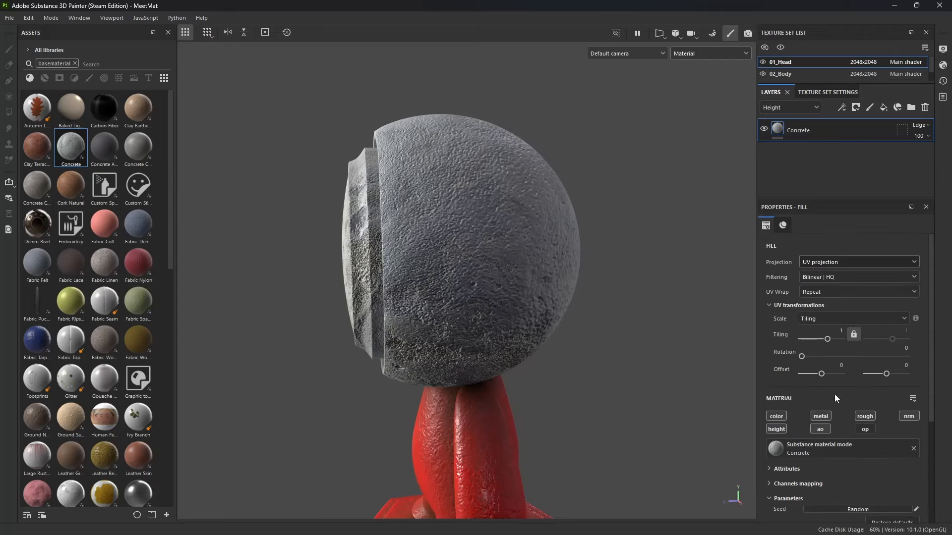
{"action": "left_click_drag", "start_coordinate": [585, 273], "coordinate": [548, 302], "text": "alt"}
{"action": "left_click_drag", "start_coordinate": [826, 339], "coordinate": [827, 341]}
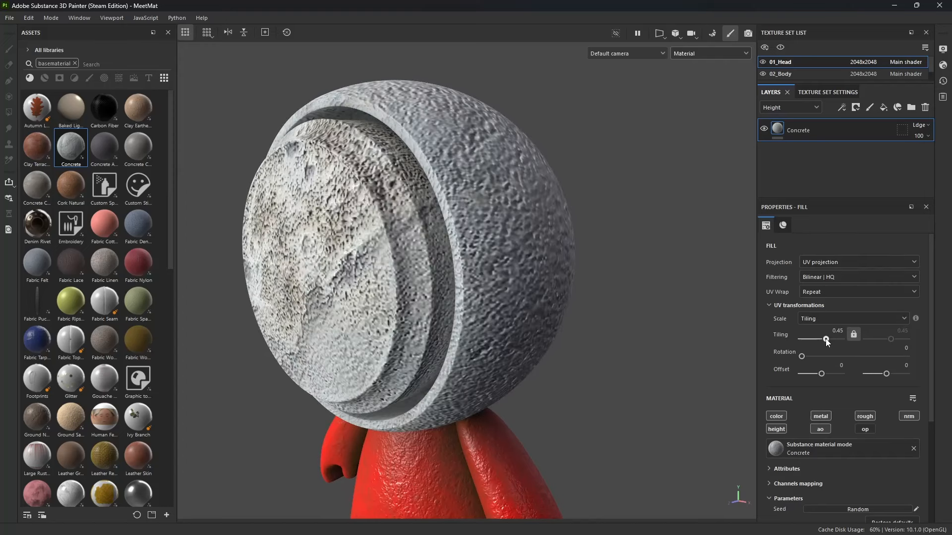
{"action": "left_click_drag", "start_coordinate": [827, 342], "coordinate": [831, 343]}
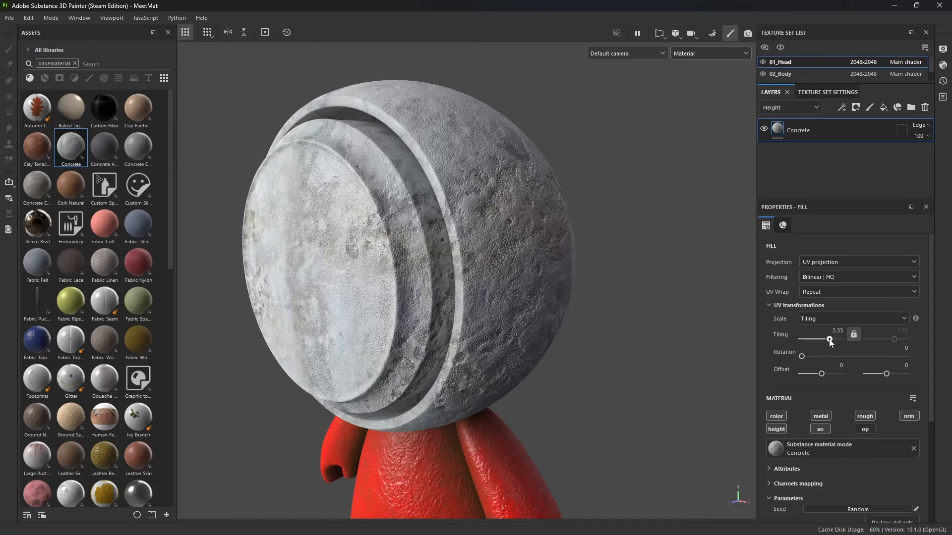
{"action": "left_click_drag", "start_coordinate": [613, 302], "coordinate": [536, 268], "text": "alt"}
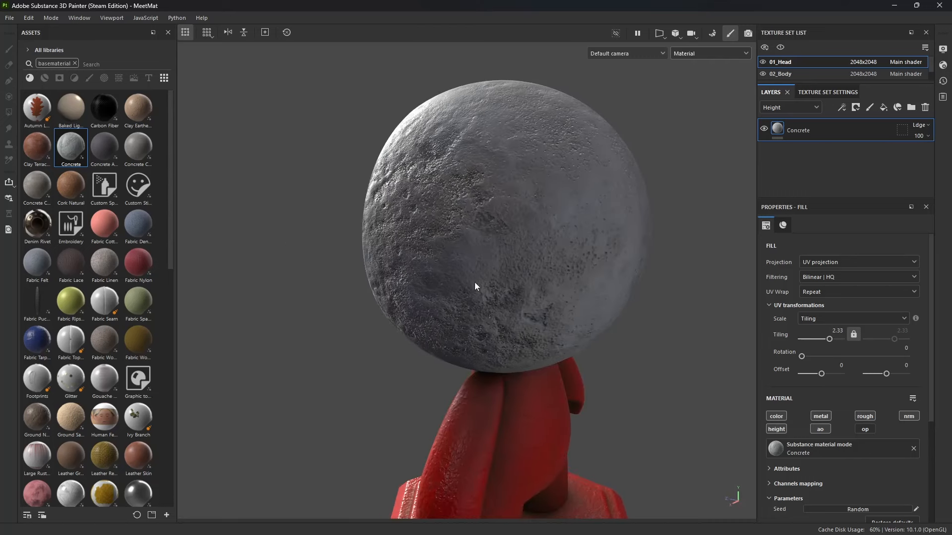
Switch to Substance 3D Designer and add a Uniform Color node above Bitmap to Material Light in the Concrete graph.
{"action": "key", "text": "alt+Tab"}
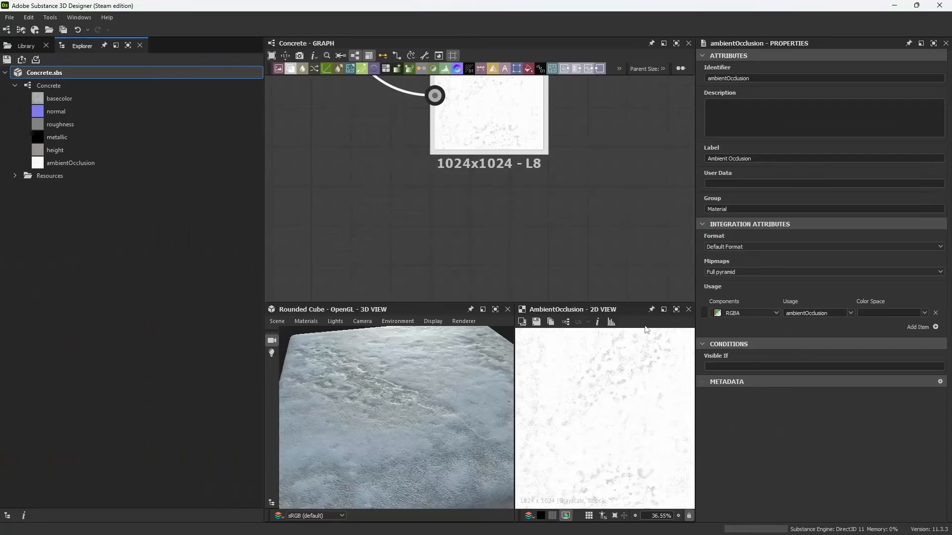
{"action": "scroll", "coordinate": [379, 183], "scroll_direction": "down", "scroll_amount": 5}
{"action": "middle_click_drag", "start_coordinate": [364, 184], "coordinate": [694, 364]}
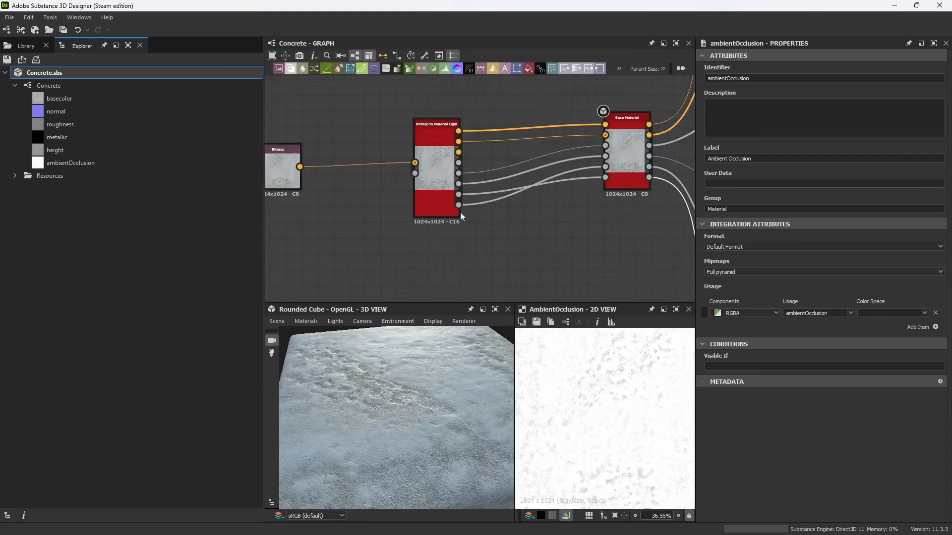
{"action": "middle_click_drag", "start_coordinate": [474, 176], "coordinate": [597, 242]}
{"action": "scroll", "coordinate": [426, 232], "scroll_direction": "up", "scroll_amount": 3}
{"action": "left_click", "coordinate": [415, 198]}
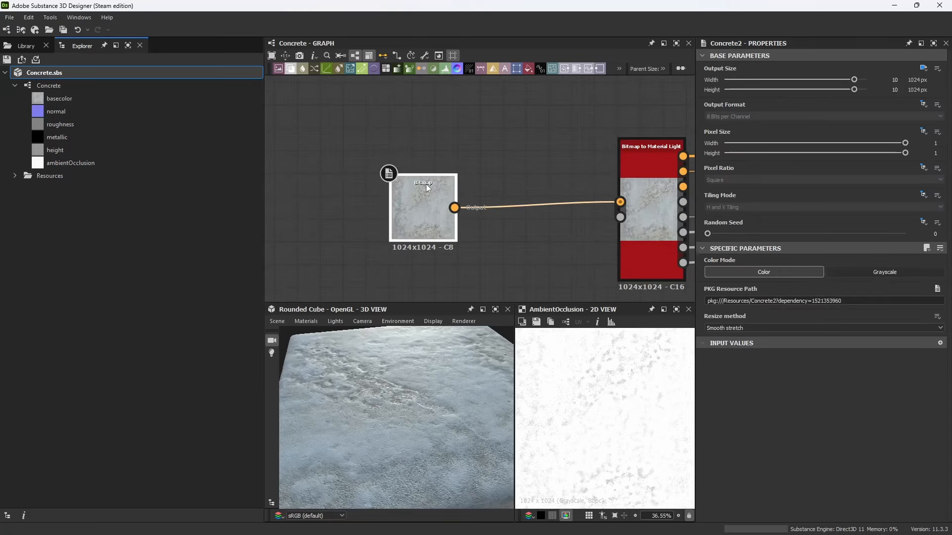
{"action": "middle_click_drag", "start_coordinate": [644, 154], "coordinate": [338, 209]}
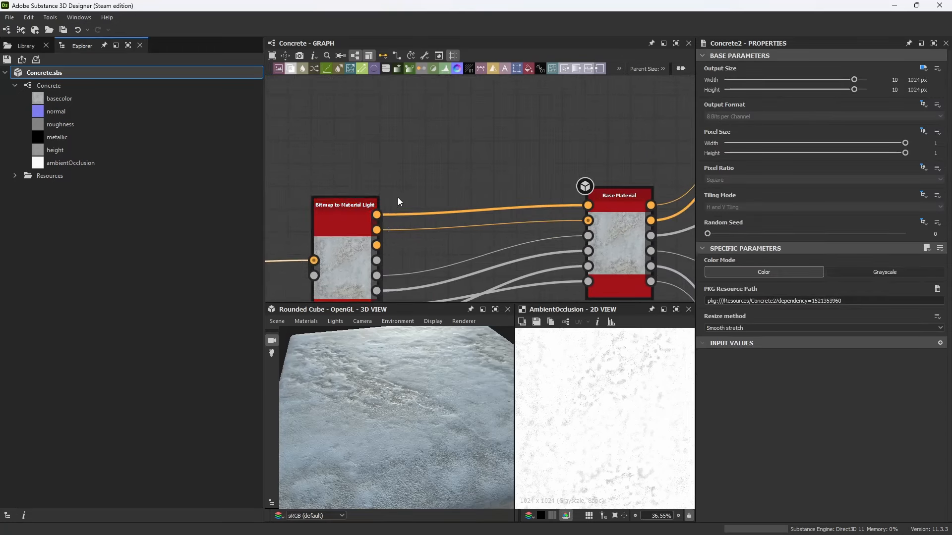
{"action": "scroll", "coordinate": [398, 201], "scroll_direction": "up", "scroll_amount": 1}
{"action": "left_click_drag", "start_coordinate": [539, 71], "coordinate": [415, 129]}
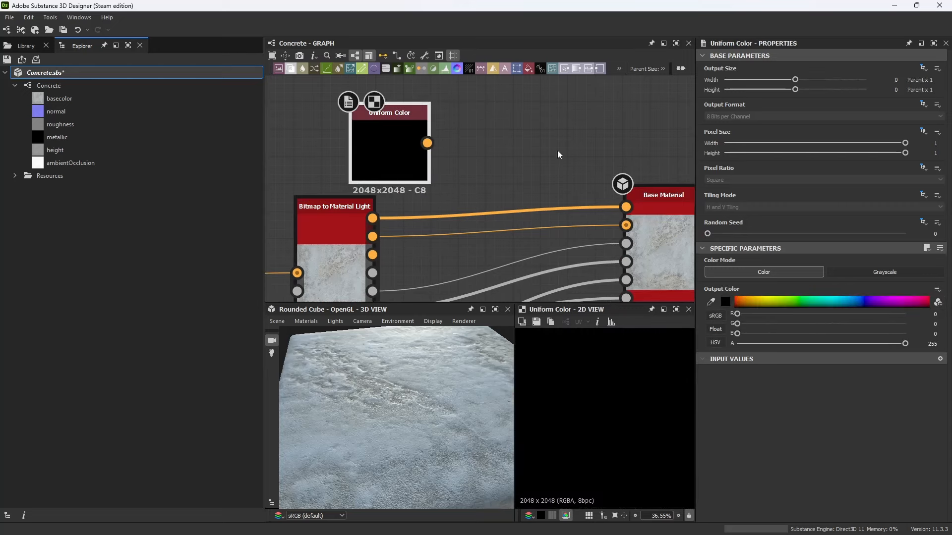
Blend Uniform Color as foreground over Bitmap to Material Light's first output as background, and feed the result into Base Material's Base Color.
{"action": "left_click_drag", "start_coordinate": [373, 218], "coordinate": [534, 171]}
{"action": "left_click", "coordinate": [573, 195]}
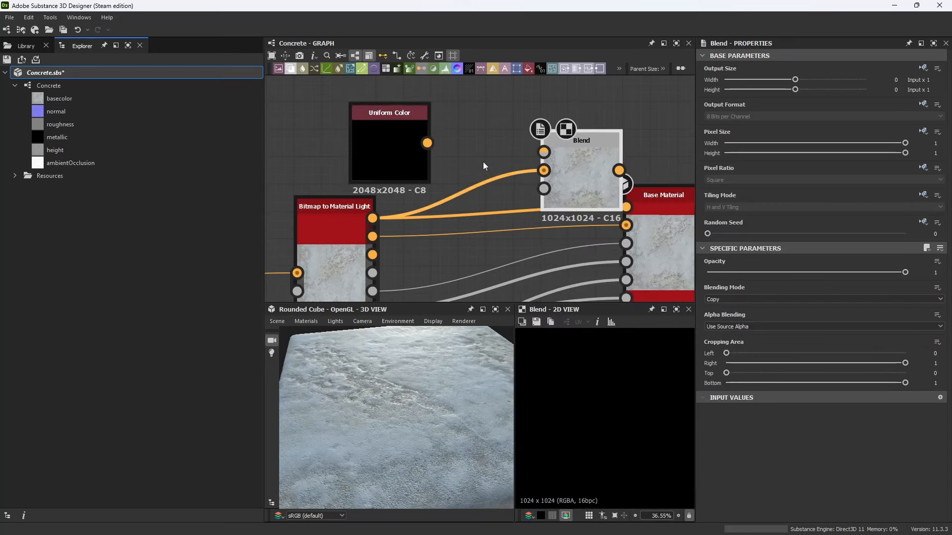
{"action": "left_click_drag", "start_coordinate": [427, 143], "coordinate": [509, 135]}
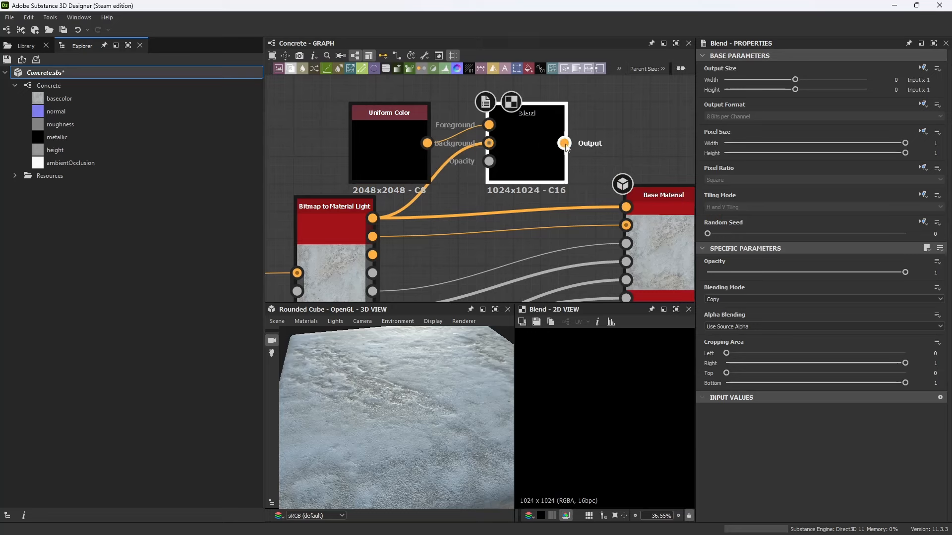
{"action": "left_click_drag", "start_coordinate": [564, 143], "coordinate": [627, 207]}
{"action": "left_click_drag", "start_coordinate": [384, 154], "coordinate": [356, 127]}
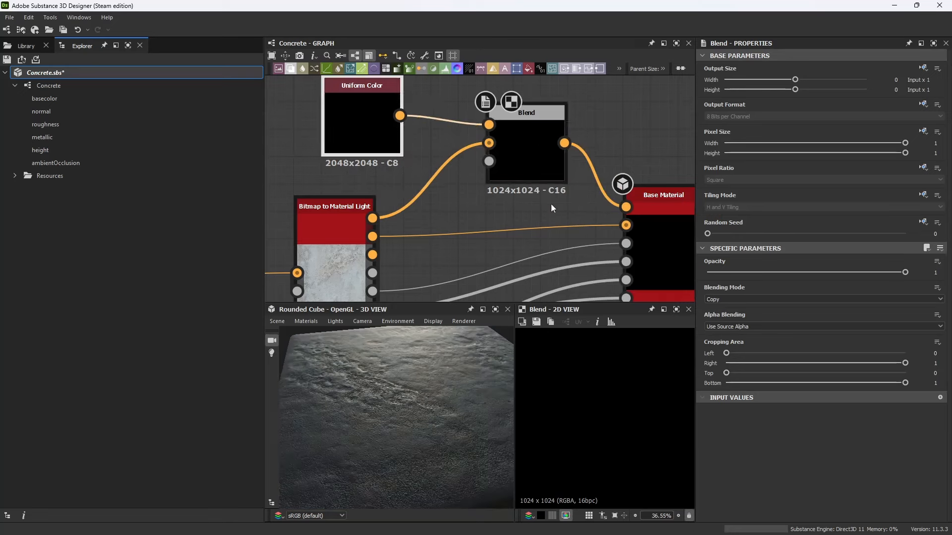
Set the Blend node's blending mode to Multiply.
{"action": "middle_click_drag", "start_coordinate": [561, 212], "coordinate": [577, 245]}
{"action": "left_click", "coordinate": [545, 183]}
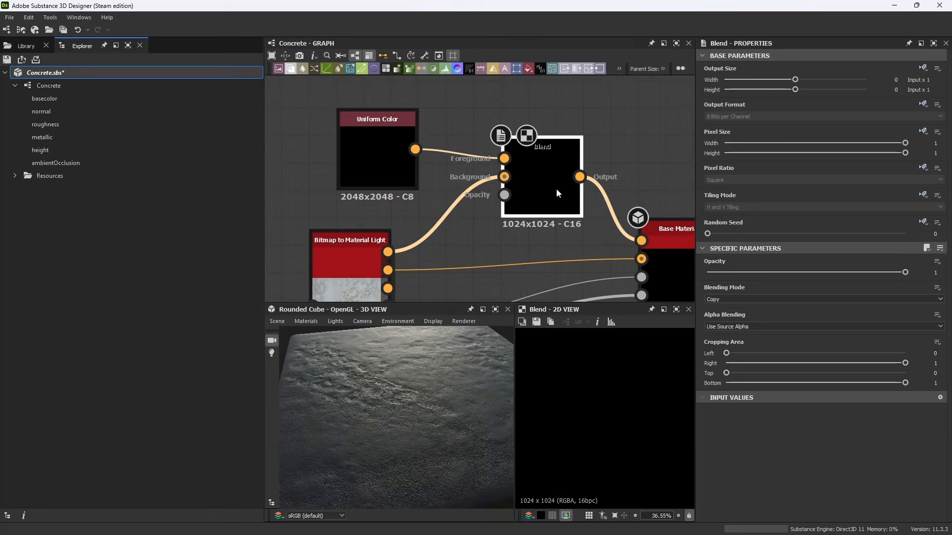
{"action": "left_click", "coordinate": [751, 300]}
{"action": "left_click", "coordinate": [747, 327]}
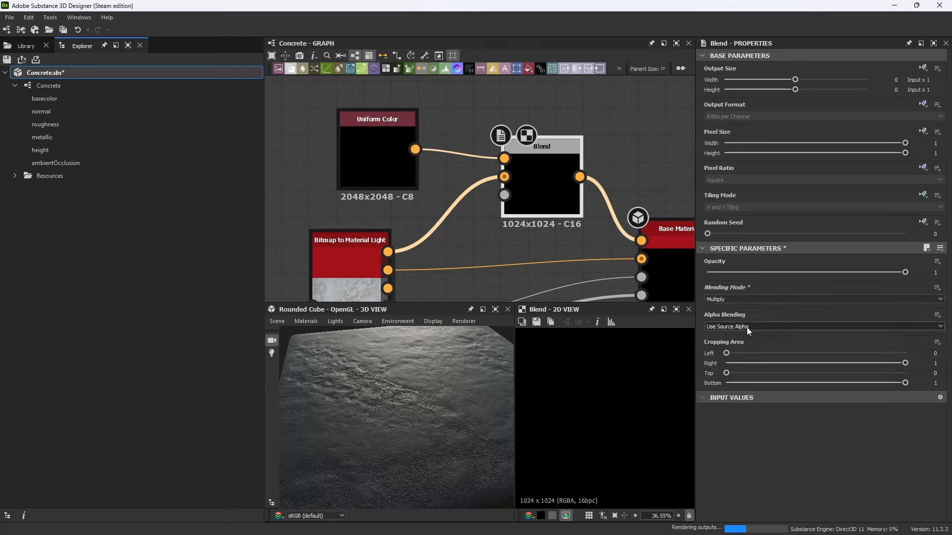
Set the Uniform Color node's output color to white (#ffffff).
{"action": "left_click", "coordinate": [392, 159]}
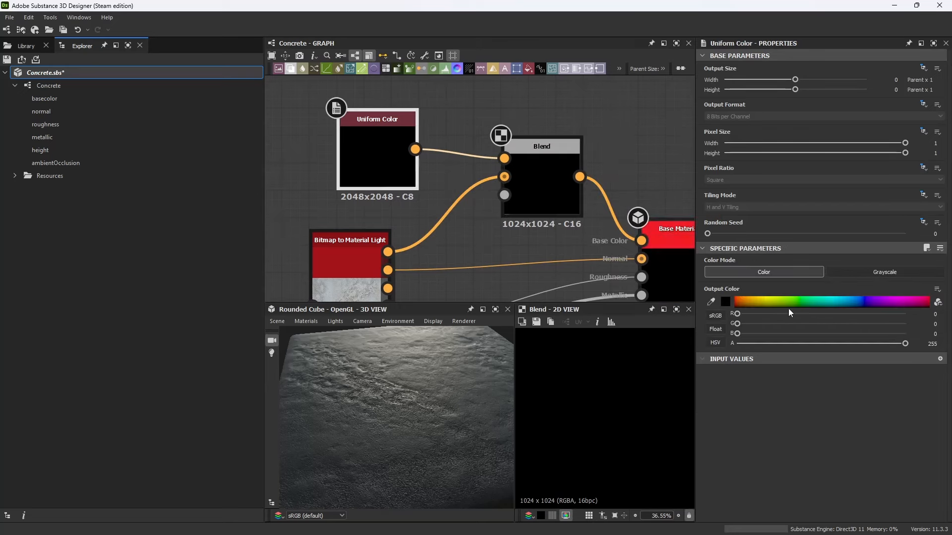
{"action": "left_click", "coordinate": [725, 302]}
{"action": "left_click", "coordinate": [386, 253]}
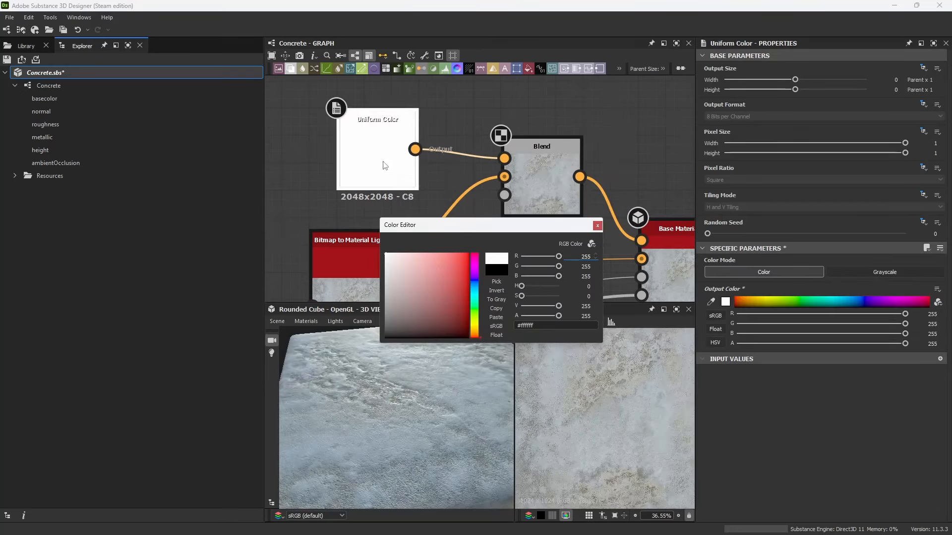
{"action": "left_click", "coordinate": [598, 226]}
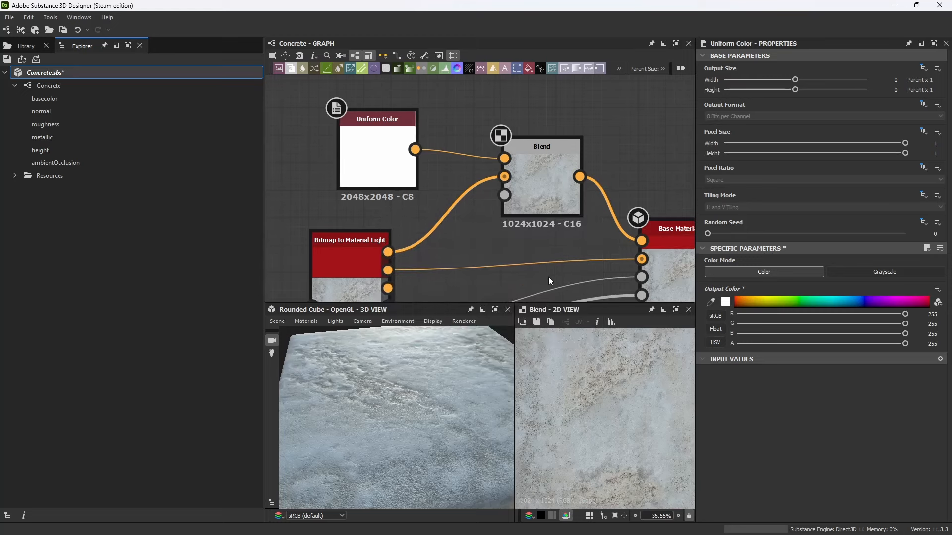
{"action": "middle_click_drag", "start_coordinate": [430, 200], "coordinate": [454, 170]}
{"action": "left_click_drag", "start_coordinate": [426, 227], "coordinate": [446, 215]}
{"action": "left_click", "coordinate": [446, 215], "text": "alt"}
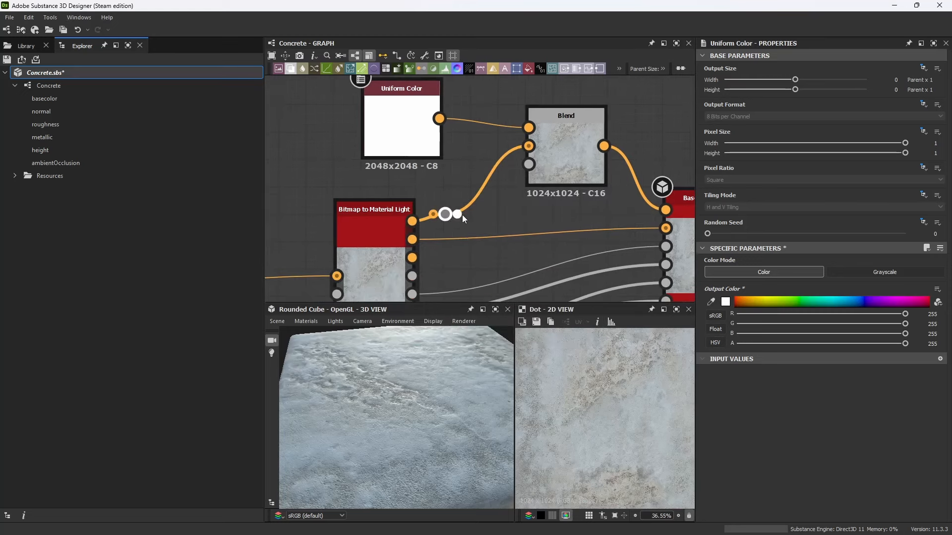
{"action": "key", "text": "ctrl+z"}
Move the Uniform Color node slightly farther away from the Blend node.
{"action": "left_click_drag", "start_coordinate": [476, 389], "coordinate": [449, 377]}
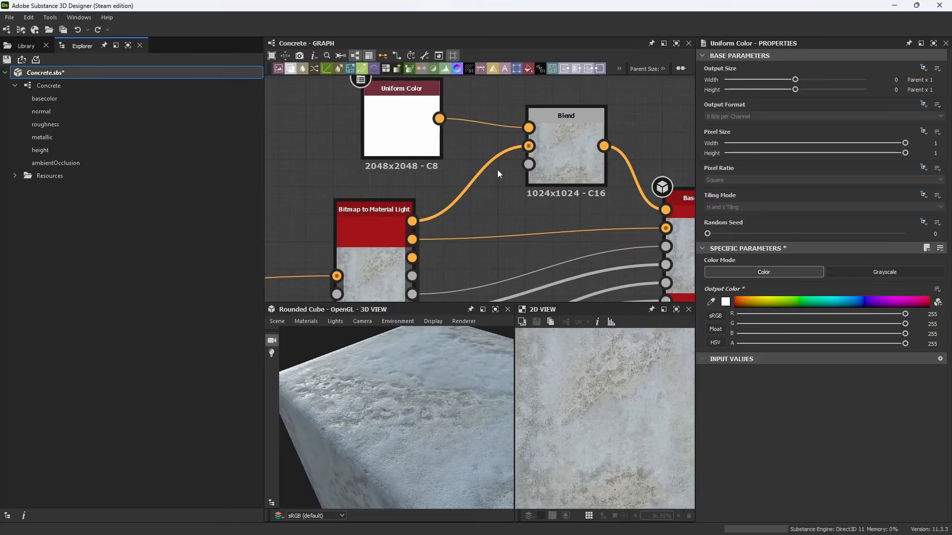
{"action": "left_click_drag", "start_coordinate": [578, 141], "coordinate": [560, 150]}
{"action": "left_click_drag", "start_coordinate": [399, 126], "coordinate": [371, 130]}
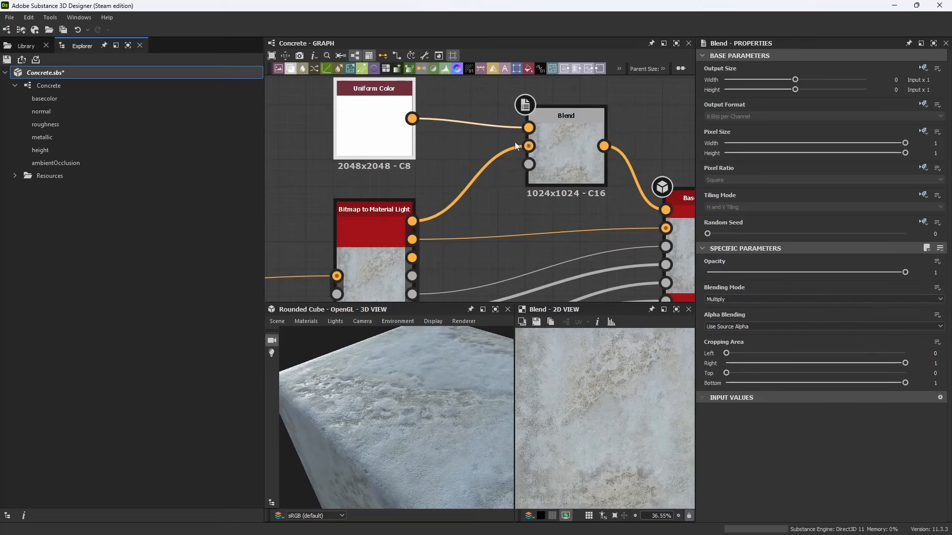
{"action": "left_click", "coordinate": [569, 151]}
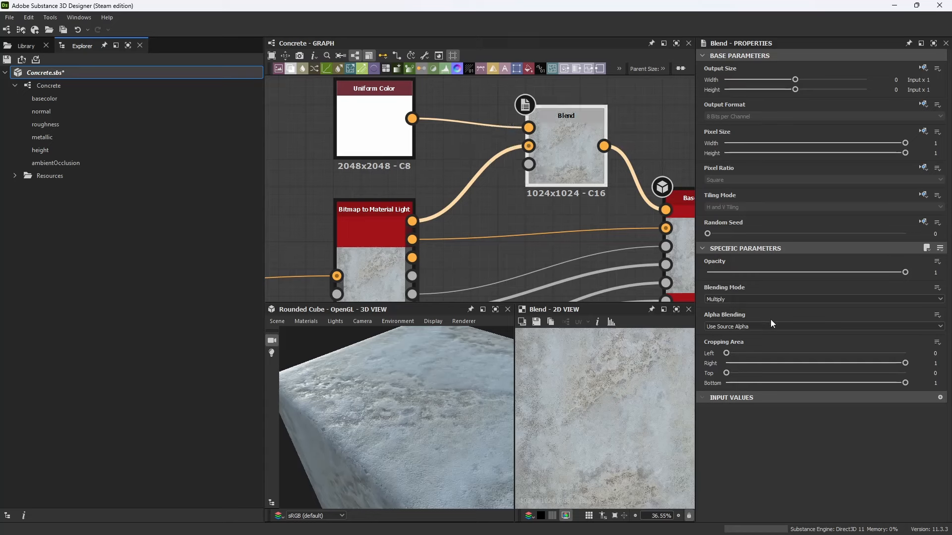
Try a red output color (R 220, G 27, B 27) on the Uniform Color node and test the Blend node's opacity.
{"action": "left_click", "coordinate": [377, 89]}
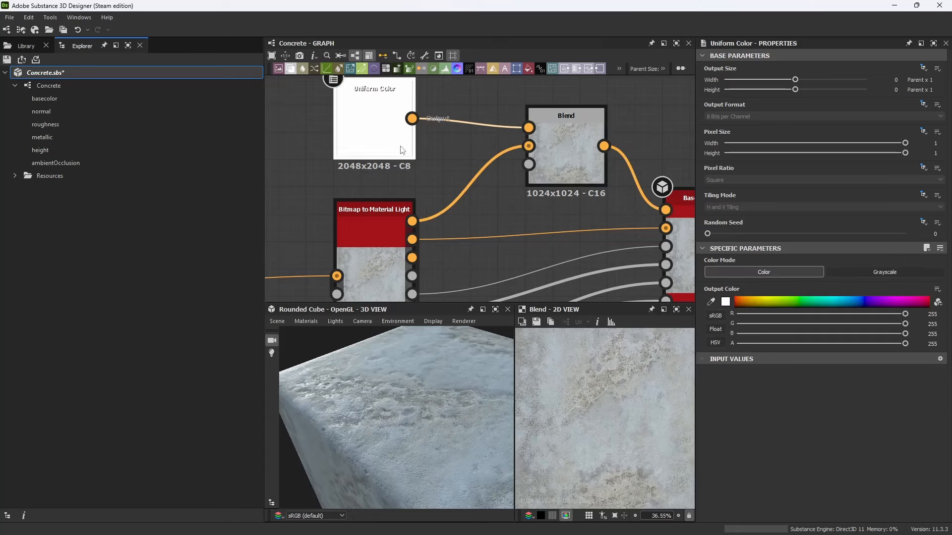
{"action": "left_click", "coordinate": [726, 302]}
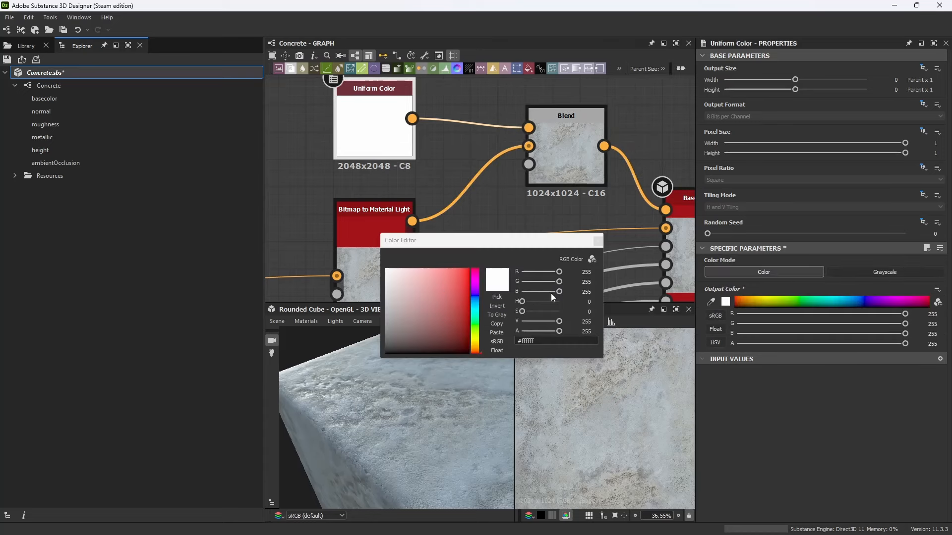
{"action": "left_click", "coordinate": [459, 280]}
{"action": "left_click", "coordinate": [581, 159]}
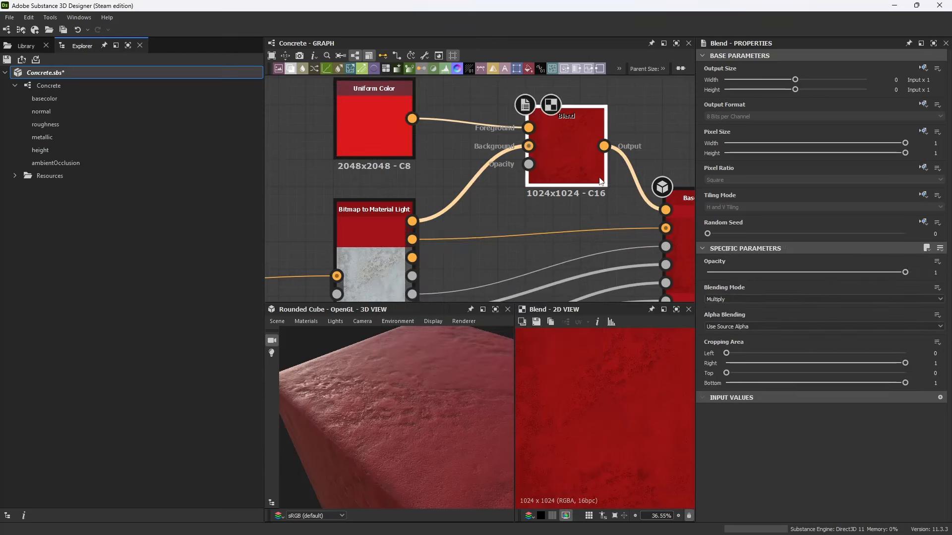
{"action": "mouse_move", "coordinate": [905, 272]}
{"action": "left_mouse_down"}
{"action": "mouse_move", "coordinate": [754, 274]}
{"action": "mouse_move", "coordinate": [908, 274]}
{"action": "left_mouse_up"}
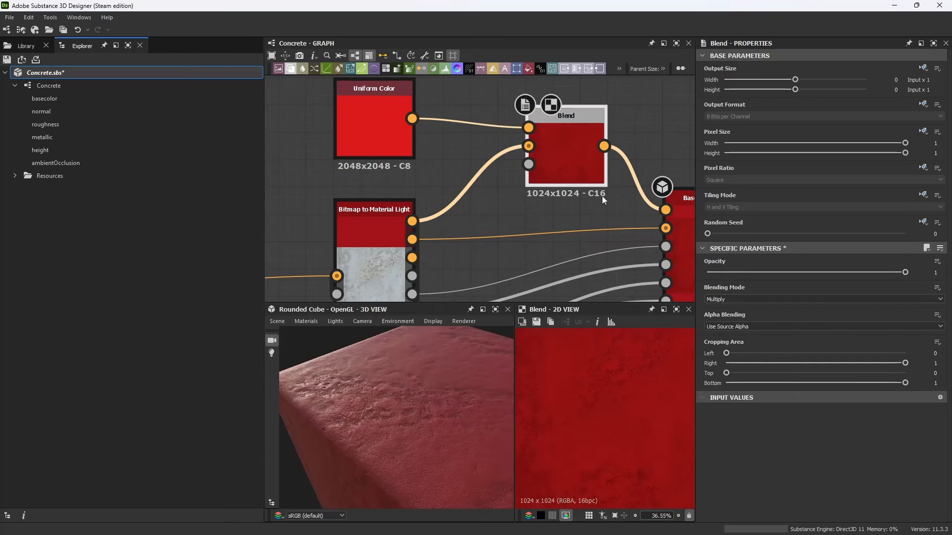
Restore the Uniform Color node's output color to white after the red test.
{"action": "left_click", "coordinate": [396, 140]}
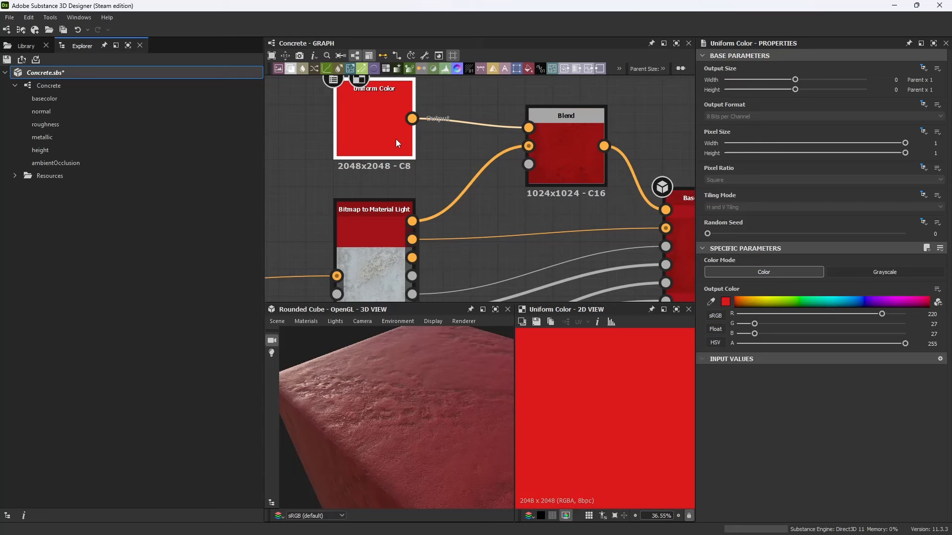
{"action": "left_click", "coordinate": [726, 302]}
{"action": "left_click", "coordinate": [408, 292]}
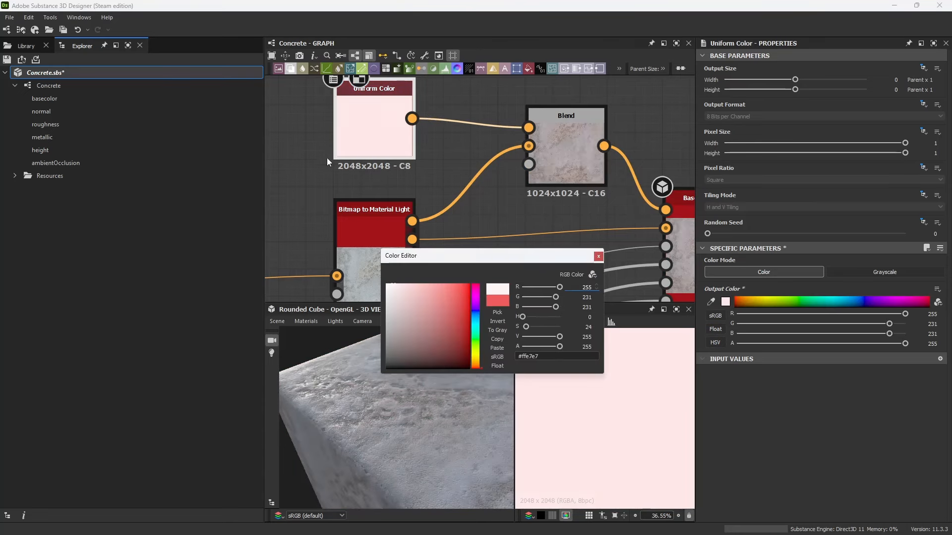
{"action": "left_click_drag", "start_coordinate": [386, 270], "coordinate": [370, 253]}
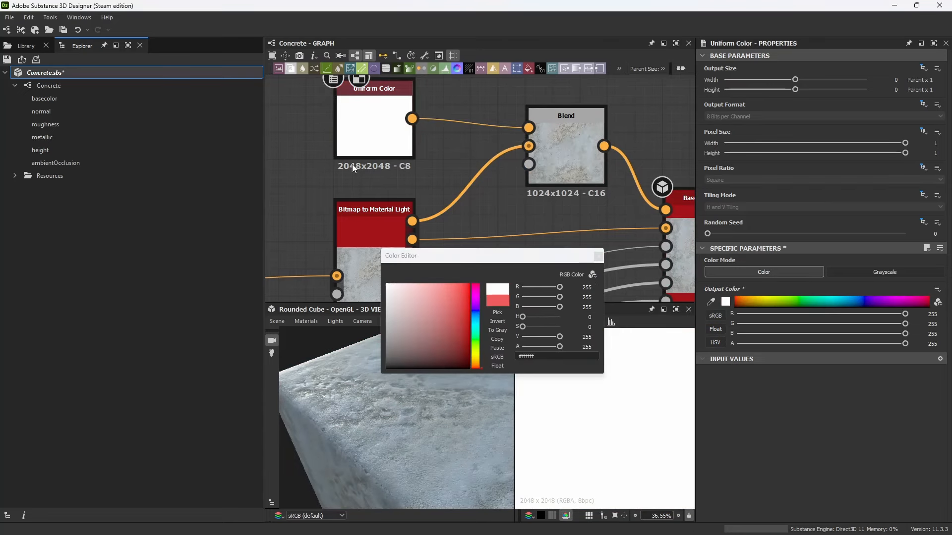
{"action": "left_click", "coordinate": [599, 257]}
{"action": "right_click", "coordinate": [363, 127]}
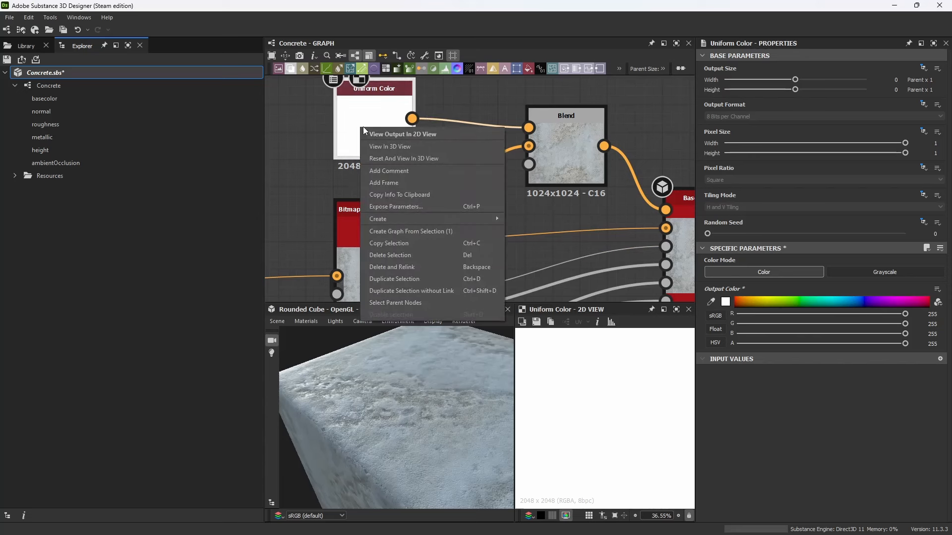
{"action": "left_click", "coordinate": [357, 119]}
{"action": "right_click", "coordinate": [369, 124]}
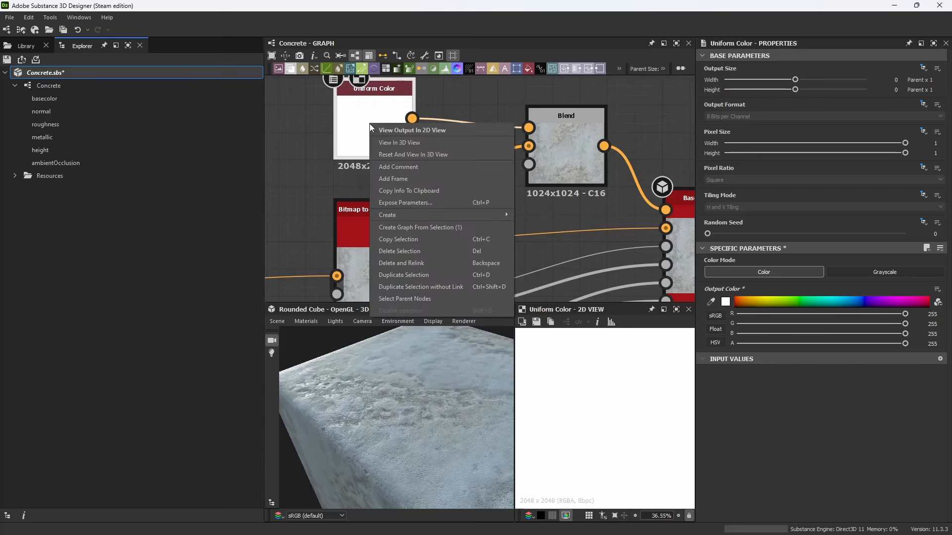
{"action": "left_click", "coordinate": [303, 240]}
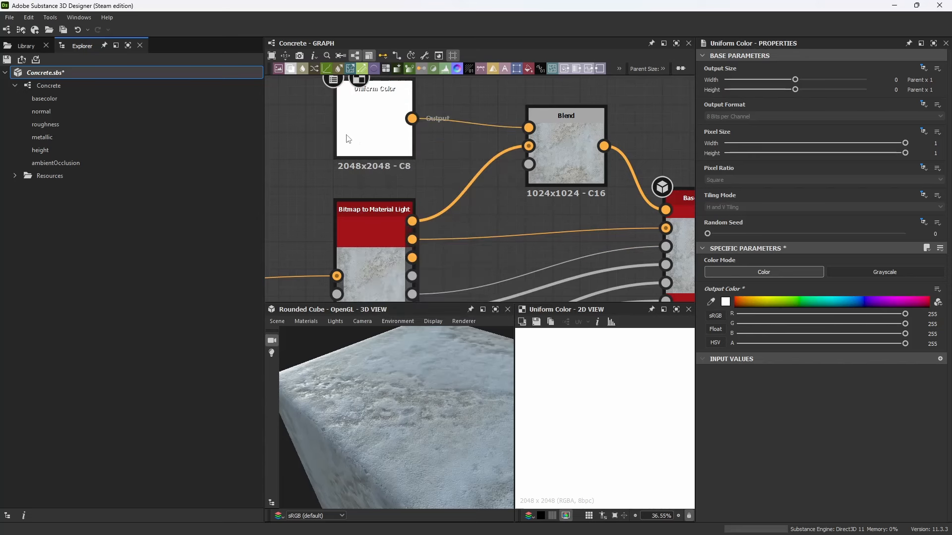
Expose the Uniform Color node's Output Color as a new graph input labelled Tint.
{"action": "left_click", "coordinate": [372, 139]}
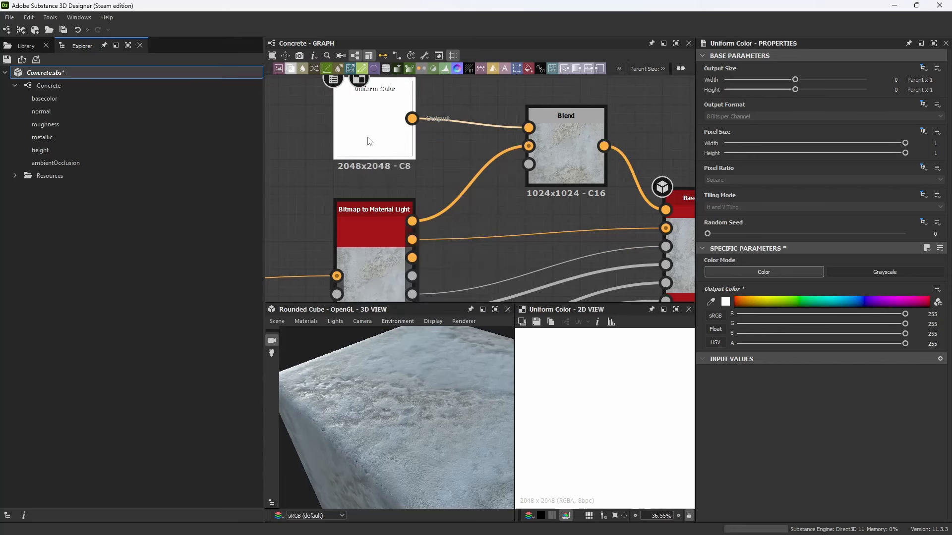
{"action": "left_click", "coordinate": [937, 289]}
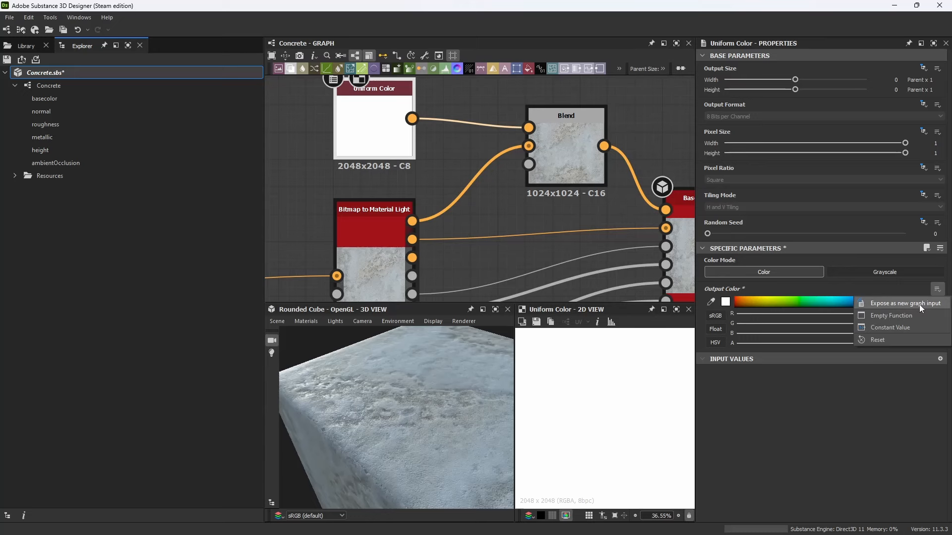
{"action": "left_click", "coordinate": [919, 304]}
{"action": "triple_click", "coordinate": [417, 203]}
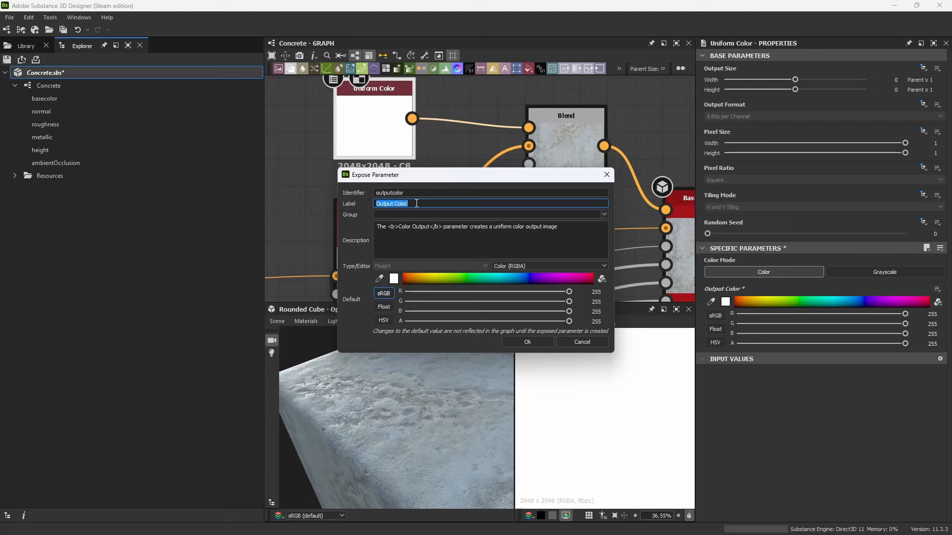
{"action": "type", "text": "Tint"}
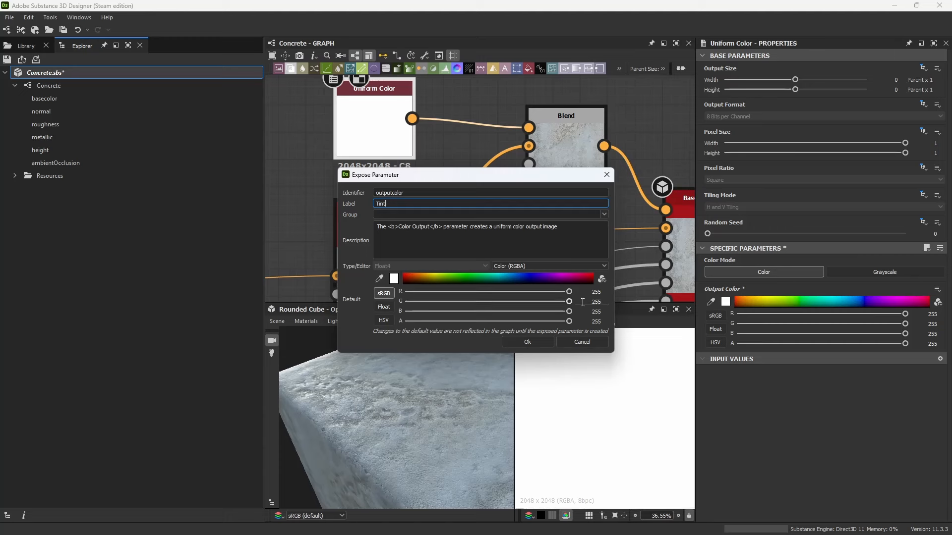
{"action": "left_click", "coordinate": [534, 344]}
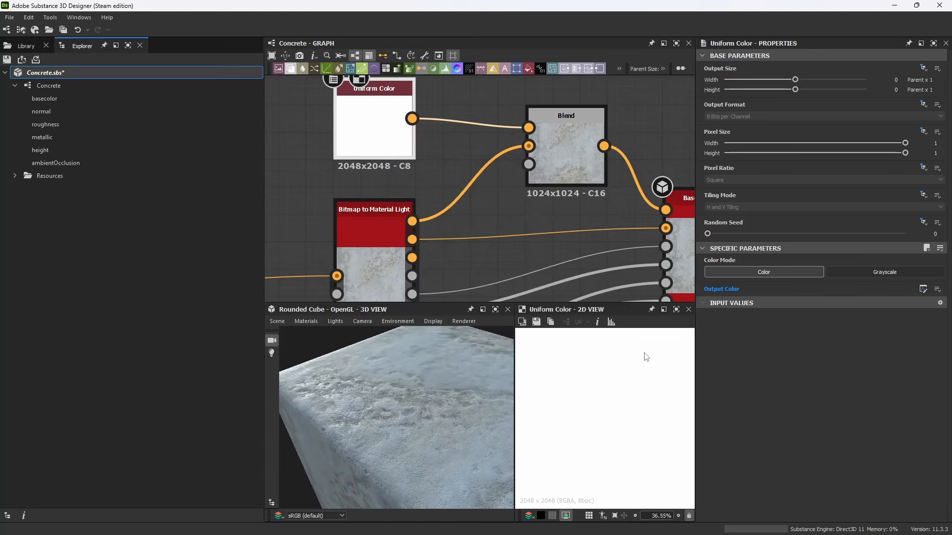
Save the Concrete package and publish it as Concrete.sbsar, replacing the existing file.
{"action": "right_click", "coordinate": [114, 75]}
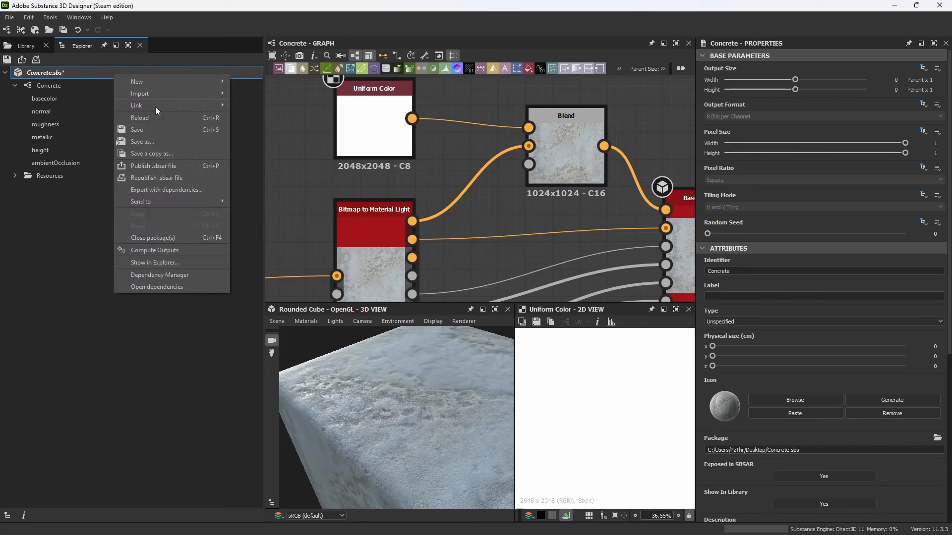
{"action": "left_click", "coordinate": [154, 130]}
{"action": "right_click", "coordinate": [121, 73]}
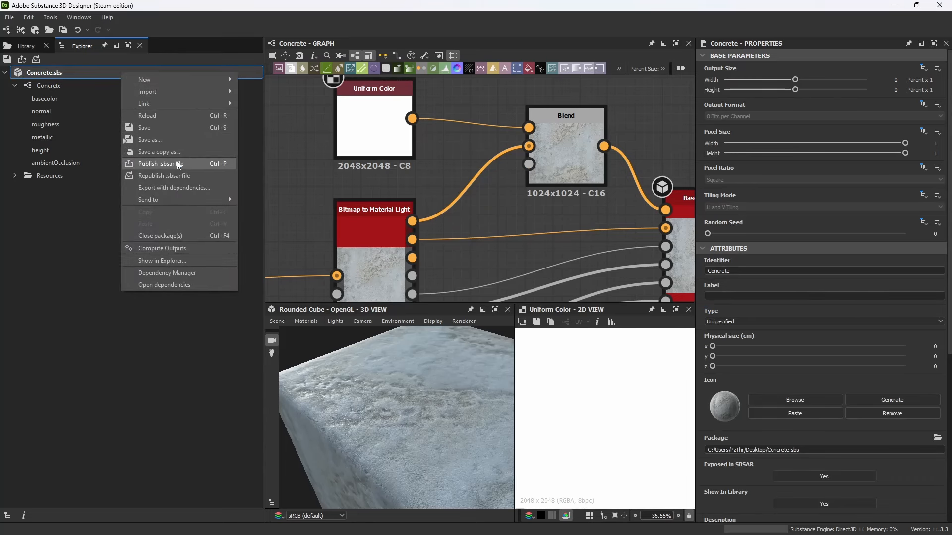
{"action": "left_click", "coordinate": [177, 162]}
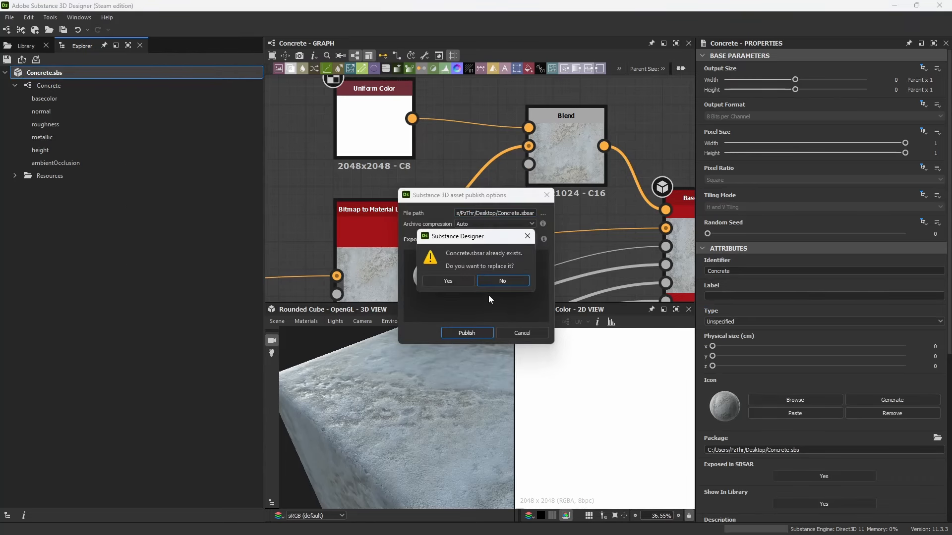
{"action": "left_click", "coordinate": [460, 281]}
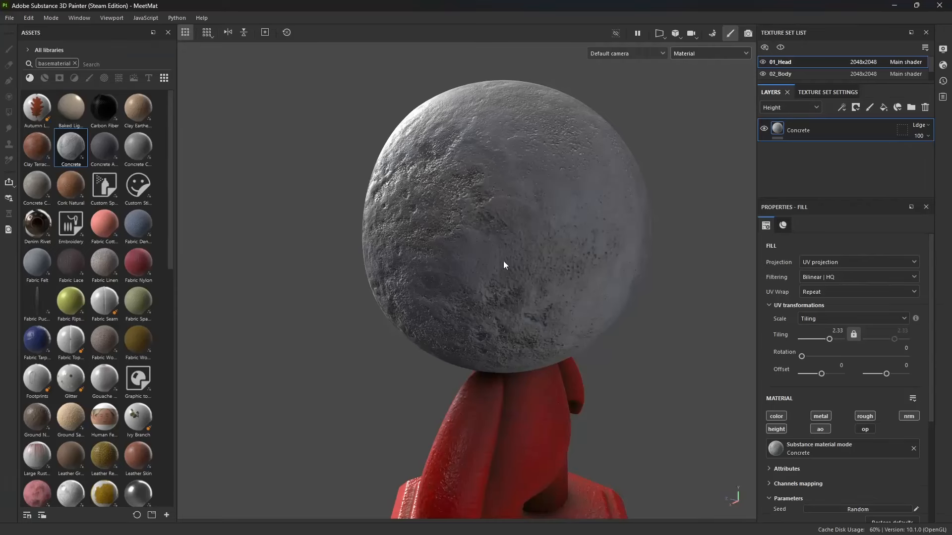
Switch to Substance 3D Painter and import Concrete.sbsar from the Desktop as a base material into the MeetMat project.
{"action": "left_click_drag", "start_coordinate": [503, 261], "coordinate": [530, 312], "text": "alt"}
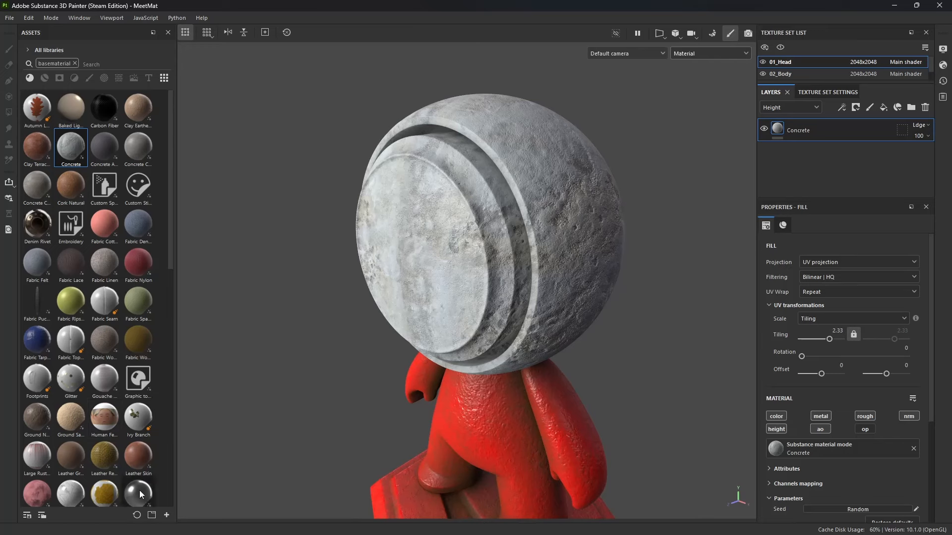
{"action": "left_click", "coordinate": [167, 516]}
{"action": "left_click", "coordinate": [521, 137]}
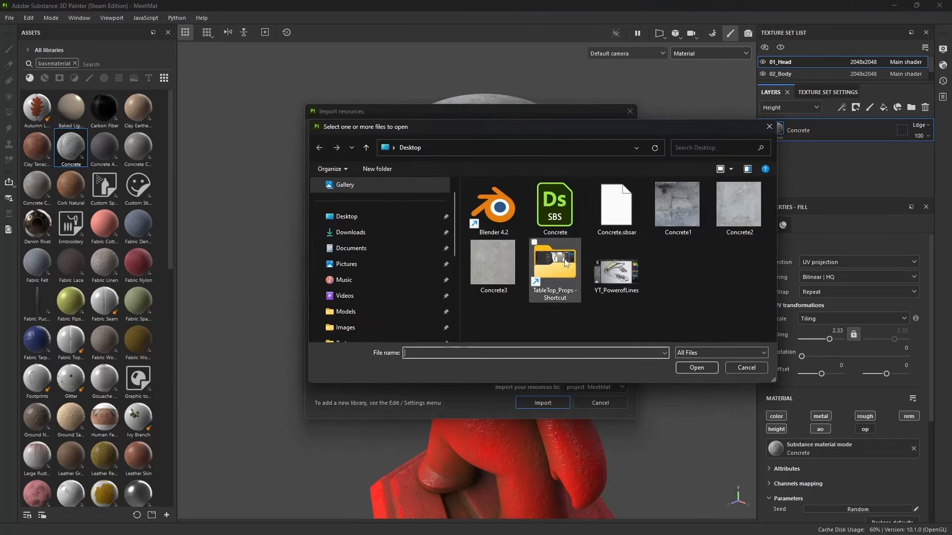
{"action": "double_click", "coordinate": [616, 207]}
{"action": "left_click", "coordinate": [590, 170]}
{"action": "left_click", "coordinate": [608, 193]}
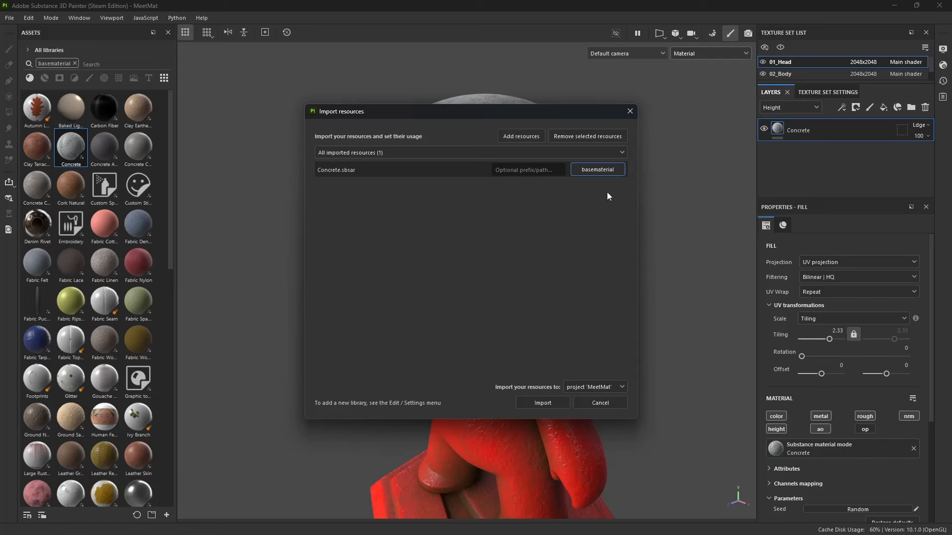
{"action": "left_click", "coordinate": [556, 404]}
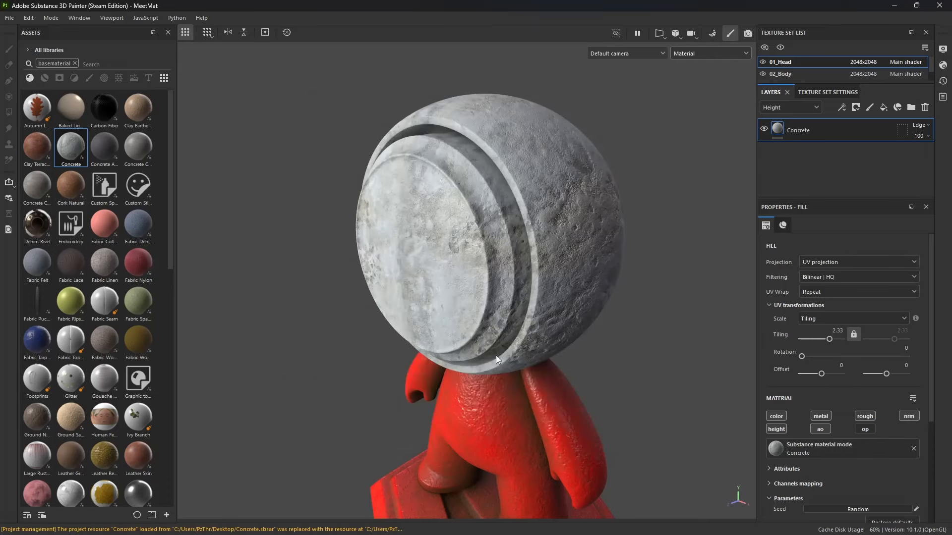
Delete the old Concrete layer on the head and apply the reimported Concrete material in its place.
{"action": "left_click_drag", "start_coordinate": [488, 281], "coordinate": [521, 296], "text": "alt"}
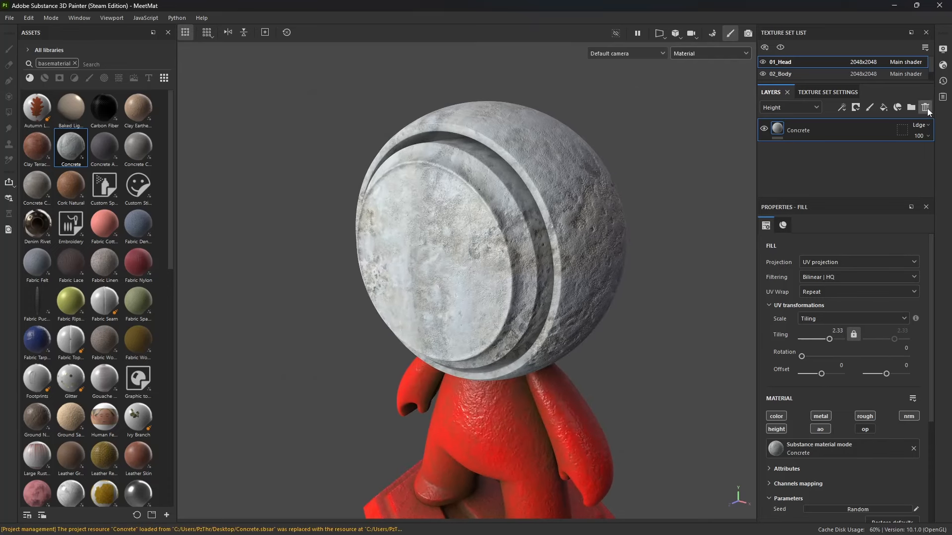
{"action": "left_click", "coordinate": [926, 108]}
{"action": "left_click_drag", "start_coordinate": [70, 159], "coordinate": [496, 208]}
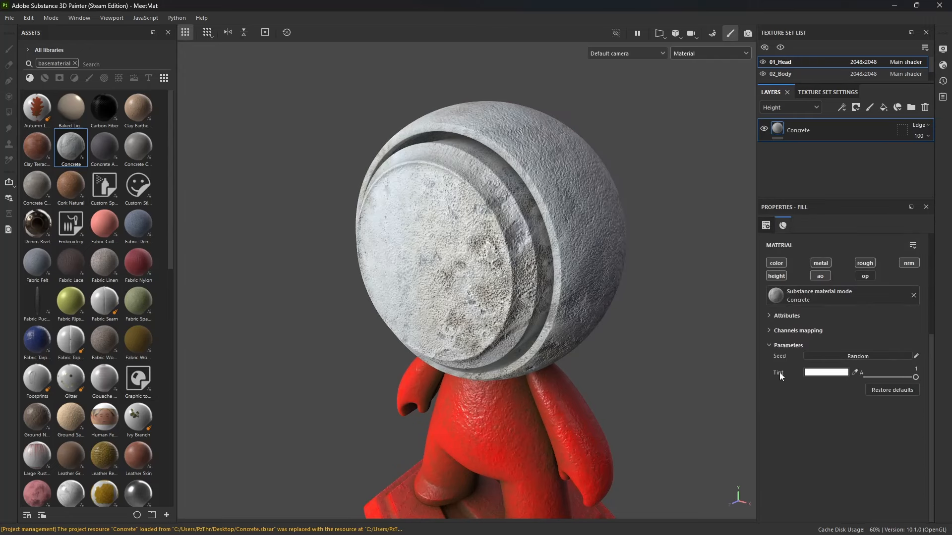
Change the Concrete material's Tint parameter to a pale pink.
{"action": "left_click", "coordinate": [816, 372]}
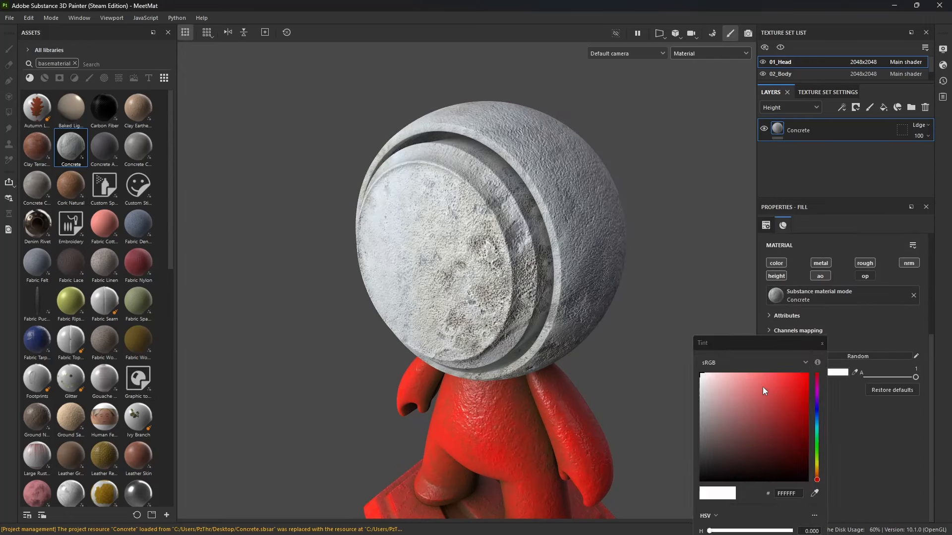
{"action": "mouse_move", "coordinate": [763, 392]}
{"action": "left_mouse_down"}
{"action": "mouse_move", "coordinate": [744, 384]}
{"action": "mouse_move", "coordinate": [755, 361]}
{"action": "mouse_move", "coordinate": [715, 359]}
{"action": "mouse_move", "coordinate": [755, 360]}
{"action": "mouse_move", "coordinate": [707, 361]}
{"action": "left_mouse_up"}
{"action": "left_click", "coordinate": [822, 343]}
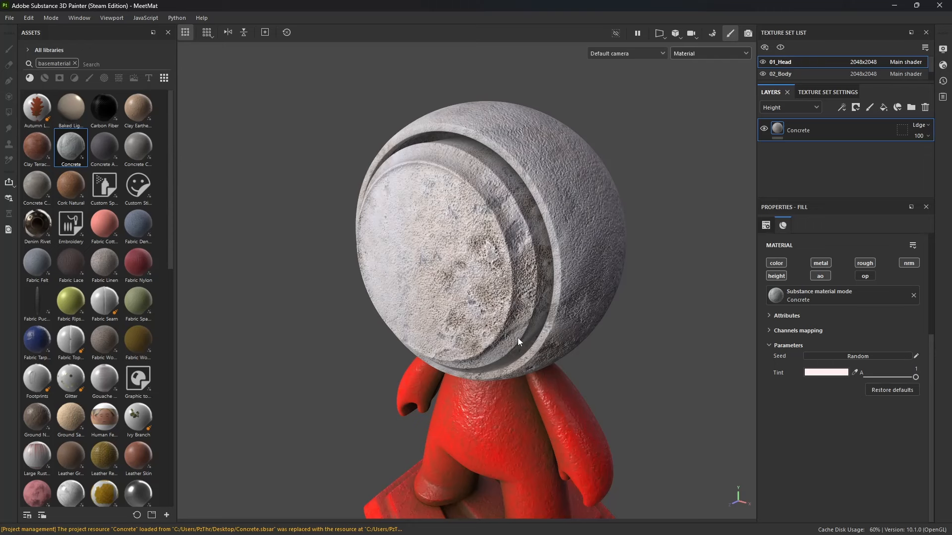
Replace the head's Concrete layer with the Metal Rust material and try its Rust Color Variation.
{"action": "left_click", "coordinate": [926, 107]}
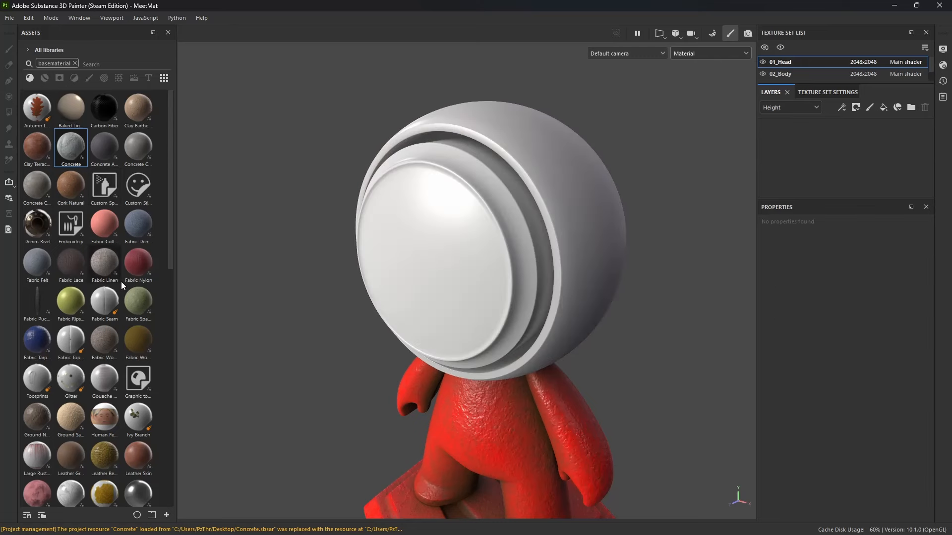
{"action": "scroll", "coordinate": [119, 308], "scroll_direction": "down", "scroll_amount": 5}
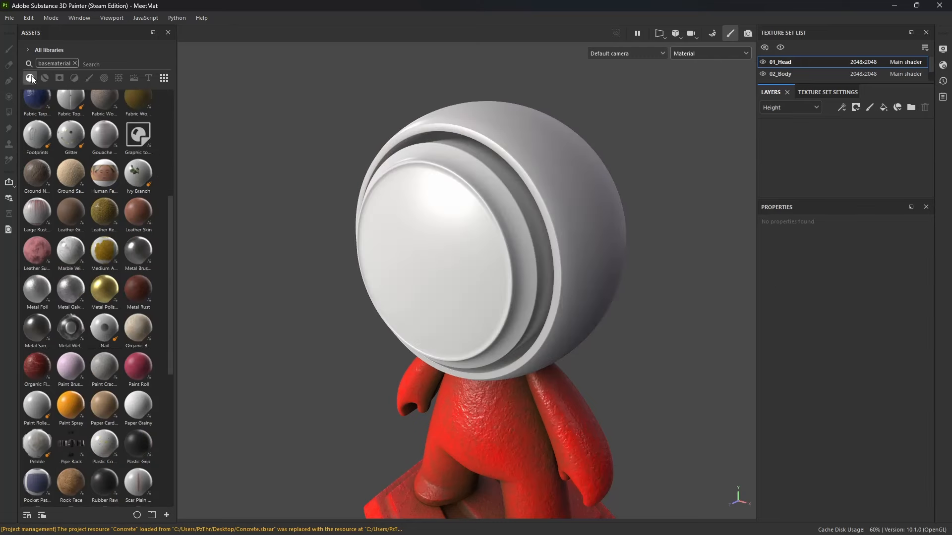
{"action": "left_click_drag", "start_coordinate": [140, 290], "coordinate": [561, 274]}
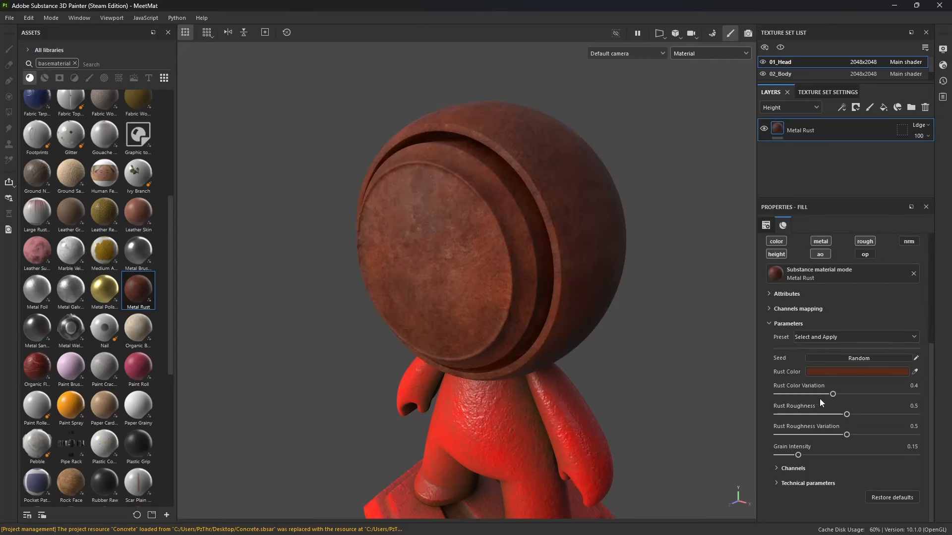
{"action": "left_click_drag", "start_coordinate": [782, 393], "coordinate": [824, 403]}
Replace the Metal Rust layer with Paint Spray, setting Paint Roughness to 0.15 and Paint Roughness Variation to 0.27.
{"action": "left_click", "coordinate": [925, 107]}
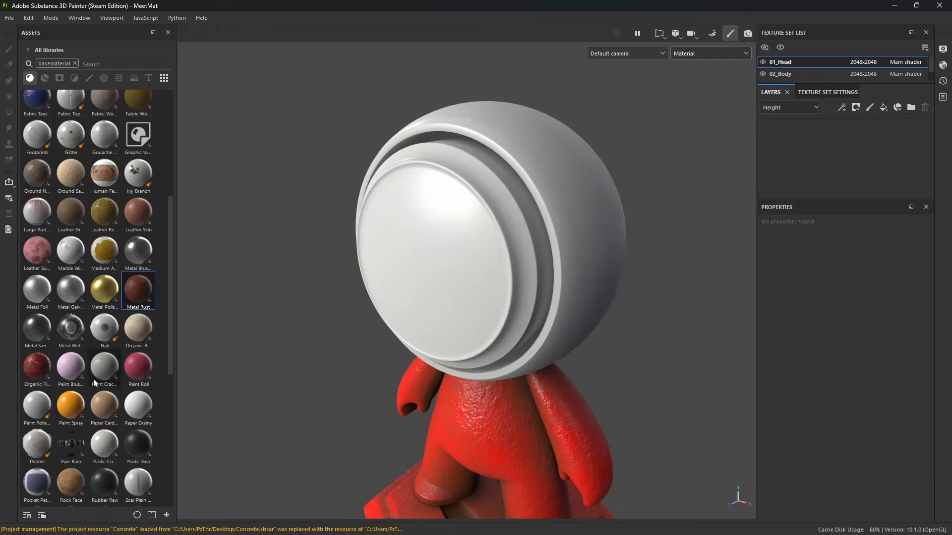
{"action": "left_click_drag", "start_coordinate": [75, 401], "coordinate": [412, 302]}
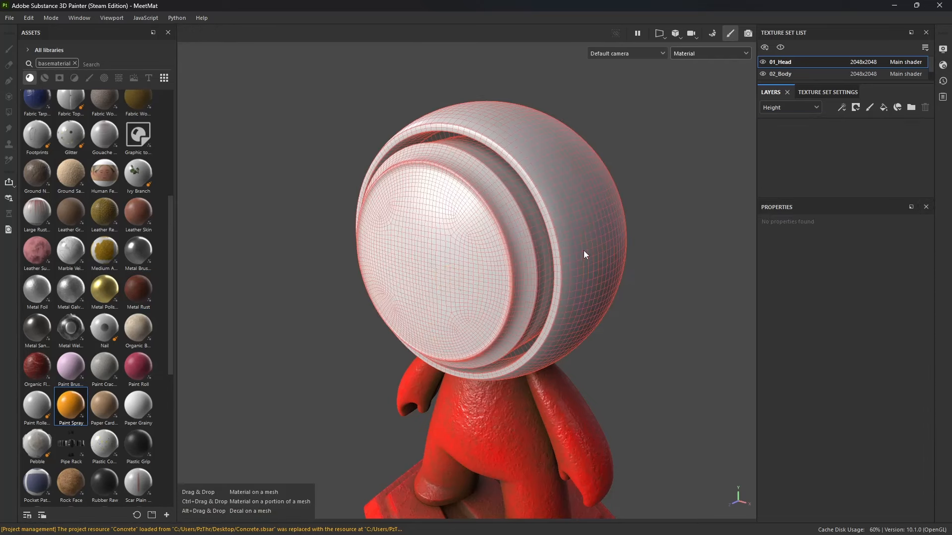
{"action": "left_click_drag", "start_coordinate": [584, 251], "coordinate": [584, 251]}
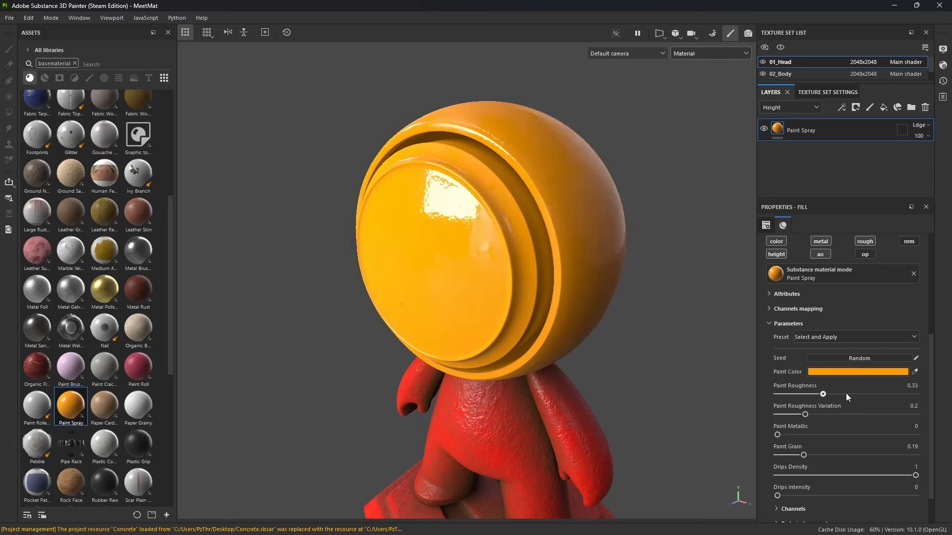
{"action": "mouse_move", "coordinate": [847, 394]}
{"action": "left_mouse_down"}
{"action": "mouse_move", "coordinate": [864, 395]}
{"action": "mouse_move", "coordinate": [769, 400]}
{"action": "mouse_move", "coordinate": [798, 401]}
{"action": "left_mouse_up"}
{"action": "mouse_move", "coordinate": [804, 413]}
{"action": "left_mouse_down"}
{"action": "mouse_move", "coordinate": [793, 412]}
{"action": "mouse_move", "coordinate": [825, 418]}
{"action": "mouse_move", "coordinate": [815, 420]}
{"action": "left_mouse_up"}
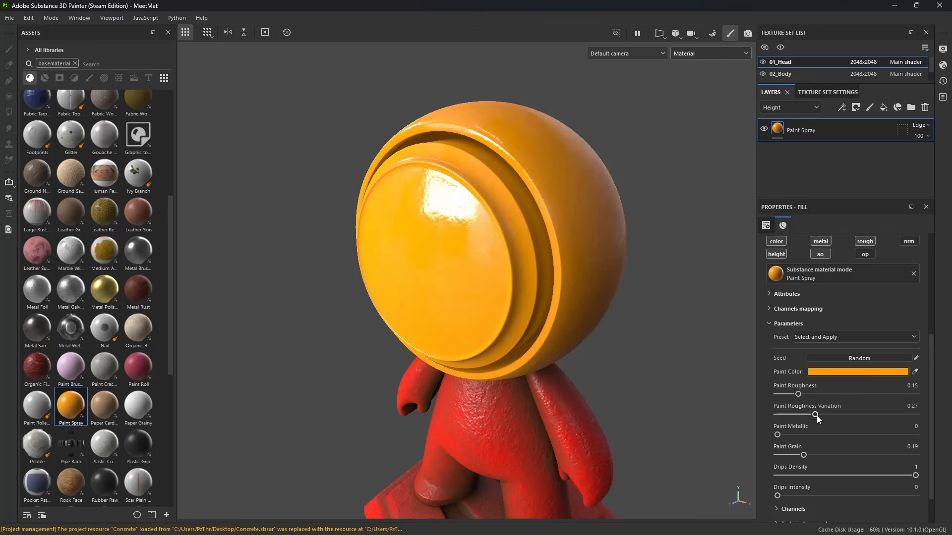
Delete the Paint Spray layer, clear the basematerial filter, and apply the Glass Visor smart material to the head.
{"action": "left_click", "coordinate": [925, 109]}
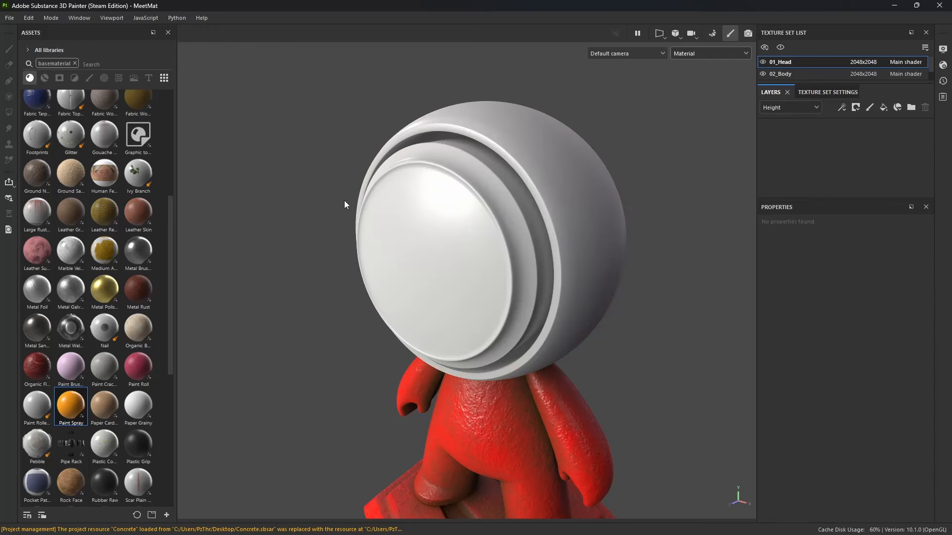
{"action": "left_click", "coordinate": [45, 79]}
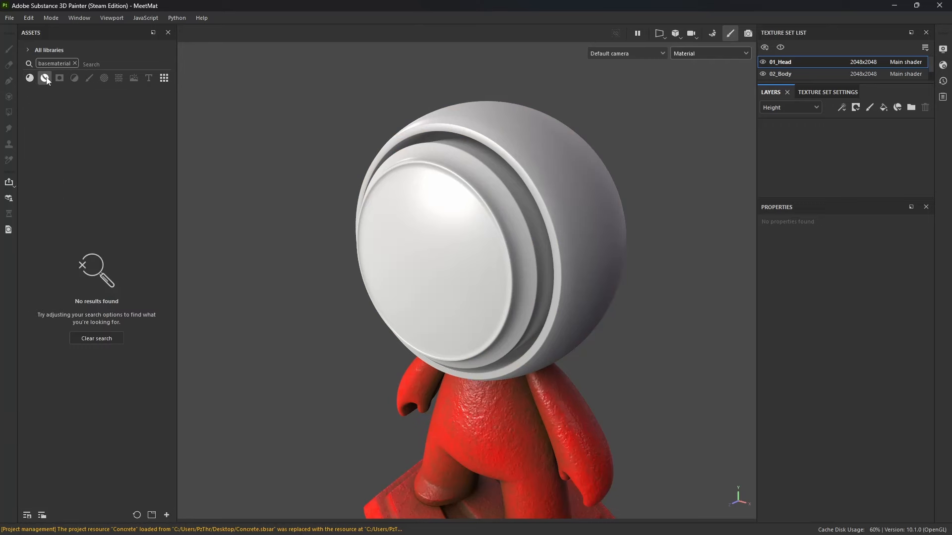
{"action": "left_click", "coordinate": [96, 338]}
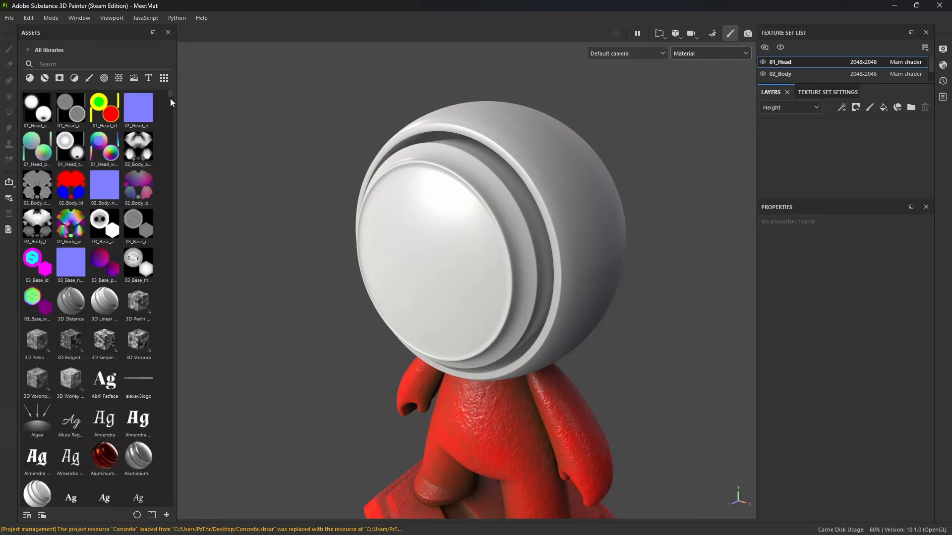
{"action": "left_click", "coordinate": [44, 78]}
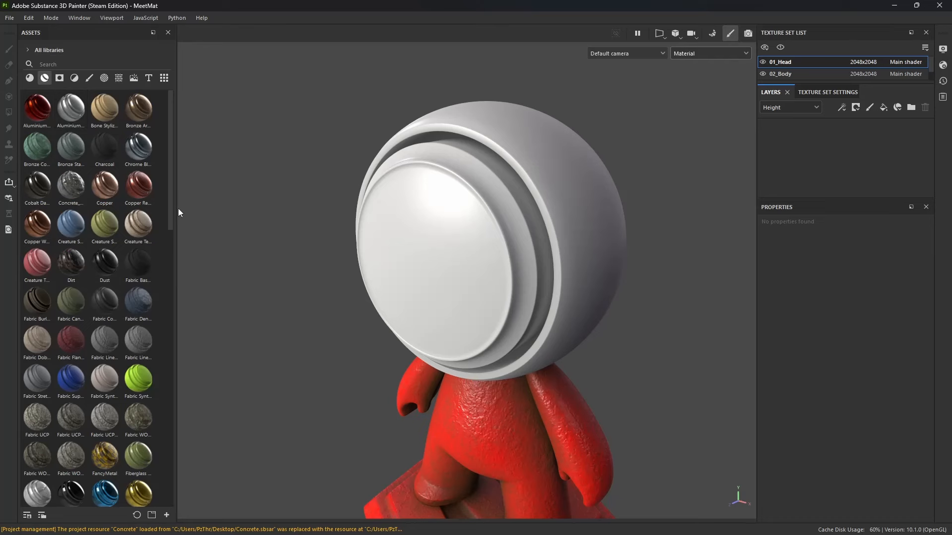
{"action": "left_click_drag", "start_coordinate": [171, 218], "coordinate": [175, 288]}
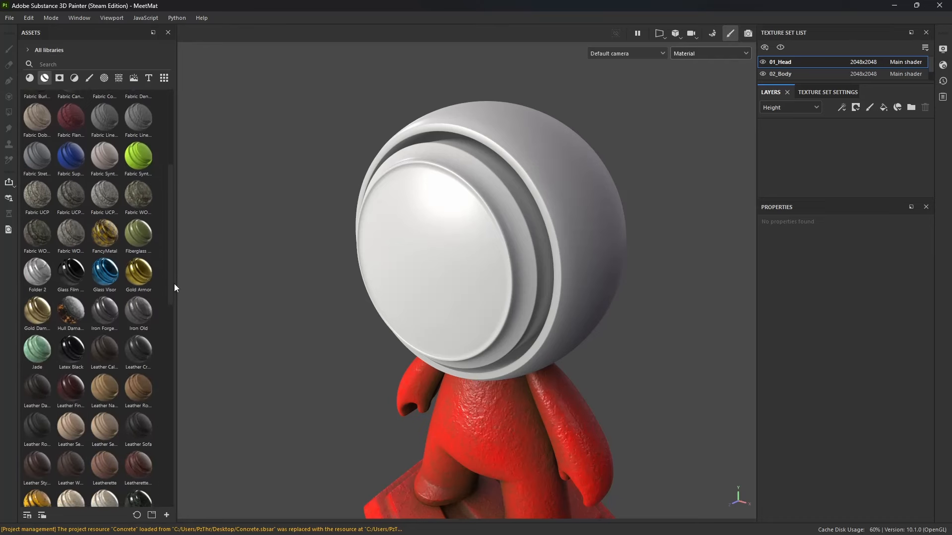
{"action": "left_click_drag", "start_coordinate": [105, 264], "coordinate": [533, 214]}
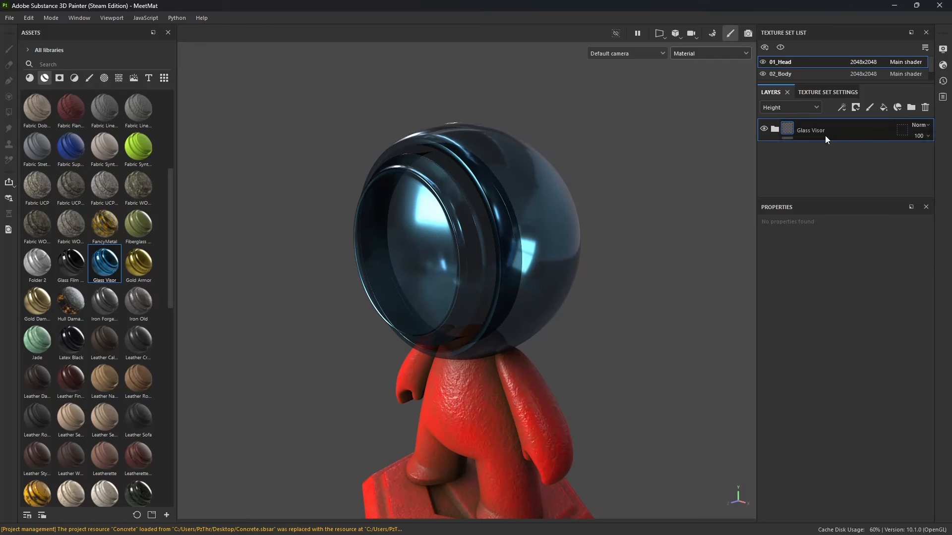
Expand the Glass Visor group and show the fill properties of its Base layer.
{"action": "left_click", "coordinate": [775, 129]}
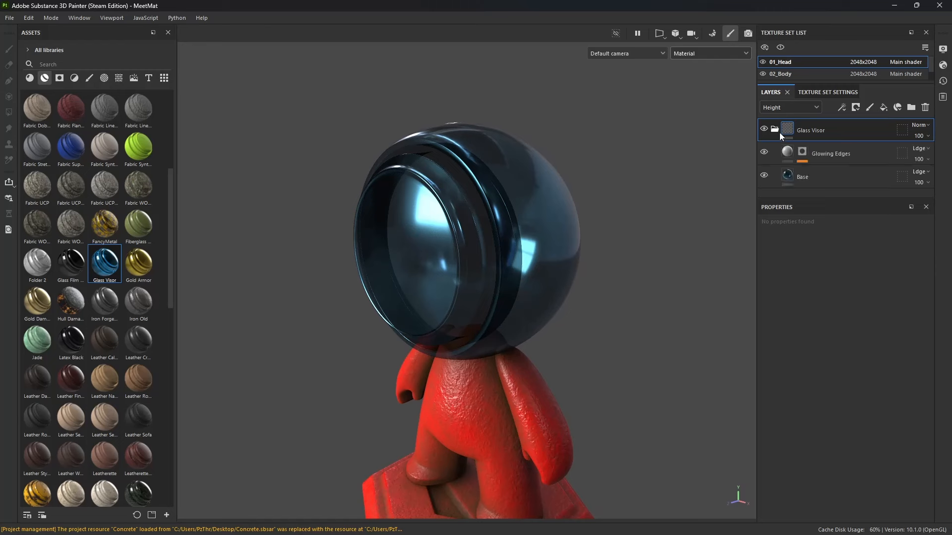
{"action": "left_click", "coordinate": [801, 176]}
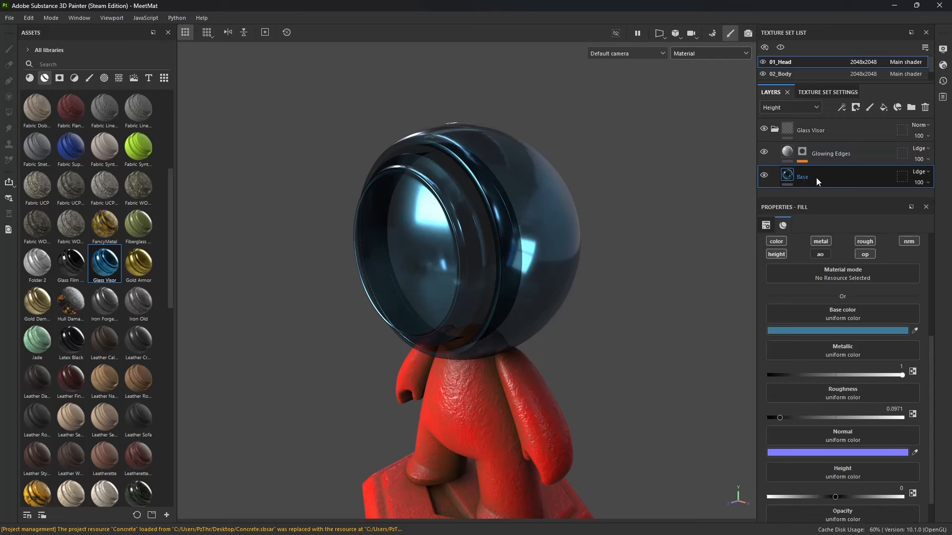
Delete the Glass Visor smart material from the head and apply the Jade smart material in its place.
{"action": "left_click", "coordinate": [813, 157]}
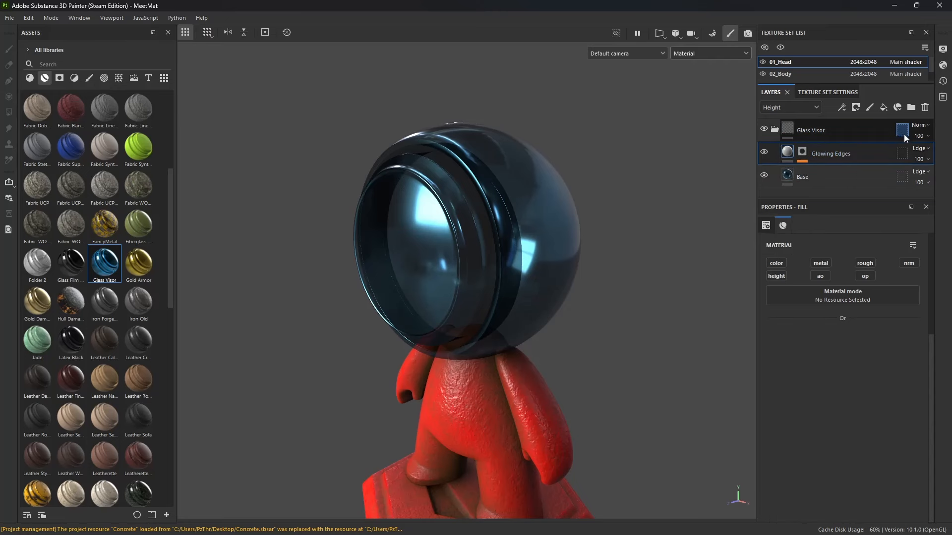
{"action": "left_click", "coordinate": [925, 108]}
{"action": "left_click", "coordinate": [923, 108]}
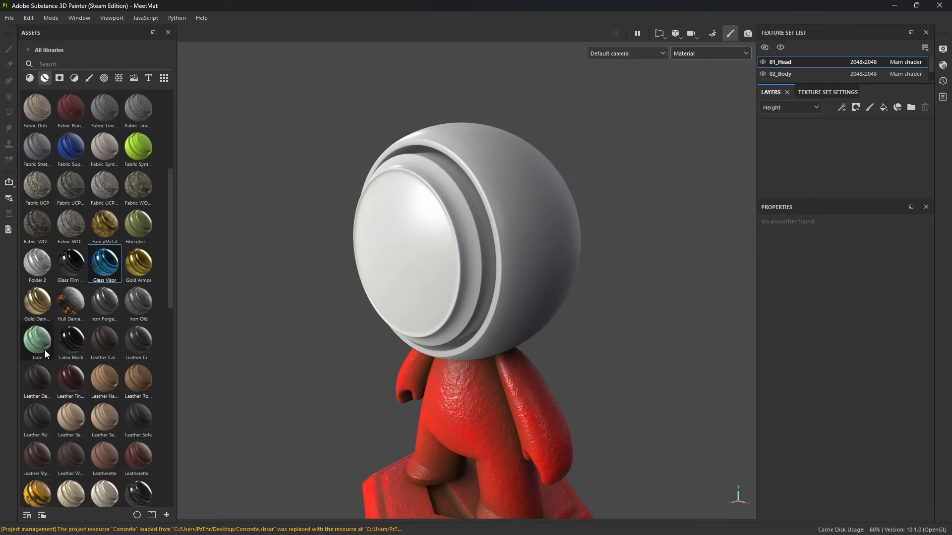
{"action": "left_click_drag", "start_coordinate": [45, 350], "coordinate": [509, 243]}
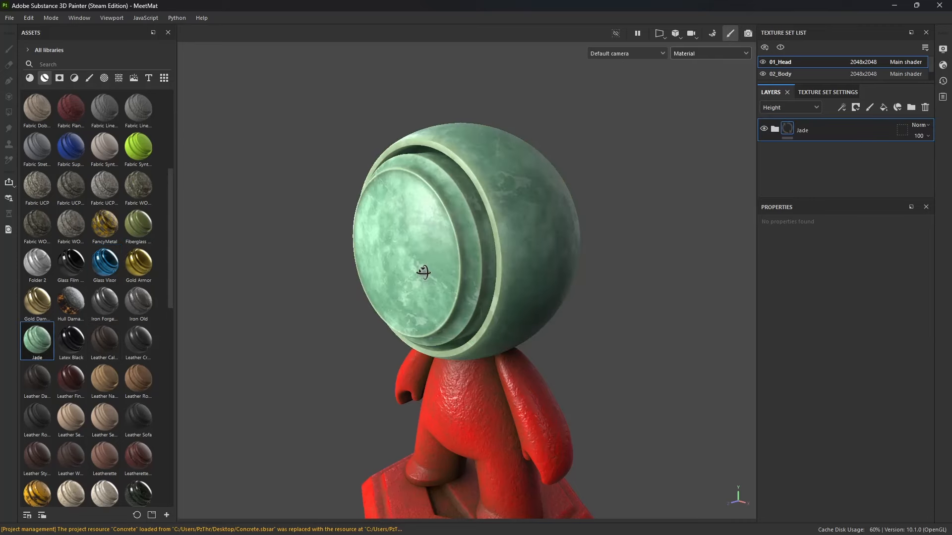
{"action": "left_click_drag", "start_coordinate": [426, 273], "coordinate": [544, 262], "text": "alt"}
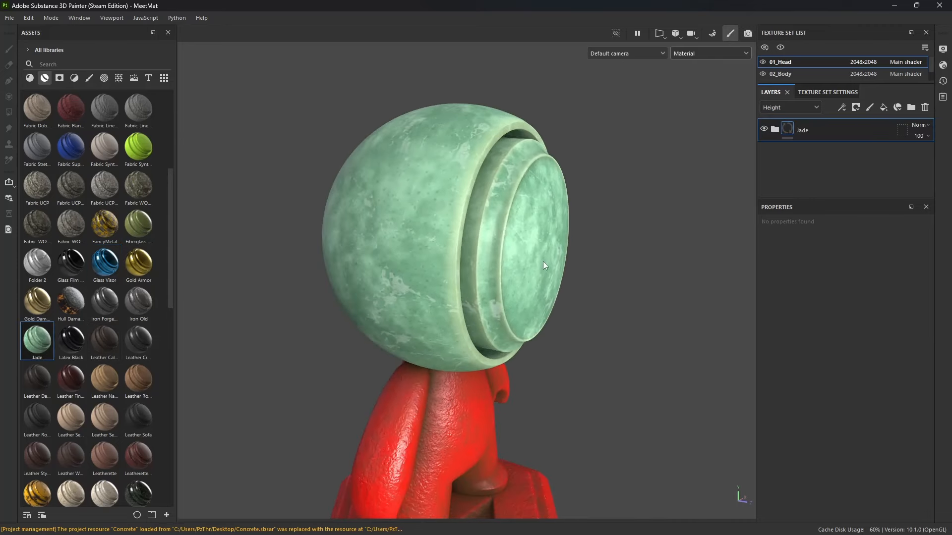
Expand the Jade group and examine its layers' fill properties, including Cavity Dirt, Dirt, AO Darkness and Thickness Scattering.
{"action": "left_click", "coordinate": [774, 130]}
{"action": "left_click_drag", "start_coordinate": [835, 199], "coordinate": [846, 346]}
{"action": "middle_click_drag", "start_coordinate": [577, 223], "coordinate": [537, 221], "text": "alt"}
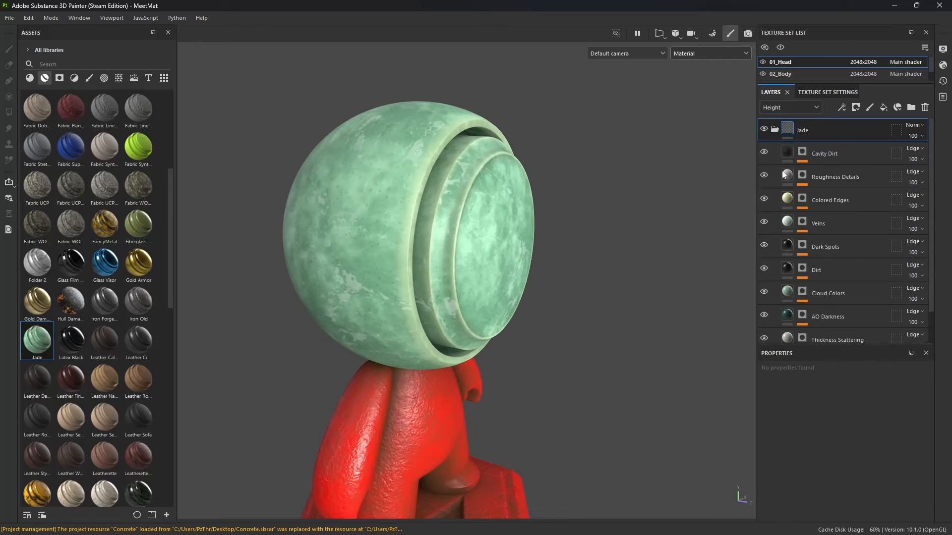
{"action": "left_click", "coordinate": [818, 154]}
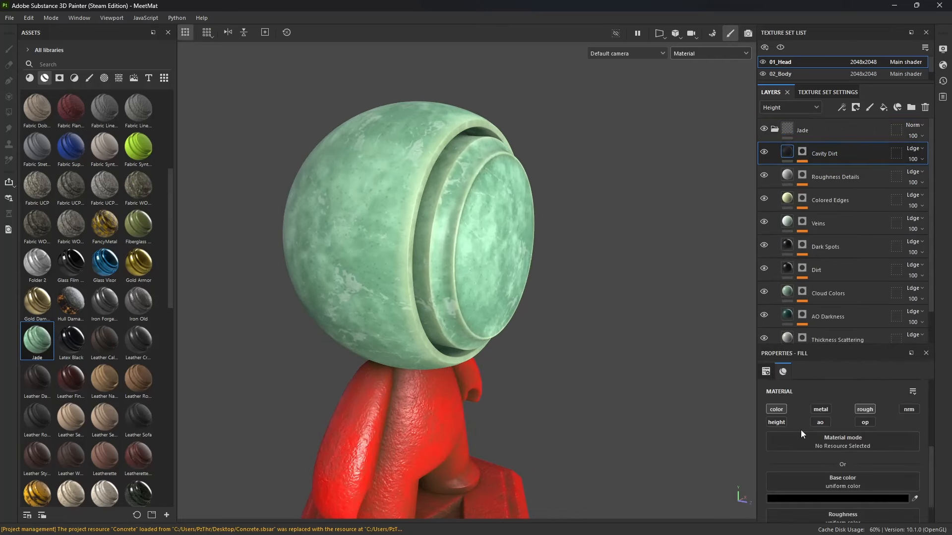
{"action": "left_click", "coordinate": [871, 275]}
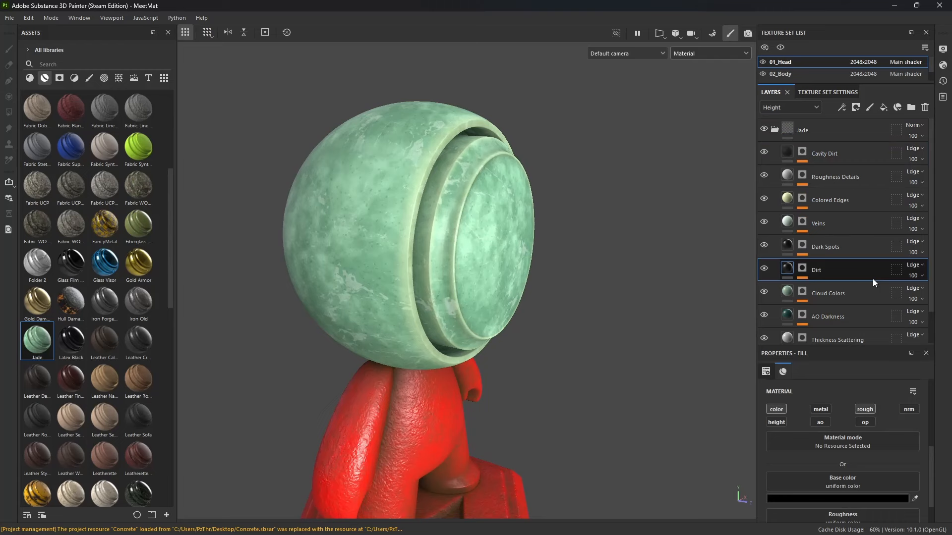
{"action": "left_click", "coordinate": [849, 316]}
{"action": "scroll", "coordinate": [847, 298], "scroll_direction": "down", "scroll_amount": 1}
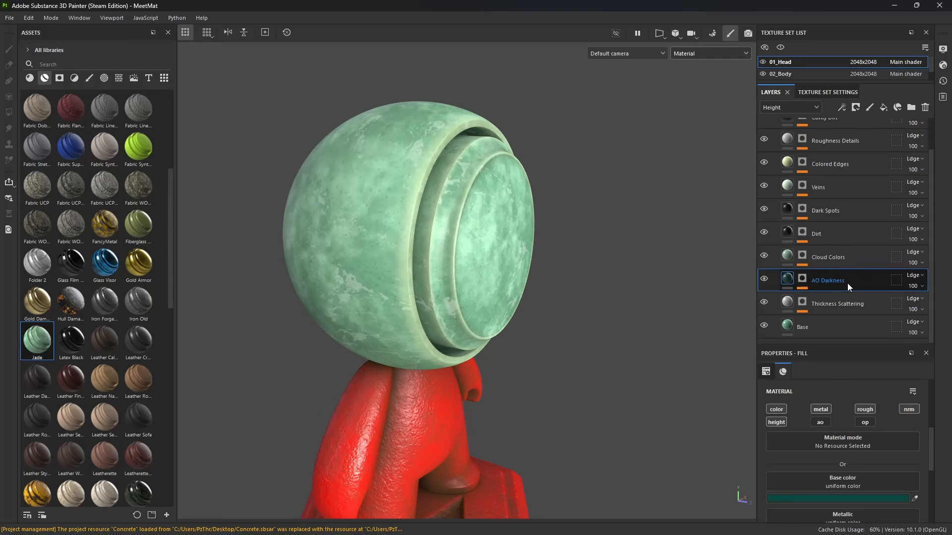
{"action": "left_click", "coordinate": [837, 309]}
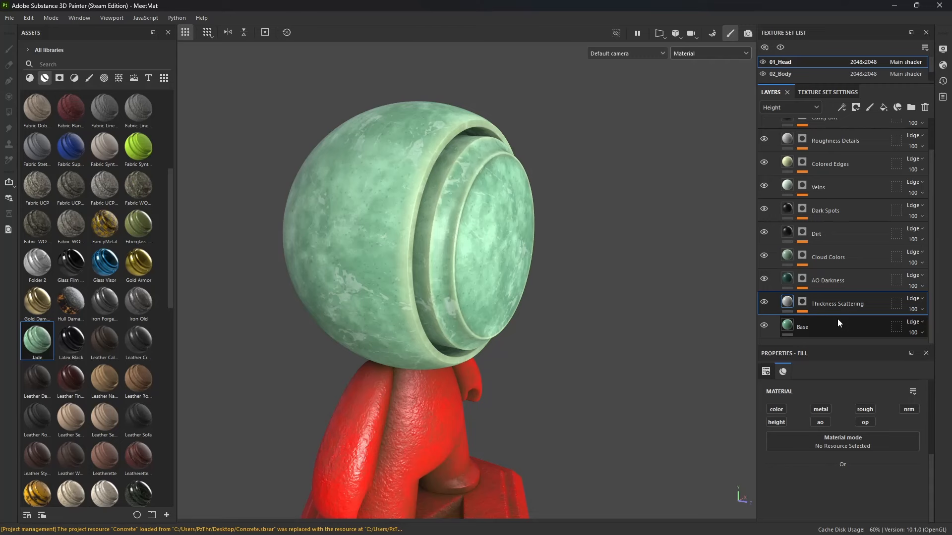
Add a Scattering channel to the 01_Head texture set from the channels unsupported by the shader.
{"action": "left_click", "coordinate": [838, 93]}
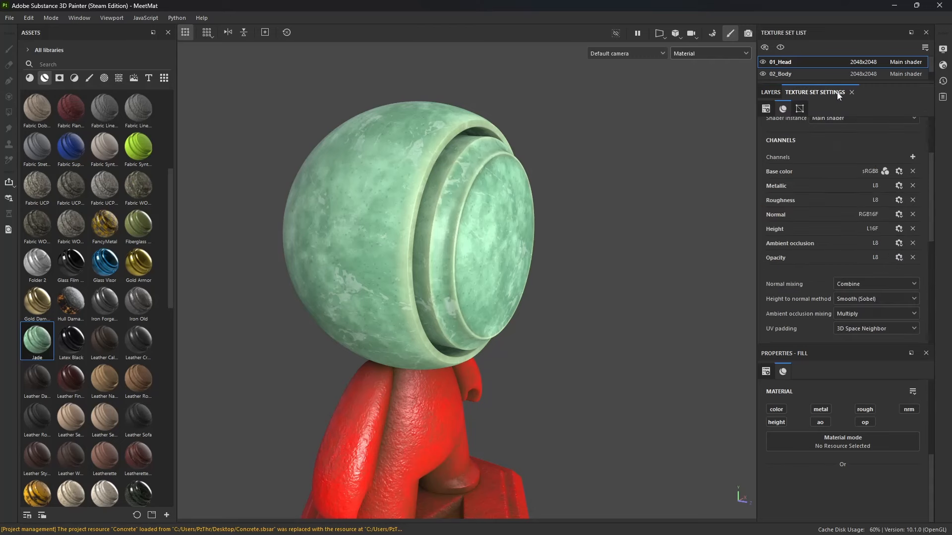
{"action": "left_click", "coordinate": [912, 157]}
{"action": "mouse_move", "coordinate": [916, 210]}
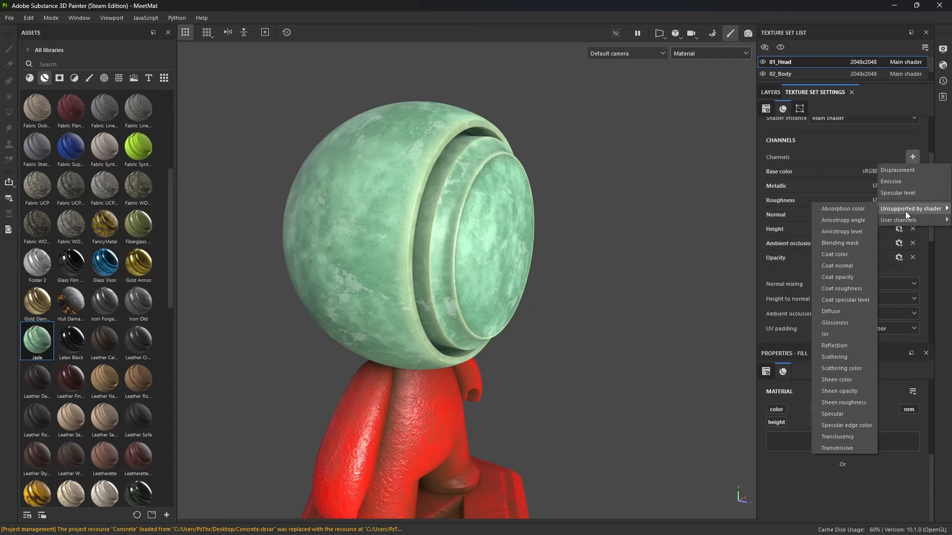
{"action": "left_click", "coordinate": [843, 358]}
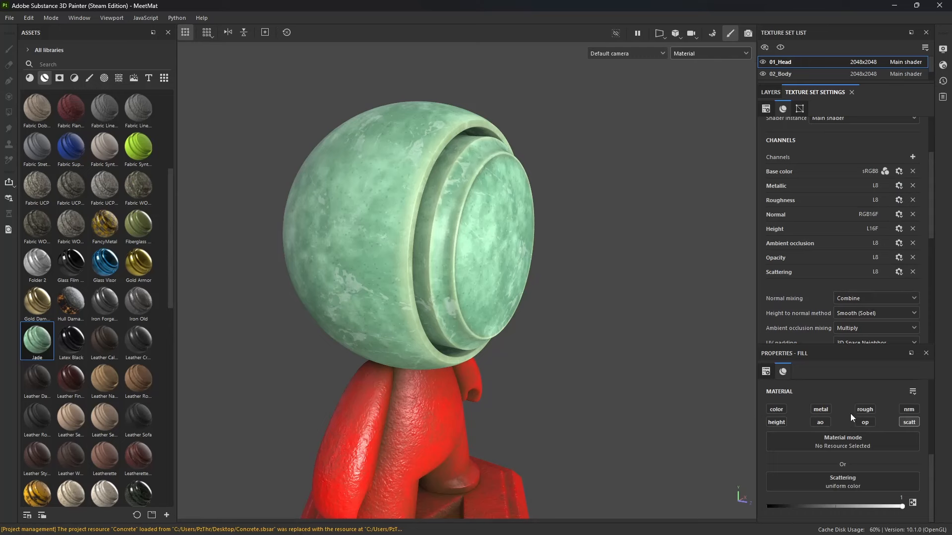
{"action": "left_click_drag", "start_coordinate": [548, 257], "coordinate": [664, 270], "text": "alt"}
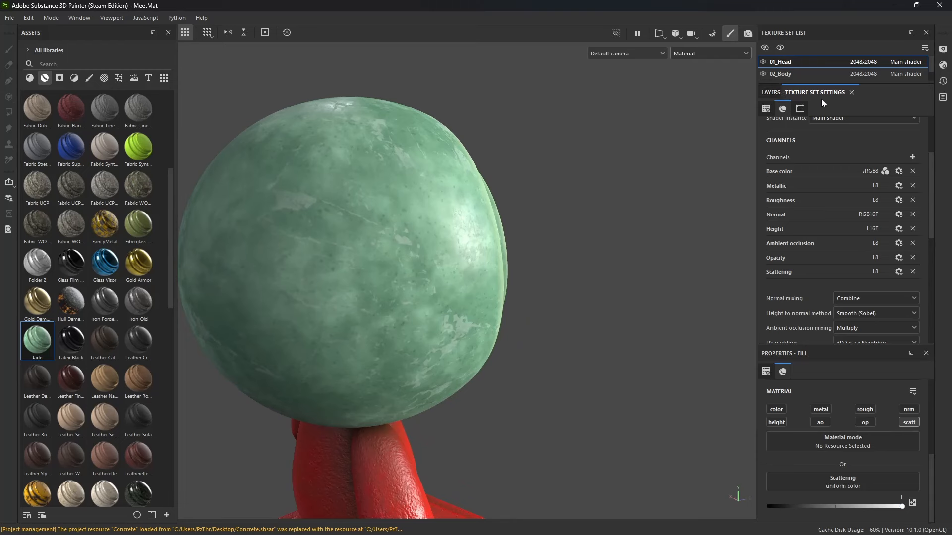
Add a Scattering color channel to the 01_Head texture set.
{"action": "left_click", "coordinate": [914, 156]}
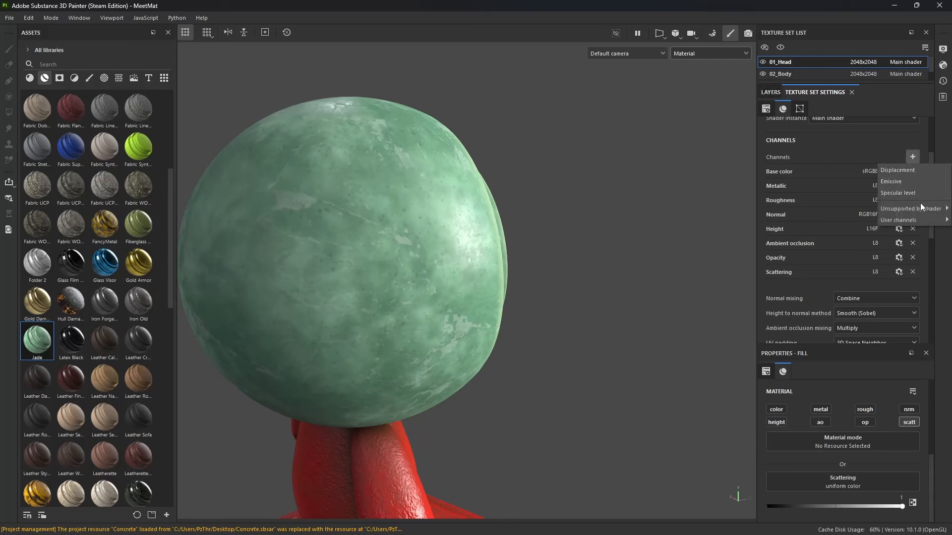
{"action": "left_click", "coordinate": [828, 136]}
{"action": "left_click", "coordinate": [913, 157]}
{"action": "left_click", "coordinate": [916, 155]}
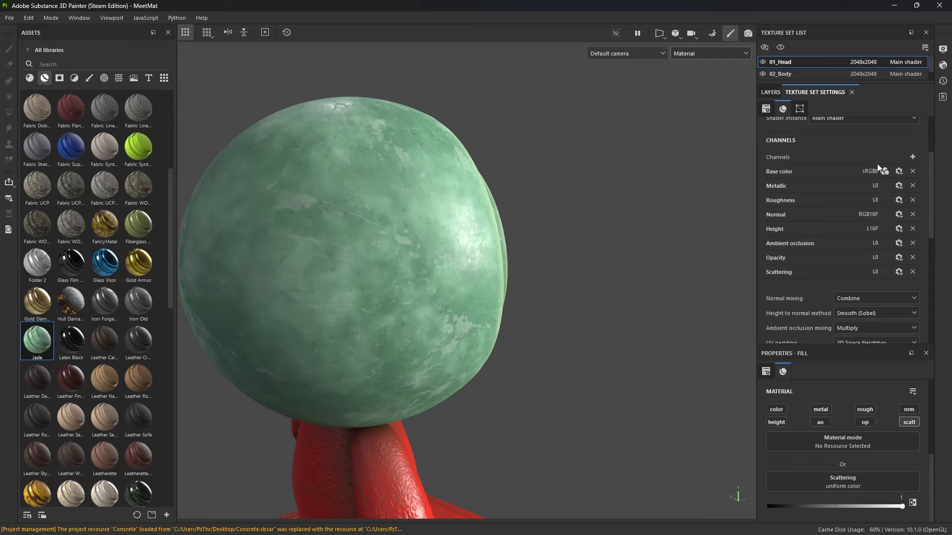
{"action": "scroll", "coordinate": [849, 171], "scroll_direction": "up", "scroll_amount": 3}
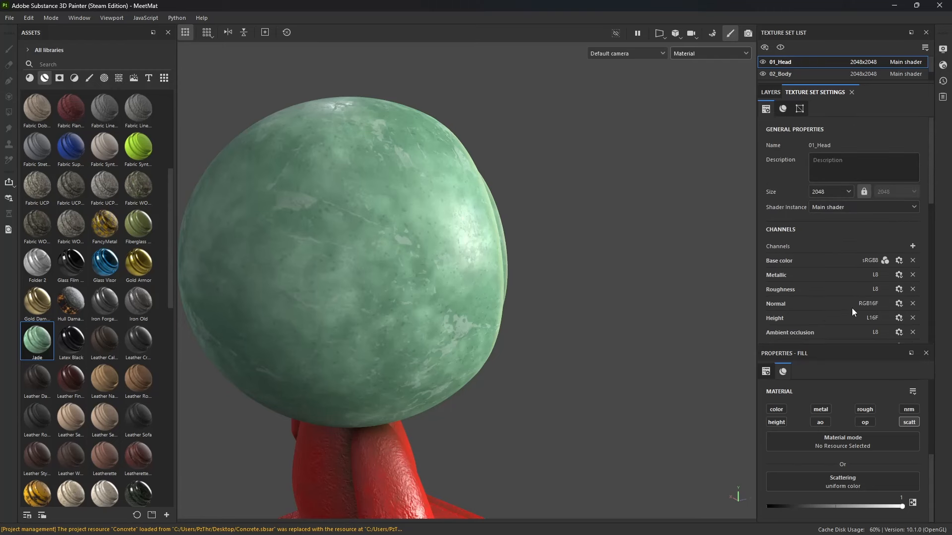
{"action": "scroll", "coordinate": [913, 246], "scroll_direction": "down", "scroll_amount": 4}
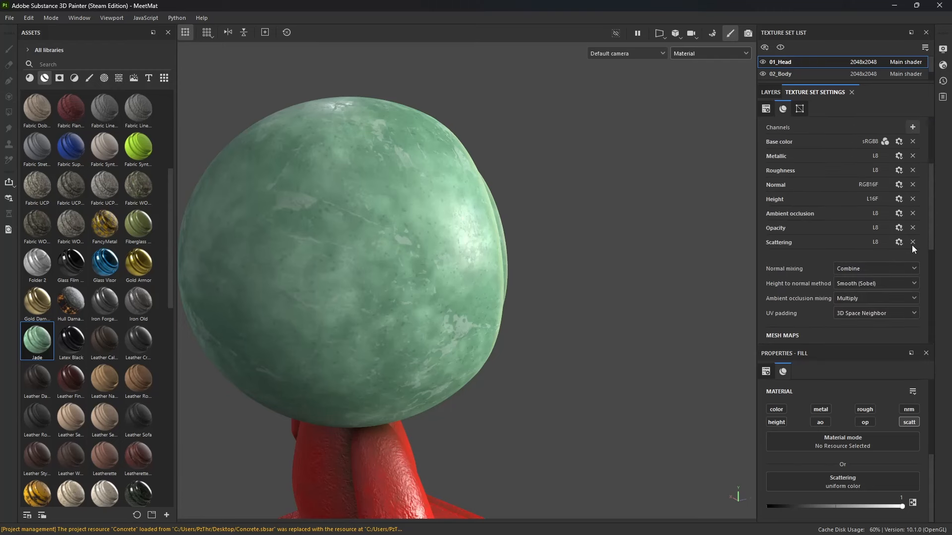
{"action": "scroll", "coordinate": [911, 245], "scroll_direction": "up", "scroll_amount": 2}
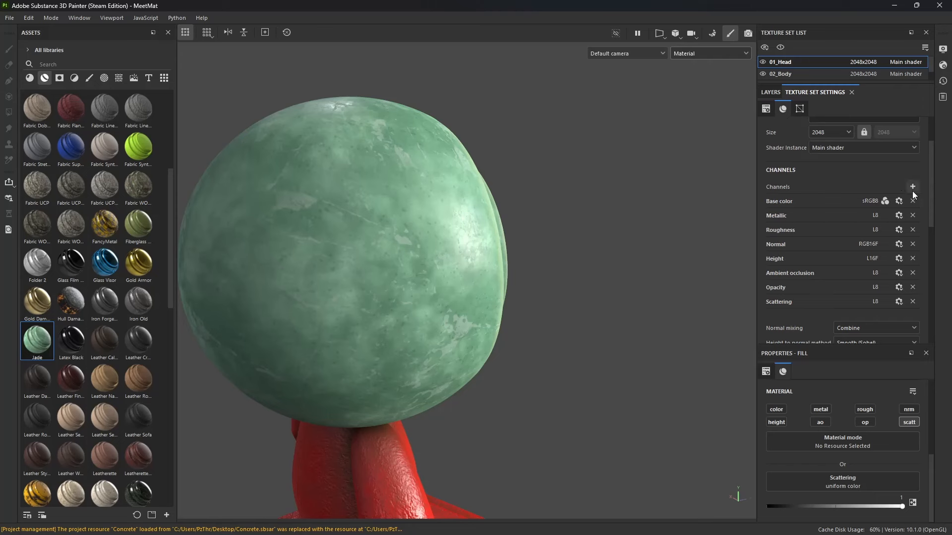
{"action": "left_click", "coordinate": [913, 188]}
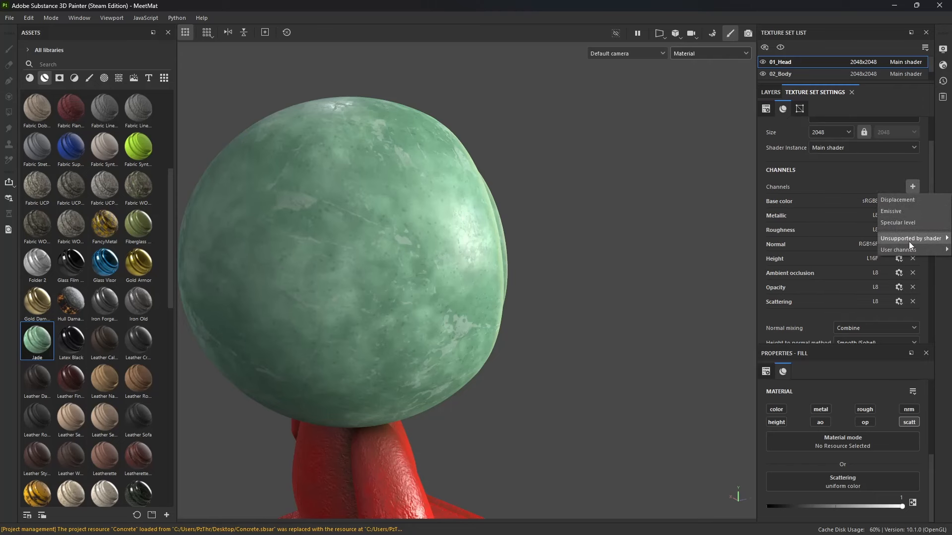
{"action": "mouse_move", "coordinate": [908, 242]}
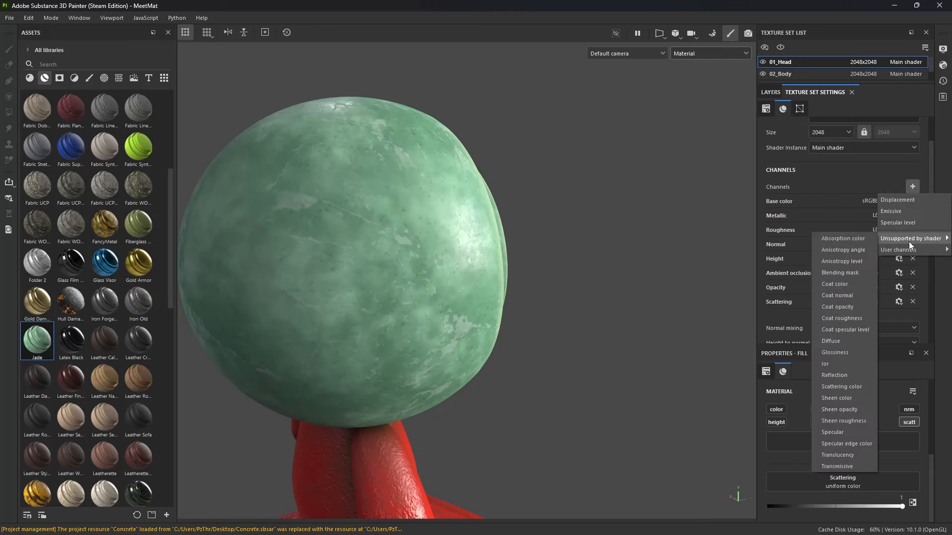
{"action": "left_click", "coordinate": [859, 387]}
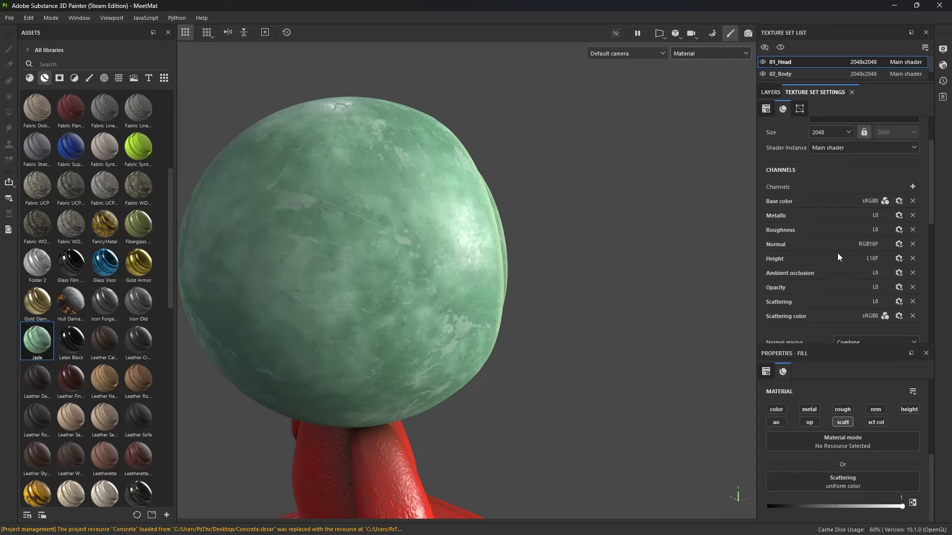
{"action": "left_click_drag", "start_coordinate": [570, 273], "coordinate": [475, 275], "text": "alt"}
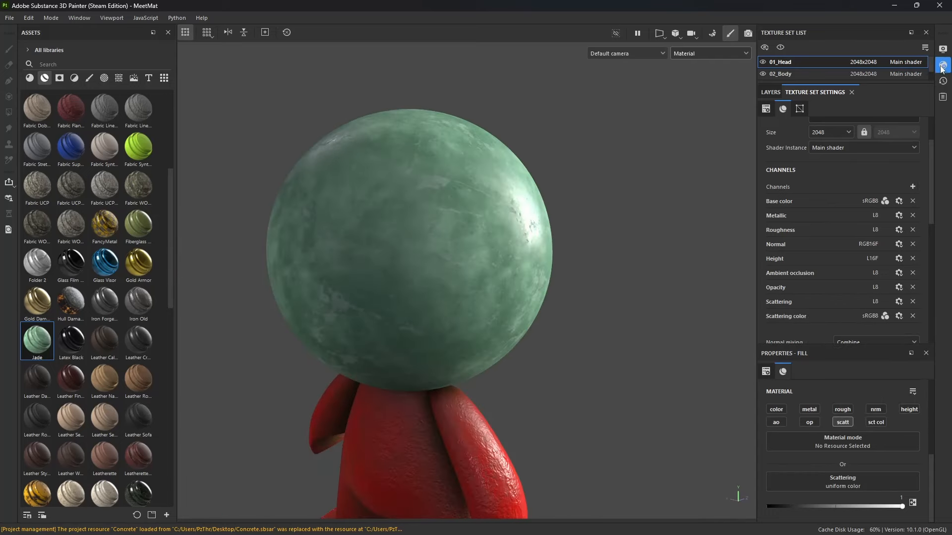
Set the Main shader's specular quality to Very high (128 spp) and look over its remaining parameters.
{"action": "left_click", "coordinate": [942, 65]}
{"action": "left_click", "coordinate": [853, 181]}
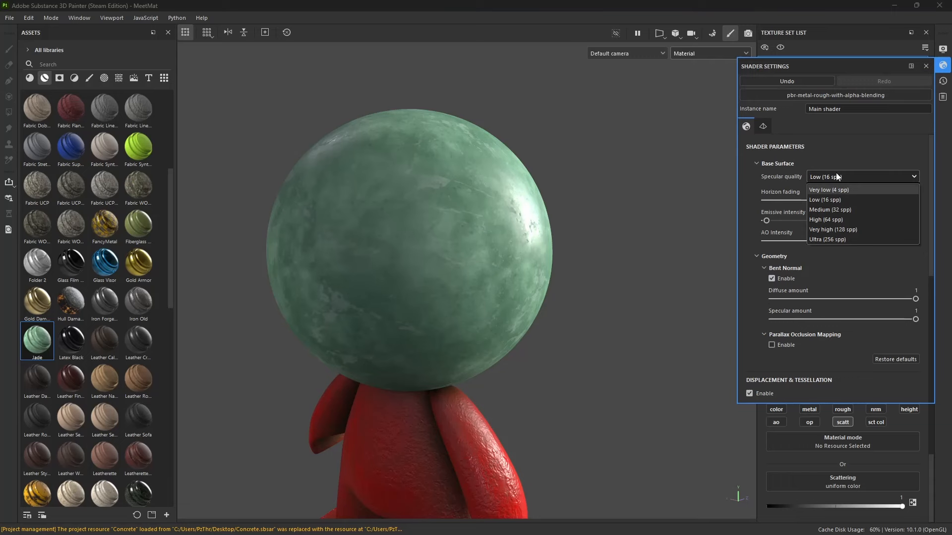
{"action": "left_click", "coordinate": [848, 229]}
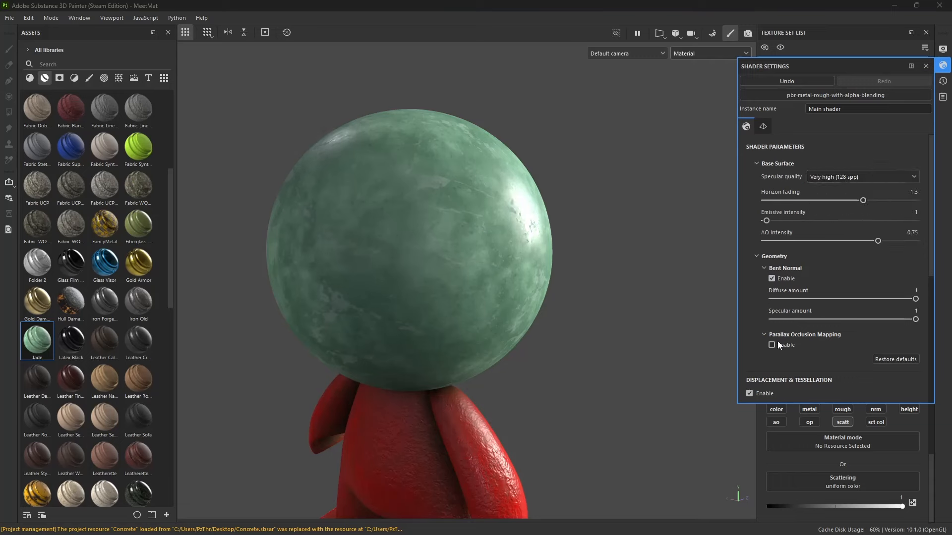
{"action": "scroll", "coordinate": [777, 345], "scroll_direction": "down", "scroll_amount": 5}
Activate the camera's post effects and enable Color Correction, DOF, Tone Mapping, Glare and Vignette, with Lens Distortion off.
{"action": "left_click", "coordinate": [943, 50]}
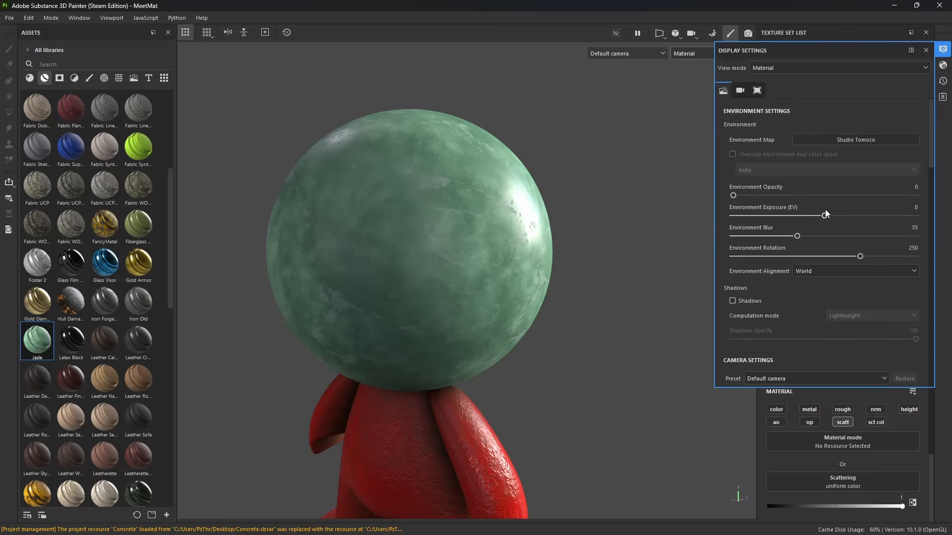
{"action": "scroll", "coordinate": [782, 309], "scroll_direction": "down", "scroll_amount": 3}
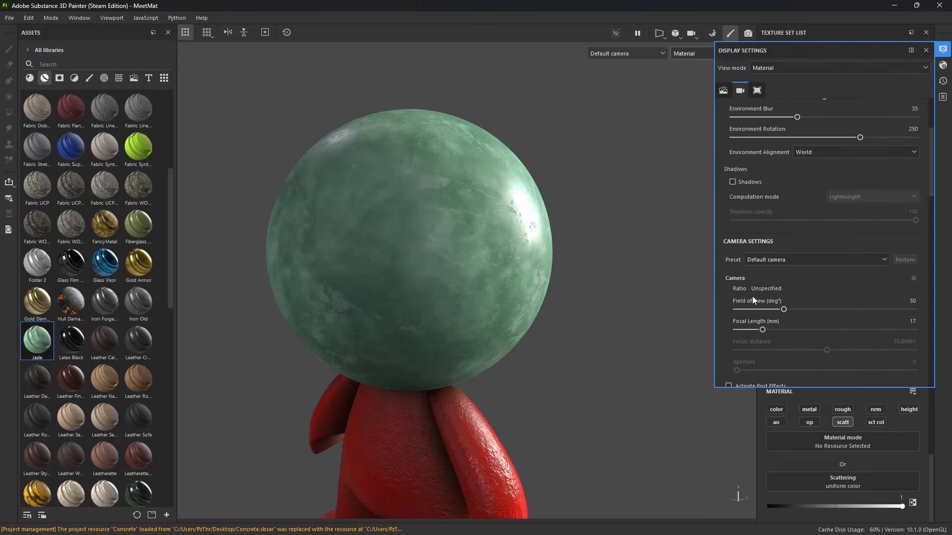
{"action": "scroll", "coordinate": [752, 296], "scroll_direction": "down", "scroll_amount": 2}
{"action": "left_click", "coordinate": [729, 297]}
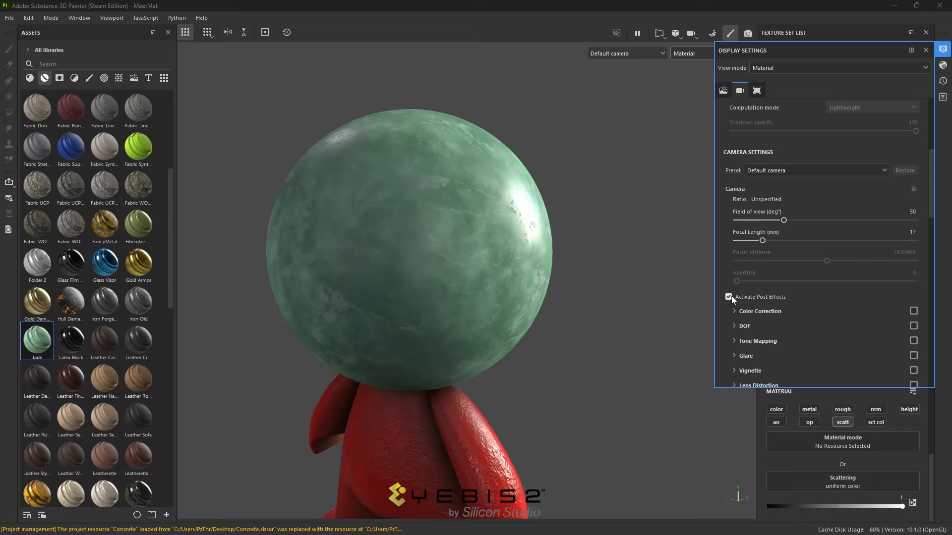
{"action": "scroll", "coordinate": [817, 307], "scroll_direction": "down", "scroll_amount": 1}
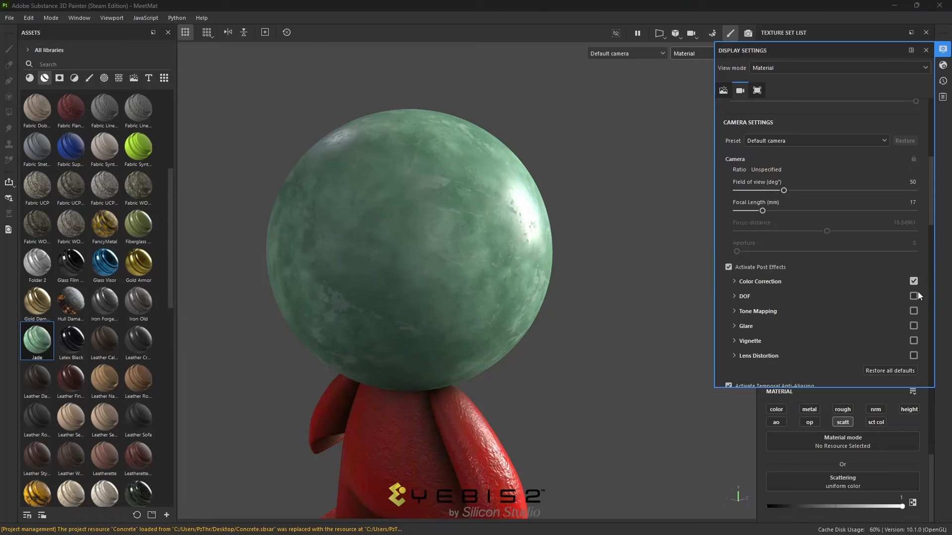
{"action": "left_click", "coordinate": [914, 296]}
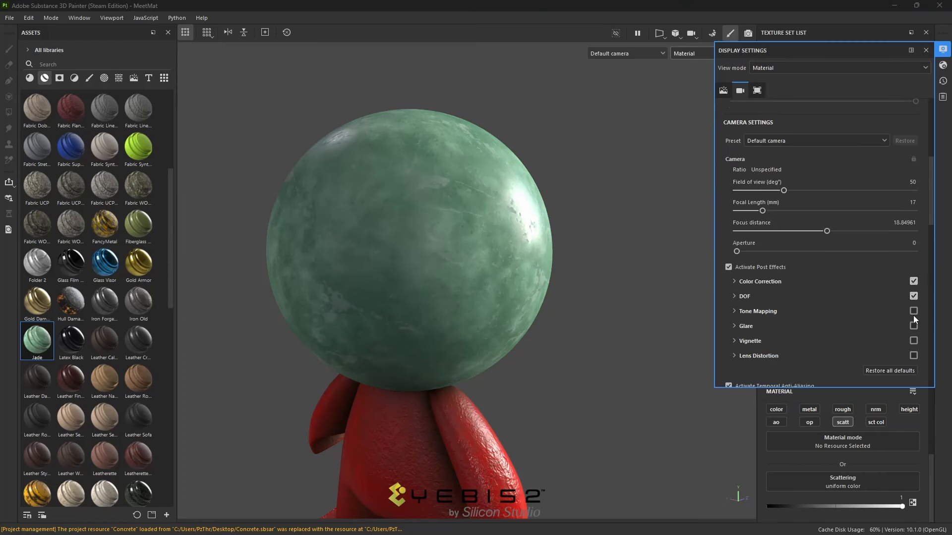
{"action": "left_click", "coordinate": [914, 355]}
{"action": "left_click", "coordinate": [914, 356]}
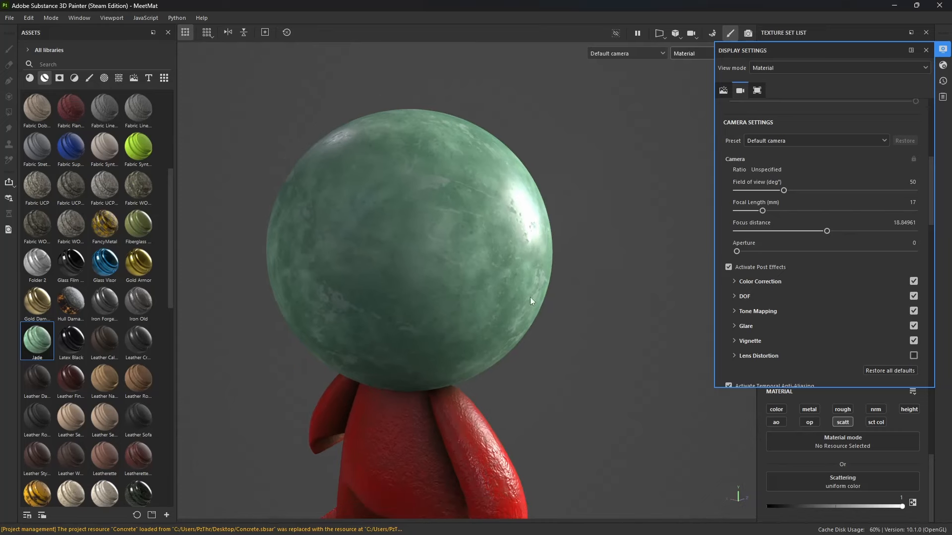
{"action": "left_click_drag", "start_coordinate": [586, 257], "coordinate": [521, 229], "text": "alt"}
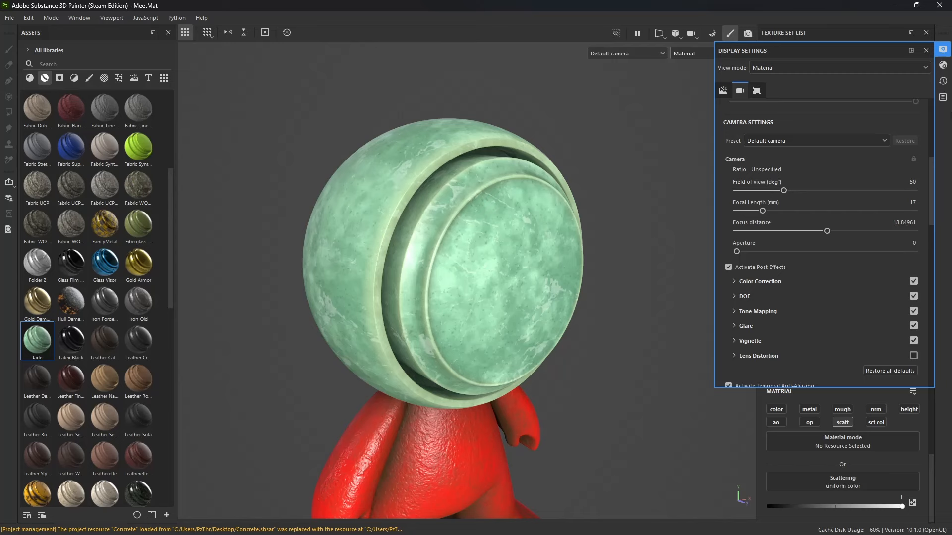
Browse the shaders available for the Main shader instance, previewing pbr-car-paint, pbr-material-layering and pbr-coated without changing the shader.
{"action": "left_click", "coordinate": [943, 65]}
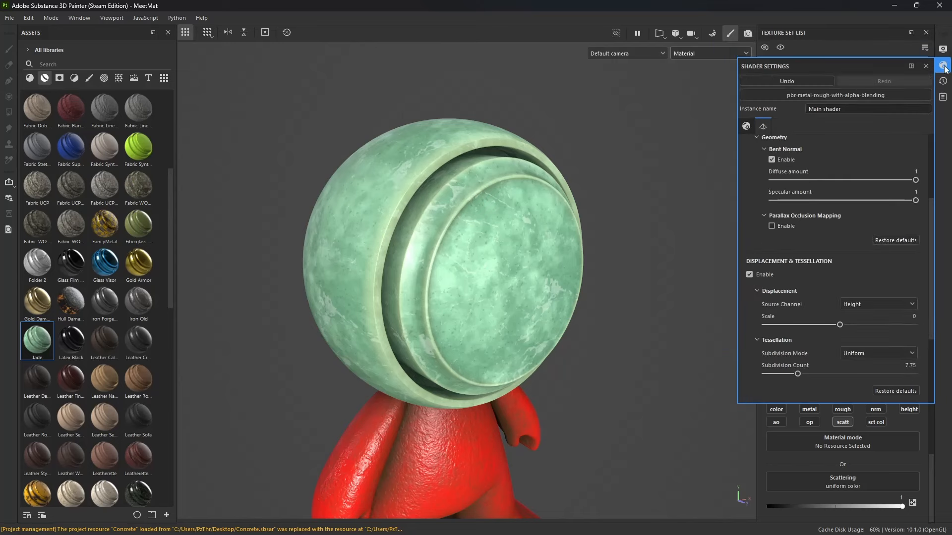
{"action": "left_click", "coordinate": [858, 95]}
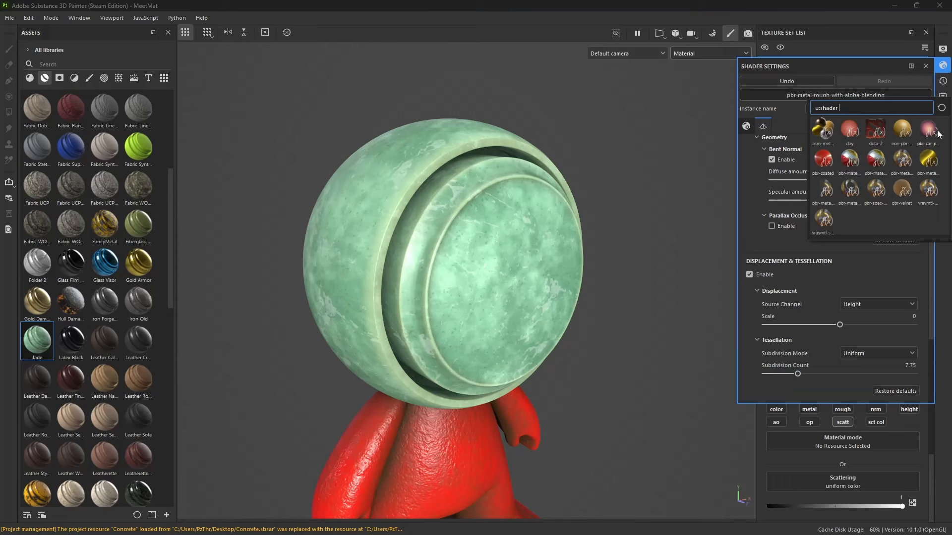
{"action": "mouse_move", "coordinate": [930, 131]}
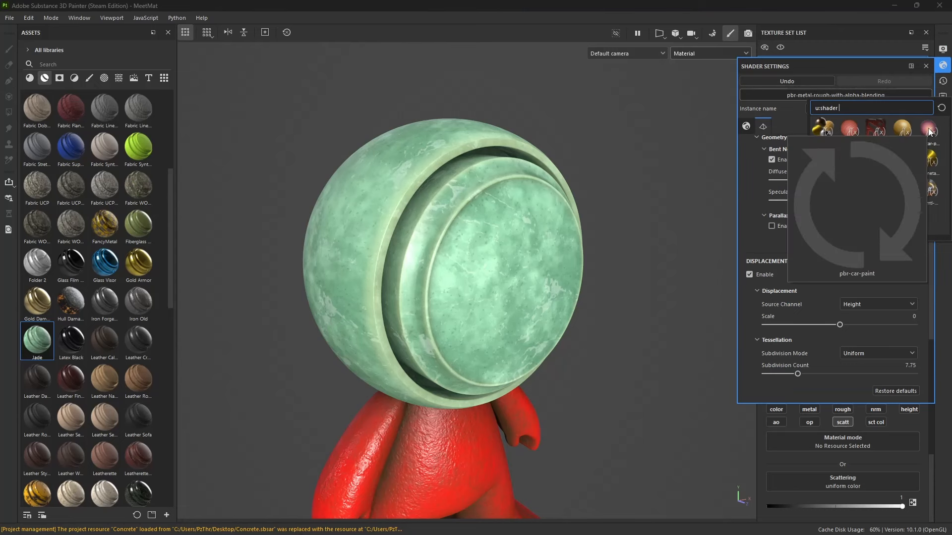
{"action": "mouse_move", "coordinate": [936, 172]}
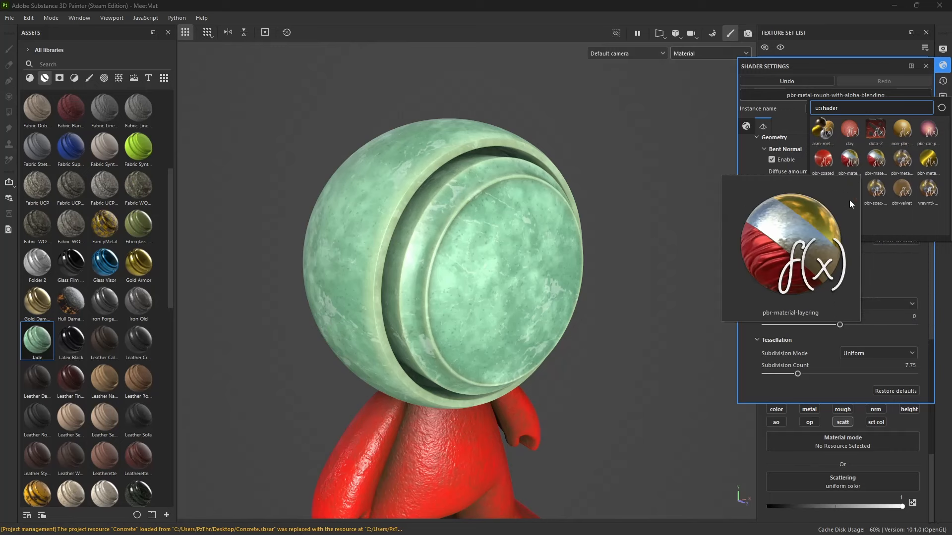
{"action": "mouse_move", "coordinate": [834, 195]}
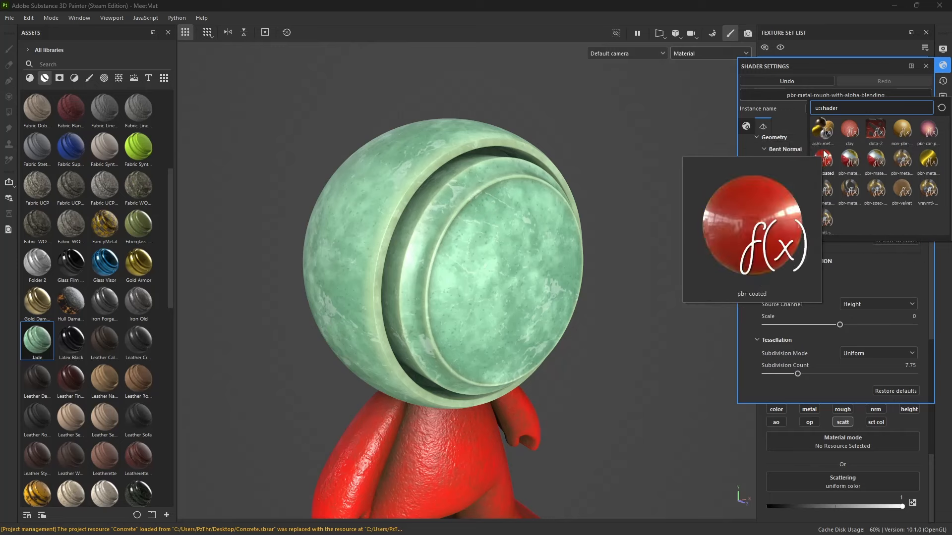
{"action": "left_click", "coordinate": [943, 66]}
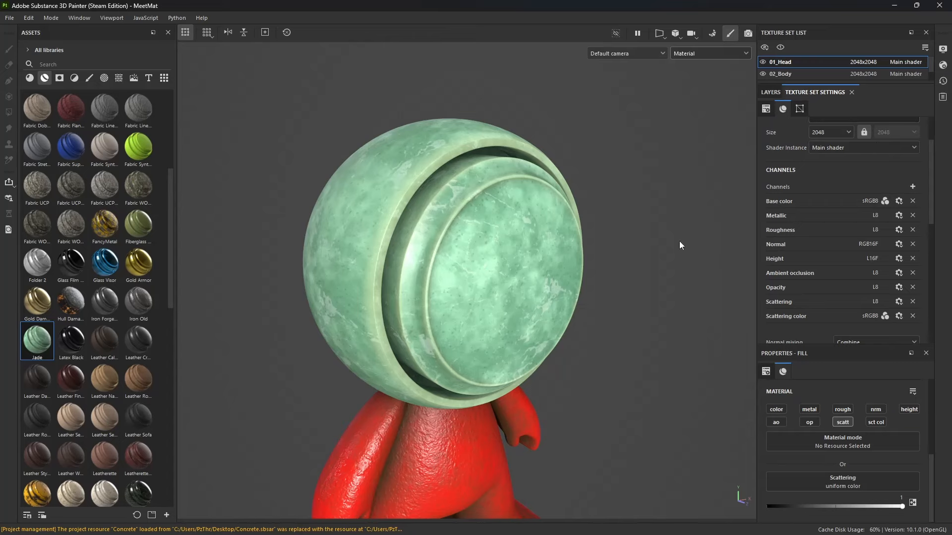
Delete the Thickness Scattering layer from the Jade folder, and hide and reshow the folder.
{"action": "left_click_drag", "start_coordinate": [362, 304], "coordinate": [110, 255], "text": "alt"}
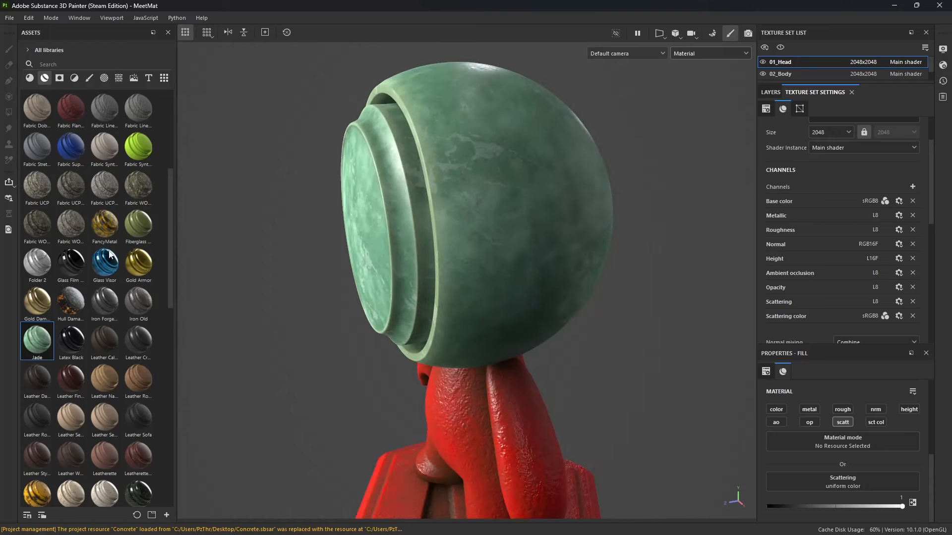
{"action": "left_click", "coordinate": [768, 94]}
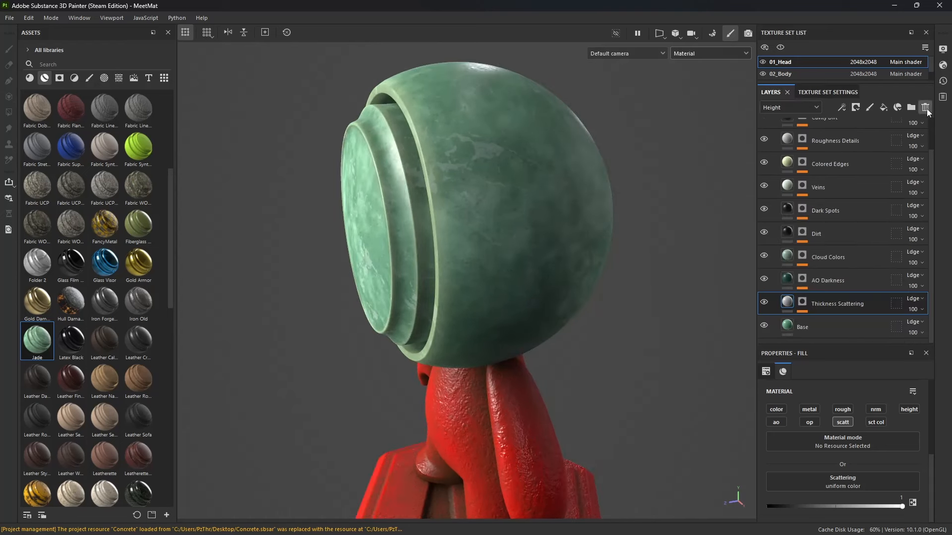
{"action": "left_click", "coordinate": [925, 107]}
{"action": "left_click", "coordinate": [784, 132]}
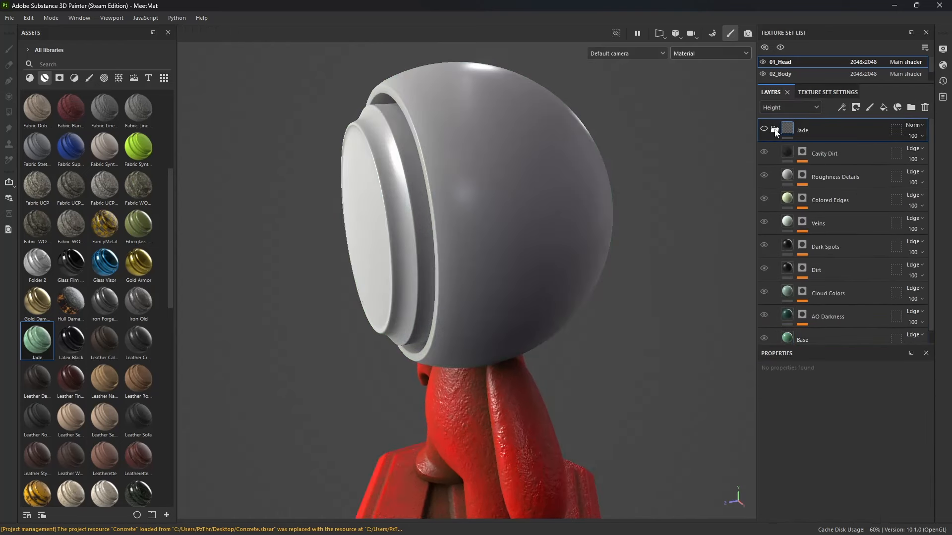
{"action": "left_click", "coordinate": [775, 129]}
{"action": "left_click", "coordinate": [775, 129]}
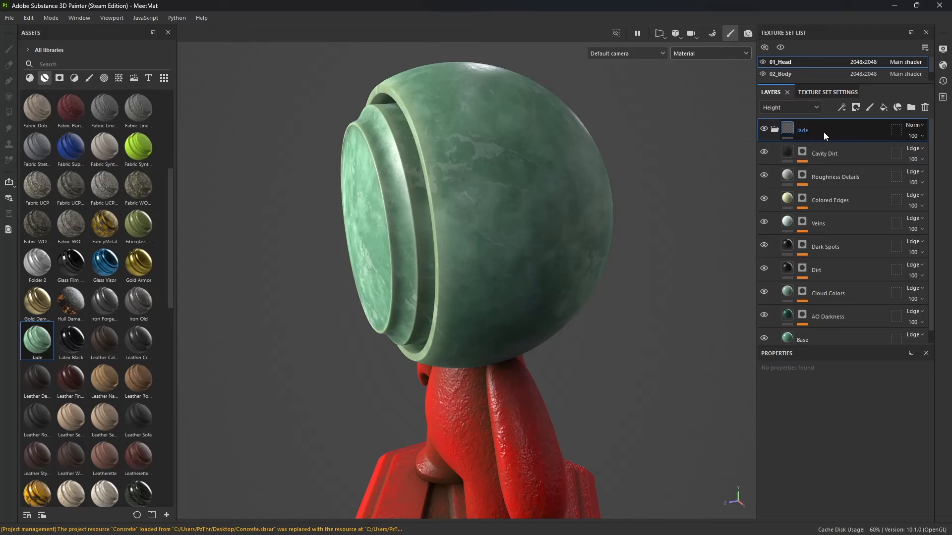
Inspect the mask contents of the Jade folder's layers from AO Darkness up to Colored Edges.
{"action": "scroll", "coordinate": [823, 247], "scroll_direction": "down", "scroll_amount": 1}
{"action": "left_click", "coordinate": [803, 302]}
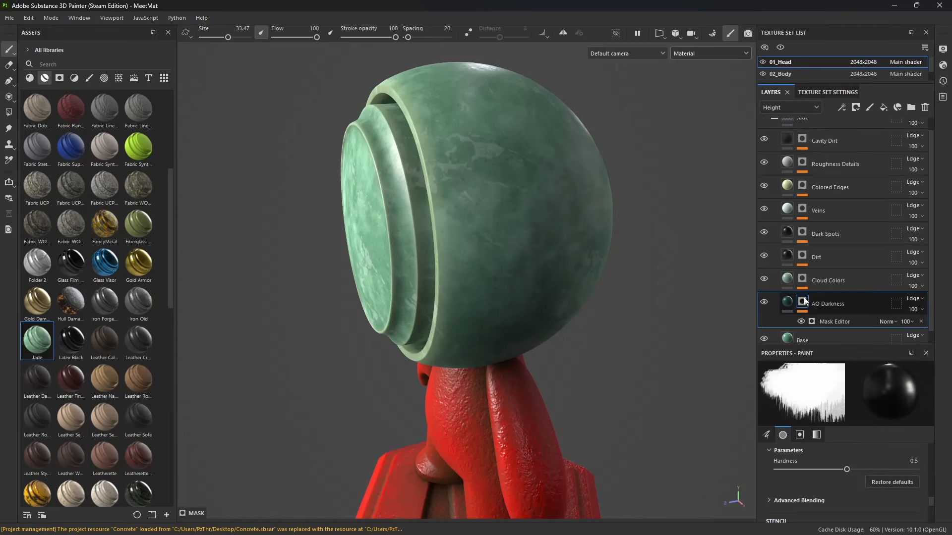
{"action": "left_click", "coordinate": [802, 278]}
{"action": "left_click", "coordinate": [803, 255]}
{"action": "left_click", "coordinate": [804, 232]}
{"action": "left_click", "coordinate": [803, 209]}
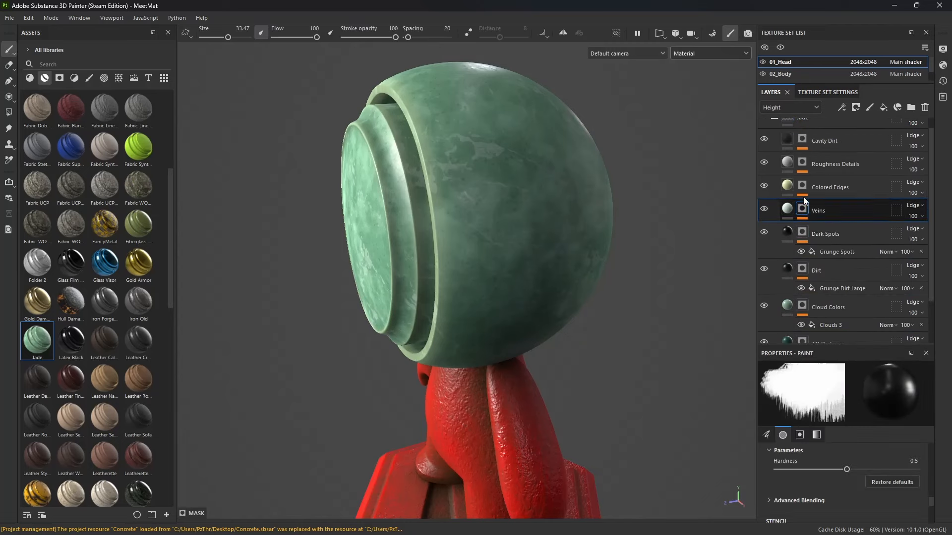
{"action": "left_click", "coordinate": [802, 186]}
Collapse the Jade folder and delete it from the 01_Head layer stack.
{"action": "scroll", "coordinate": [810, 158], "scroll_direction": "up", "scroll_amount": 1}
{"action": "left_click", "coordinate": [775, 130]}
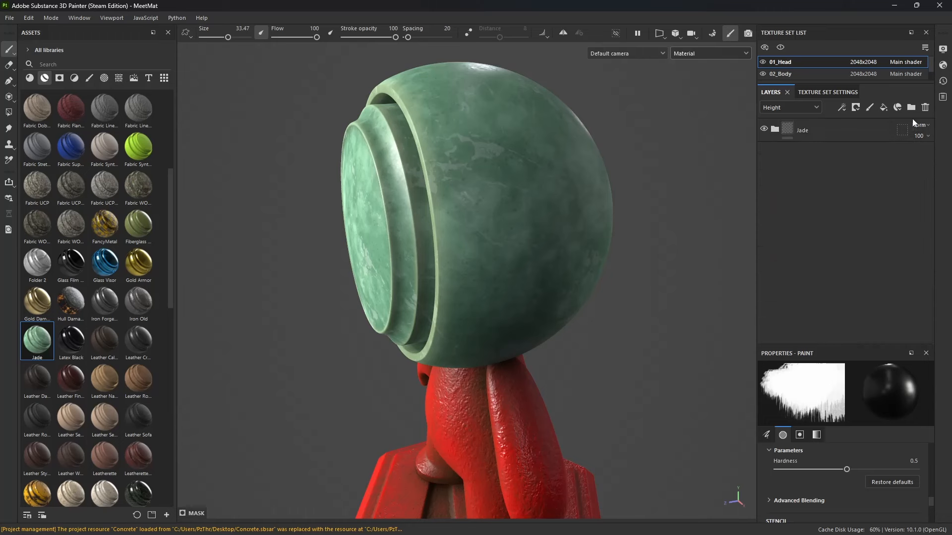
{"action": "left_click", "coordinate": [925, 108]}
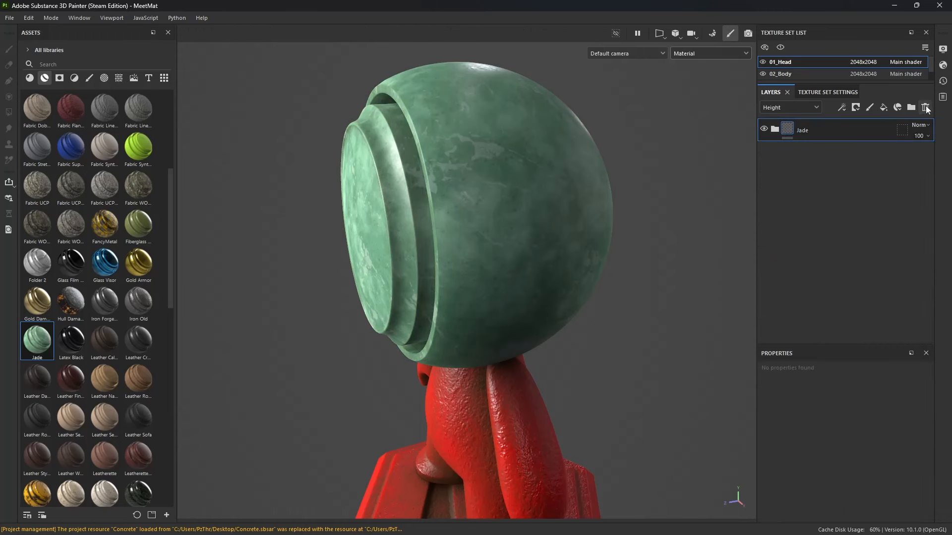
{"action": "left_click", "coordinate": [925, 107]}
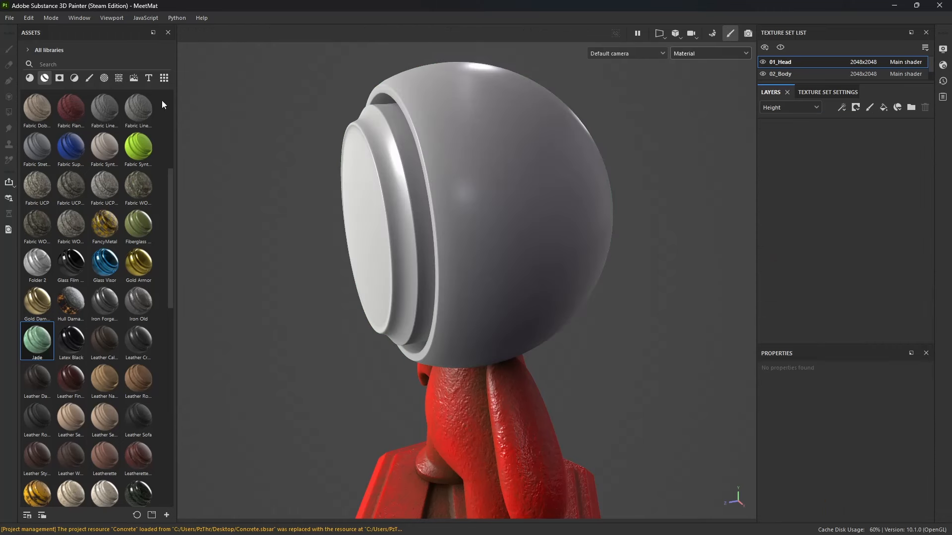
List the environment maps in the assets, and set the environment opacity to 100 and the environment blur to 8.
{"action": "left_click", "coordinate": [134, 79]}
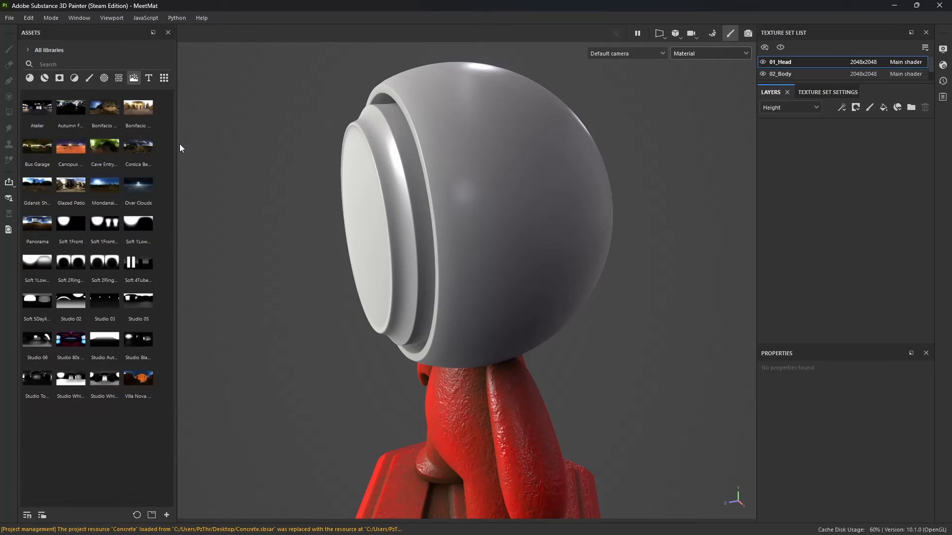
{"action": "left_click", "coordinate": [943, 65]}
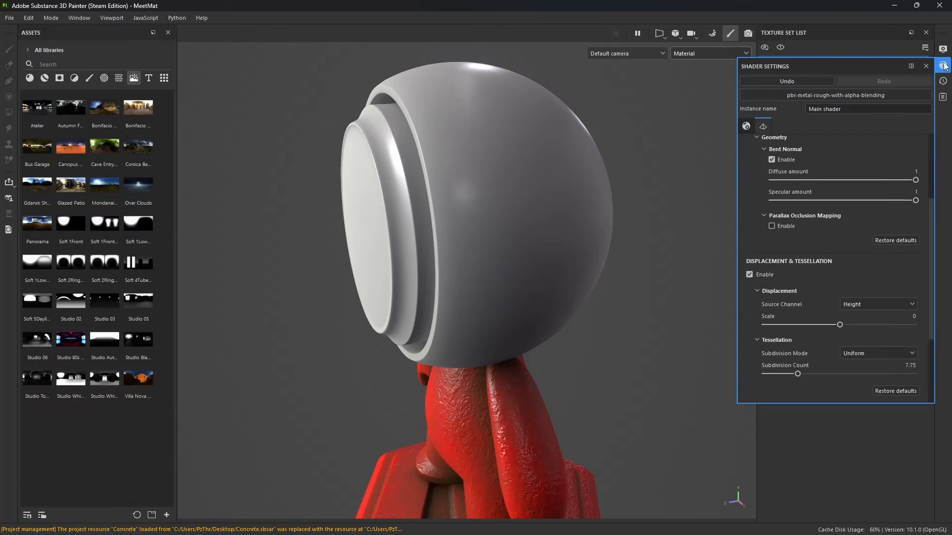
{"action": "left_click", "coordinate": [944, 50]}
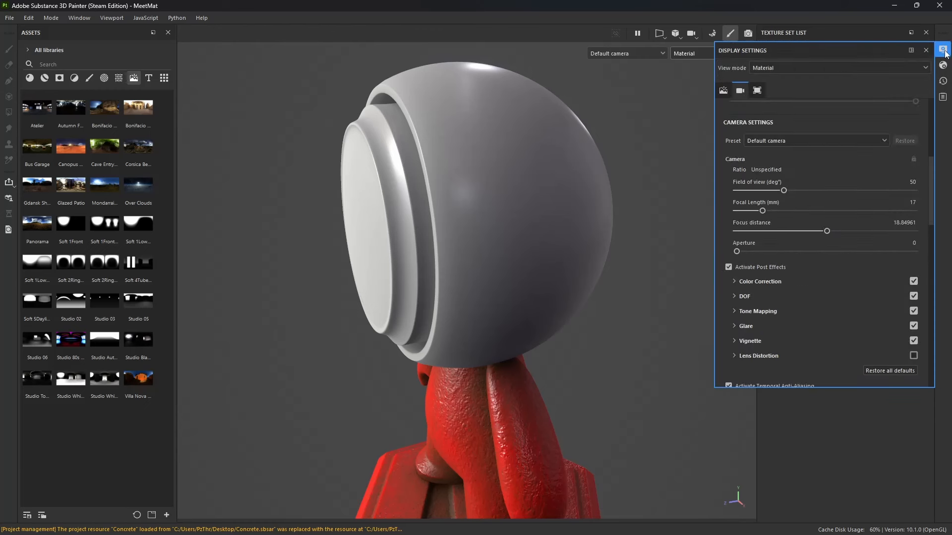
{"action": "scroll", "coordinate": [850, 194], "scroll_direction": "up", "scroll_amount": 2}
{"action": "scroll", "coordinate": [838, 262], "scroll_direction": "up", "scroll_amount": 4}
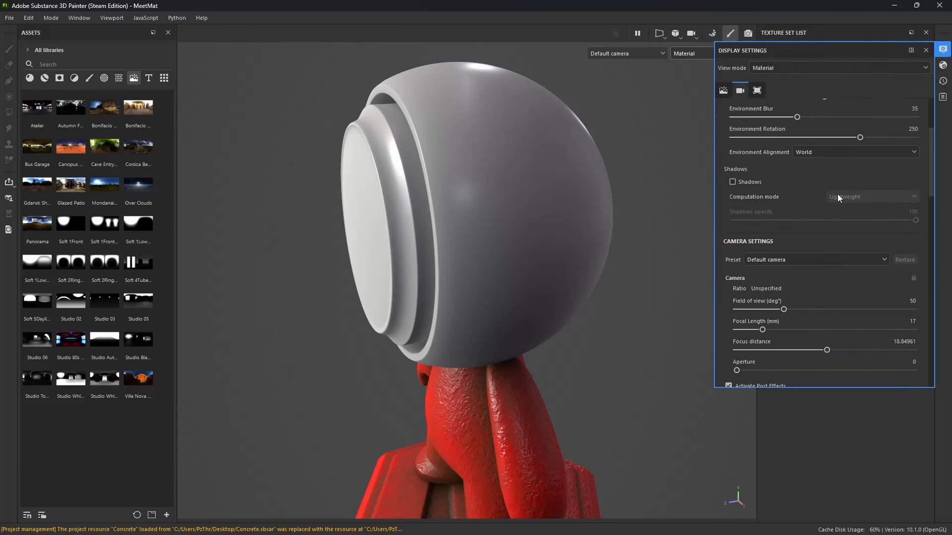
{"action": "left_click_drag", "start_coordinate": [733, 135], "coordinate": [926, 135]}
{"action": "left_click_drag", "start_coordinate": [477, 242], "coordinate": [523, 252], "text": "alt"}
{"action": "left_click_drag", "start_coordinate": [788, 172], "coordinate": [747, 181]}
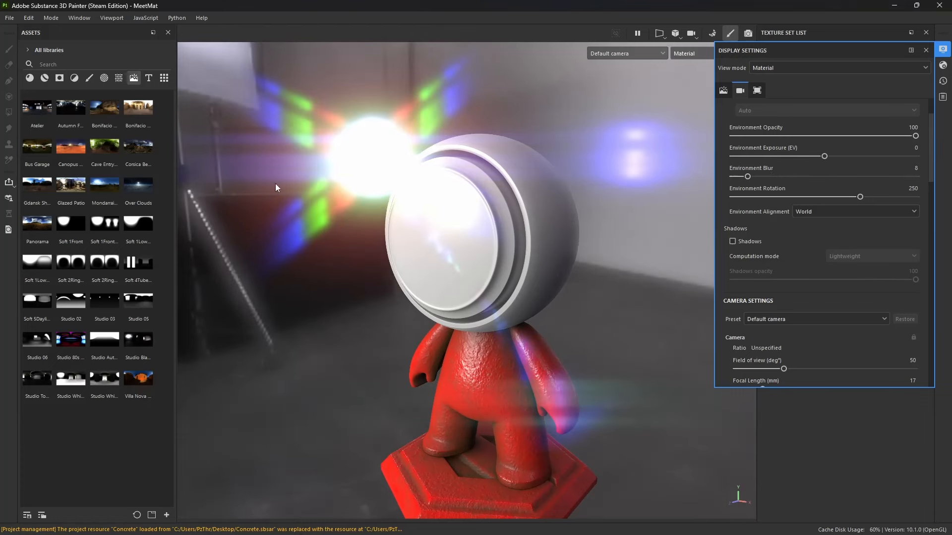
{"action": "left_click_drag", "start_coordinate": [508, 248], "coordinate": [468, 252], "text": "alt"}
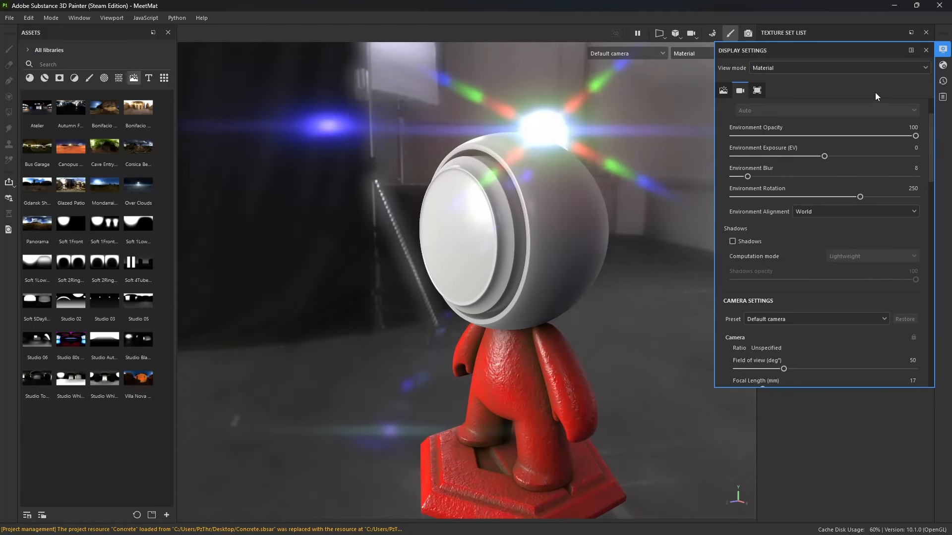
{"action": "left_click", "coordinate": [943, 50]}
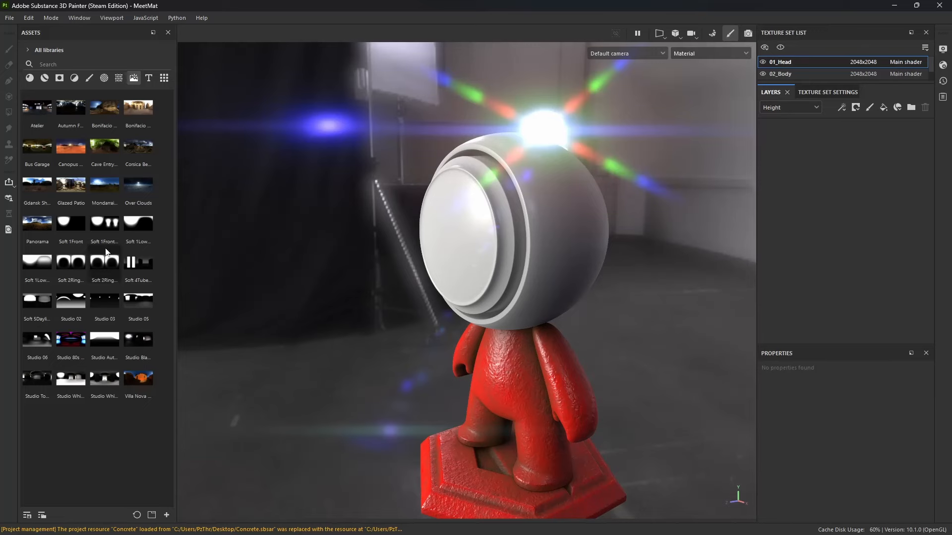
Apply the Over Clouds environment map to the scene and view the whole MeetMat figure against it.
{"action": "left_click_drag", "start_coordinate": [141, 193], "coordinate": [337, 273]}
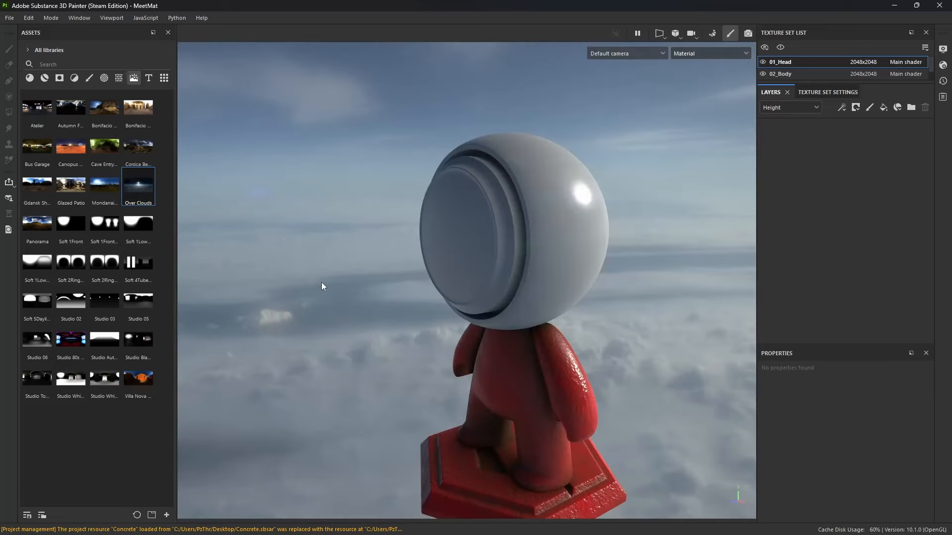
{"action": "left_click_drag", "start_coordinate": [387, 318], "coordinate": [603, 328], "text": "alt"}
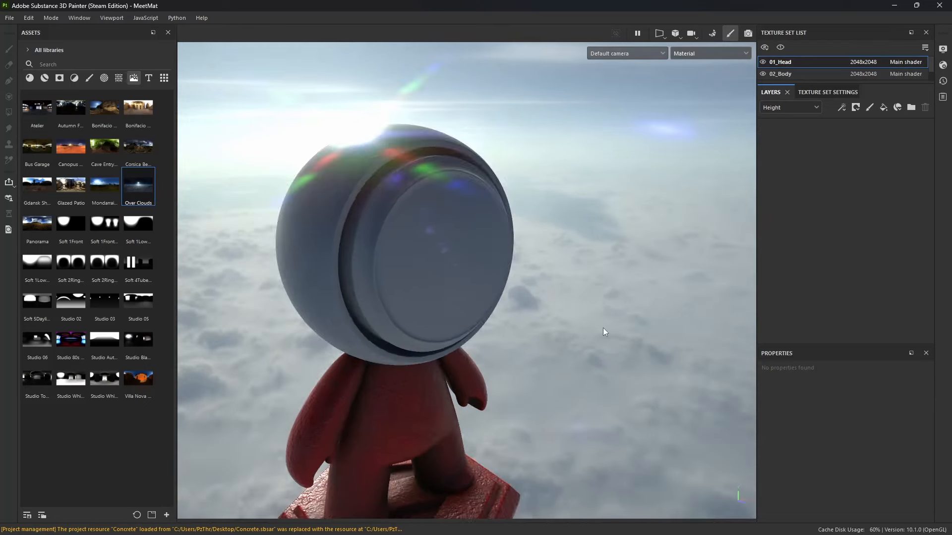
{"action": "scroll", "coordinate": [603, 328], "scroll_direction": "down", "scroll_amount": 2}
{"action": "middle_click_drag", "start_coordinate": [590, 320], "coordinate": [571, 268], "text": "alt"}
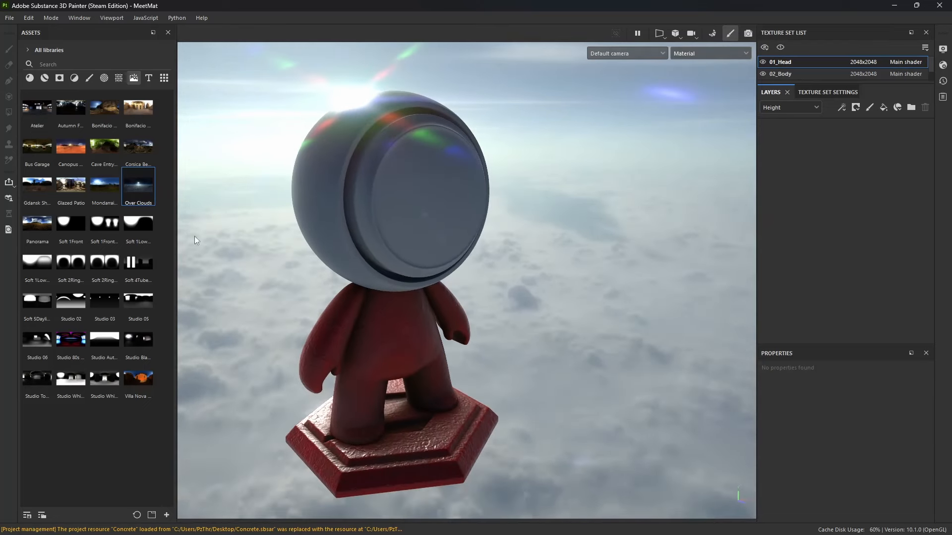
Try the Gdansk and Panorama environment maps and settle on the Studio 80s environment.
{"action": "left_click", "coordinate": [37, 186]}
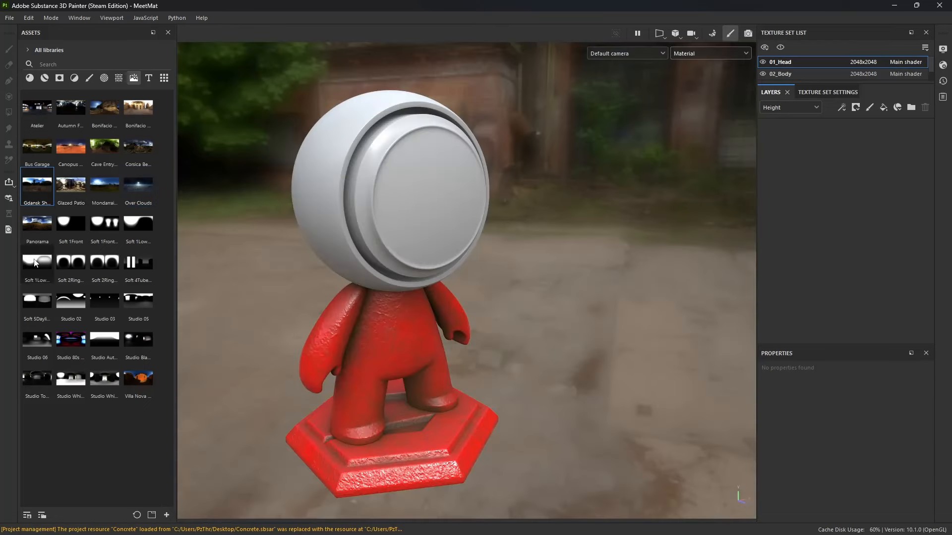
{"action": "left_click_drag", "start_coordinate": [38, 224], "coordinate": [493, 305]}
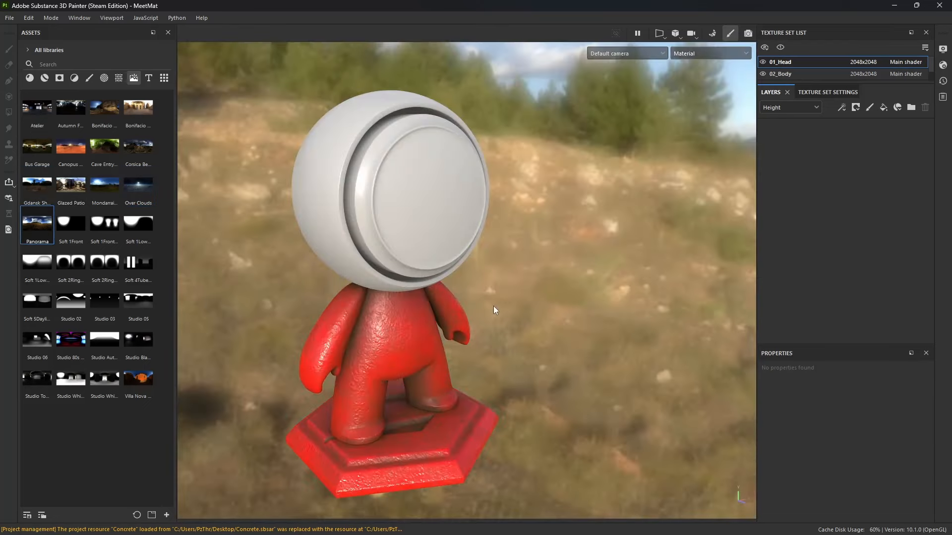
{"action": "left_click", "coordinate": [71, 339]}
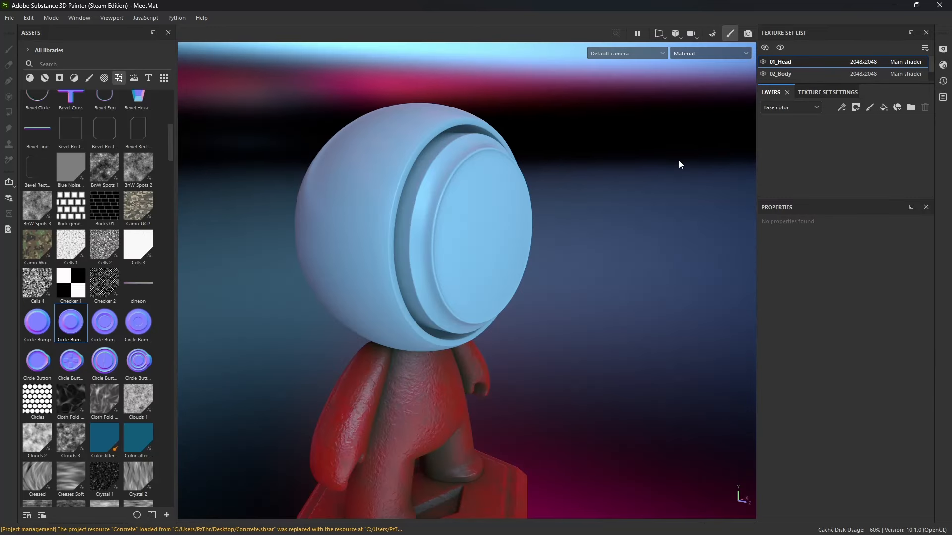
Add a paint layer to 01_Head and remove the Circle Bump Border texture from the brush's normal channel.
{"action": "left_click", "coordinate": [870, 107]}
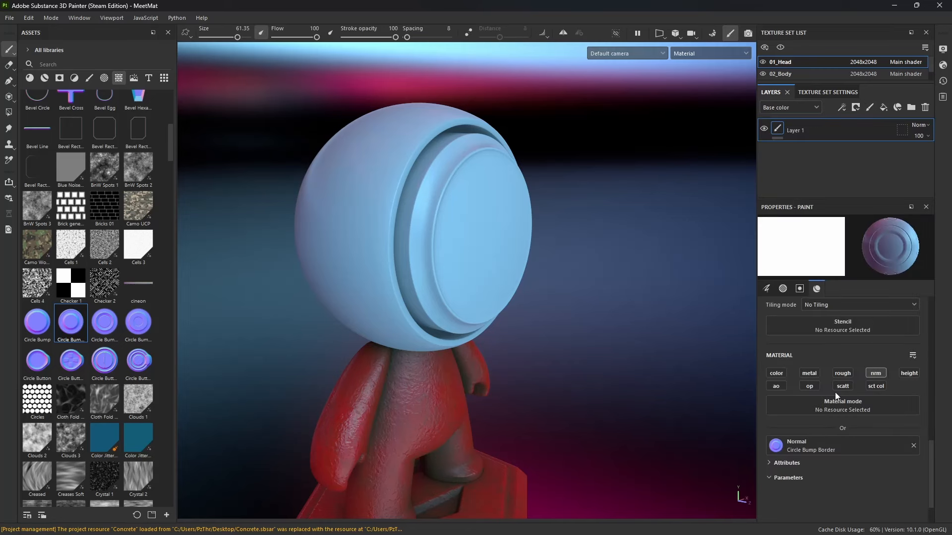
{"action": "left_click", "coordinate": [875, 373]}
{"action": "left_click", "coordinate": [876, 374]}
{"action": "left_click", "coordinate": [914, 446]}
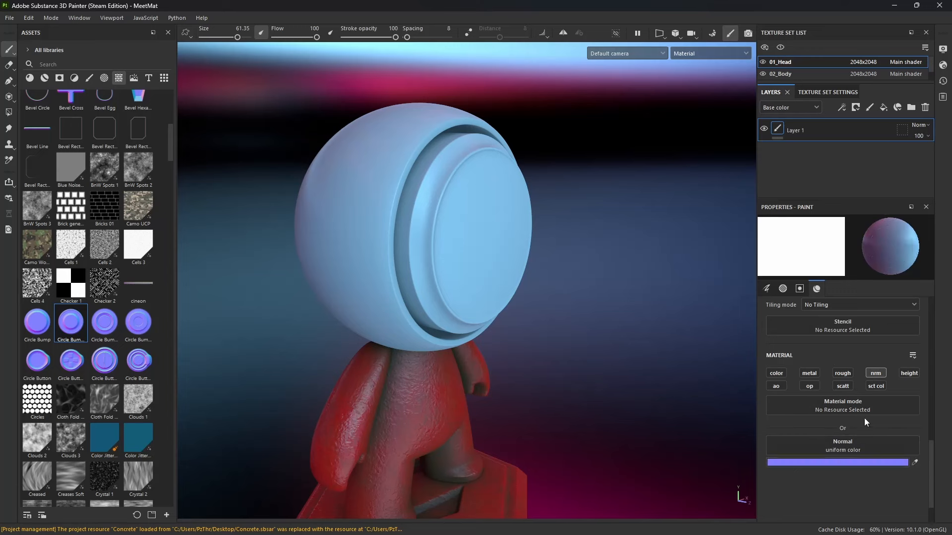
Find the Circle Bump texture in the assets and assign it to the brush's normal channel.
{"action": "left_click", "coordinate": [119, 78]}
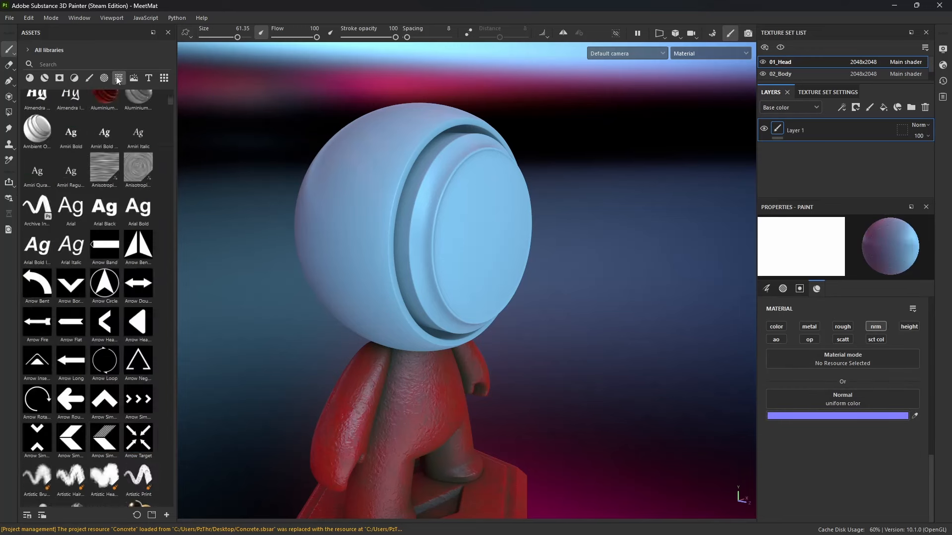
{"action": "left_click", "coordinate": [119, 79]}
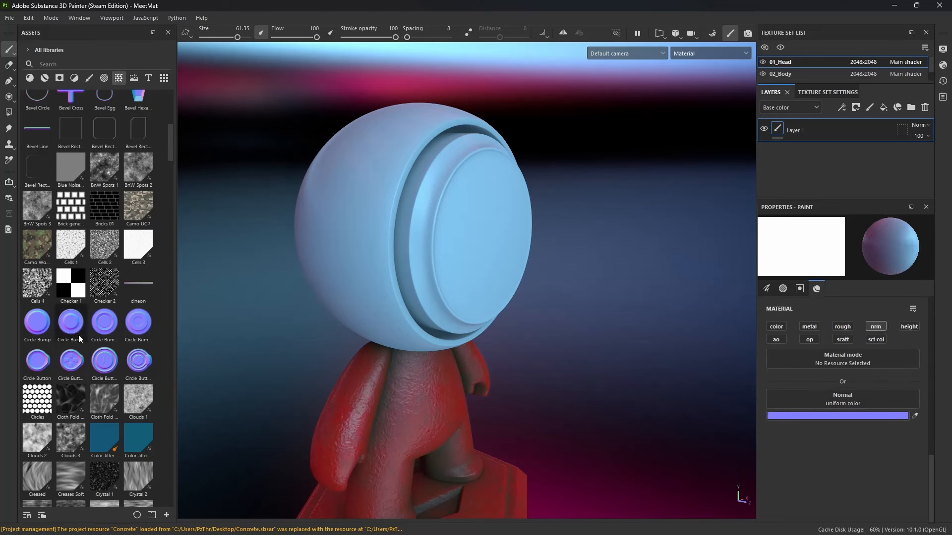
{"action": "scroll", "coordinate": [103, 204], "scroll_direction": "up", "scroll_amount": 3}
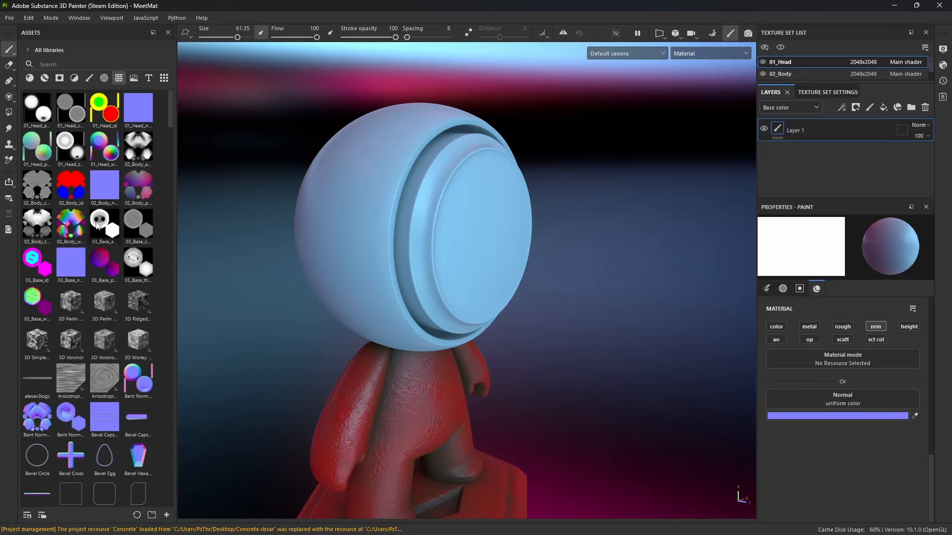
{"action": "scroll", "coordinate": [98, 407], "scroll_direction": "down", "scroll_amount": 3}
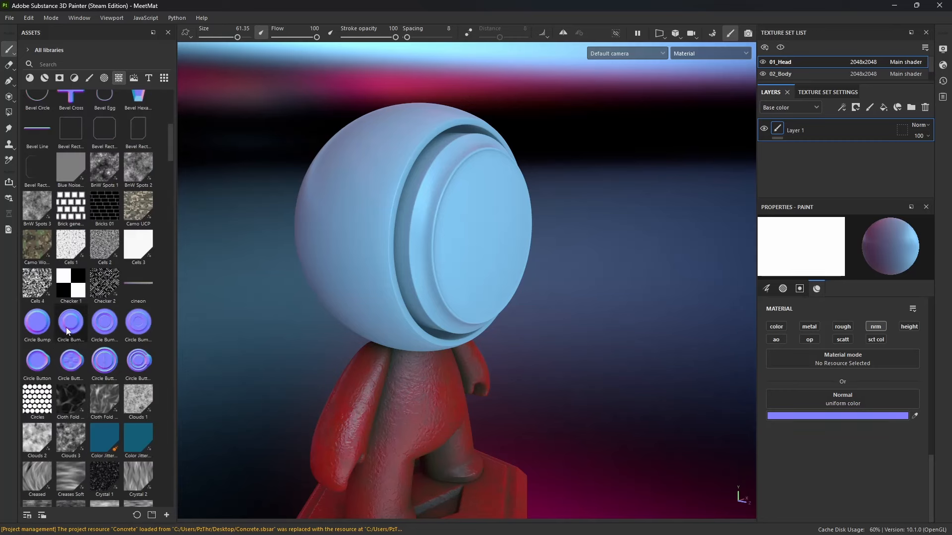
{"action": "mouse_move", "coordinate": [49, 327]}
{"action": "left_mouse_down"}
{"action": "mouse_move", "coordinate": [644, 409]}
{"action": "mouse_move", "coordinate": [838, 399]}
{"action": "left_mouse_up"}
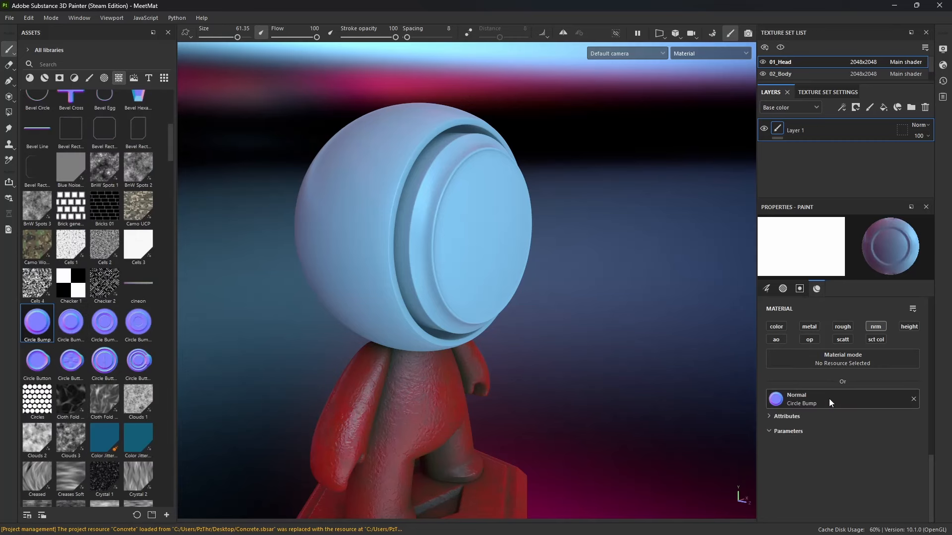
Stamp the Circle Bump normal on the head's front disc, and stamp it again near the centre with the brush size reduced to 38.1.
{"action": "left_click_drag", "start_coordinate": [540, 240], "coordinate": [491, 237], "text": "alt"}
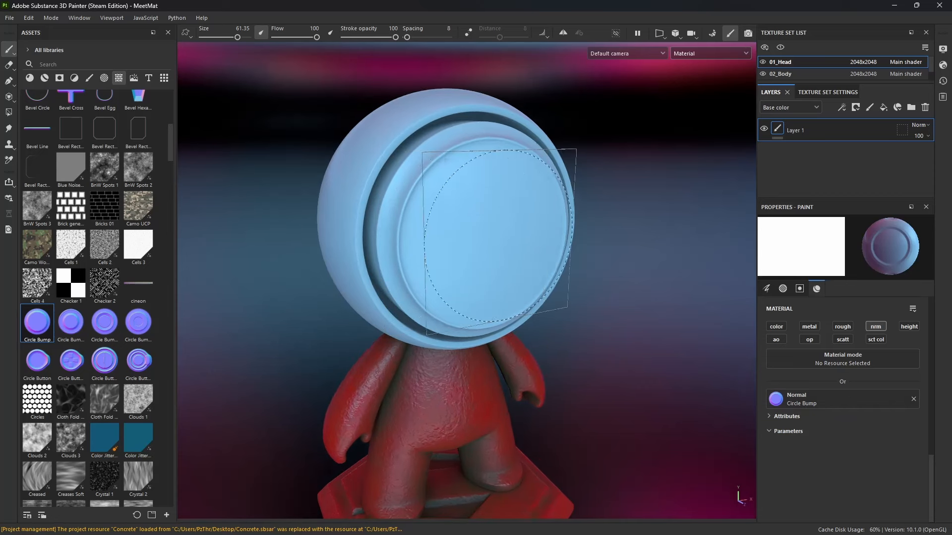
{"action": "left_click", "coordinate": [490, 238]}
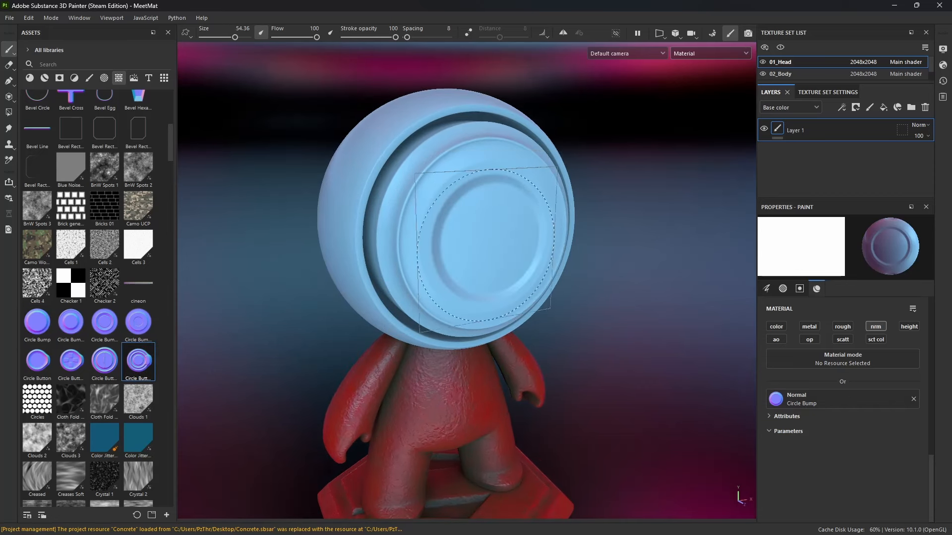
{"action": "right_click_drag", "start_coordinate": [485, 247], "coordinate": [409, 247], "text": "ctrl"}
{"action": "left_click", "coordinate": [492, 241]}
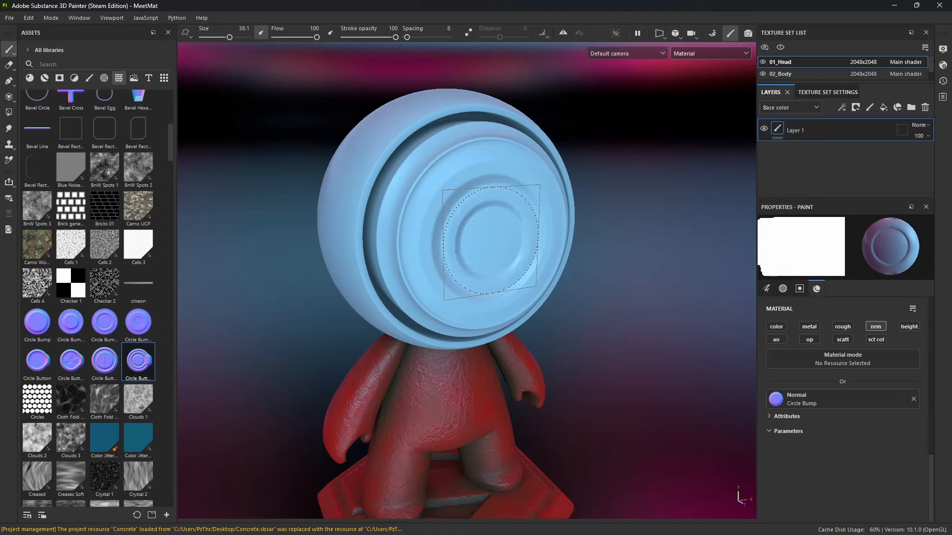
Examine the stamped concentric rings on the head from both sides, with the whole MeetMat figure in view.
{"action": "left_click_drag", "start_coordinate": [704, 290], "coordinate": [536, 304], "text": "alt"}
{"action": "scroll", "coordinate": [570, 288], "scroll_direction": "down", "scroll_amount": 5}
{"action": "middle_click_drag", "start_coordinate": [546, 303], "coordinate": [496, 311], "text": "alt"}
{"action": "left_click_drag", "start_coordinate": [495, 311], "coordinate": [531, 296], "text": "alt"}
{"action": "scroll", "coordinate": [531, 295], "scroll_direction": "up", "scroll_amount": 2}
{"action": "middle_click_drag", "start_coordinate": [531, 295], "coordinate": [555, 270], "text": "alt"}
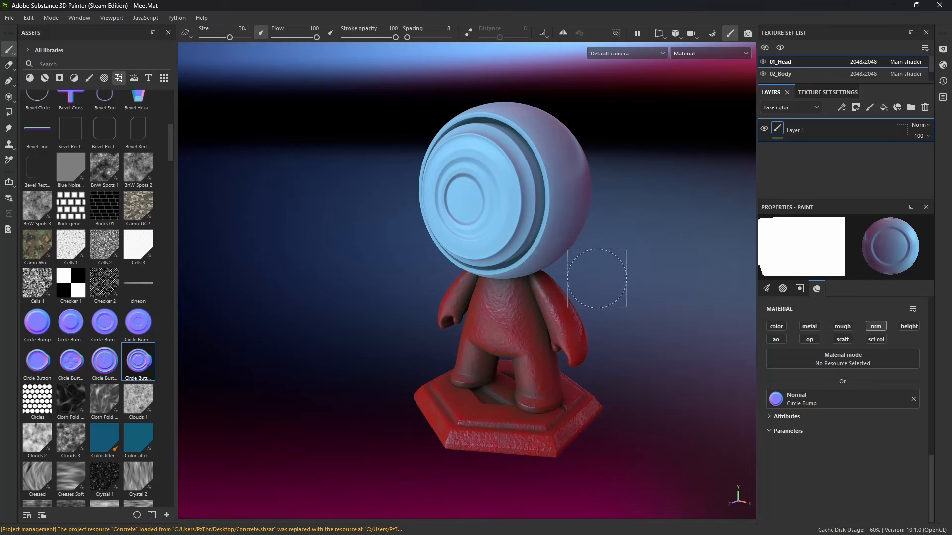
{"action": "mouse_move", "coordinate": [602, 272]}
{"action": "left_mouse_down", "text": "alt"}
{"action": "mouse_move", "coordinate": [556, 267]}
{"action": "mouse_move", "coordinate": [570, 263]}
{"action": "mouse_move", "coordinate": [562, 268]}
{"action": "mouse_move", "coordinate": [588, 276]}
{"action": "left_mouse_up", "text": "alt"}
{"action": "scroll", "coordinate": [561, 268], "scroll_direction": "up", "scroll_amount": 2}
{"action": "middle_click_drag", "start_coordinate": [552, 263], "coordinate": [616, 265], "text": "alt"}
{"action": "mouse_move", "coordinate": [615, 265]}
{"action": "left_mouse_down", "text": "alt"}
{"action": "mouse_move", "coordinate": [618, 283]}
{"action": "mouse_move", "coordinate": [511, 295]}
{"action": "left_mouse_up", "text": "alt"}
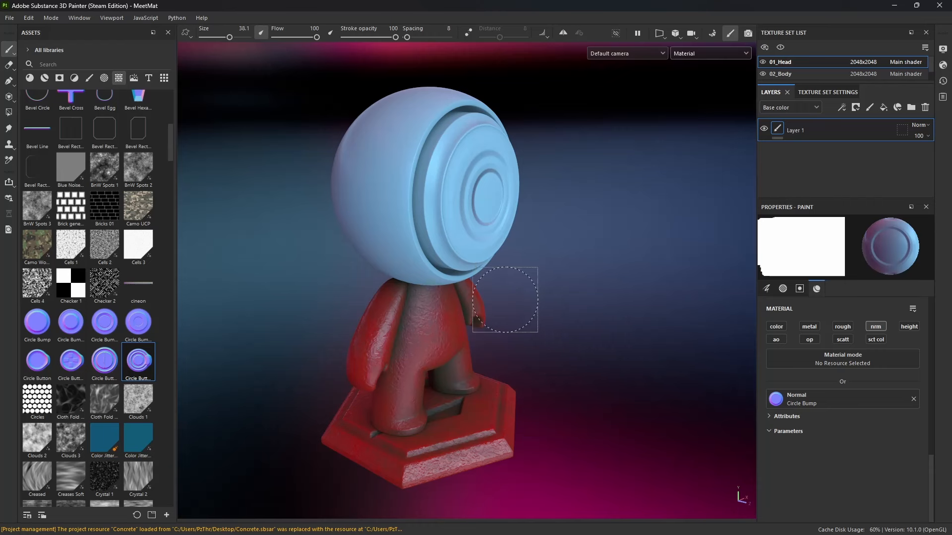
{"action": "mouse_move", "coordinate": [521, 318]}
{"action": "left_mouse_down", "text": "alt"}
{"action": "mouse_move", "coordinate": [537, 314]}
{"action": "mouse_move", "coordinate": [529, 312]}
{"action": "left_mouse_up", "text": "alt"}
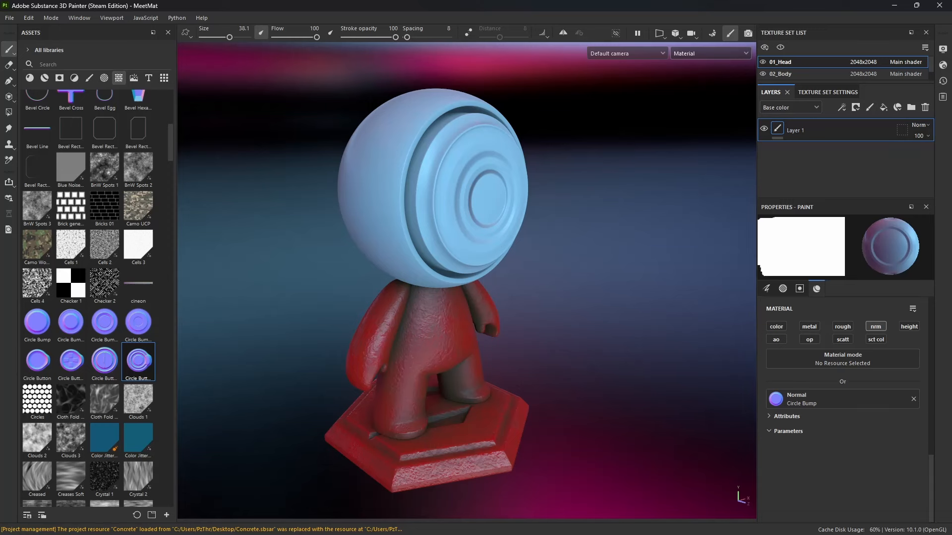
{"action": "left_click_drag", "start_coordinate": [577, 315], "coordinate": [565, 314], "text": "alt"}
{"action": "middle_click_drag", "start_coordinate": [566, 314], "coordinate": [539, 301], "text": "alt"}
{"action": "mouse_move", "coordinate": [546, 291]}
{"action": "left_mouse_down", "text": "alt"}
{"action": "mouse_move", "coordinate": [562, 289]}
{"action": "mouse_move", "coordinate": [535, 293]}
{"action": "left_mouse_up", "text": "alt"}
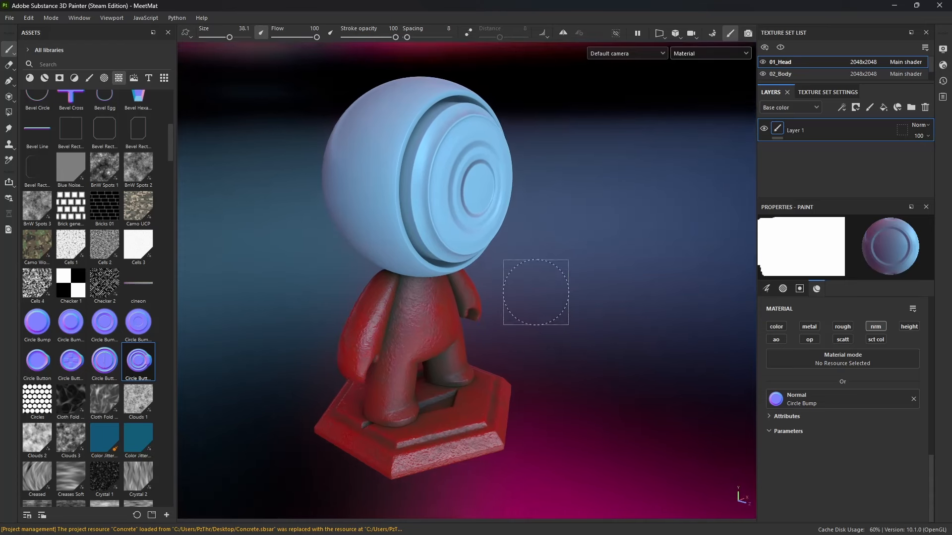
{"action": "left_click_drag", "start_coordinate": [610, 298], "coordinate": [598, 307], "text": "alt"}
{"action": "middle_click_drag", "start_coordinate": [598, 308], "coordinate": [594, 317], "text": "alt"}
{"action": "left_click_drag", "start_coordinate": [591, 316], "coordinate": [578, 312], "text": "alt"}
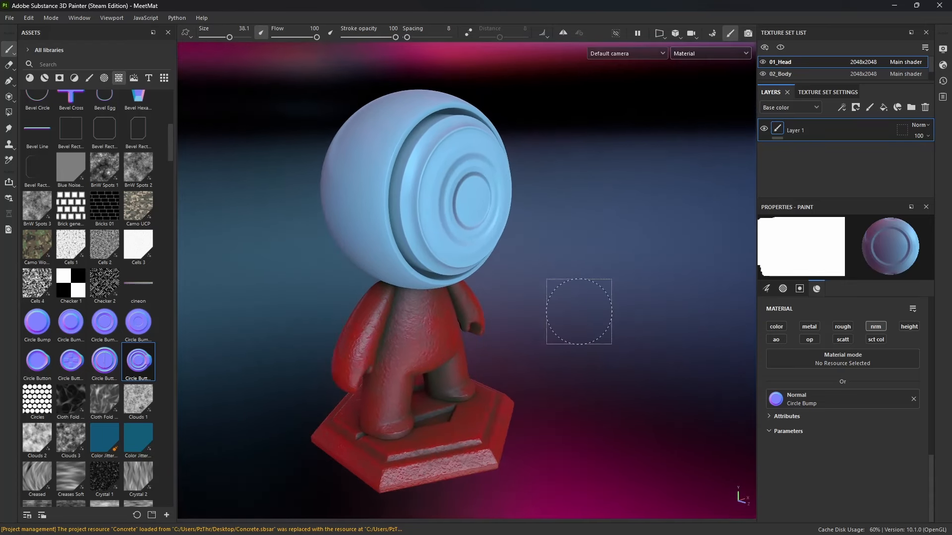